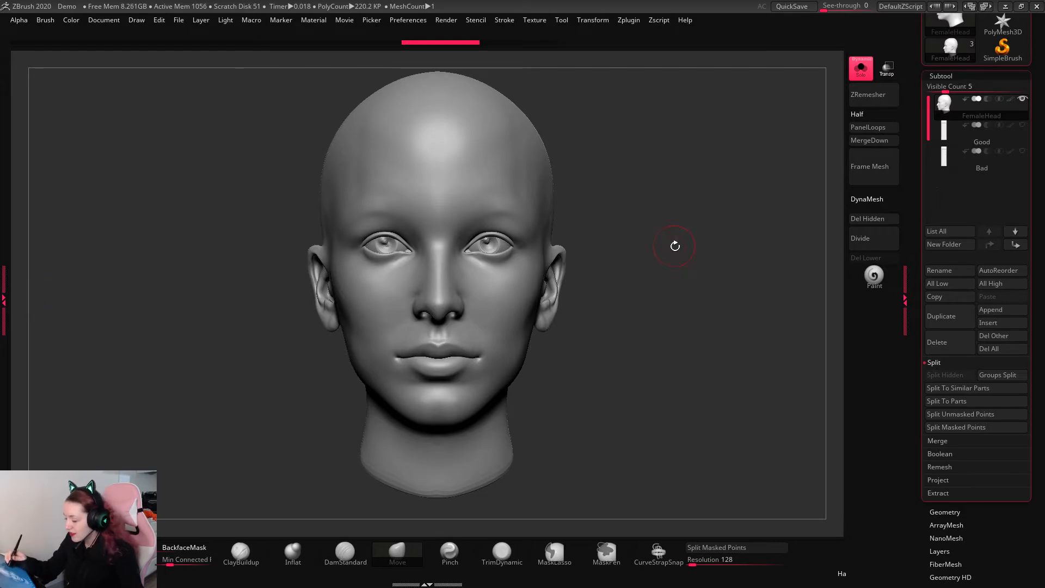
Step: Select the CurveStrapSnap brush, sketch a strap from the forehead down past the temple to the cheek, and undo it
left_click_drag(674, 243, 701, 233)
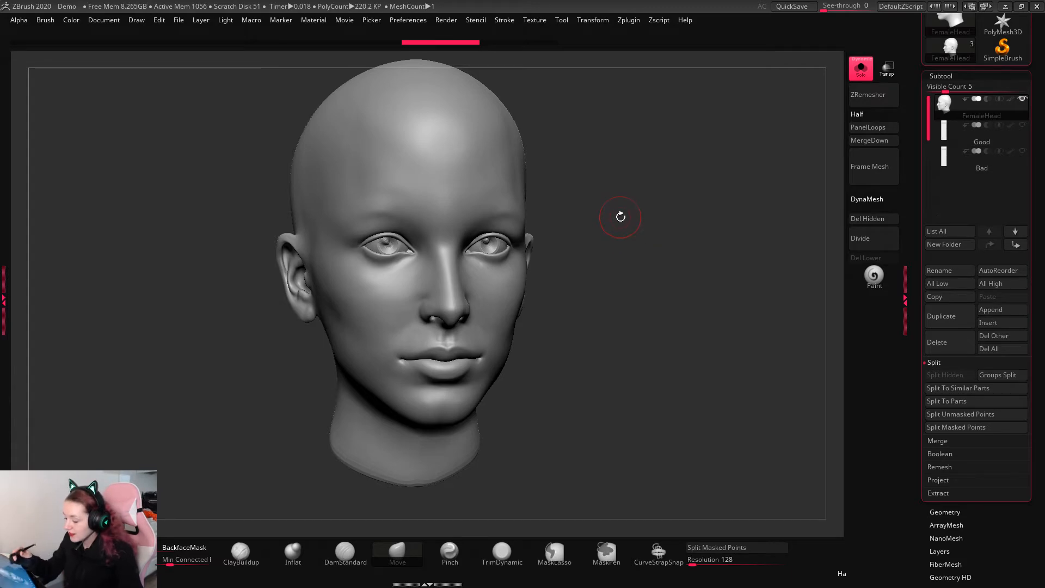
key("b")
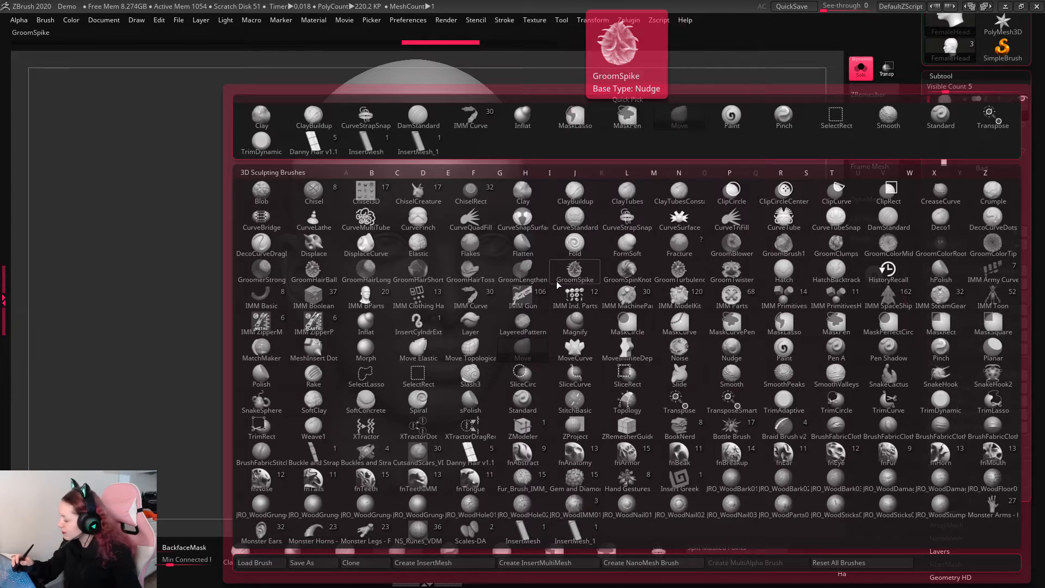
left_click(633, 218)
left_click_drag(686, 243, 657, 280)
left_click_drag(723, 247, 712, 236)
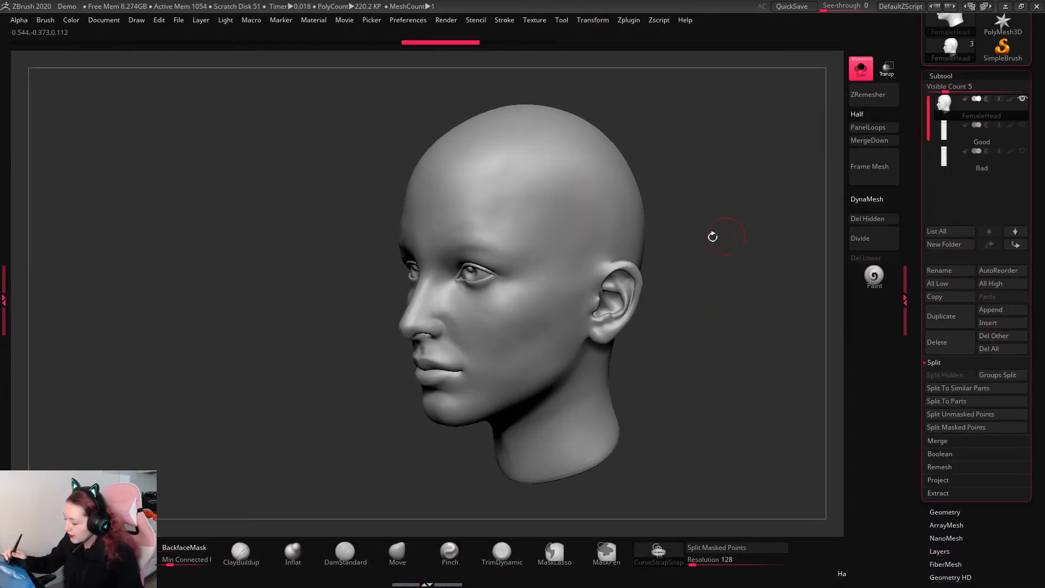
left_click_drag(494, 168, 551, 329)
mouse_move(734, 274)
left_mouse_down("shift")
mouse_move(746, 254)
mouse_move(735, 297)
left_mouse_up("shift")
left_click_drag(735, 297, 629, 330, "alt")
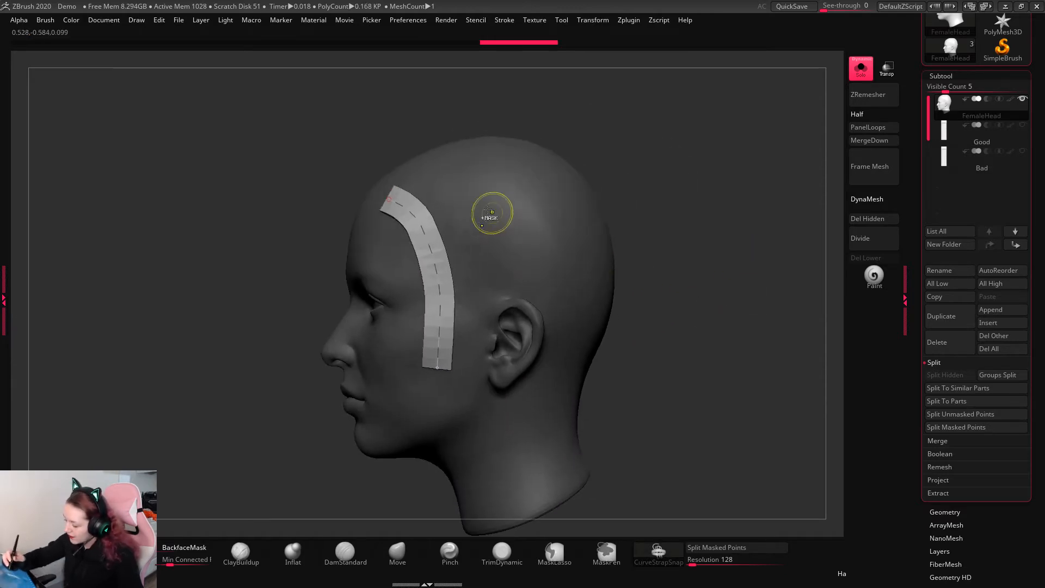
key("ctrl+z")
Step: Draw a strap curve from the forehead across the side of the head, above the ear, to the back
left_click_drag(401, 206, 592, 292)
mouse_move(726, 260)
left_mouse_down()
mouse_move(699, 259)
mouse_move(761, 250)
mouse_move(719, 233)
mouse_move(716, 194)
mouse_move(688, 214)
mouse_move(704, 214)
left_mouse_up()
key("space")
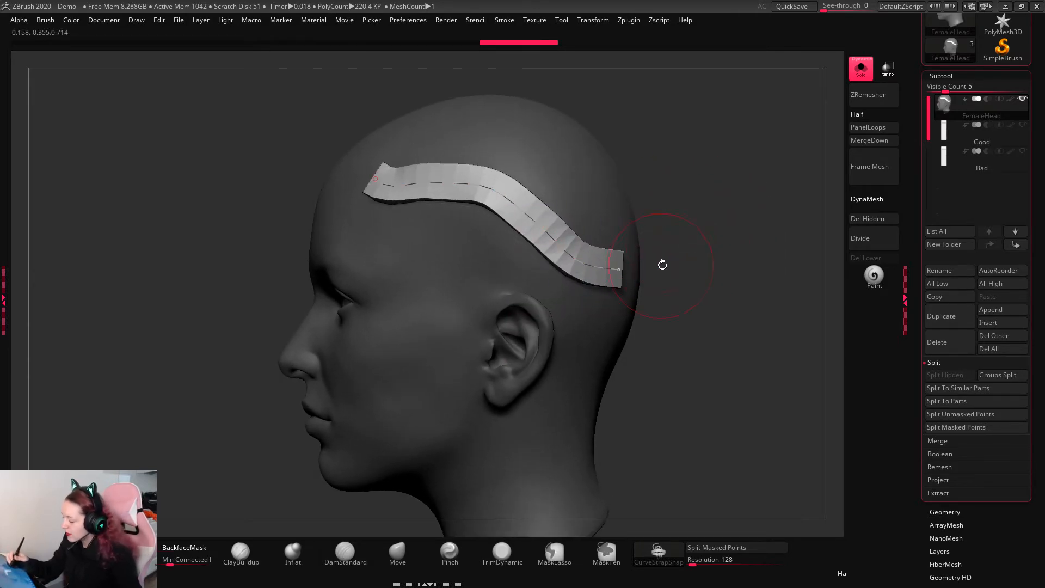
left_click_drag(775, 229, 588, 308, "alt")
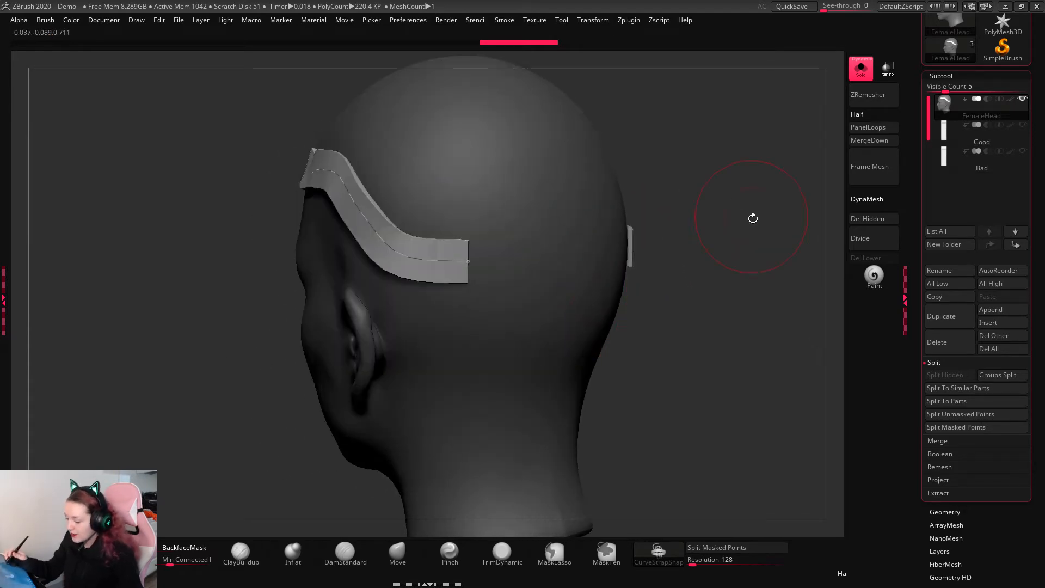
left_click_drag(753, 217, 772, 246, "shift")
left_click_drag(753, 209, 680, 234)
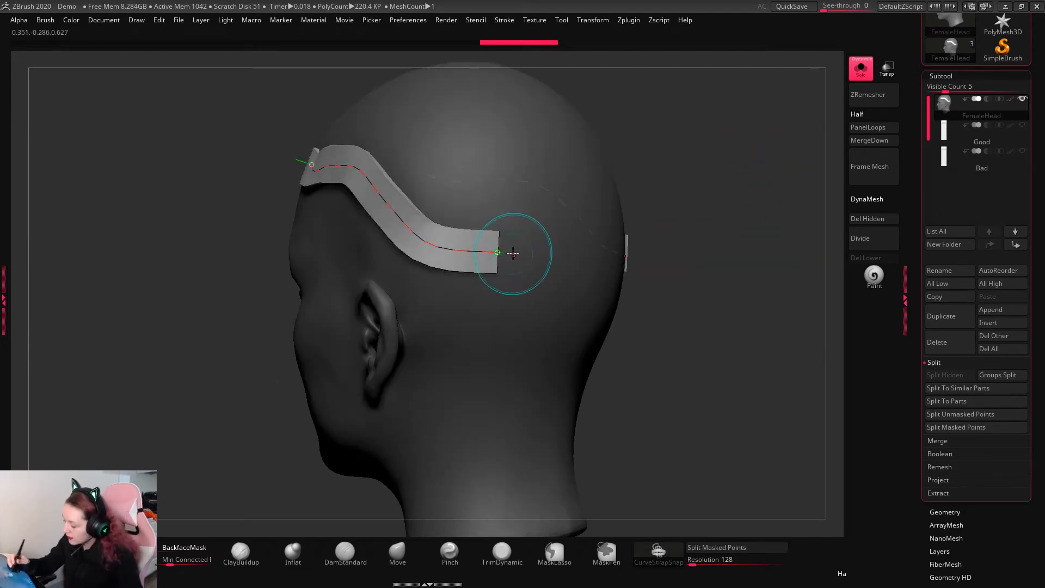
Step: Pull the strap curve's rear end down off the head, turn off Solo display, and undo the curve move
mouse_move(499, 253)
left_mouse_down()
mouse_move(534, 335)
mouse_move(562, 342)
mouse_move(571, 374)
mouse_move(677, 492)
left_mouse_up()
left_click(859, 70)
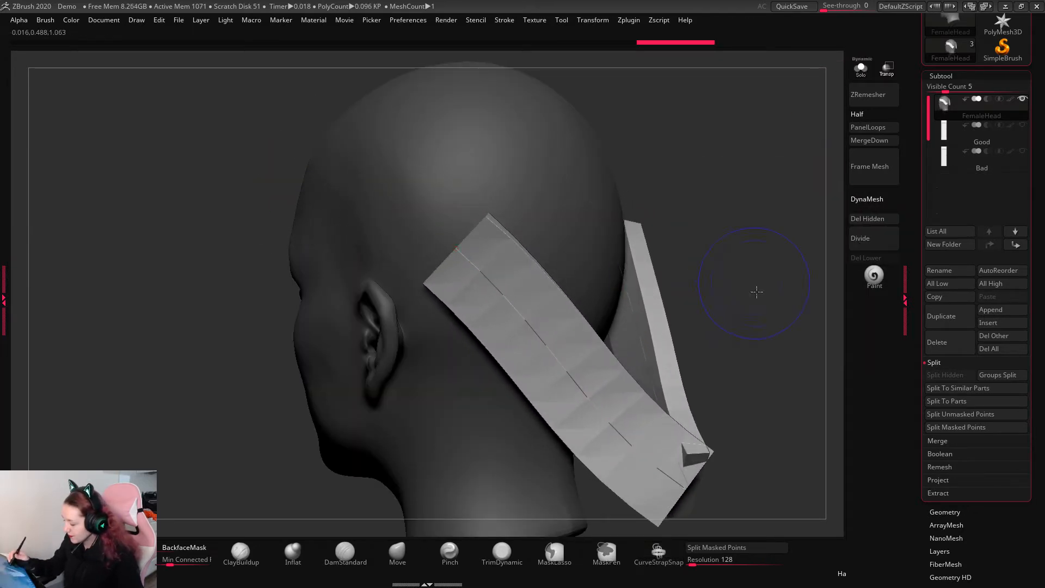
left_click_drag(755, 292, 763, 308, "shift")
key("ctrl+z")
key("ctrl+z")
Step: Try pulling the strap forward and down in the side view, and undo the move
left_click_drag(732, 257, 538, 230, "alt")
mouse_move(489, 299)
left_mouse_down()
mouse_move(482, 311)
mouse_move(528, 366)
mouse_move(601, 357)
mouse_move(580, 297)
mouse_move(451, 340)
mouse_move(385, 465)
mouse_move(318, 446)
left_mouse_up()
key("ctrl+z")
key("ctrl+z")
key("ctrl+z")
key("ctrl+z")
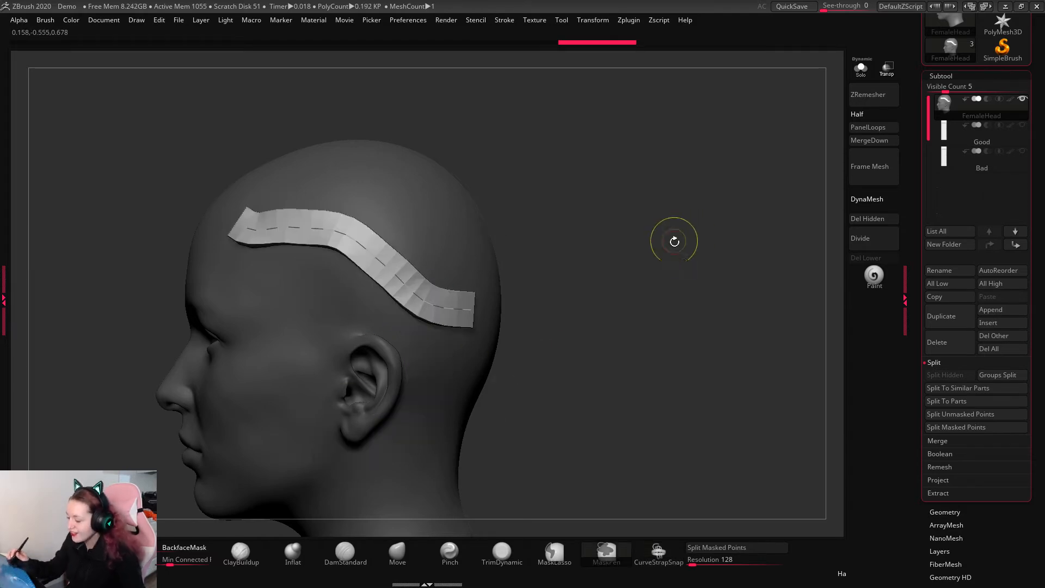
Step: Move the strap by its rear end down behind the ear toward the neck, and undo it
left_click_drag(472, 308, 426, 440)
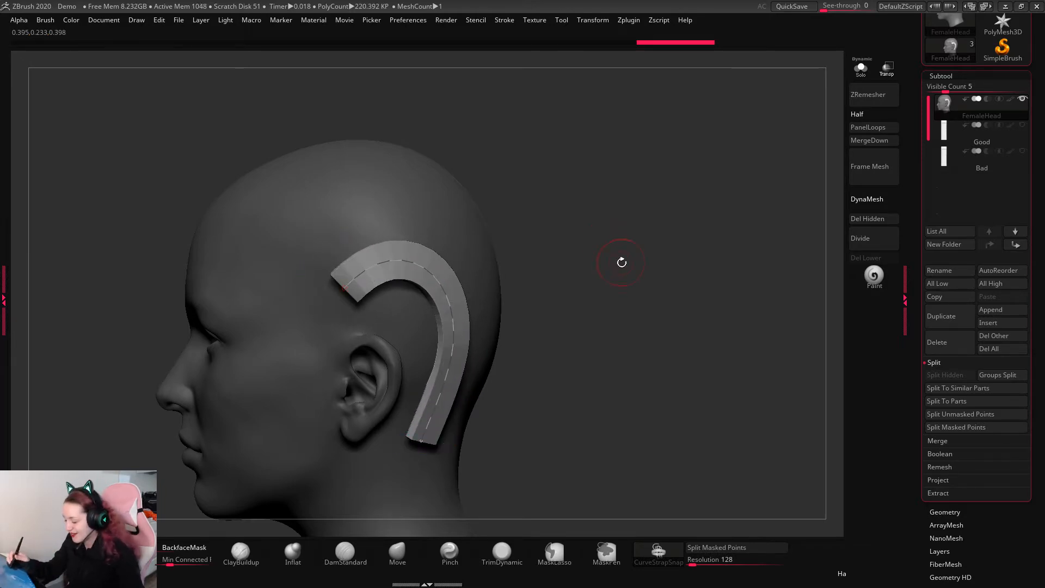
right_click_drag(621, 259, 624, 266, "ctrl")
key("ctrl+z")
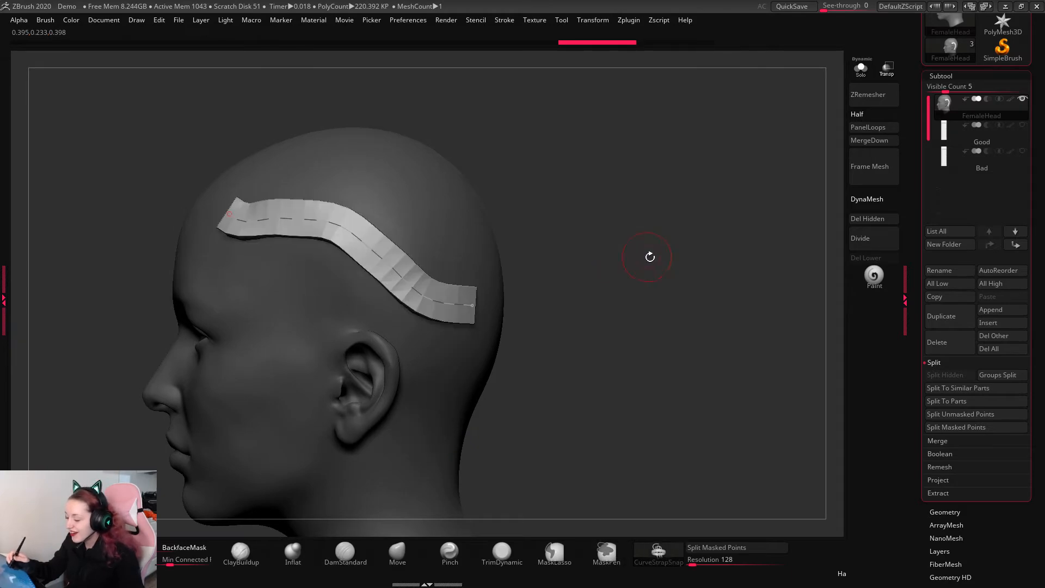
Step: Extend the strap from its rear end down the back of the head to the neck, and undo the extension
mouse_move(649, 257)
left_mouse_down()
mouse_move(683, 261)
mouse_move(735, 342)
mouse_move(770, 310)
mouse_move(478, 249)
left_mouse_up()
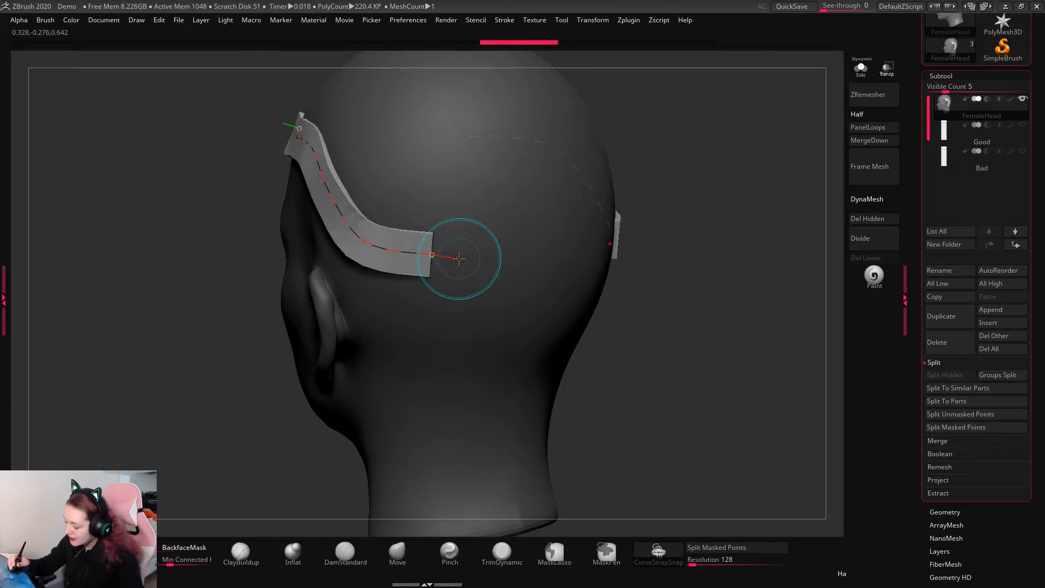
mouse_move(457, 258)
left_mouse_down()
mouse_move(449, 362)
mouse_move(466, 460)
left_mouse_up()
left_click_drag(753, 285, 770, 255)
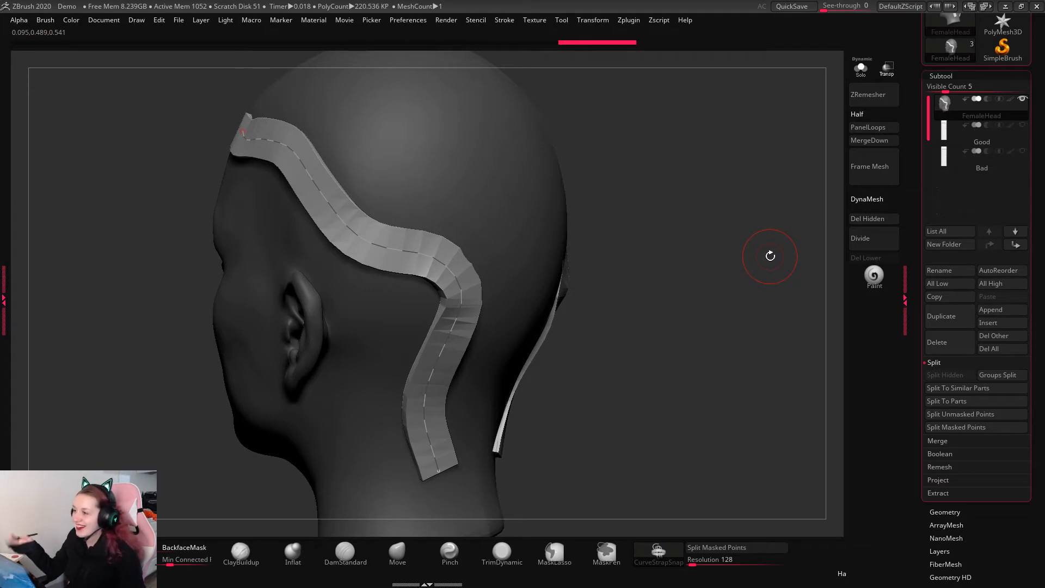
left_click_drag(646, 269, 611, 266)
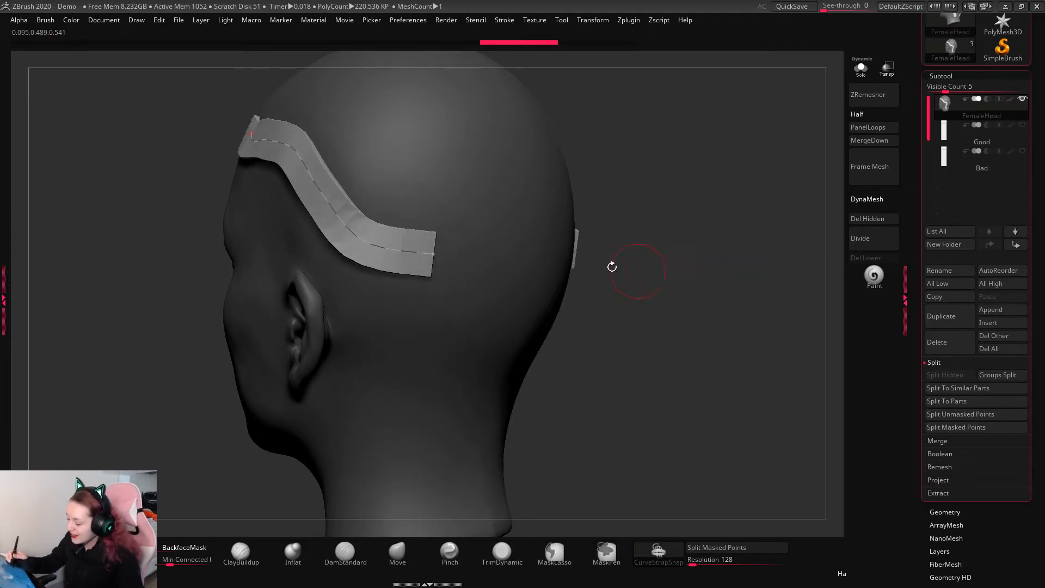
Step: Redraw the strap's extension behind the ear down to the neck, and undo all strap strokes from the head
left_click_drag(448, 258, 454, 277)
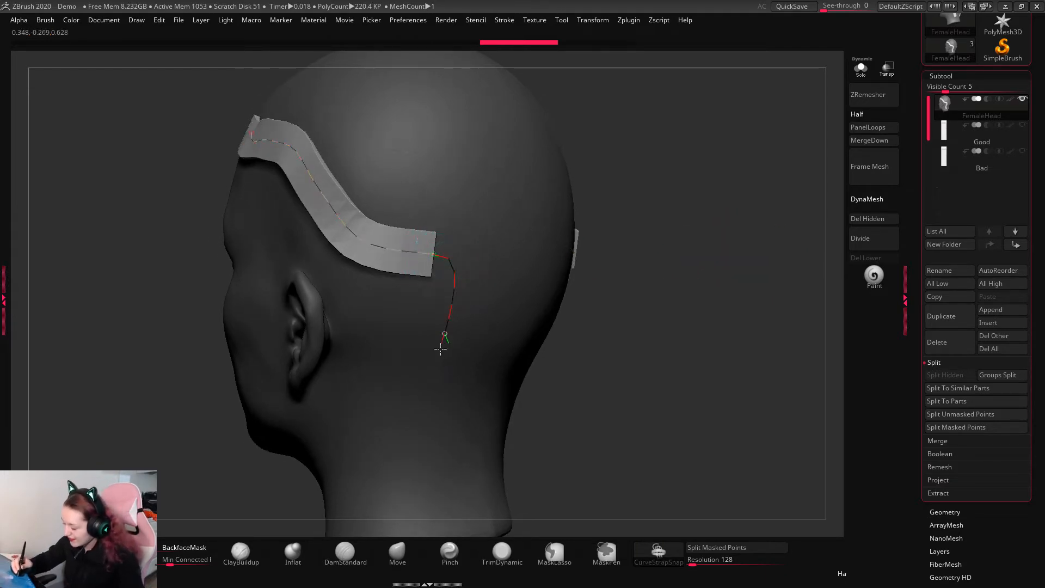
left_click_drag(466, 453, 463, 457)
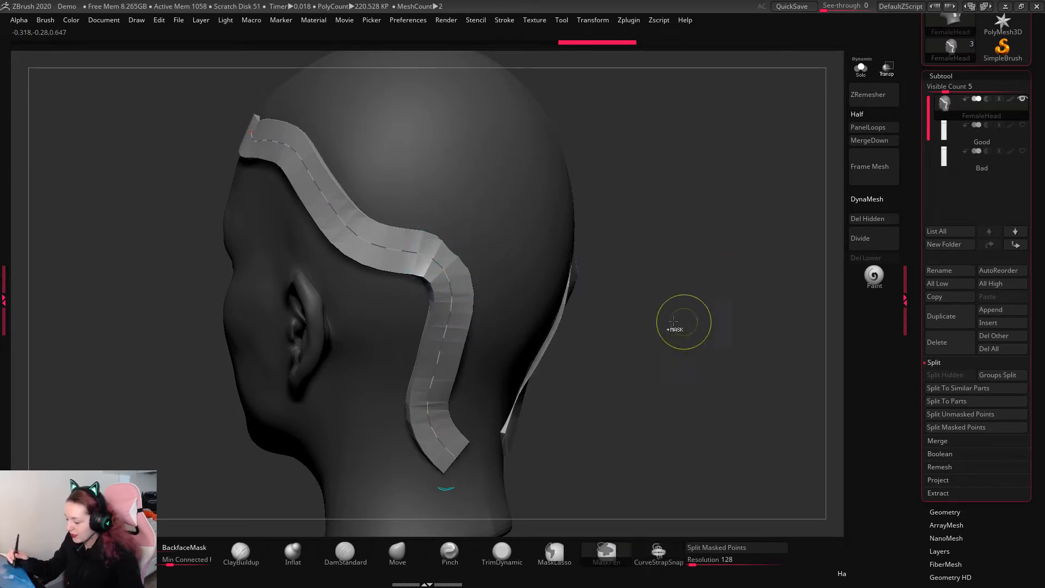
key("ctrl+z")
left_click_drag(737, 280, 726, 330)
key("ctrl+z")
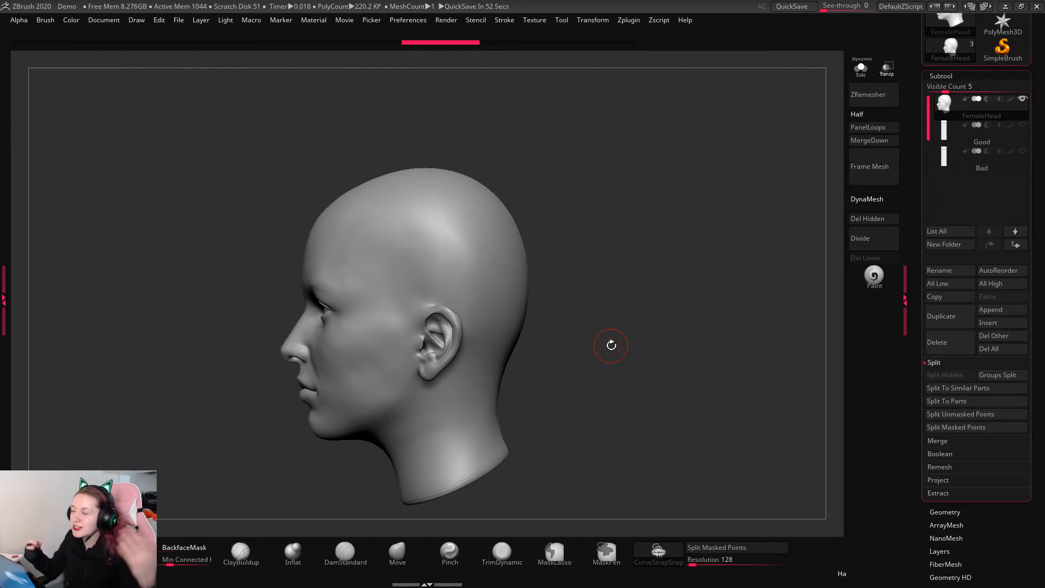
Step: Select the Danny Hair v1.1 brush for drawing hair strands
key("b")
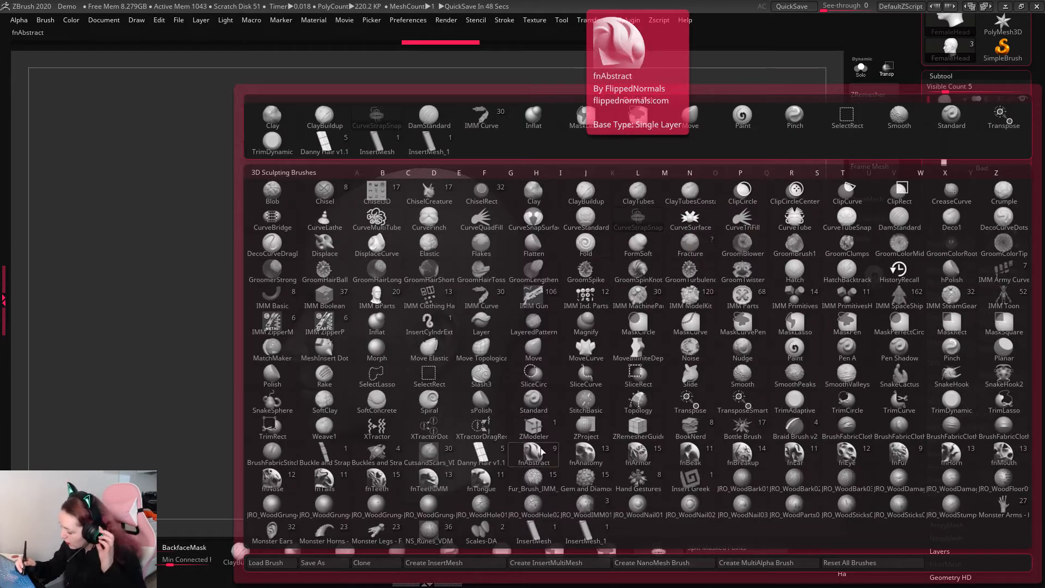
left_click(481, 458)
mouse_move(702, 305)
left_mouse_down()
mouse_move(684, 317)
mouse_move(713, 315)
mouse_move(704, 292)
mouse_move(688, 310)
left_mouse_up()
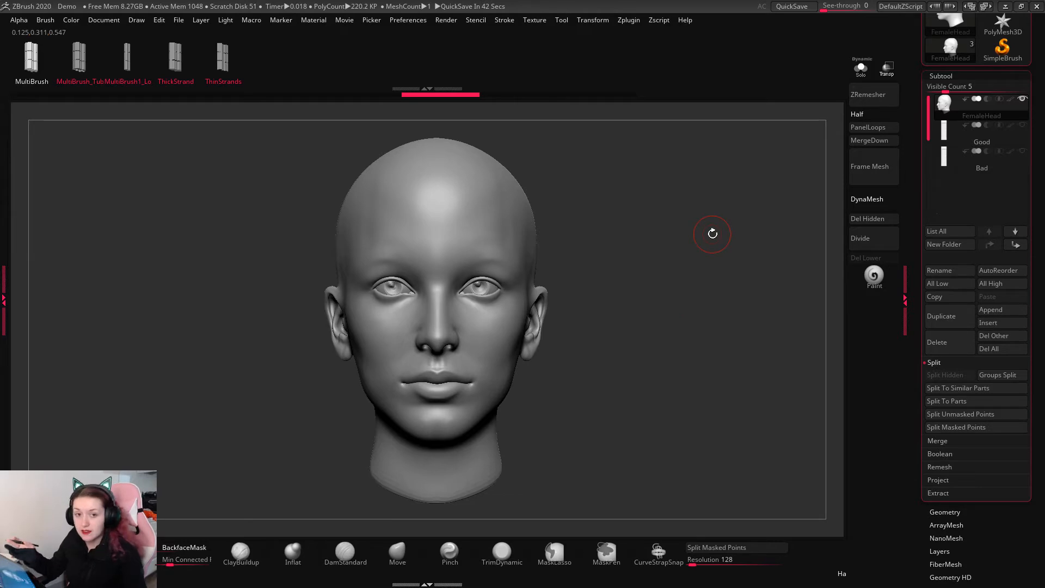
mouse_move(712, 233)
left_mouse_down()
mouse_move(687, 292)
mouse_move(700, 249)
left_mouse_up()
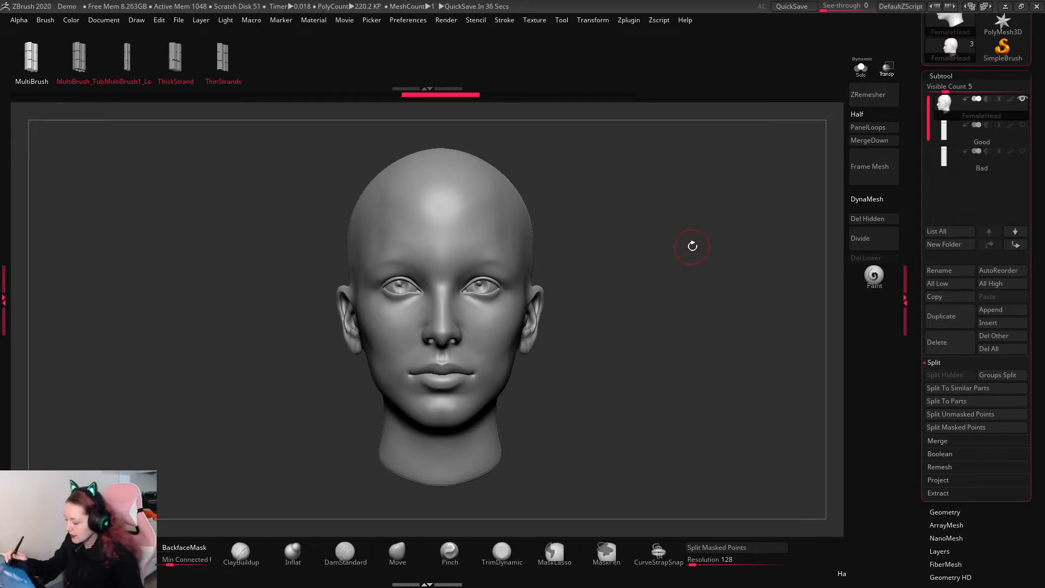
Step: Draw a hair strand from the upper forehead down to the neck, adjust its lower end, and undo it
mouse_move(692, 245)
left_mouse_down()
mouse_move(674, 243)
mouse_move(687, 226)
left_mouse_up()
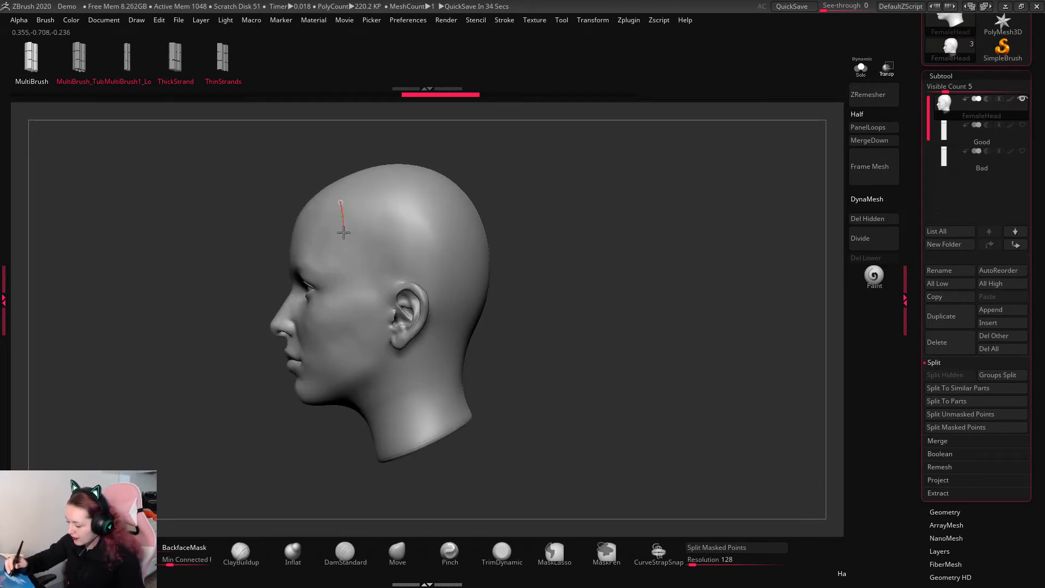
mouse_move(630, 291)
left_mouse_down()
mouse_move(682, 287)
mouse_move(654, 305)
mouse_move(714, 310)
mouse_move(661, 304)
left_mouse_up()
mouse_move(448, 427)
left_mouse_down()
mouse_move(486, 461)
mouse_move(442, 477)
left_mouse_up()
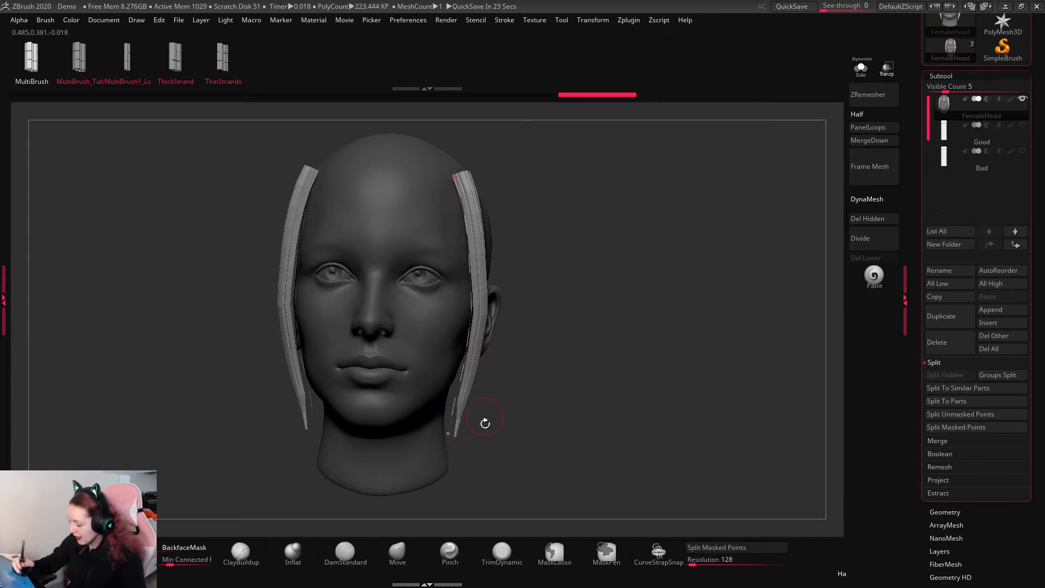
left_click_drag(448, 433, 571, 366)
mouse_move(663, 368)
left_mouse_down()
mouse_move(760, 329)
mouse_move(381, 506)
mouse_move(523, 488)
mouse_move(389, 534)
mouse_move(746, 312)
mouse_move(737, 338)
left_mouse_up()
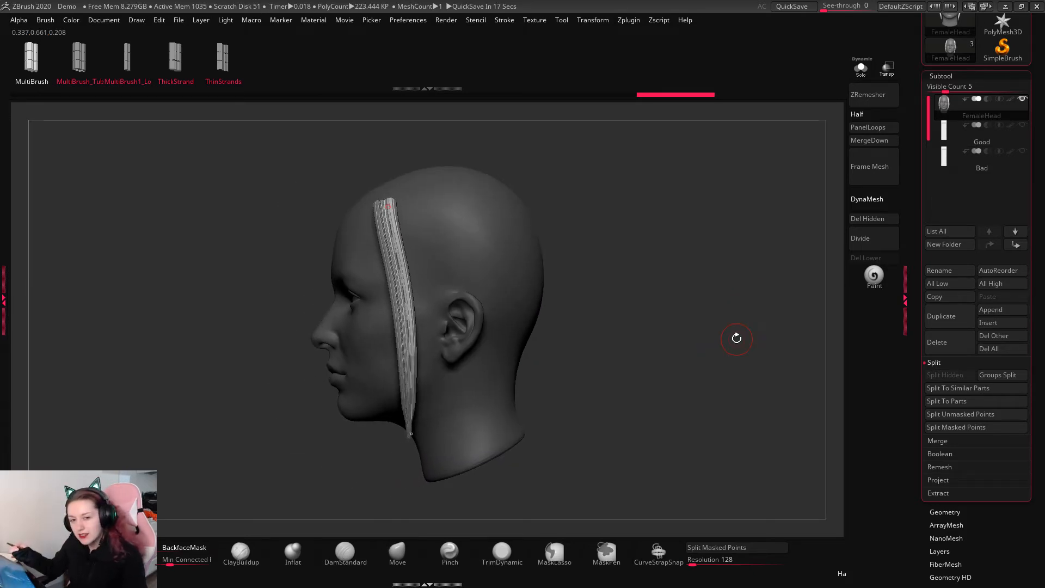
key("ctrl+z")
key("ctrl+z")
key("ctrl+z")
key("ctrl+z")
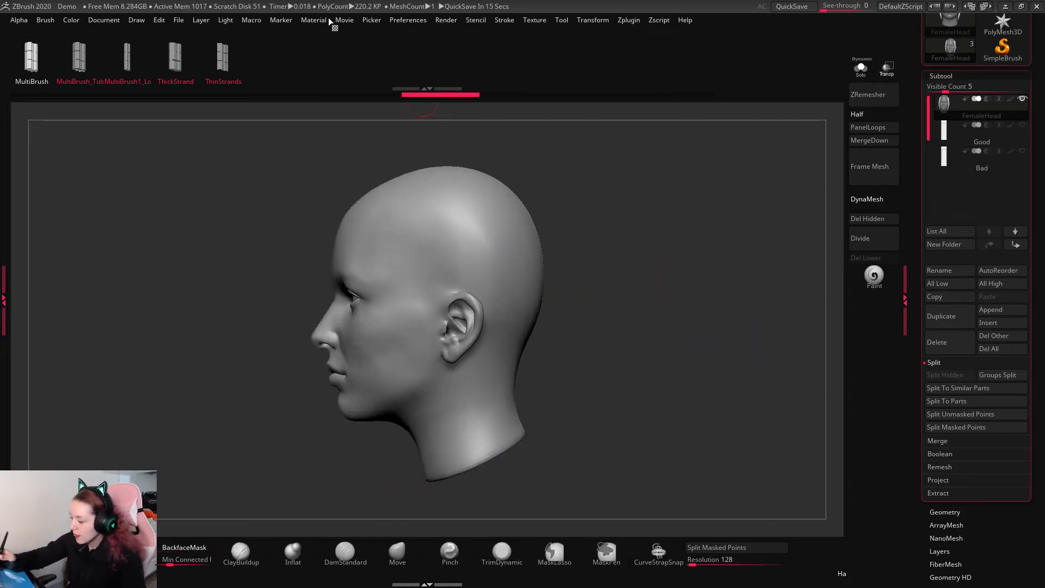
Step: Set the Picker depth option to Cont Z
left_click(346, 20)
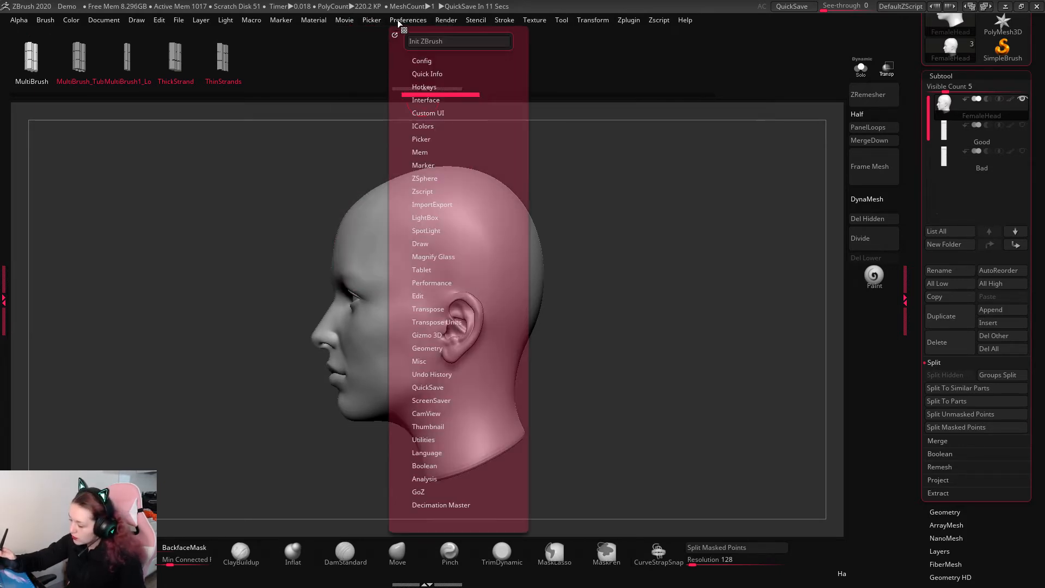
mouse_move(380, 20)
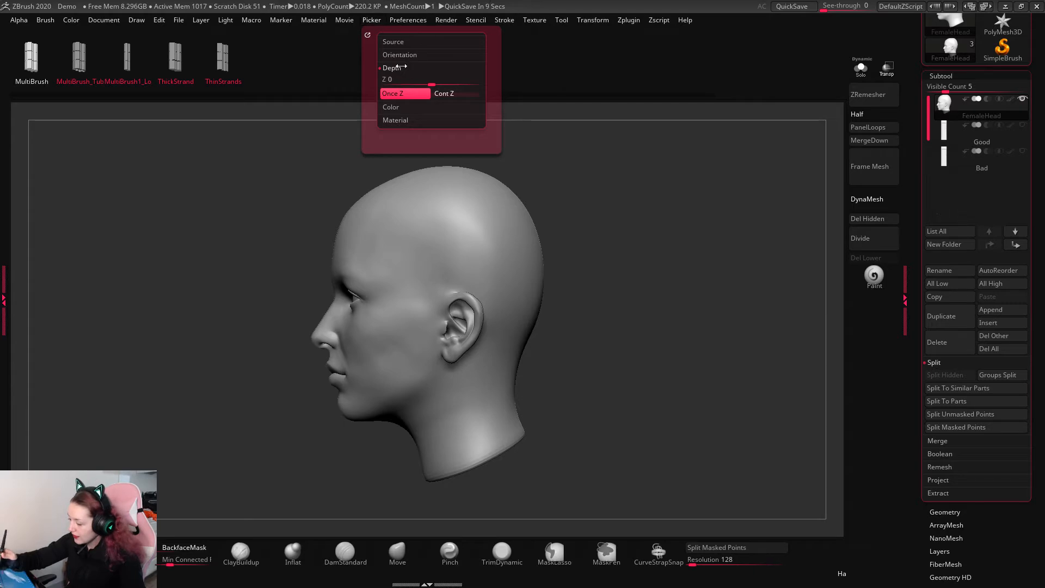
left_click(461, 94)
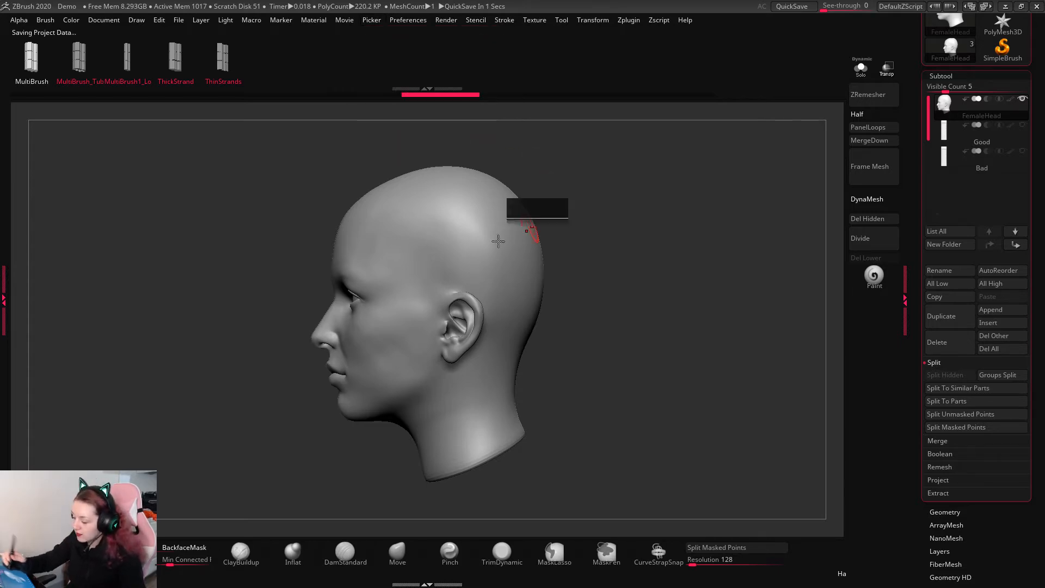
Step: Draw a hair strand from the upper forehead to the neck, check how it follows the head, and undo it
left_click_drag(400, 216, 418, 317)
mouse_move(626, 269)
left_mouse_down()
mouse_move(686, 269)
mouse_move(655, 312)
left_mouse_up()
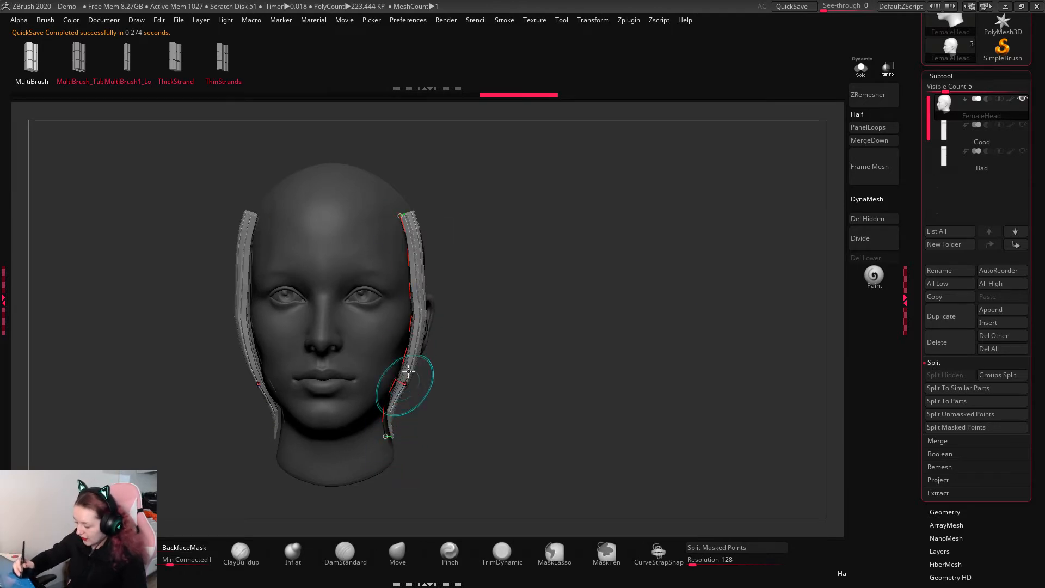
left_click_drag(604, 284, 655, 293, "shift")
key("ctrl+z")
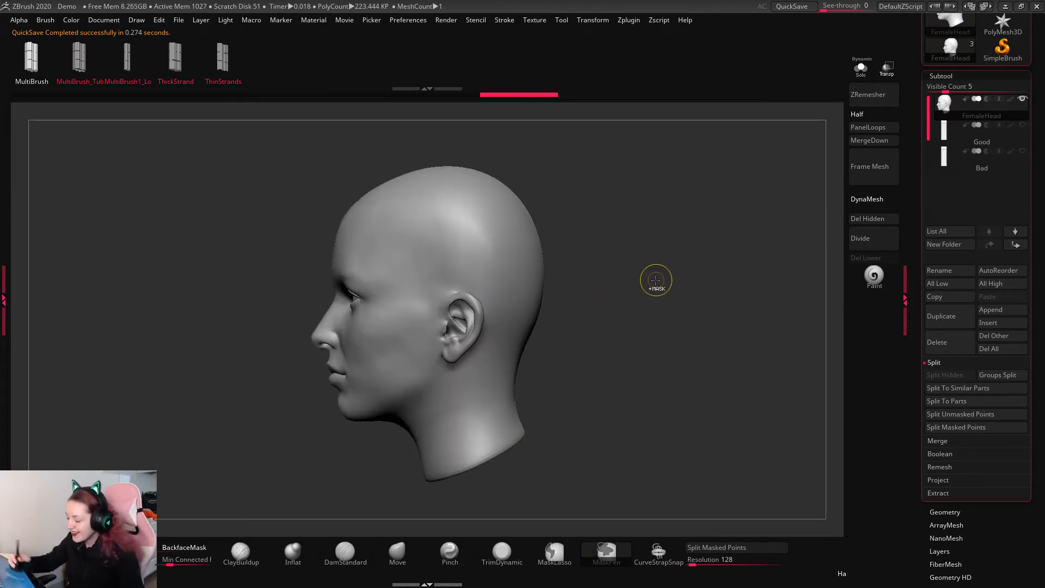
Step: Redraw the hair strand so it runs past the base of the neck, inspect it from the front, and undo it
mouse_move(405, 209)
left_mouse_down()
mouse_move(501, 391)
mouse_move(517, 393)
mouse_move(389, 222)
left_mouse_up()
key("ctrl+z")
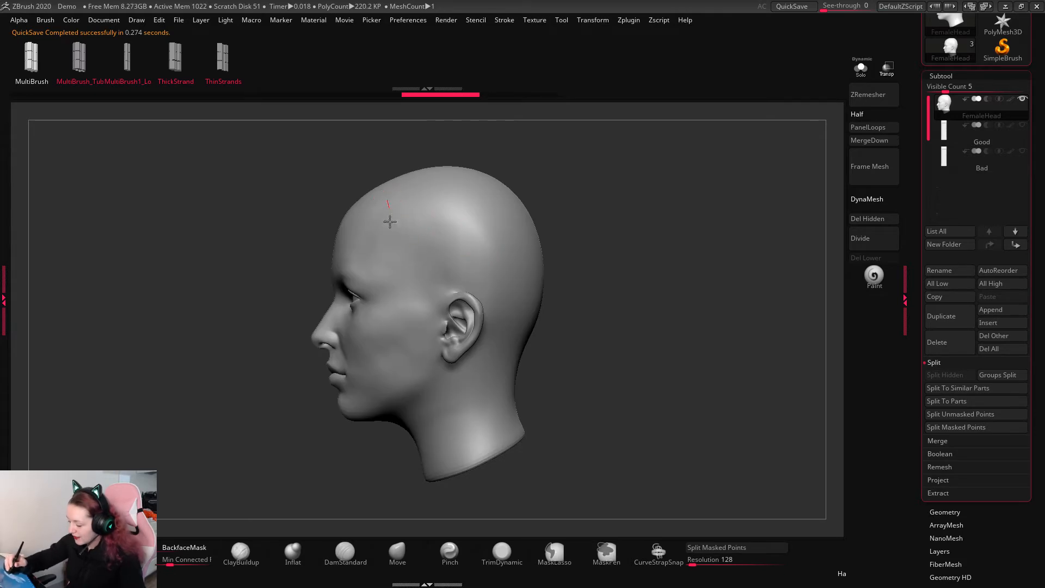
left_click_drag(544, 470, 634, 362)
key("f")
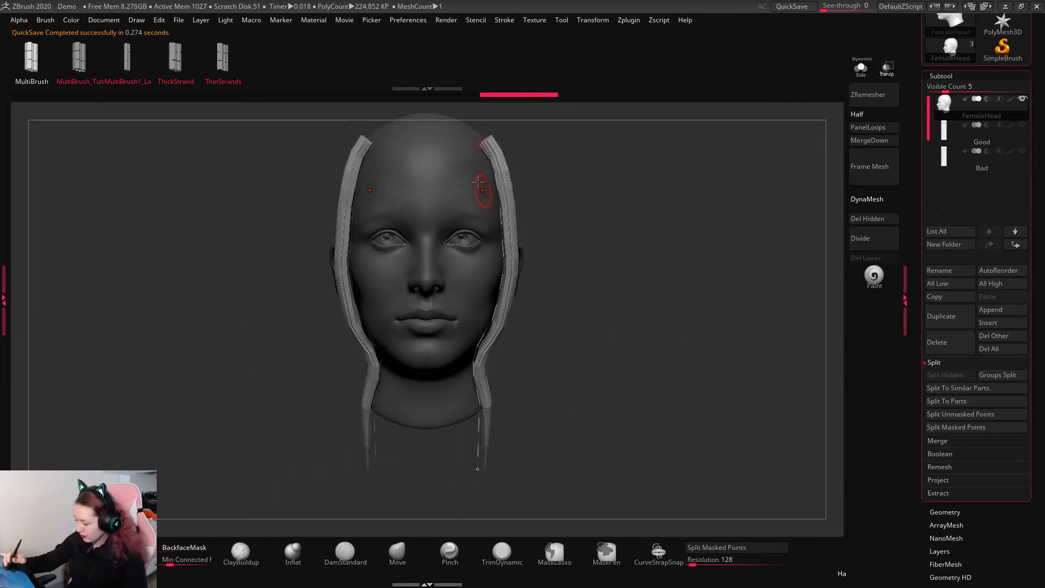
key("ctrl+z")
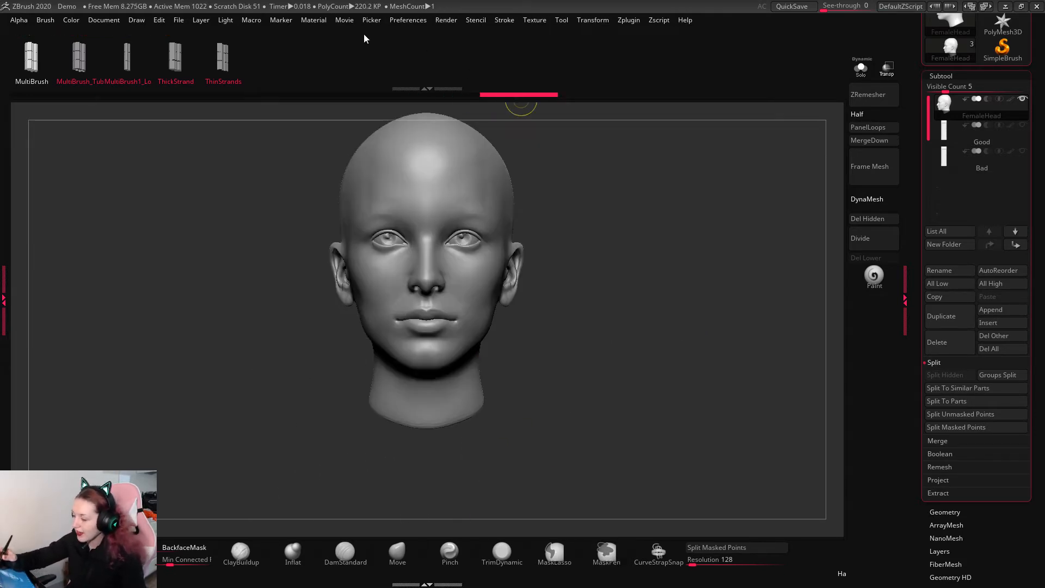
Step: Set the Picker depth option to Once Z and draw a hair strand from the upper forehead past the neck
left_click(374, 21)
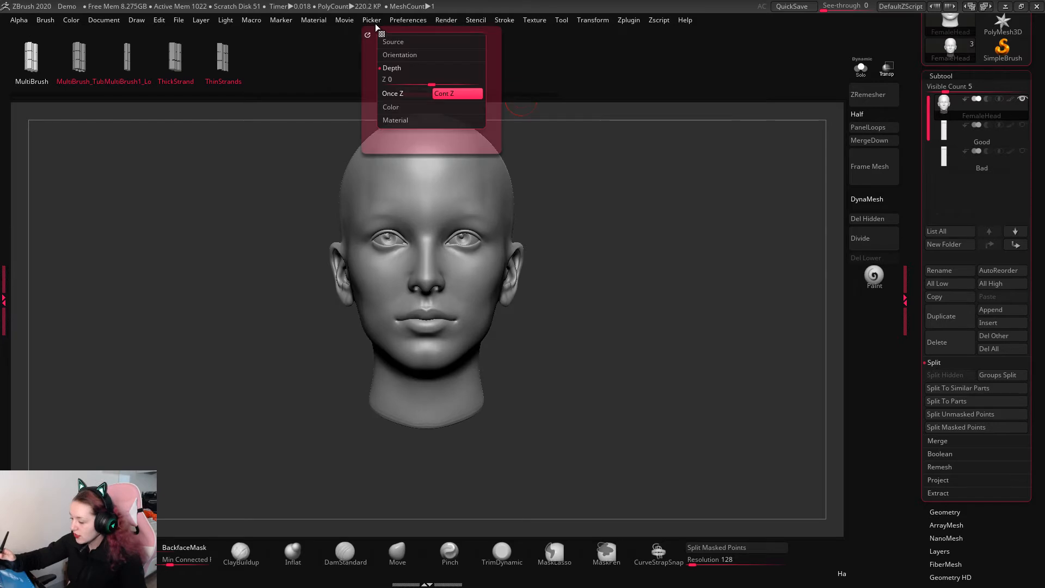
left_click(403, 95)
left_click_drag(681, 198, 602, 205)
left_click_drag(476, 155, 591, 473)
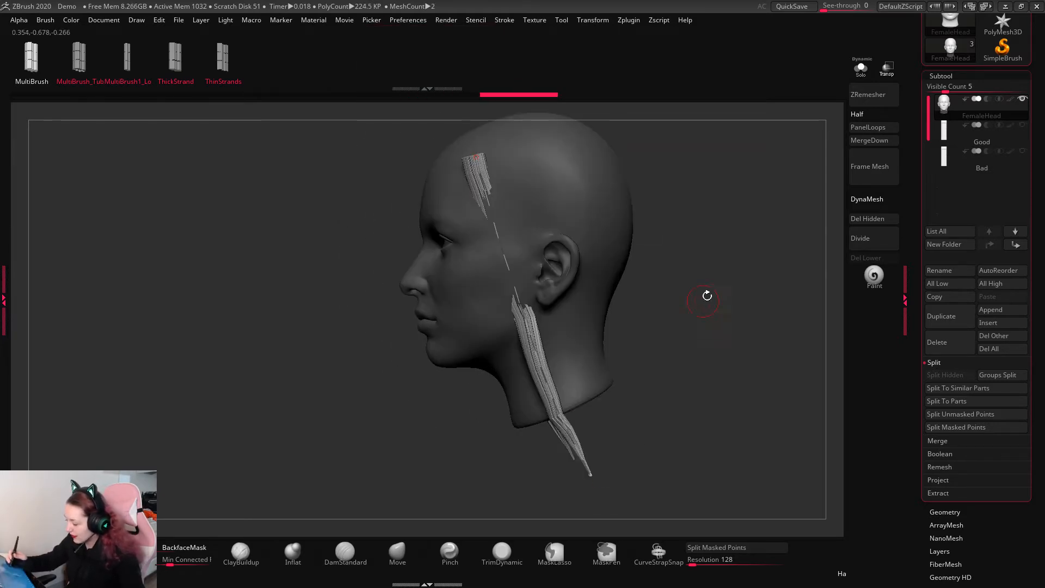
Step: Pull the lower end of the hair strand's curve slightly downward in the front view to refit it around the head
left_click_drag(707, 295, 748, 315, "shift")
left_click_drag(477, 462, 477, 479)
left_click_drag(683, 294, 643, 275)
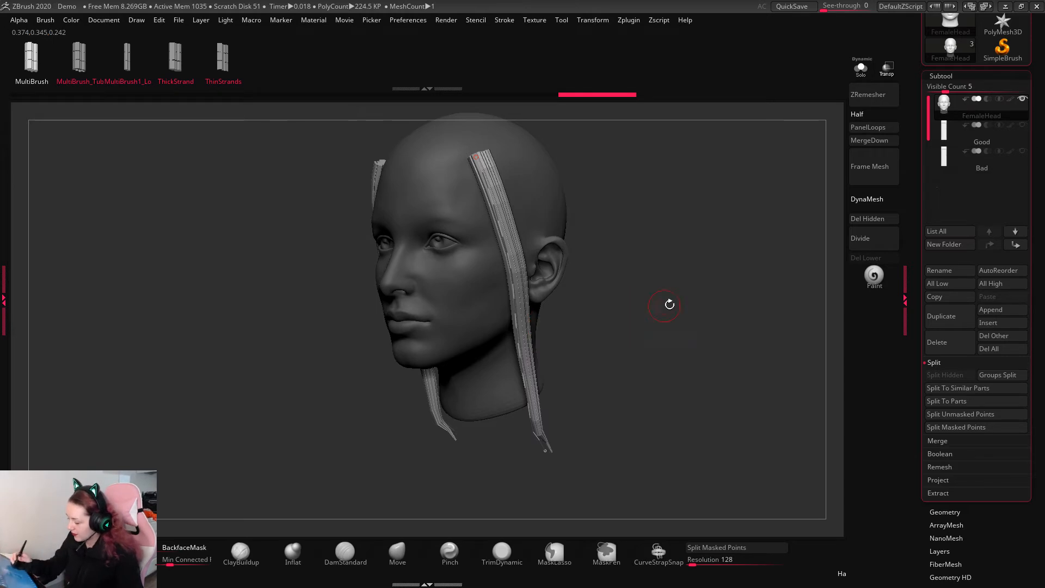
Step: Try pulling the lower end of the hair strand's curve and undo the change
left_click_drag(670, 304, 624, 350, "shift")
mouse_move(474, 455)
left_mouse_down()
mouse_move(716, 365)
mouse_move(751, 228)
mouse_move(767, 240)
left_mouse_up()
mouse_move(767, 294)
left_mouse_down()
mouse_move(702, 350)
mouse_move(755, 371)
mouse_move(718, 387)
mouse_move(776, 350)
left_mouse_up()
key("ctrl+z")
key("ctrl+z")
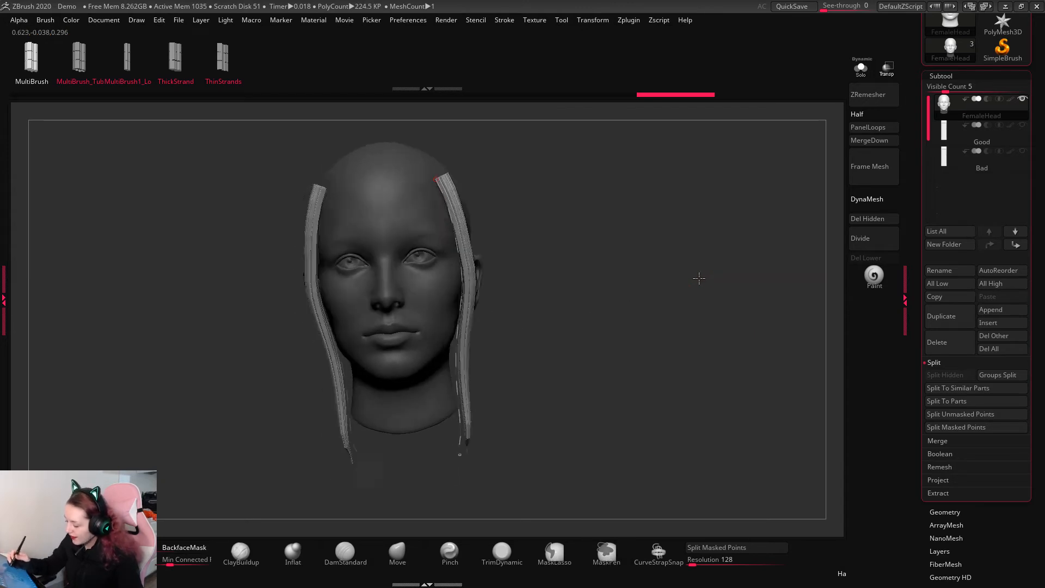
Step: Pull the lower end of the hair strand's curve outward in the front view and check it from the side
left_click_drag(699, 278, 675, 294, "shift")
mouse_move(452, 441)
left_mouse_down()
mouse_move(464, 467)
mouse_move(555, 454)
left_mouse_up()
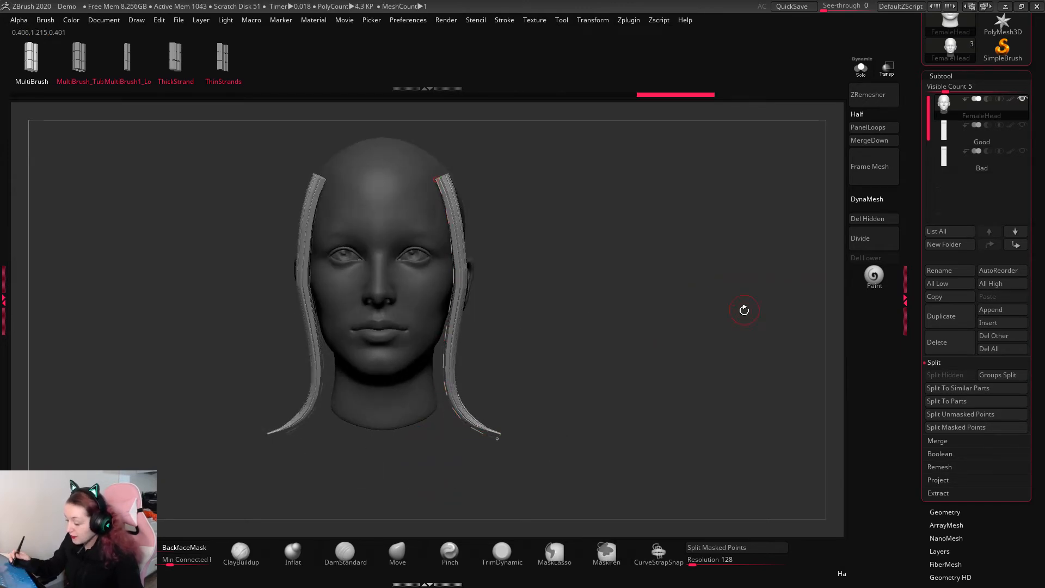
left_click_drag(744, 310, 746, 334, "shift")
Step: Split the unmasked hair strand off the head into its own subtool
left_click(721, 548)
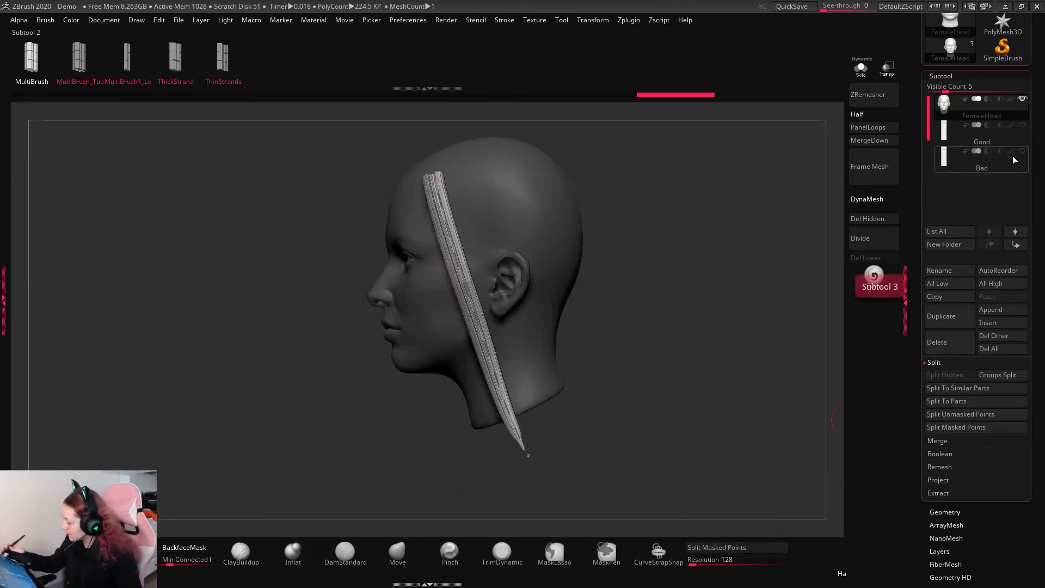
left_click(960, 414)
left_click_drag(681, 272, 661, 311)
Step: Duplicate the hair strand several times with the Move gizmo, placing the copies along the side toward the back of the head
key("w")
left_click_drag(585, 430, 507, 210)
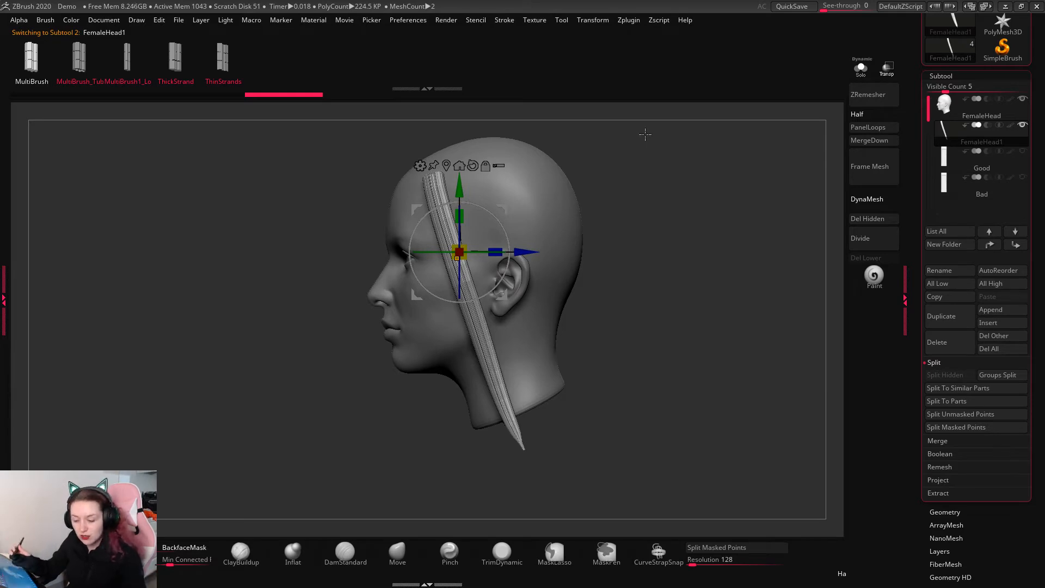
left_click_drag(504, 209, 623, 224, "ctrl")
key("q")
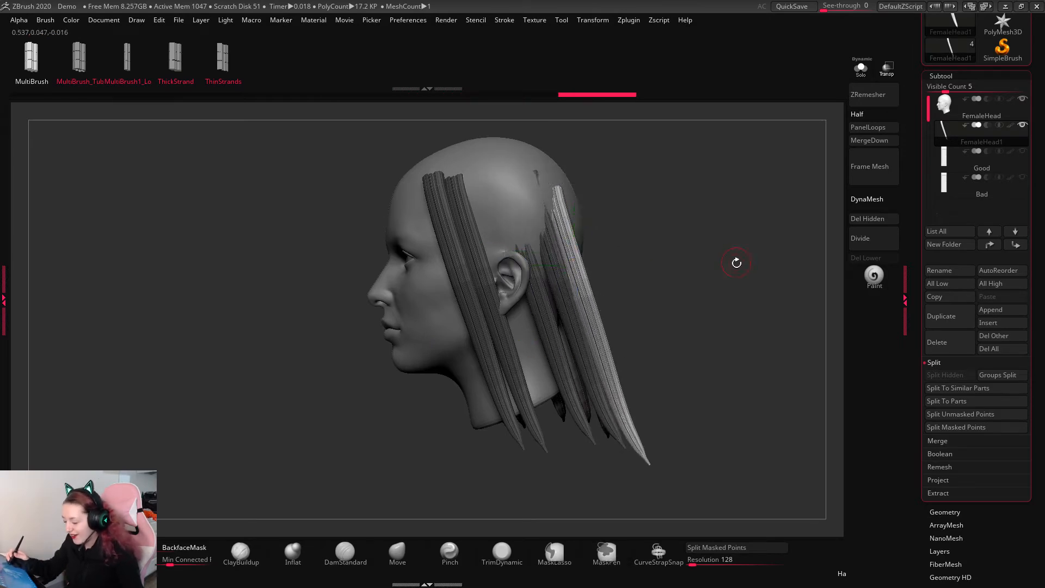
left_click_drag(726, 271, 734, 314, "ctrl")
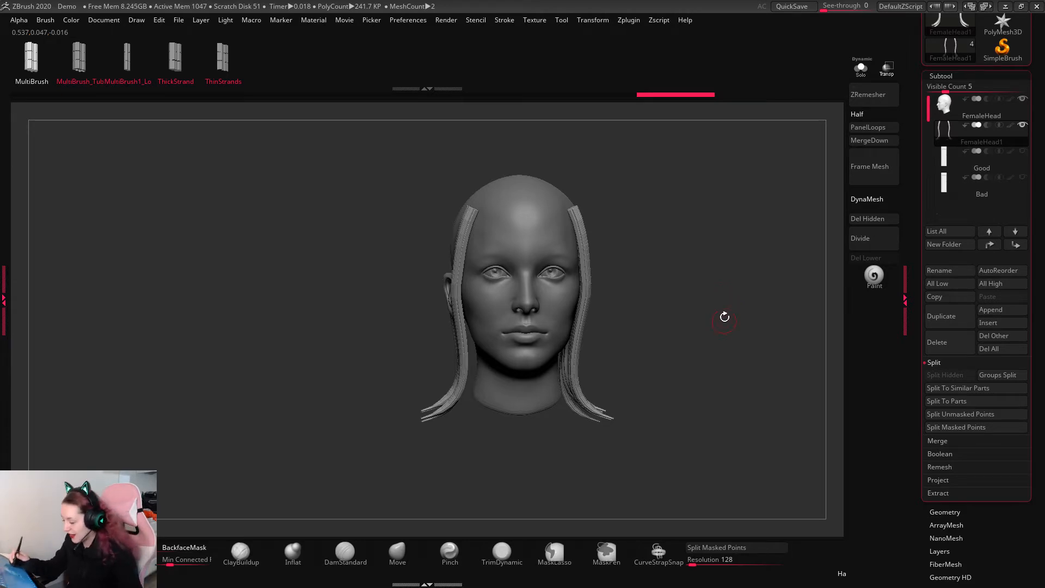
Step: Undo the duplicated strand copies until only the original strand remains
left_click_drag(724, 316, 672, 322)
key("ctrl+z")
key("ctrl+z")
key("ctrl+z")
key("ctrl+z")
key("ctrl+z")
key("ctrl+z")
key("ctrl+z")
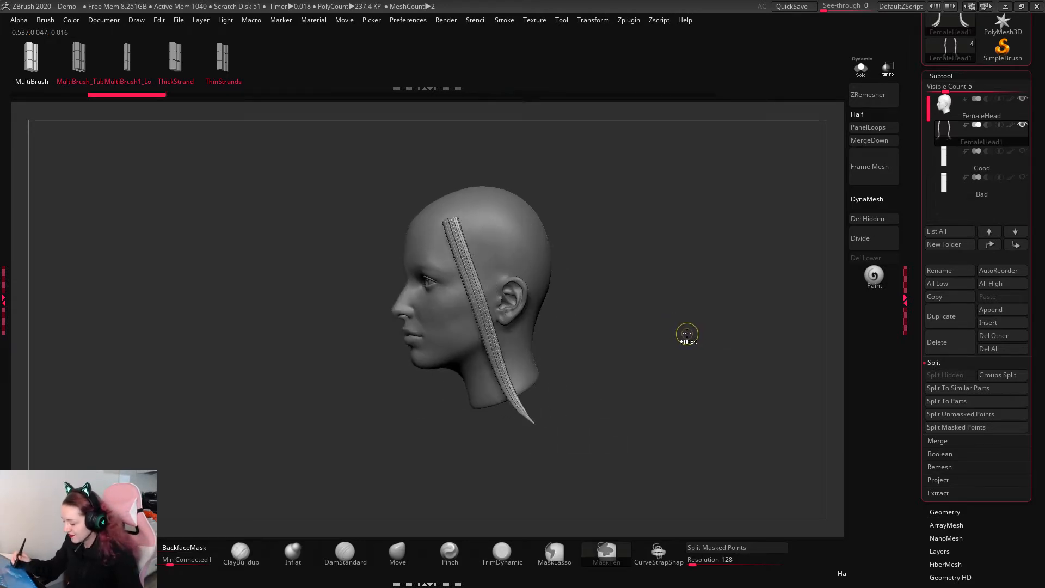
key("ctrl+z")
Step: Delete the split-off hair strand subtool and make the FemaleHead subtool active again
left_click_drag(686, 348, 733, 358)
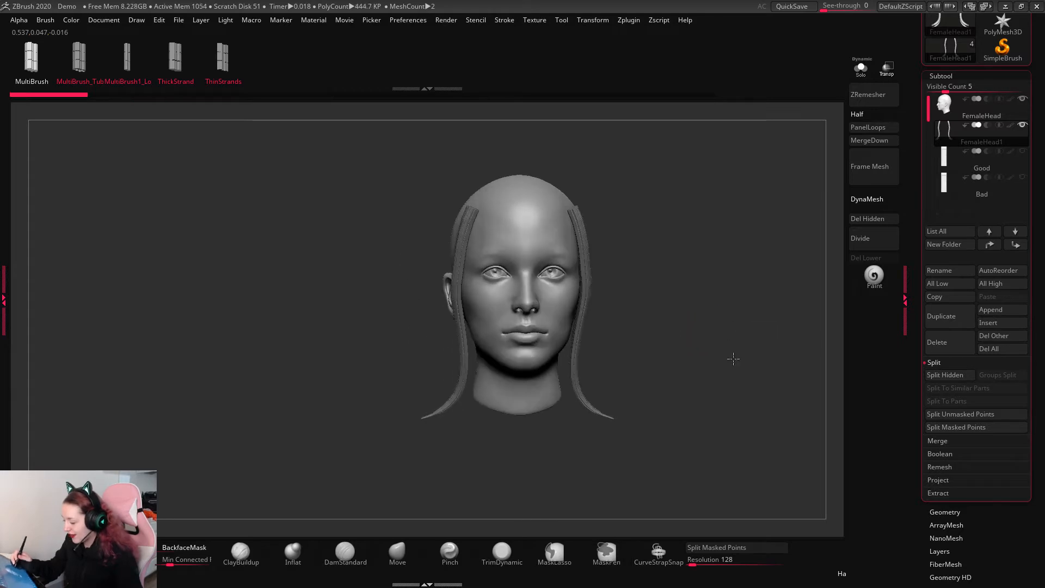
left_click(952, 351)
left_click(851, 374)
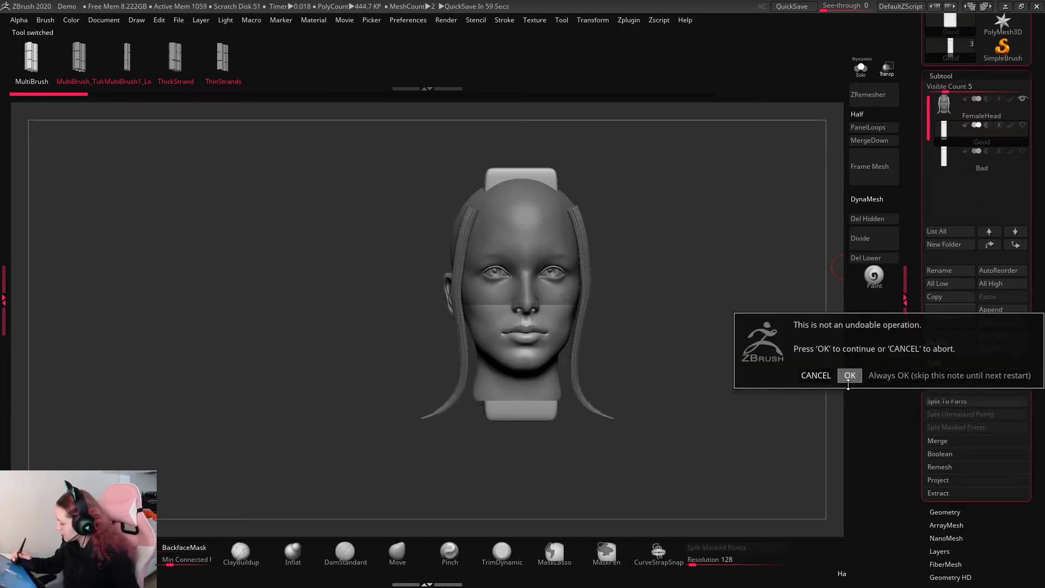
left_click_drag(782, 400, 810, 285, "alt")
left_click(941, 108)
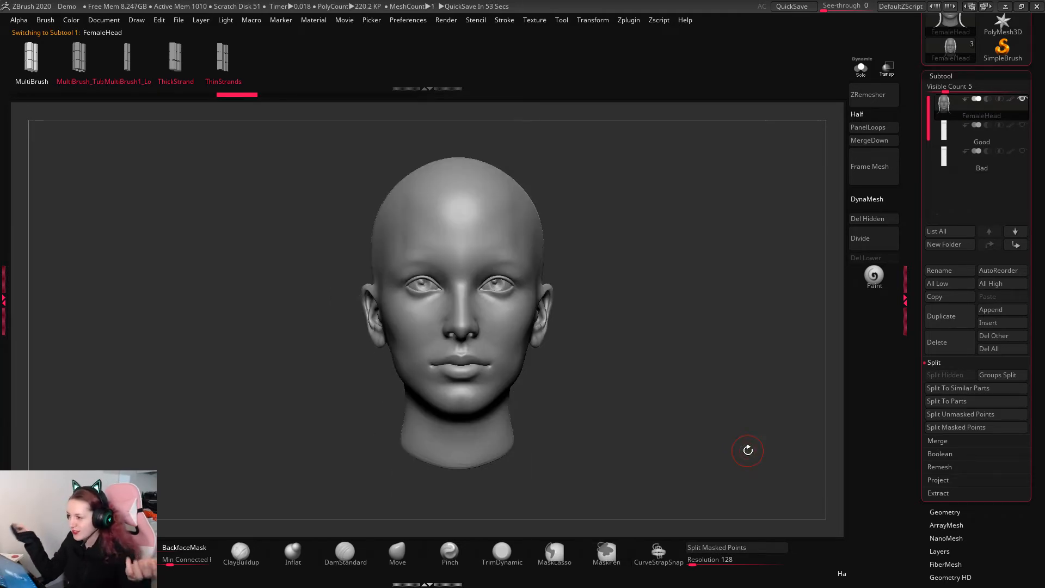
mouse_move(684, 218)
left_mouse_down()
mouse_move(692, 227)
mouse_move(694, 203)
left_mouse_up()
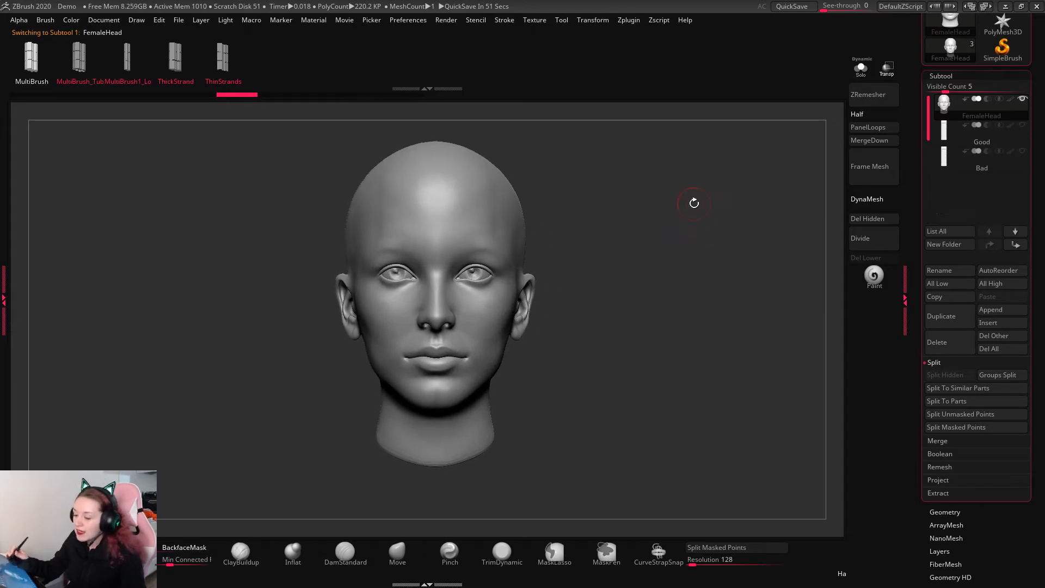
Step: Switch to the CurveStrapSnap brush and undo a test stroke at the side of the forehead
key("b")
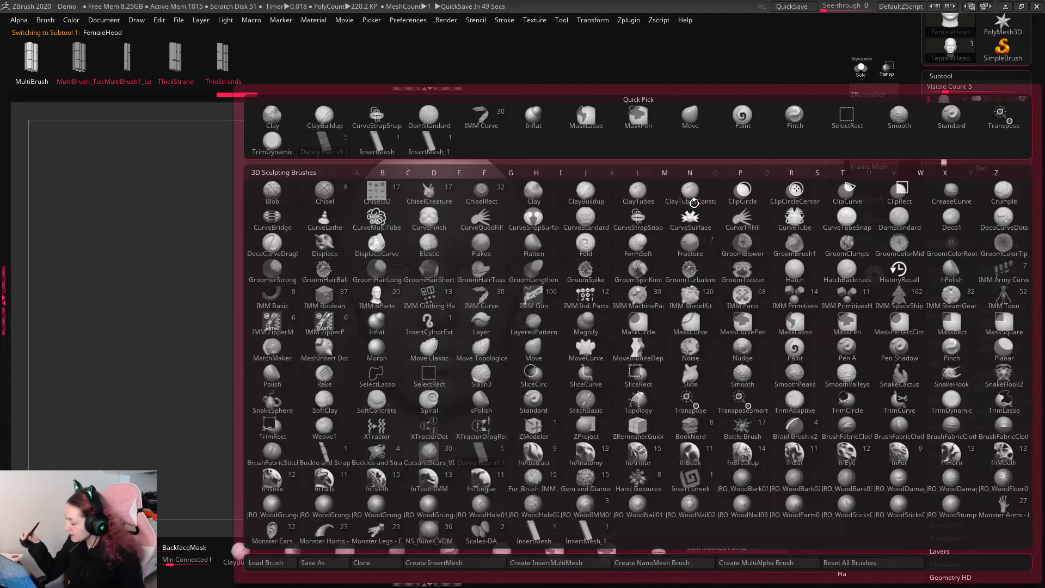
key("c")
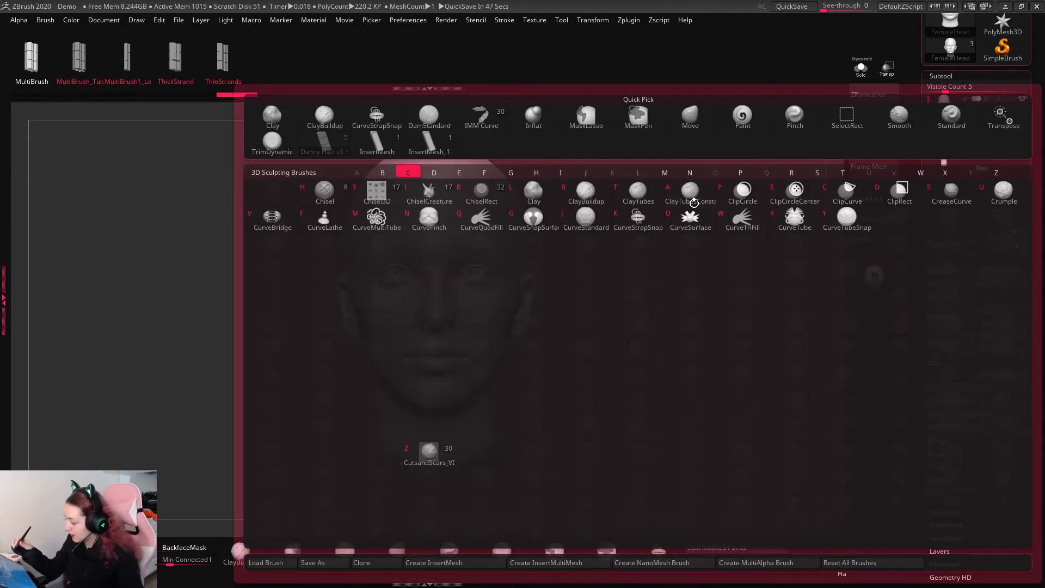
left_click(631, 221)
left_click_drag(685, 211, 669, 253, "alt")
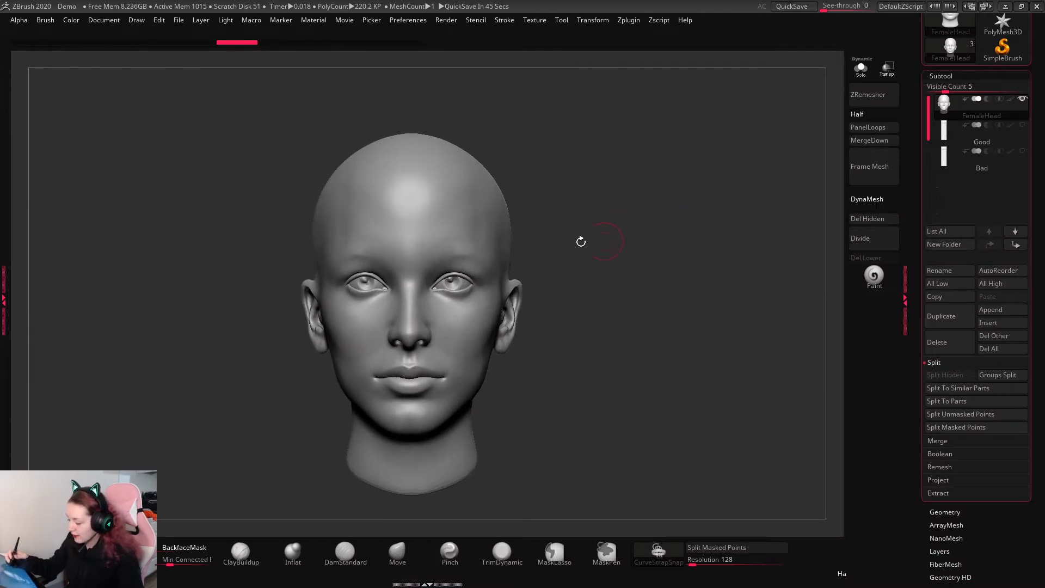
left_click_drag(513, 195, 582, 198)
key("ctrl+z")
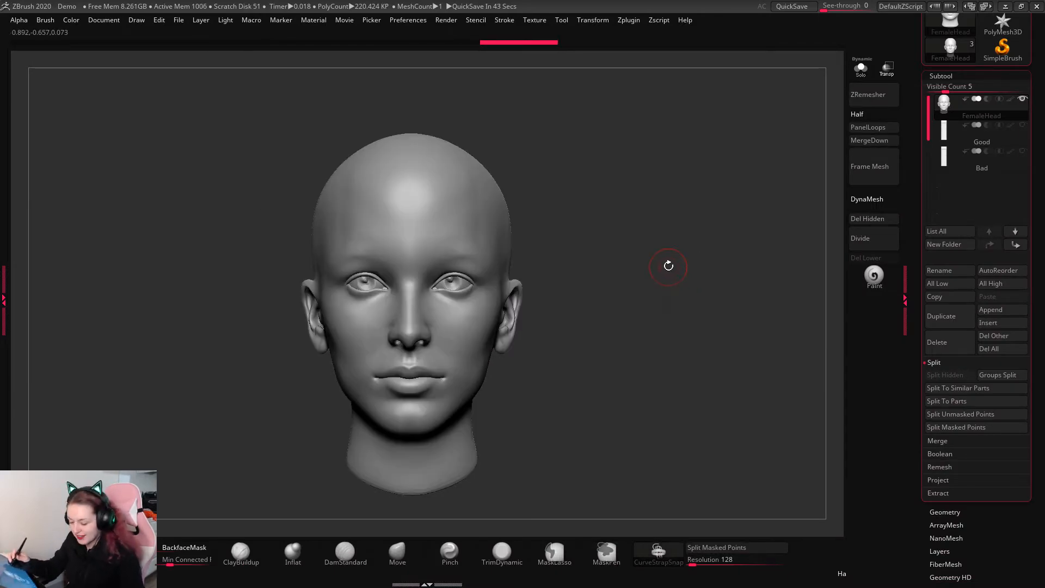
key("b")
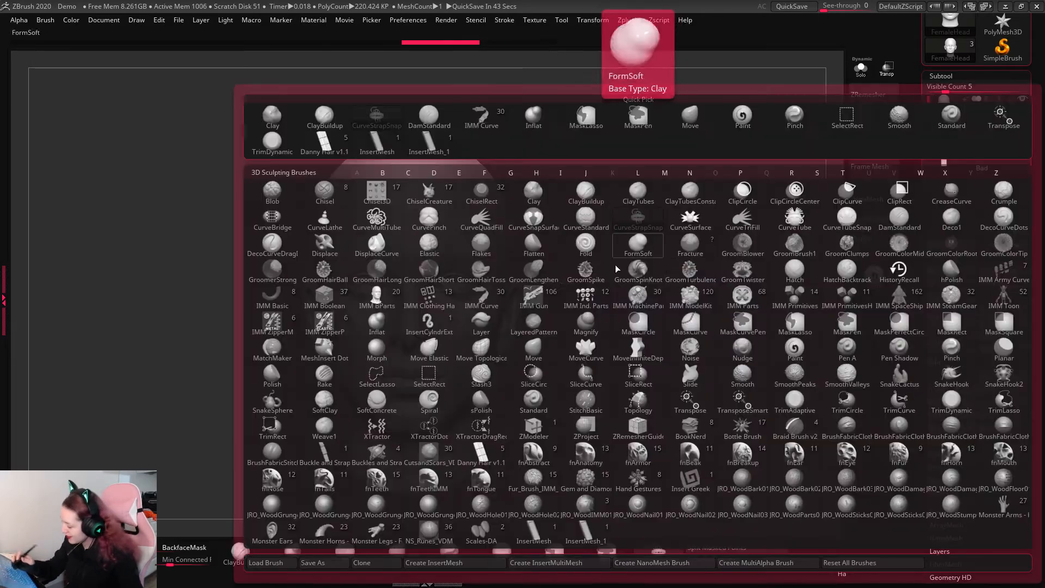
left_click(653, 225)
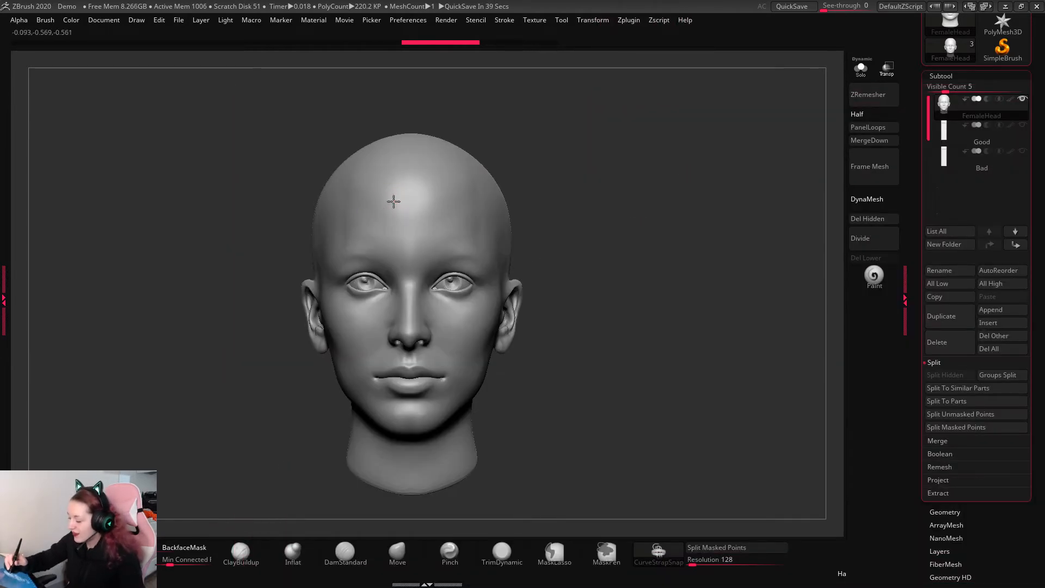
Step: Draw a strap across the forehead in the front view, inspect it from the side, and undo it
left_click_drag(505, 204, 517, 201)
left_click_drag(702, 190, 576, 197)
left_click_drag(736, 200, 716, 230, "alt")
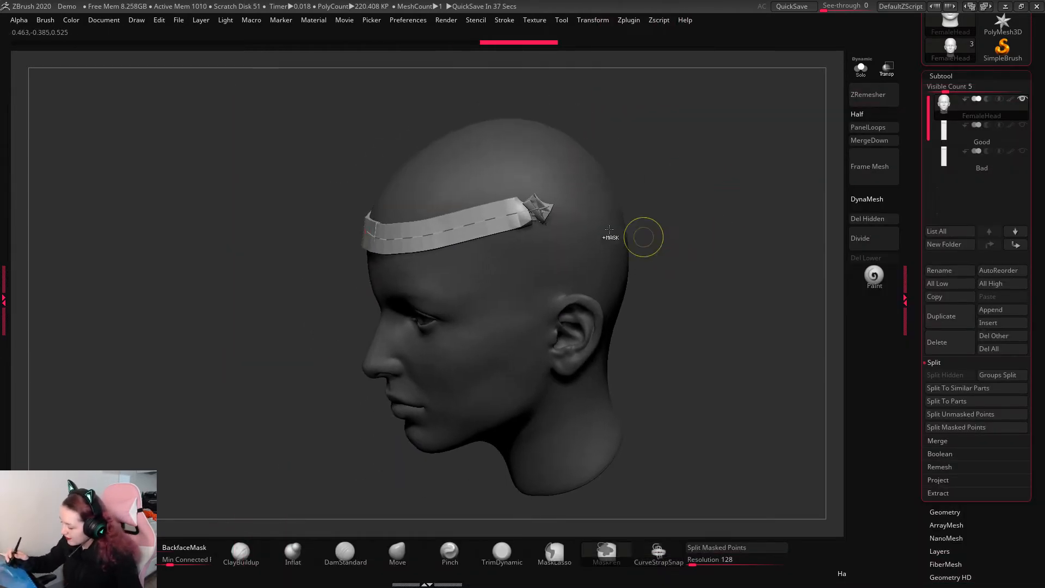
key("ctrl+z")
Step: Draw a strap along the side of the head from the forehead to above the ear, and undo it
left_click_drag(578, 195, 580, 194)
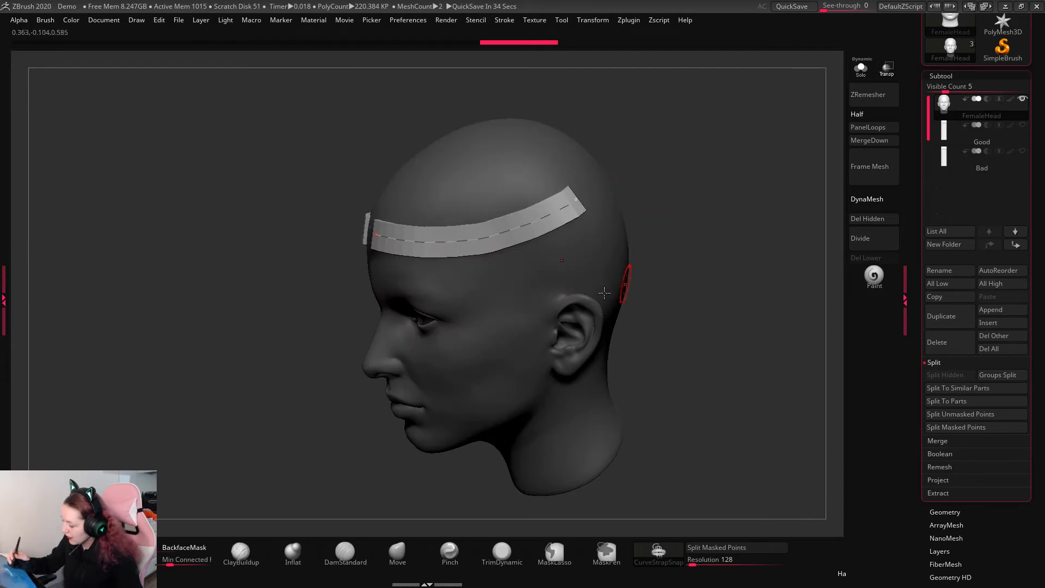
left_click_drag(670, 194, 786, 193)
key("ctrl+z")
Step: Draw a strap from the forehead's centre past the head's outline, inspect its end from the side and below, and undo it
left_click_drag(361, 237, 496, 234)
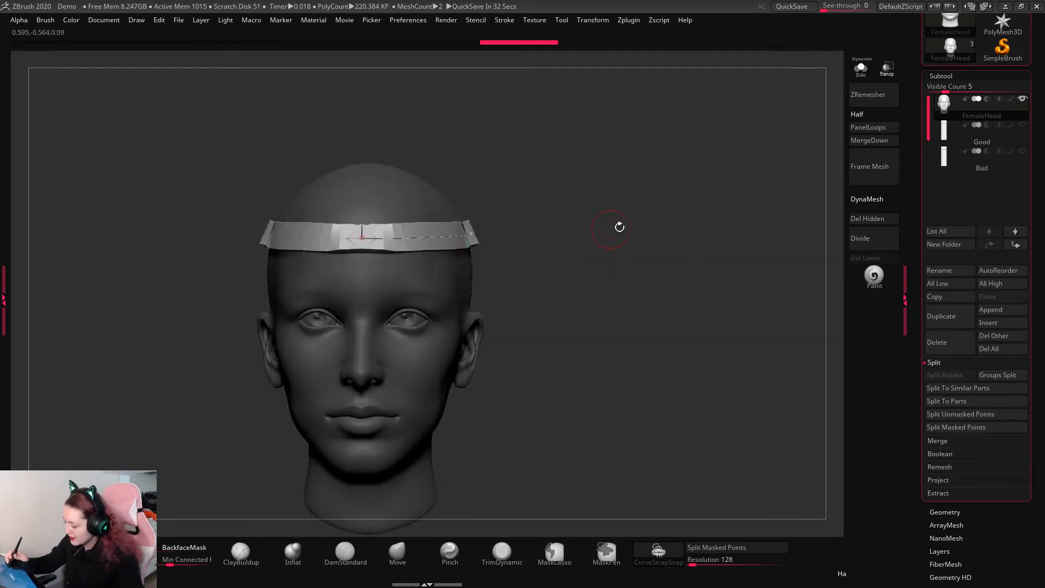
left_click_drag(618, 226, 530, 269)
right_click_drag(539, 197, 553, 230)
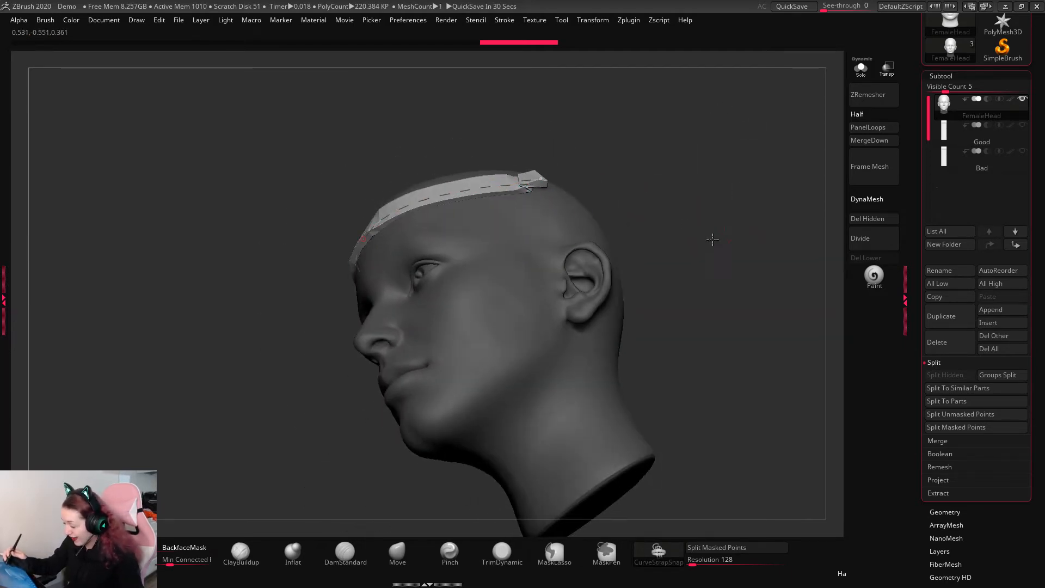
left_click_drag(711, 238, 762, 231)
key("ctrl+z")
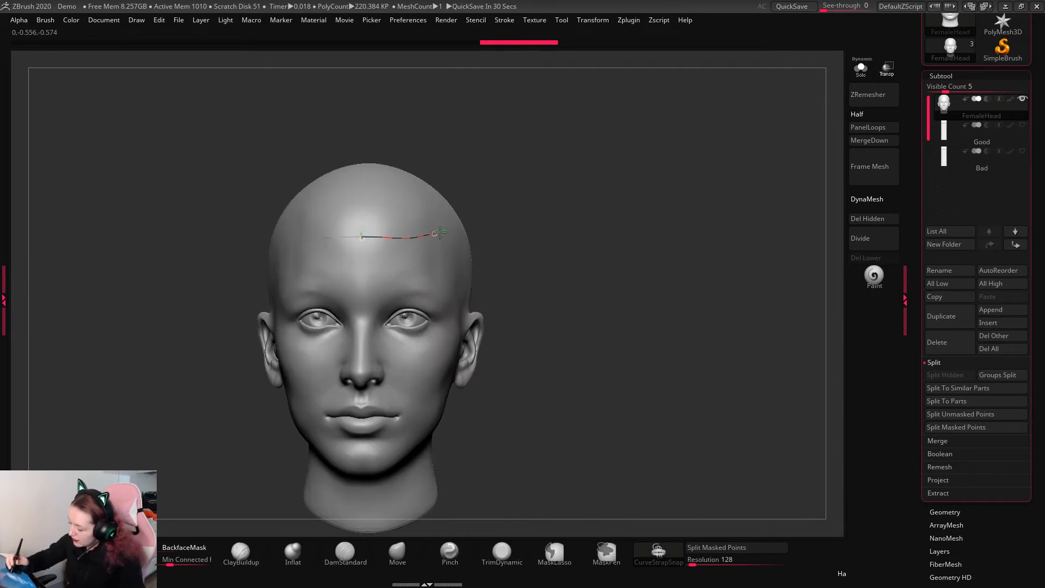
Step: Redraw a strap from the forehead's centre that stays within the head's outline, and undo it
left_click_drag(440, 232, 442, 232)
right_click_drag(637, 229, 543, 240, "ctrl")
key("ctrl+z")
Step: Draw a strap beginning beside the forehead's centre and continue it in stages around the side and back of the head
left_click_drag(380, 259, 490, 252)
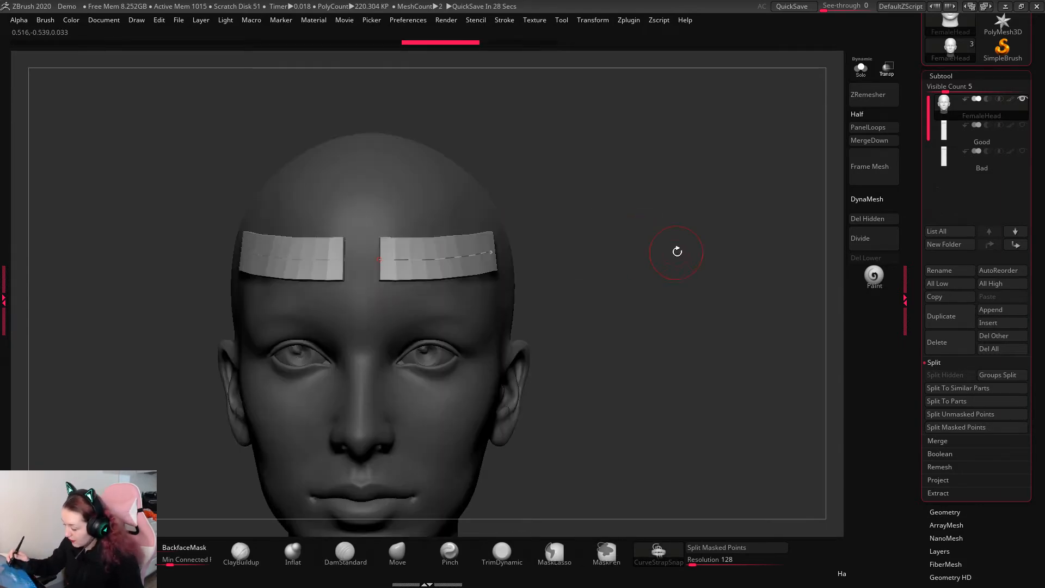
mouse_move(677, 251)
left_mouse_down()
mouse_move(789, 180)
mouse_move(473, 271)
mouse_move(416, 277)
mouse_move(435, 281)
left_mouse_up()
left_click_drag(601, 237, 603, 236)
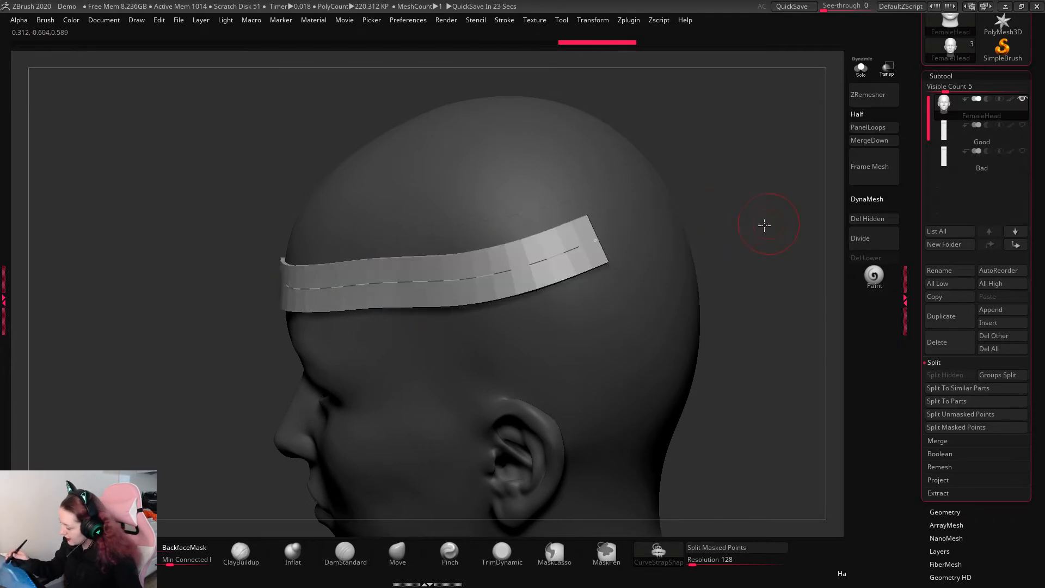
mouse_move(762, 225)
left_mouse_down()
mouse_move(721, 247)
mouse_move(479, 289)
left_mouse_up()
left_click_drag(407, 310, 459, 287)
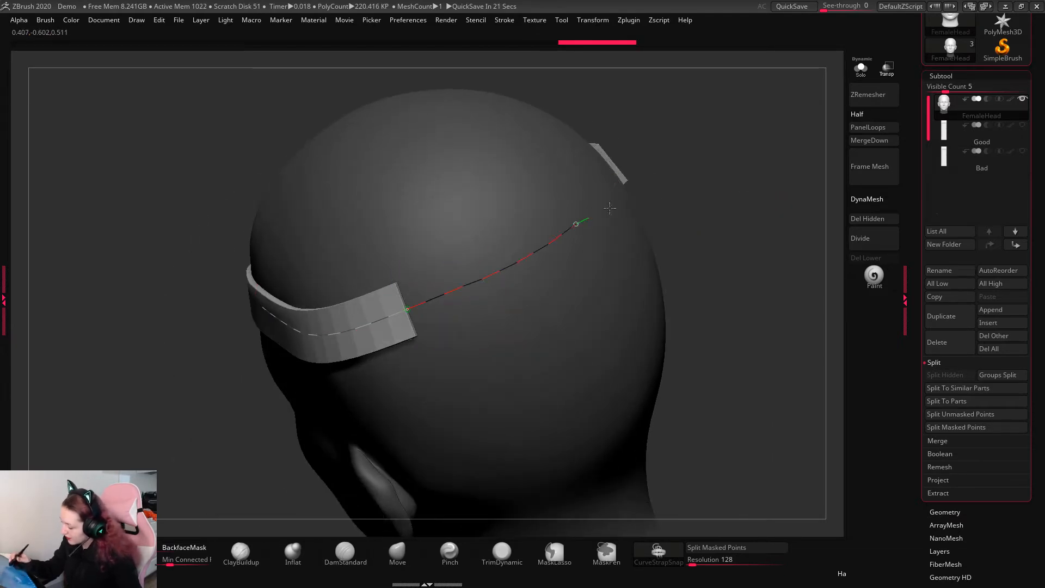
left_click_drag(609, 208, 614, 205)
mouse_move(749, 229)
left_mouse_down()
mouse_move(653, 245)
mouse_move(769, 222)
mouse_move(689, 233)
mouse_move(736, 259)
mouse_move(736, 303)
mouse_move(693, 214)
mouse_move(783, 142)
left_mouse_up()
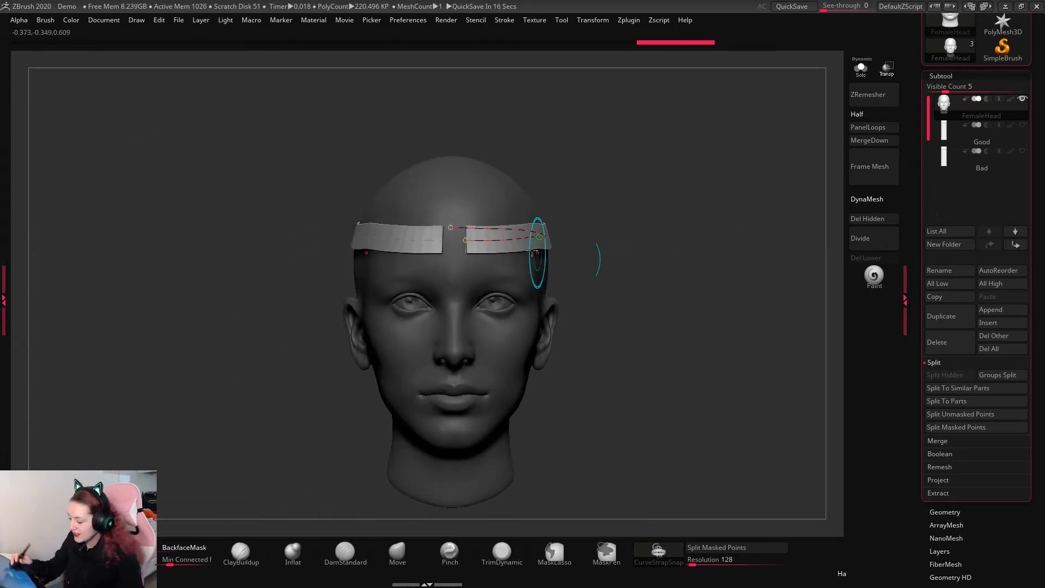
Step: Undo all the strap segments around the head
key("ctrl+z")
key("ctrl+z")
key("ctrl+z")
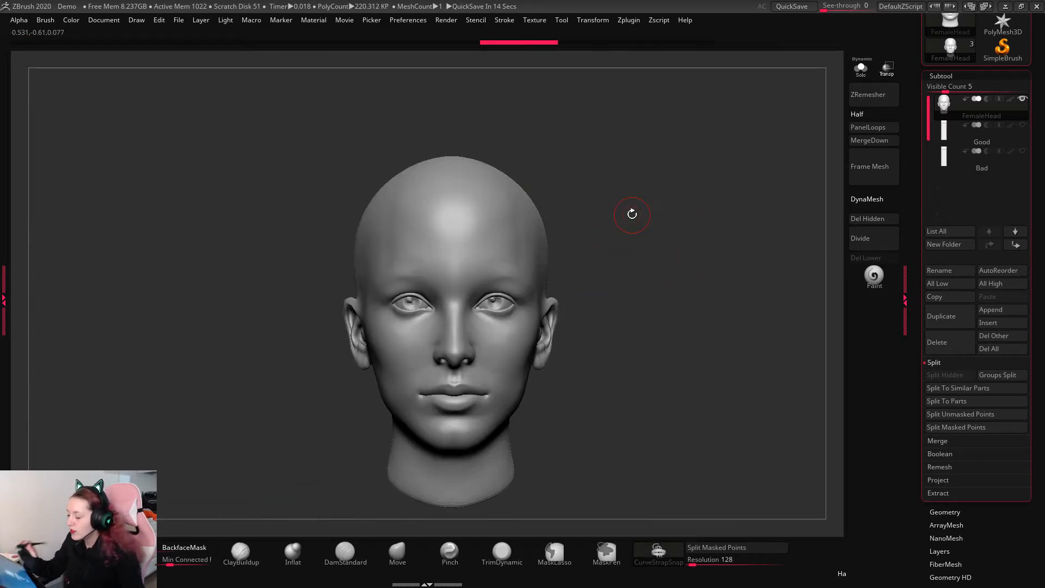
key("ctrl+z")
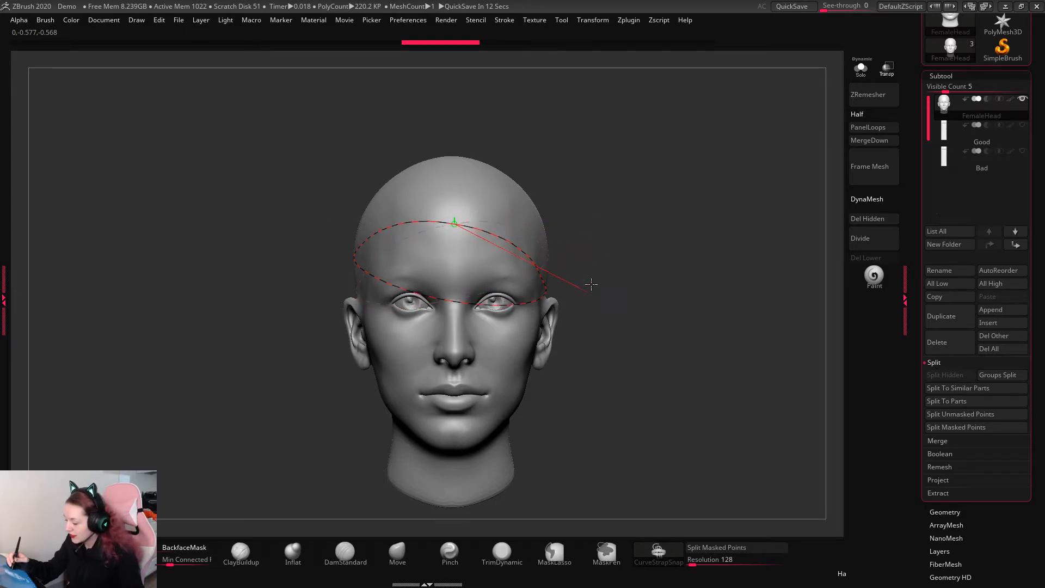
Step: Draw a long strap from the forehead's centre off the head's outline so it loops around the head, inspect it, and undo it
mouse_move(598, 185)
left_mouse_down()
mouse_move(613, 226)
mouse_move(609, 271)
mouse_move(632, 243)
mouse_move(700, 244)
mouse_move(698, 257)
mouse_move(751, 315)
mouse_move(751, 364)
left_mouse_up()
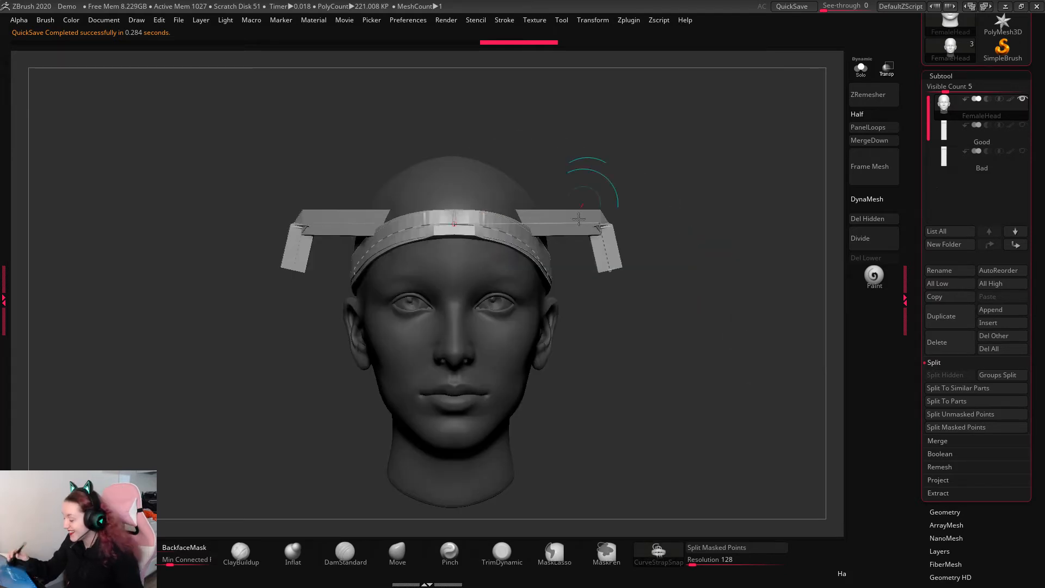
left_click_drag(704, 231, 683, 235)
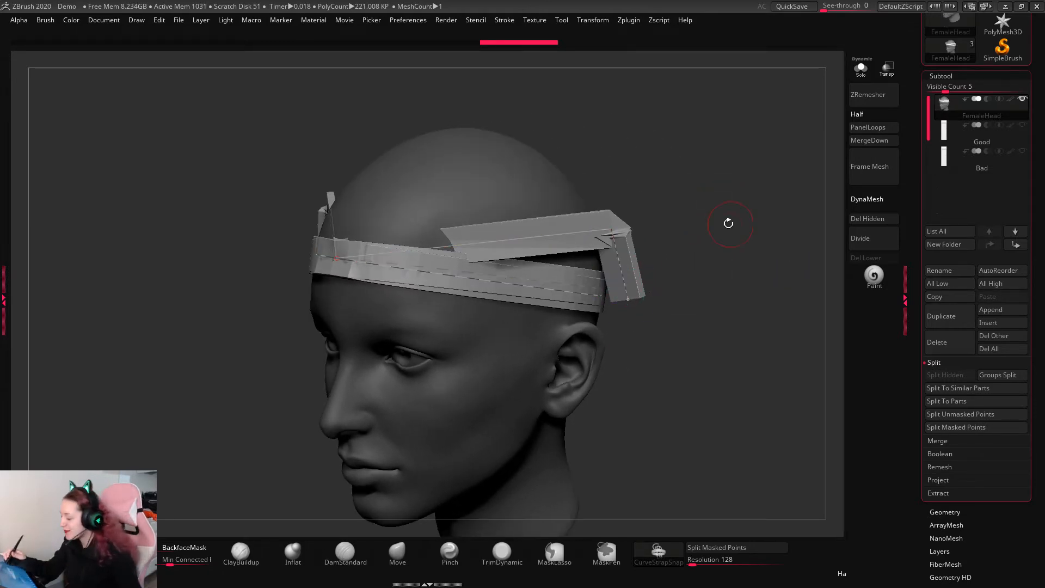
left_click_drag(728, 224, 618, 245)
left_click_drag(637, 194, 751, 234, "alt")
left_click_drag(763, 399, 769, 276, "shift")
key("ctrl+z")
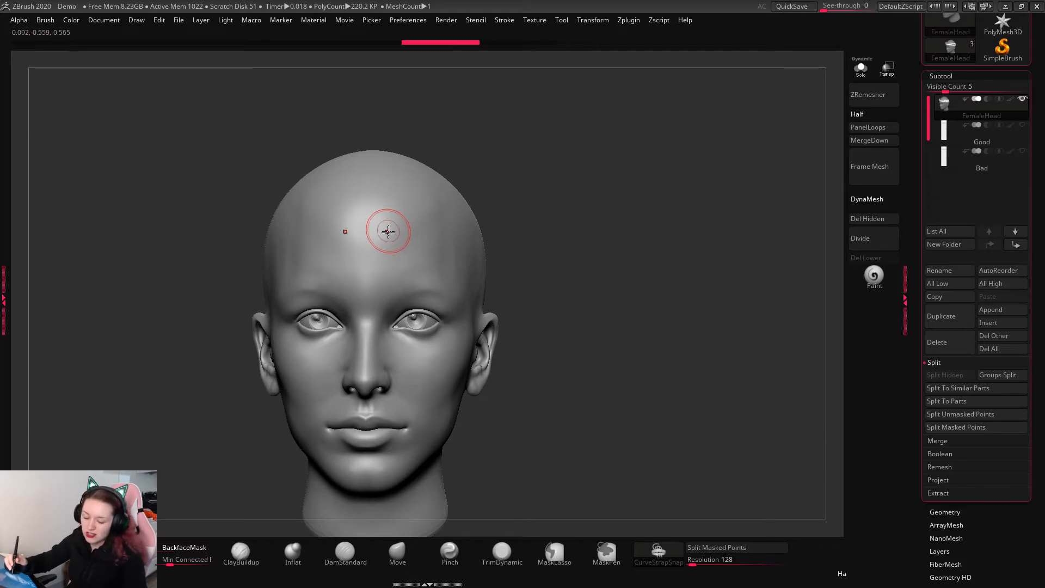
Step: Turn off symmetry and draw a strap curve from the forehead's centre past the head's outline, looping it around the head
left_click(595, 22)
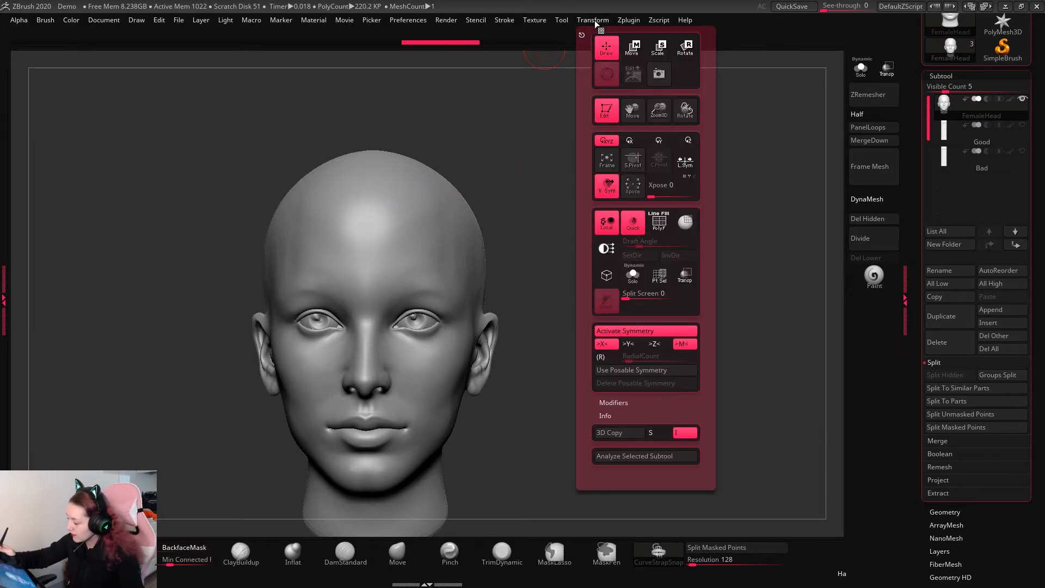
left_click(633, 331)
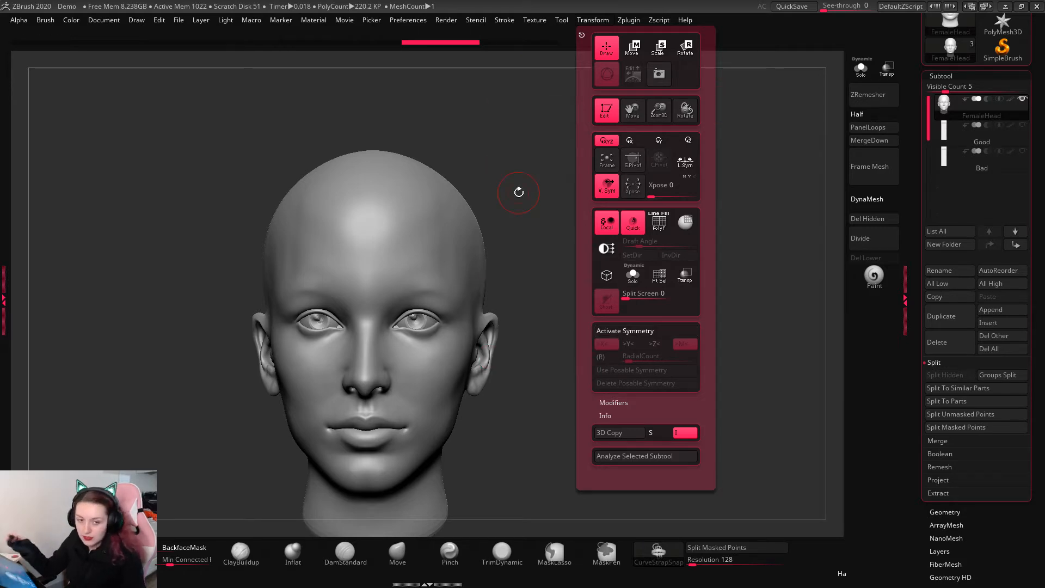
key("f")
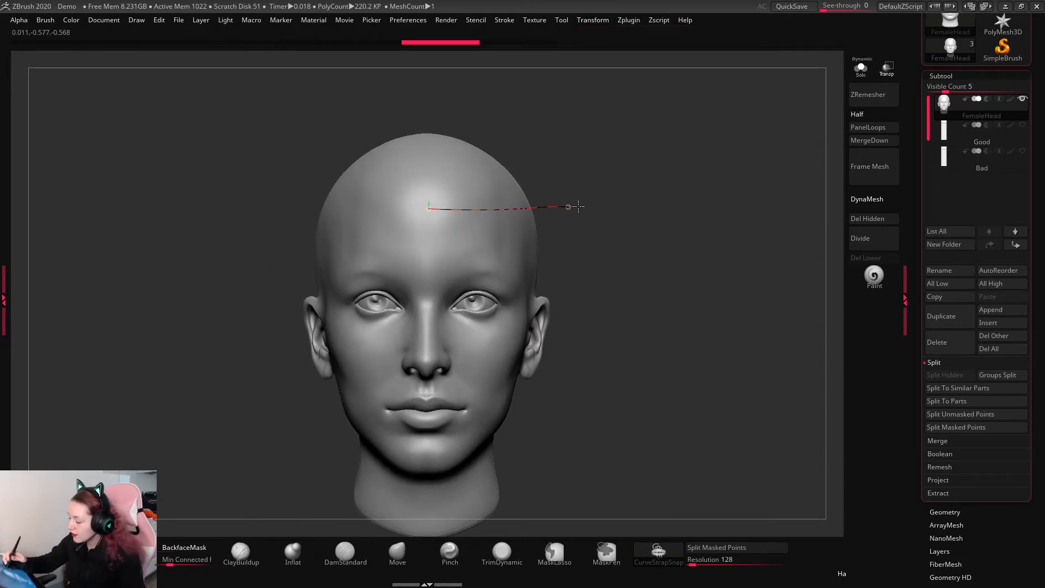
left_click_drag(578, 206, 582, 240)
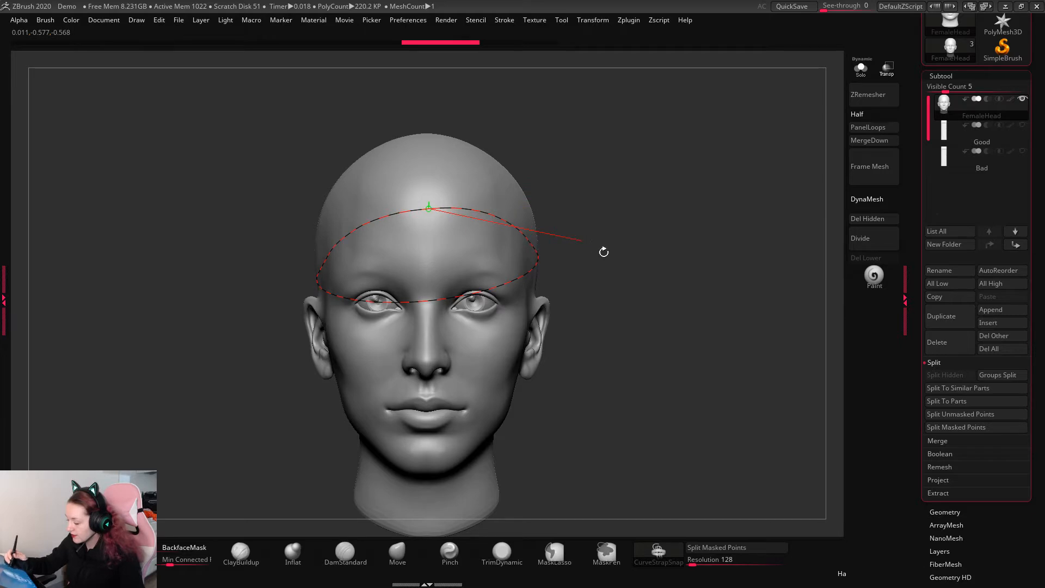
Step: Undo the strap loop and redraw it across the forehead from the centre out past the head's outline
key("ctrl+z")
mouse_move(413, 218)
left_mouse_down()
mouse_move(636, 233)
mouse_move(639, 216)
mouse_move(634, 272)
mouse_move(644, 256)
left_mouse_up()
left_click_drag(768, 246, 681, 264)
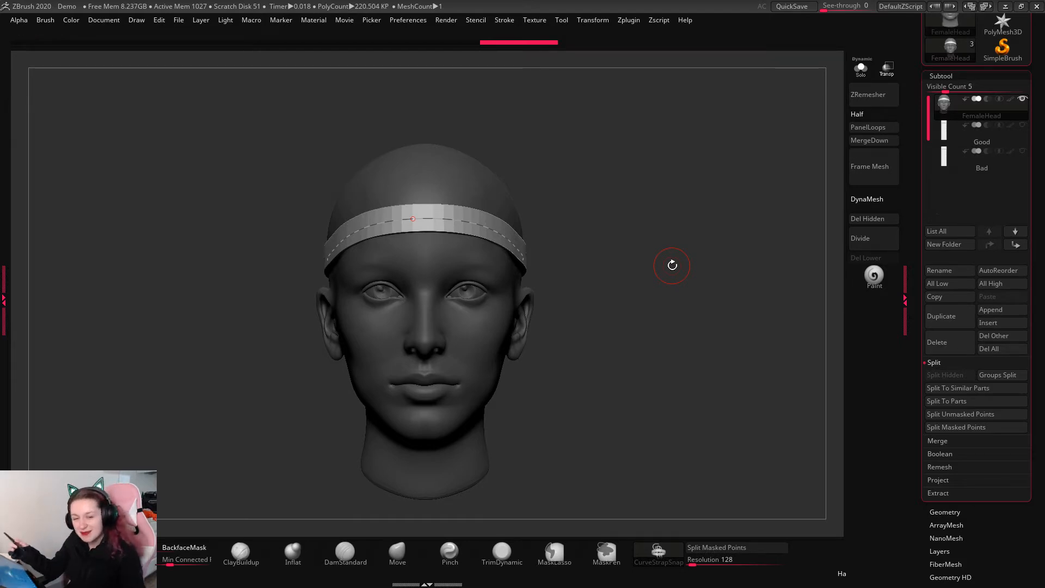
Step: Duplicate the strap band and move the copy up toward the crown of the head
key("w")
left_click_drag(661, 172, 663, 138, "ctrl")
key("q")
mouse_move(760, 180)
left_mouse_down()
mouse_move(717, 216)
mouse_move(633, 235)
left_mouse_up()
key("w")
left_click_drag(482, 124, 491, 123)
key("q")
mouse_move(675, 255)
left_mouse_down()
mouse_move(728, 289)
mouse_move(711, 222)
left_mouse_up()
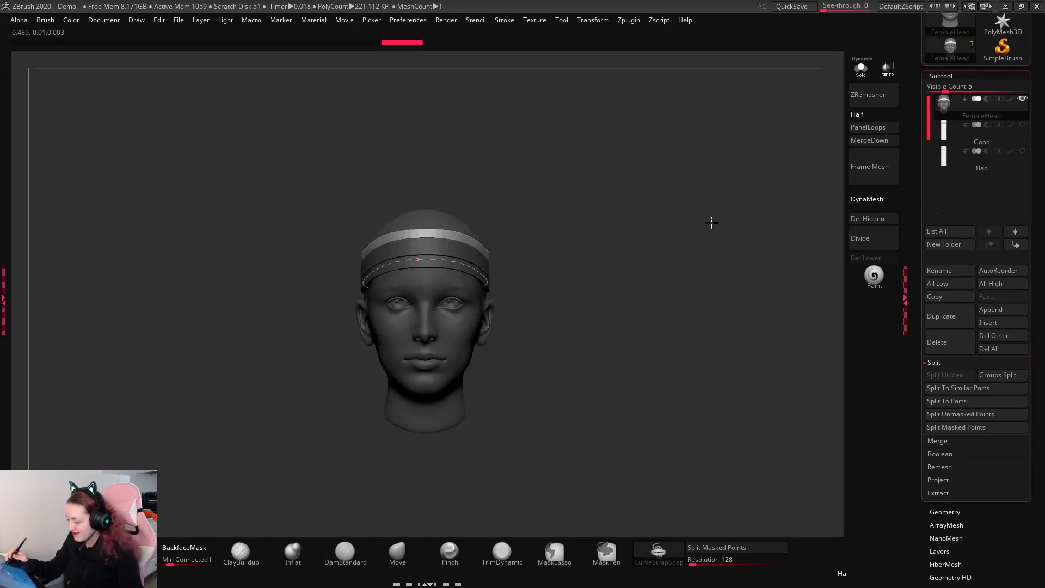
mouse_move(704, 272)
left_mouse_down()
mouse_move(749, 306)
mouse_move(697, 282)
mouse_move(704, 319)
left_mouse_up()
Step: Undo the duplicated band and the strap so the head is bare
key("ctrl+z")
key("ctrl+z")
key("ctrl+z")
key("ctrl+z")
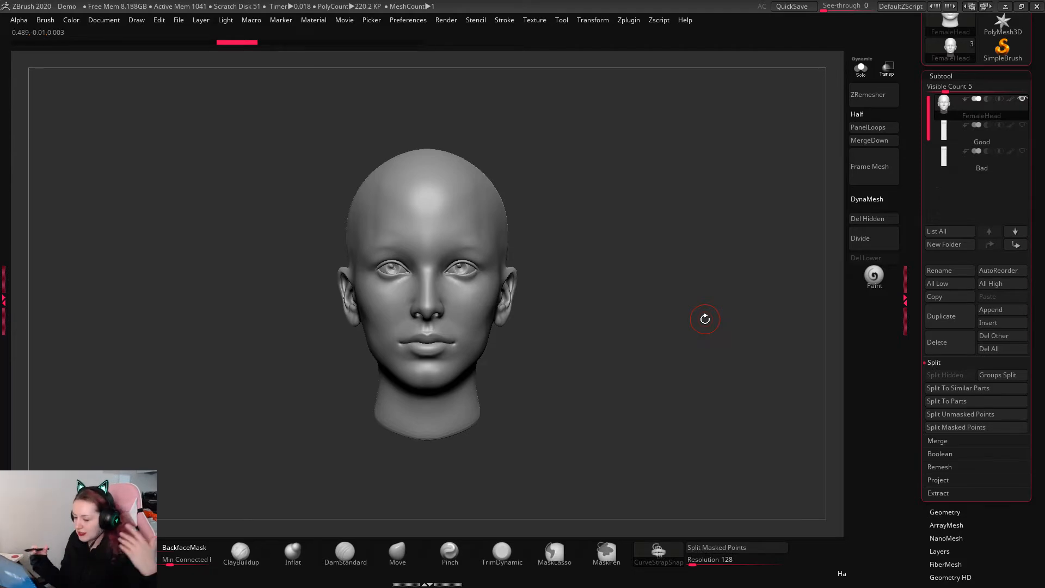
left_click_drag(661, 255, 535, 354, "alt")
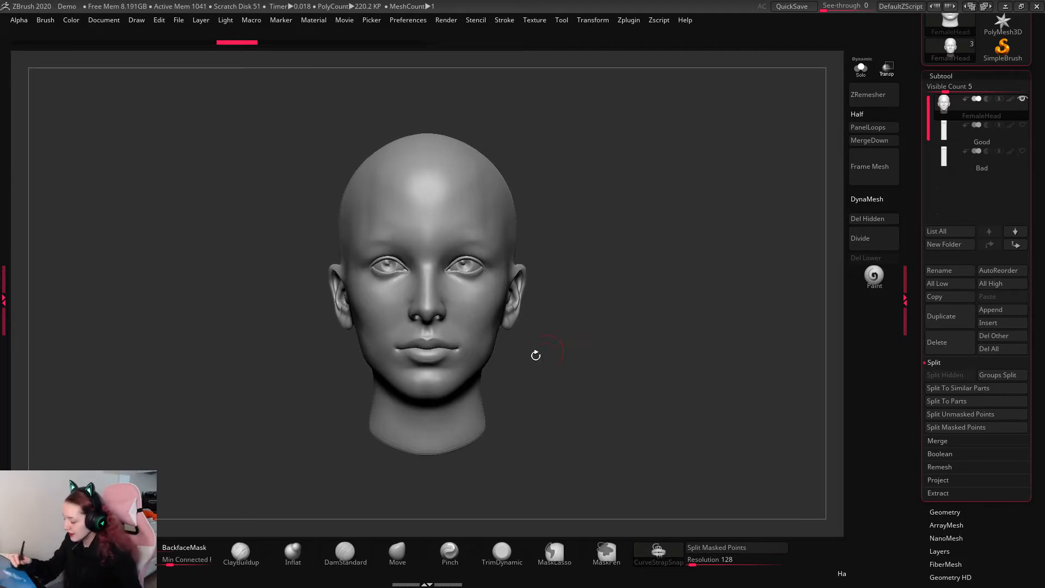
Step: Draw a strap from the upper forehead down over the side of the head to the ear, inspect it, and undo it
left_click_drag(447, 171, 527, 310)
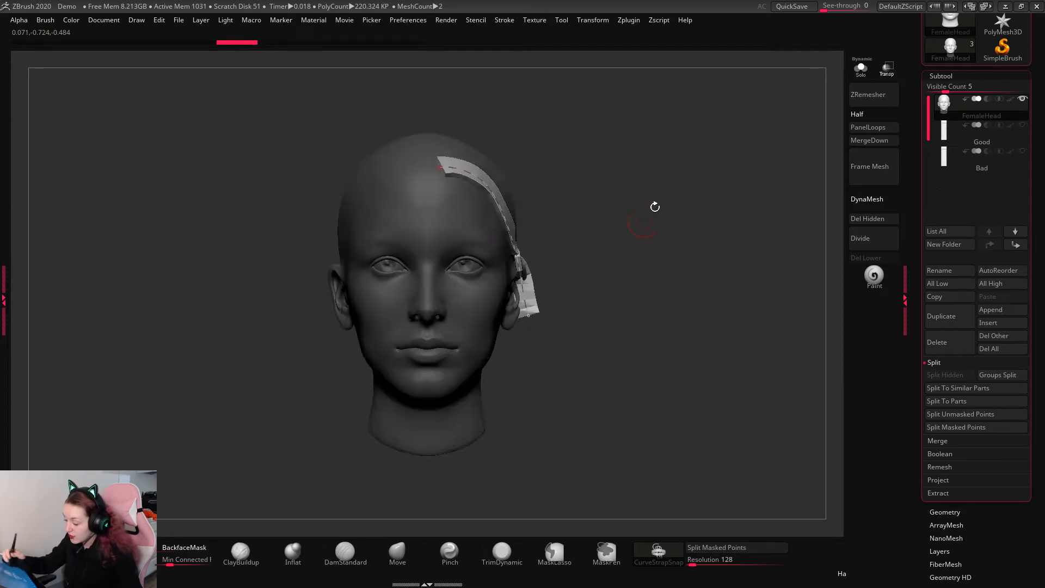
left_click_drag(653, 206, 566, 207, "shift")
key("ctrl+z")
key("ctrl+z")
Step: Draw a strap across the side of the head from the temple and down behind the ear to the neck, and undo it
mouse_move(466, 188)
left_mouse_down()
mouse_move(581, 209)
mouse_move(666, 354)
left_mouse_up()
key("ctrl+z")
mouse_move(711, 159)
left_mouse_down()
mouse_move(599, 207)
mouse_move(686, 376)
mouse_move(781, 350)
mouse_move(788, 366)
left_mouse_up()
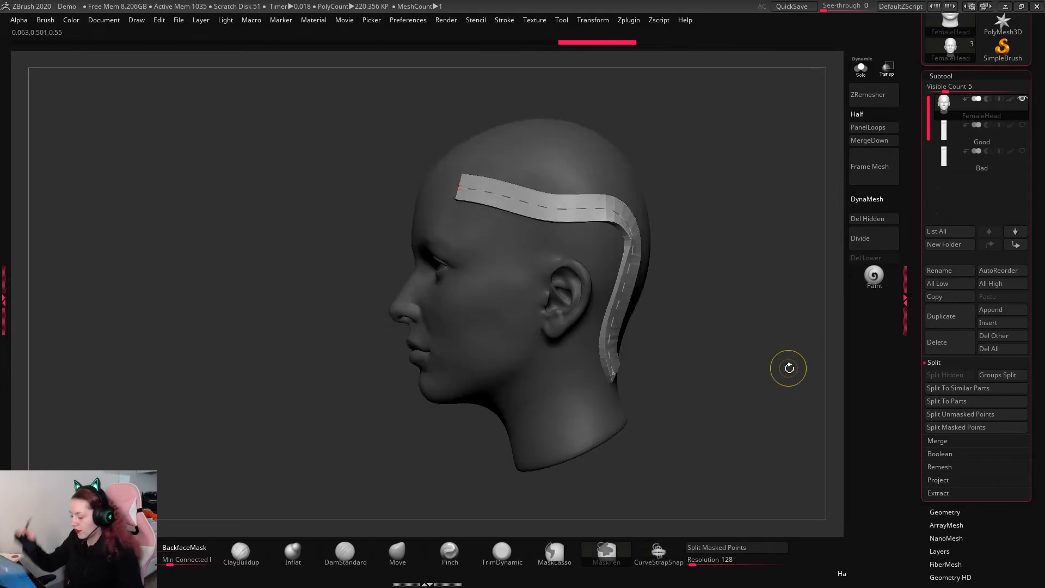
key("ctrl+z")
key("ctrl+z")
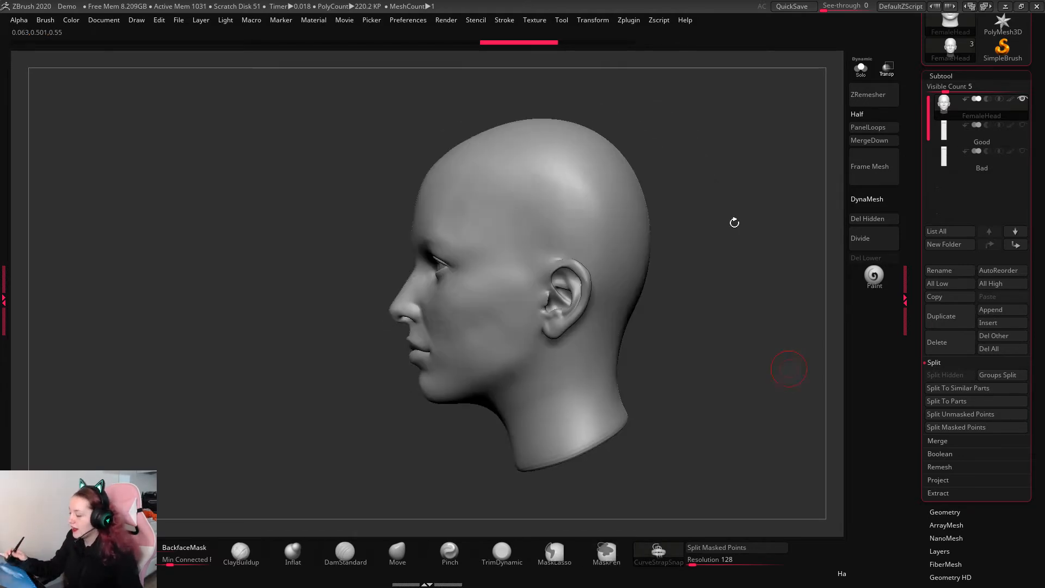
Step: Turn on Solo to isolate the active subtool, and go from the Good strap mesh to the Bad one
left_click_drag(745, 263, 667, 249)
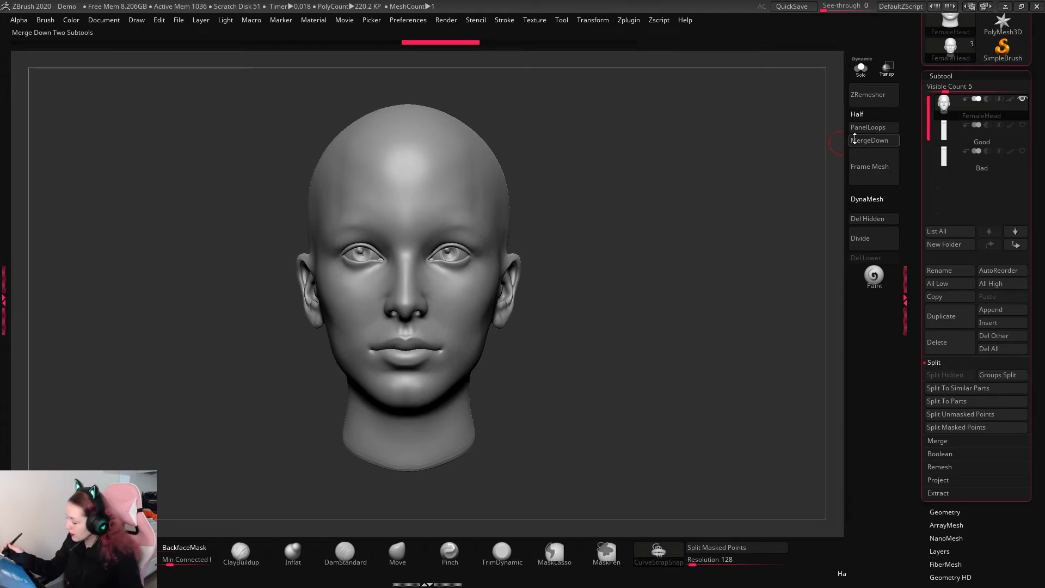
left_click(950, 134)
left_click(857, 73)
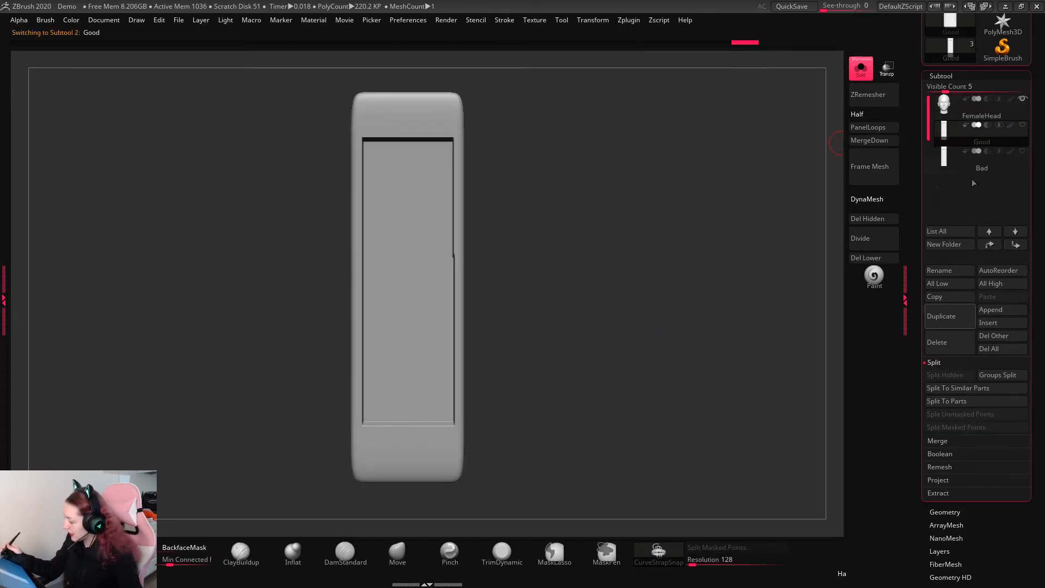
left_click(949, 157)
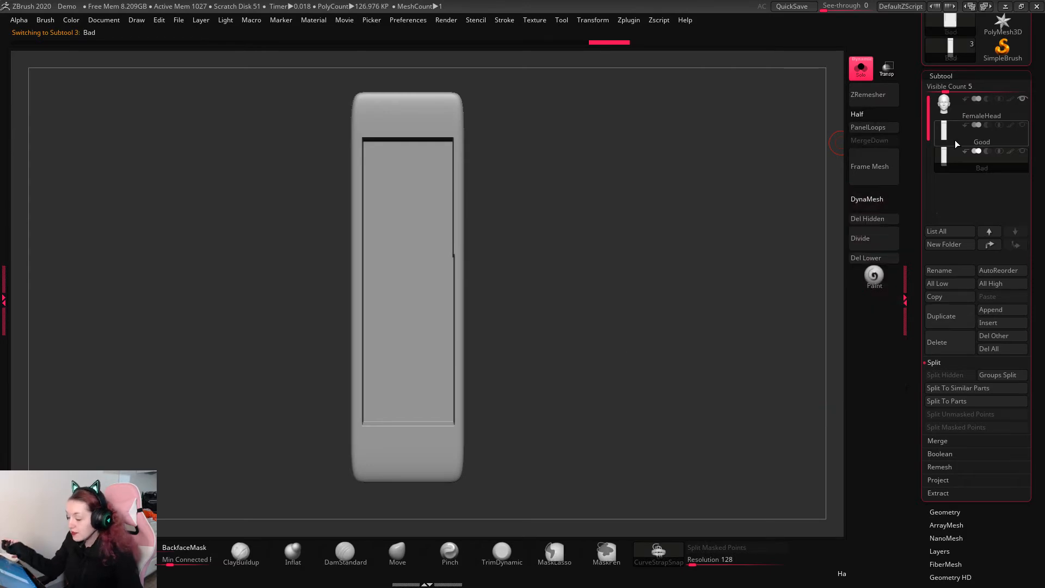
mouse_move(954, 139)
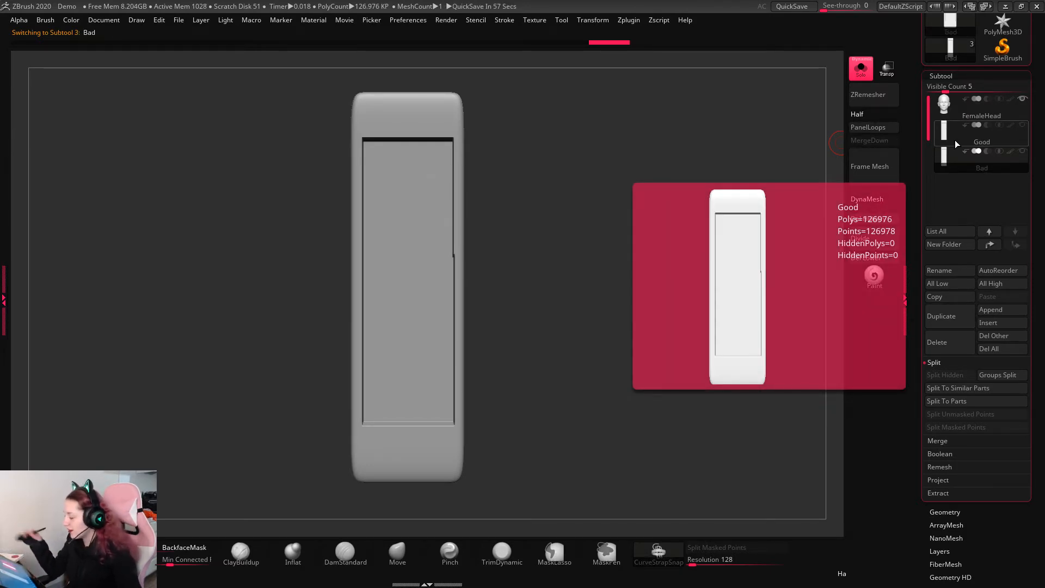
Step: Mask the recessed panel of the Bad strap mesh and clear the mask
left_click_drag(589, 352, 673, 317)
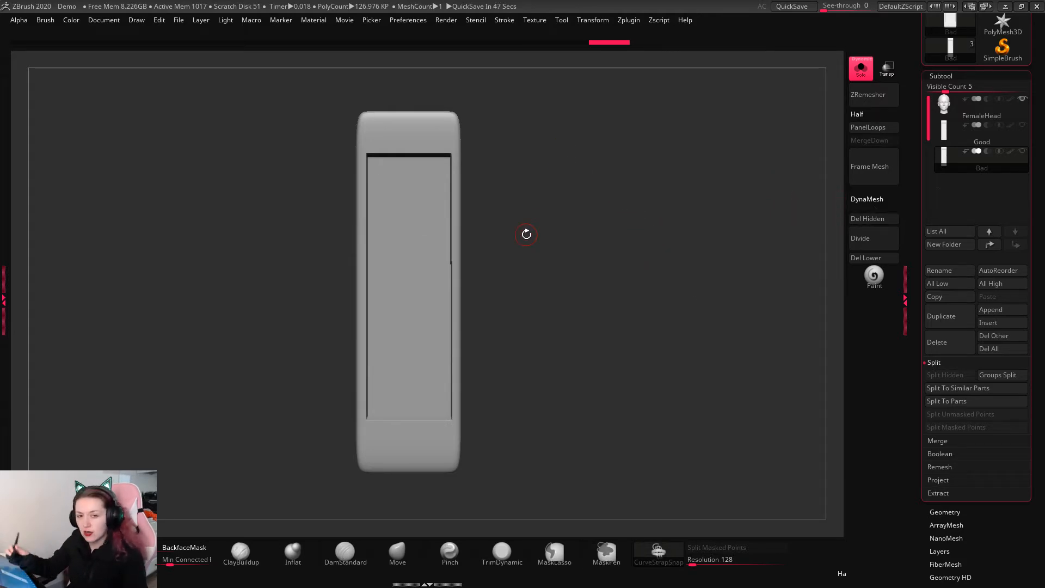
left_click_drag(547, 148, 462, 420, "ctrl")
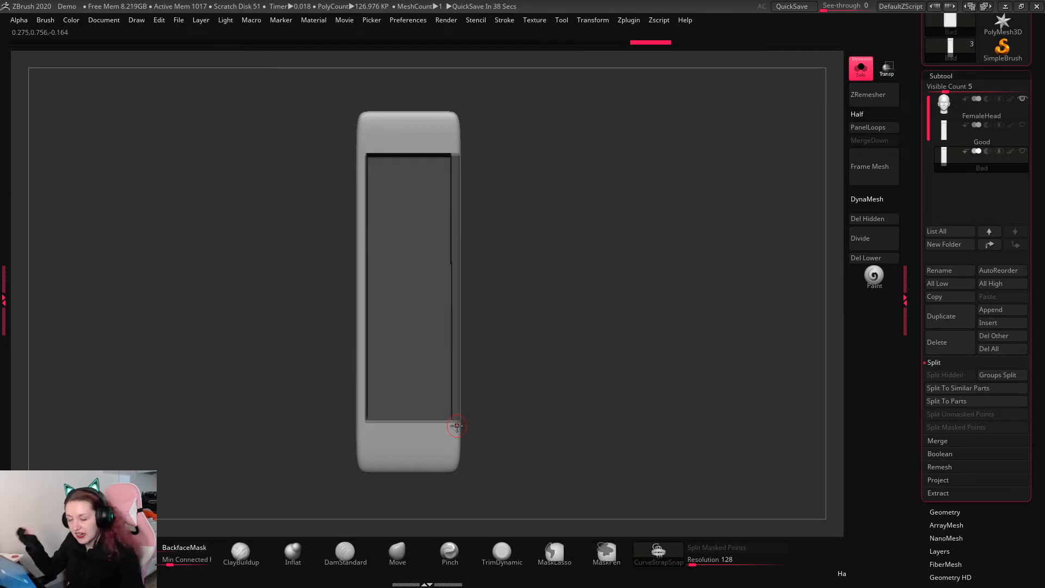
left_click_drag(660, 315, 592, 352, "ctrl")
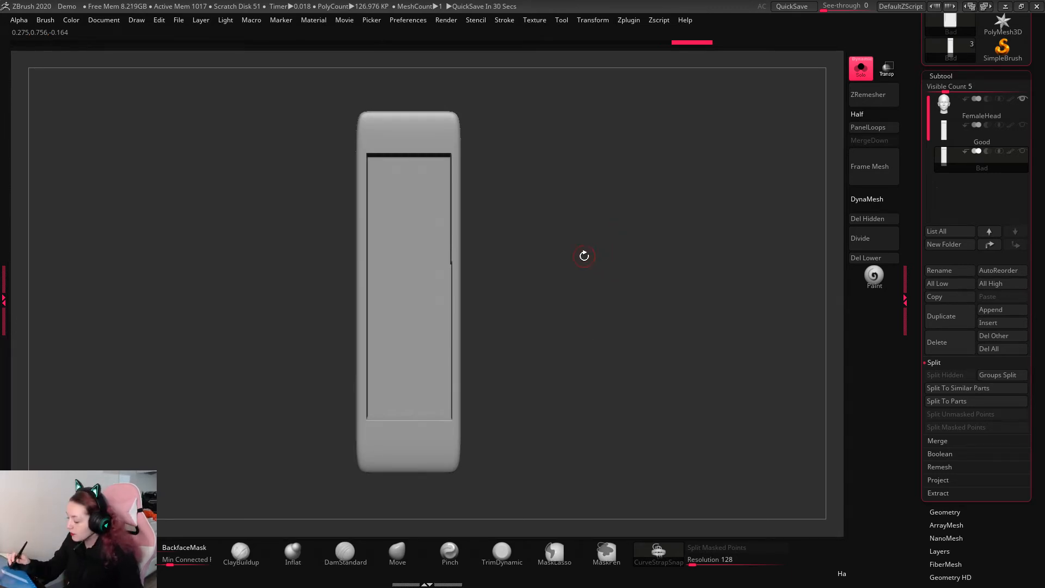
key("b")
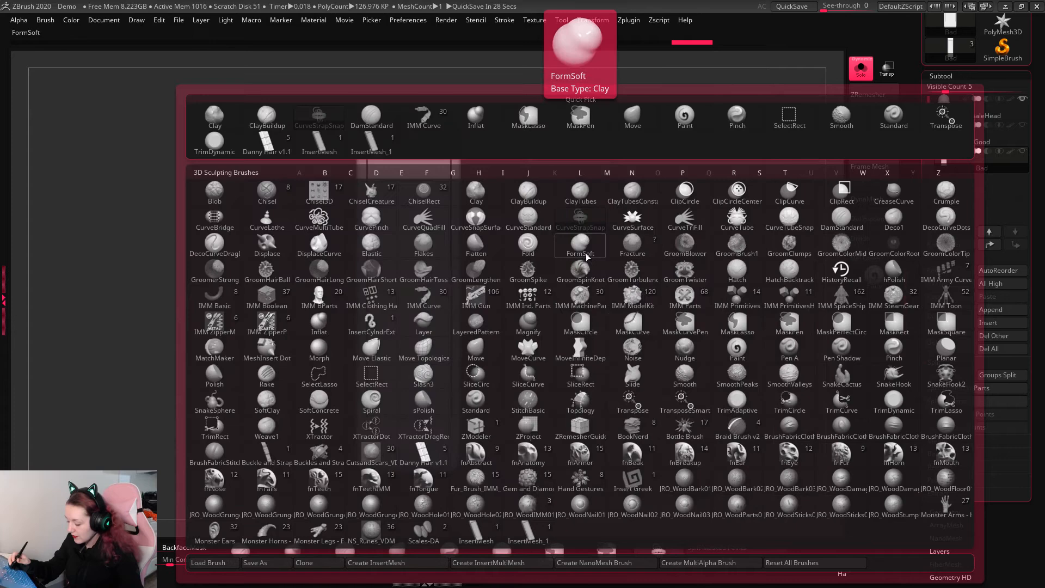
left_click(412, 563)
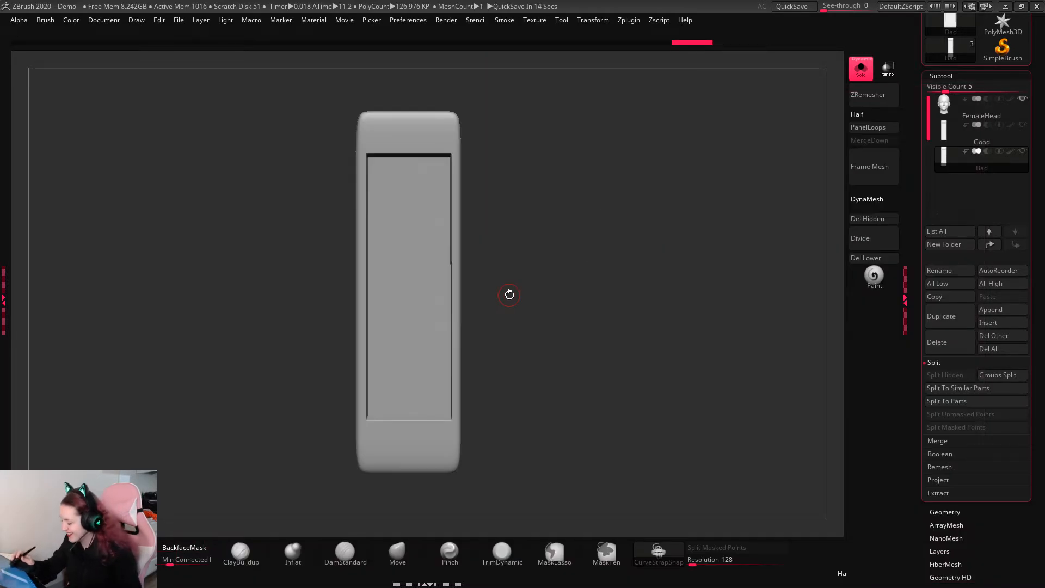
key("b")
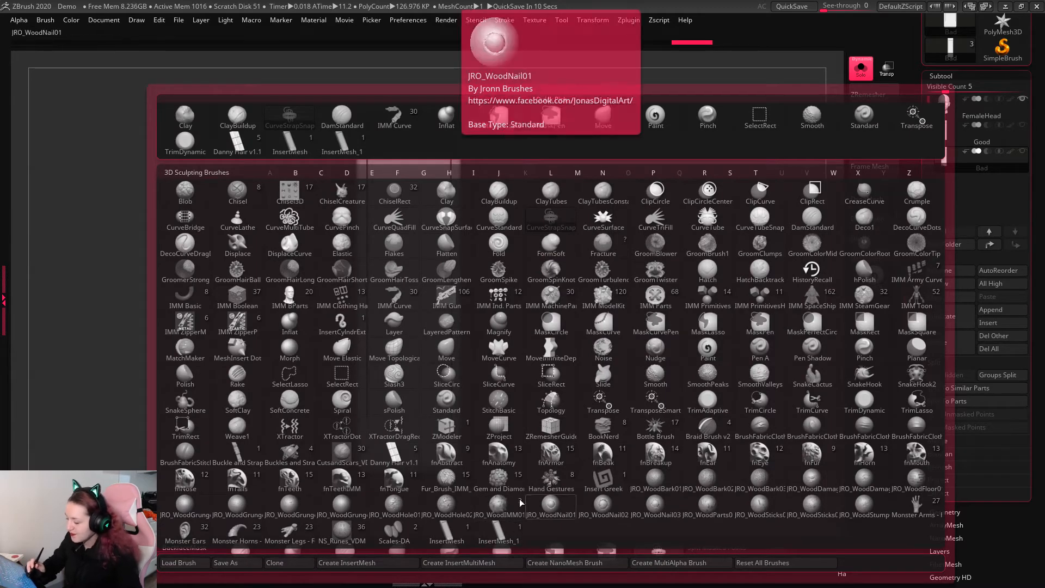
left_click(505, 541)
Step: Make the FemaleHead subtool active and choose the InsertMesh_1 brush
left_click(953, 133)
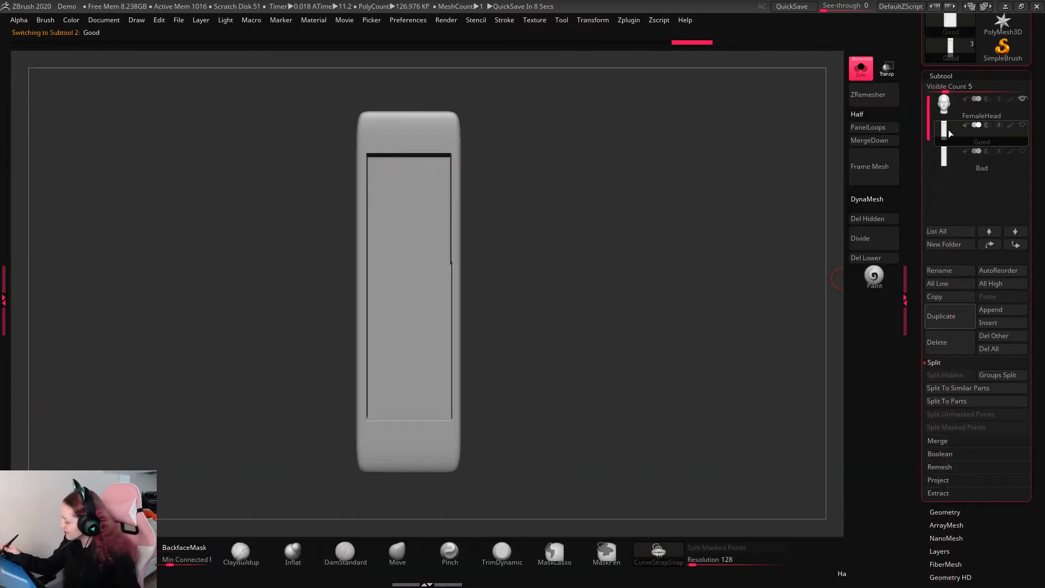
left_click(947, 106)
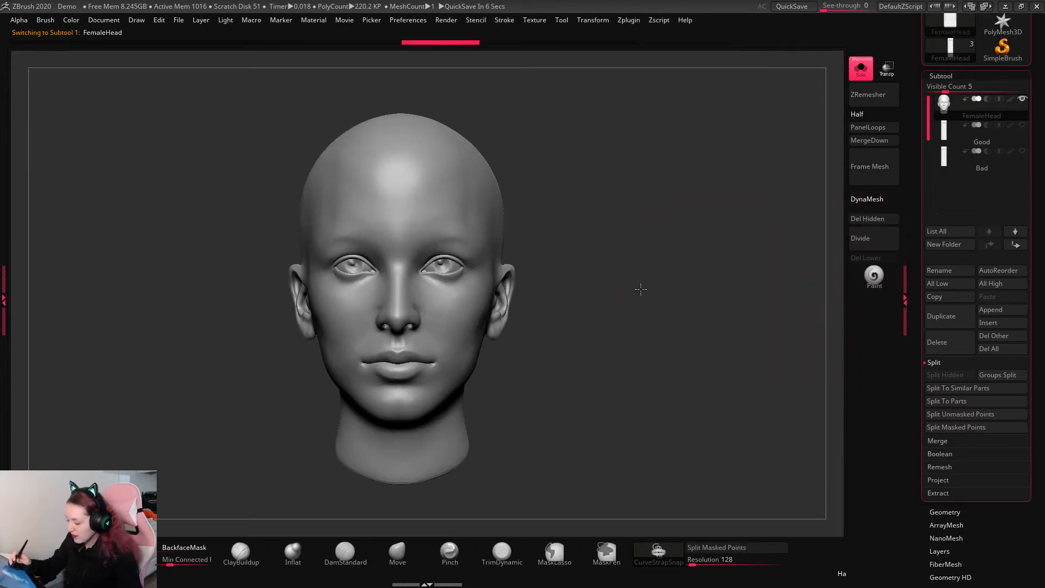
left_click(51, 21)
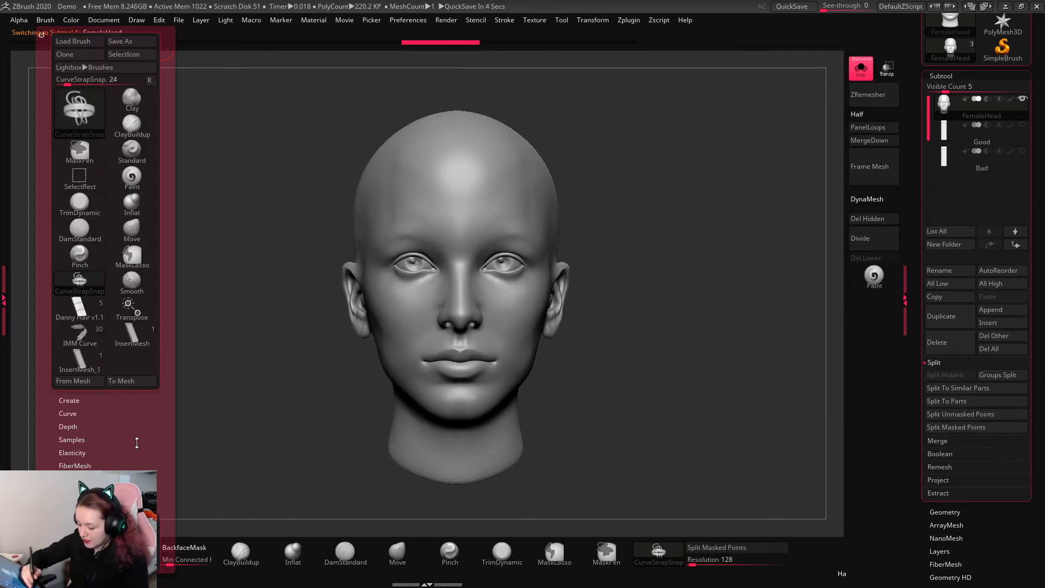
scroll(136, 381, "down", 3)
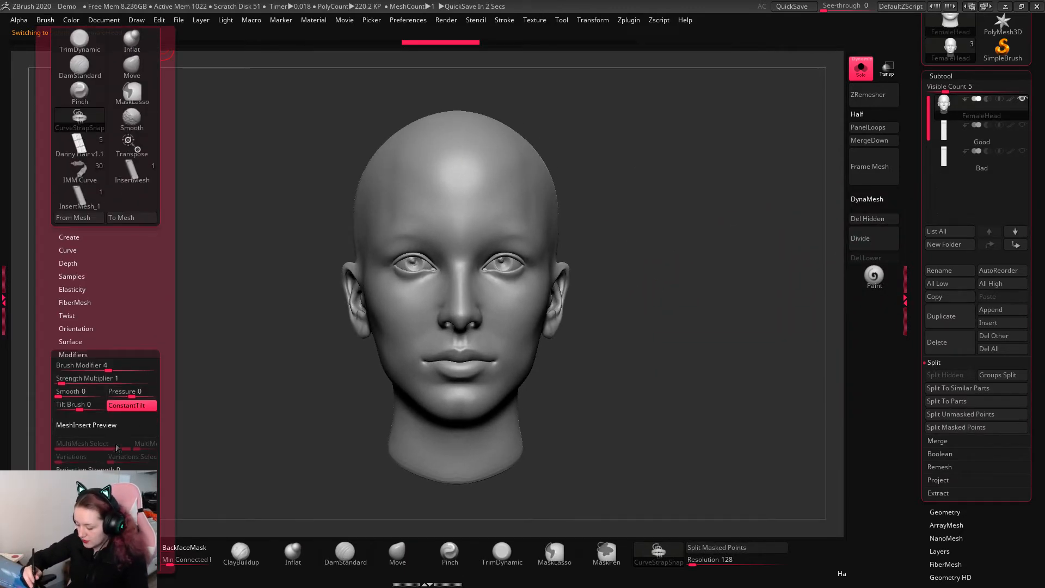
left_click(484, 19)
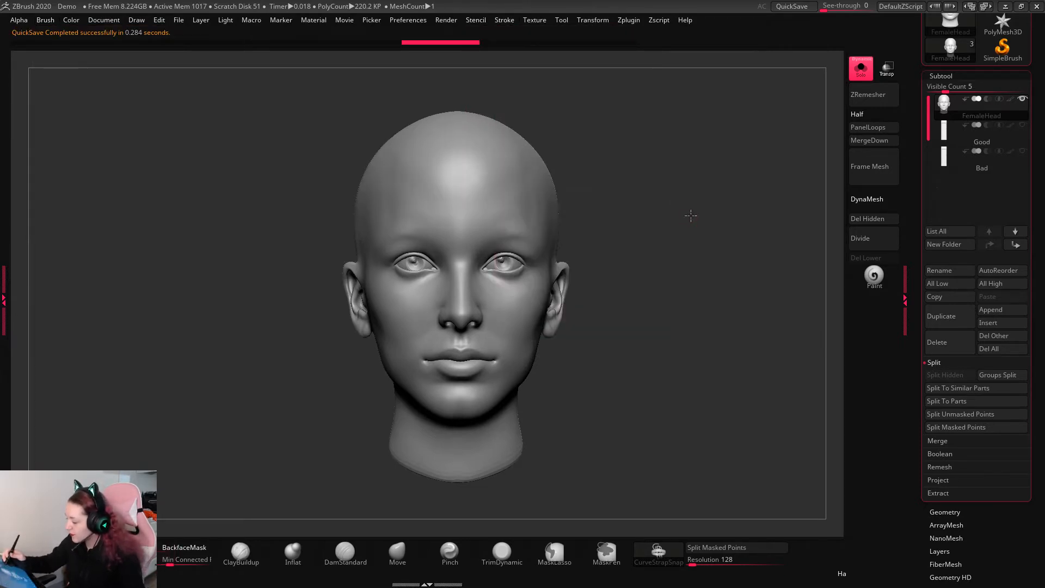
left_click_drag(691, 214, 609, 268, "alt")
key("b")
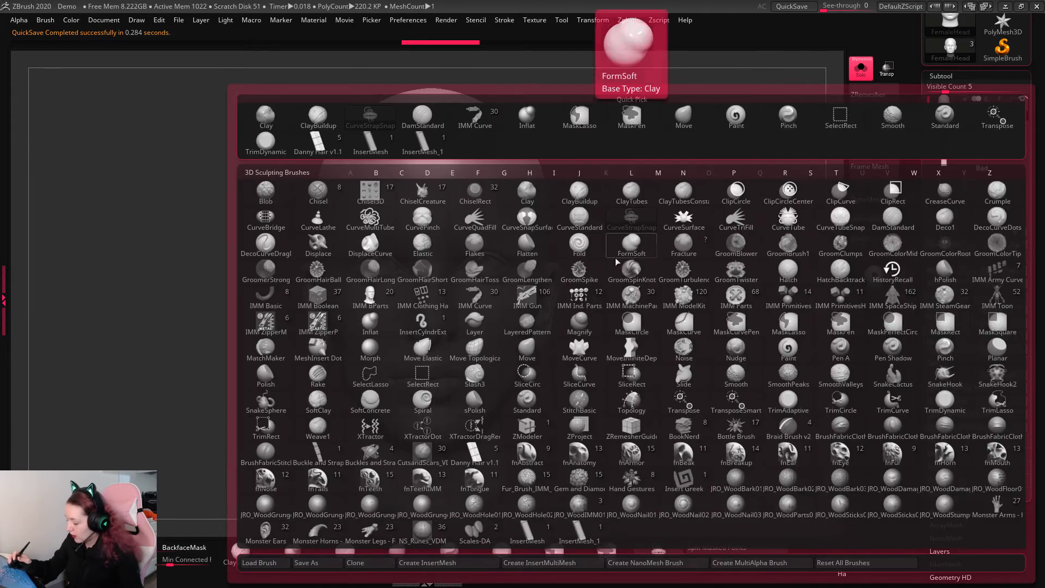
left_click(579, 538)
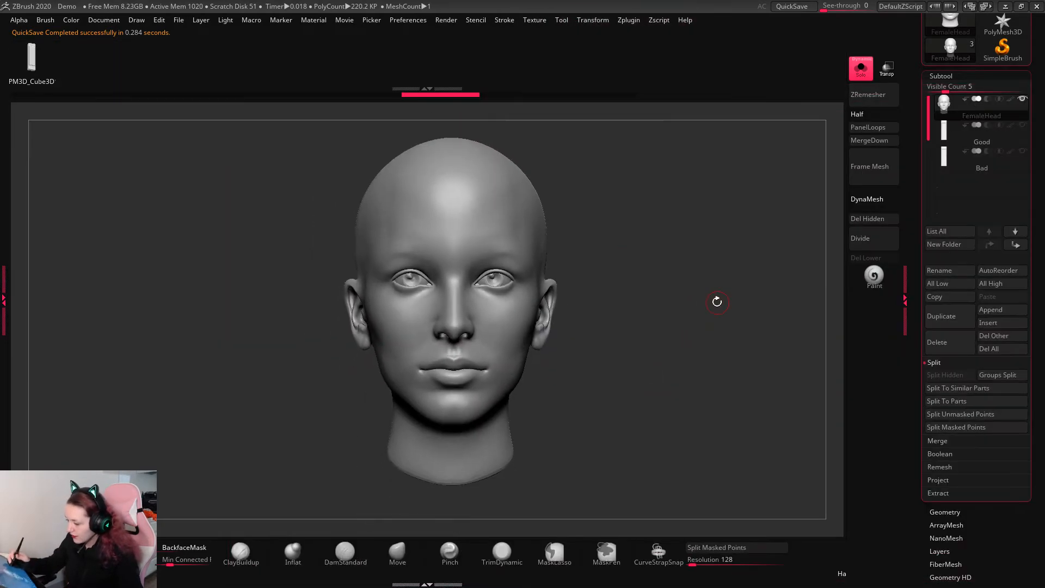
Step: Turn off Curve Mode for the insert mesh brush, discarding the test stroke on the head
left_click_drag(666, 183, 569, 236)
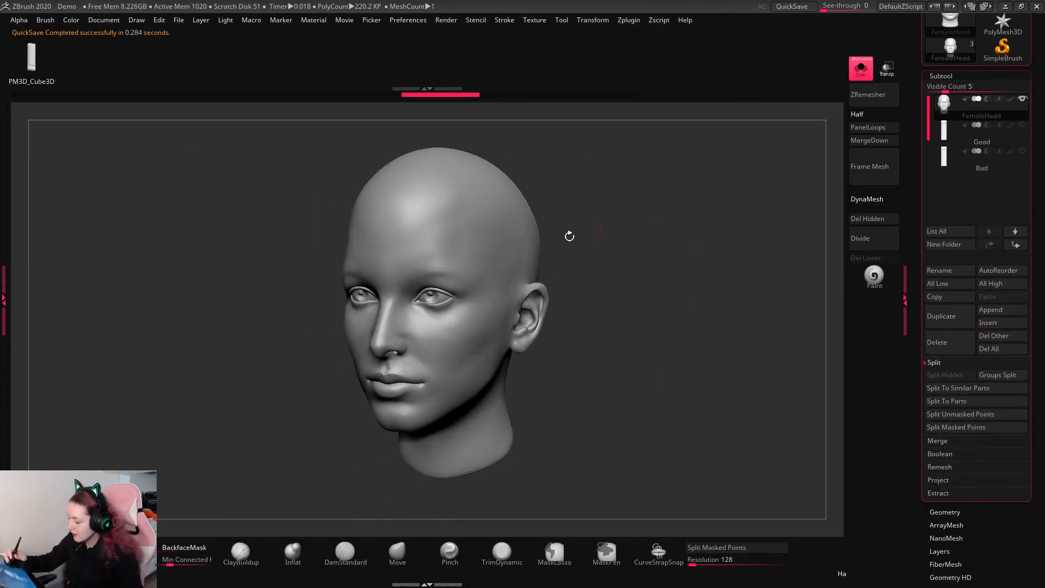
left_click_drag(500, 302, 501, 305)
key("ctrl+z")
left_click(505, 22)
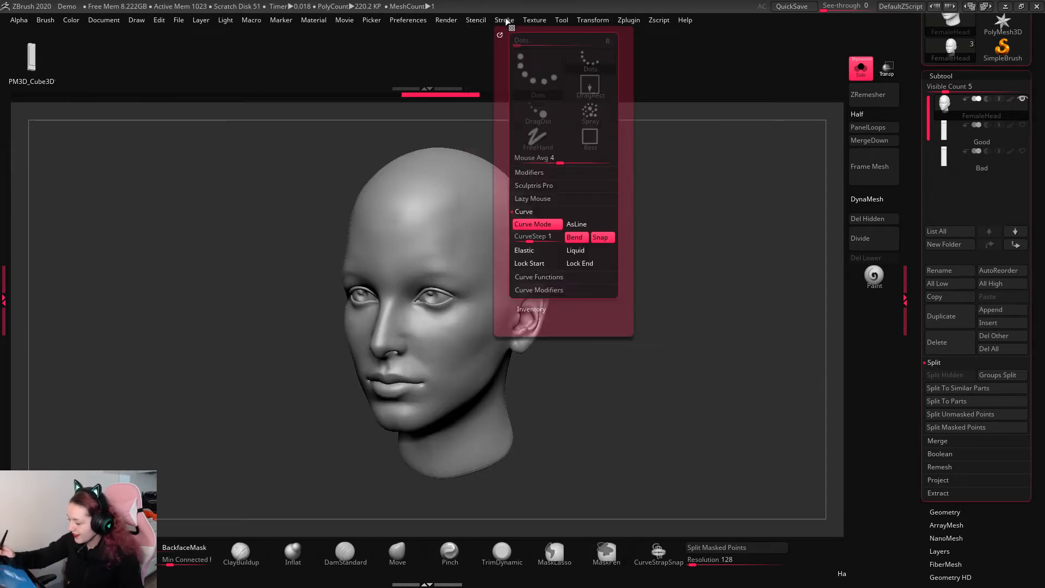
left_click(536, 226)
Step: Insert several separate strap meshes on the side of the head, from the forehead and temple to the cheek and behind the ear
left_click_drag(464, 214, 518, 278)
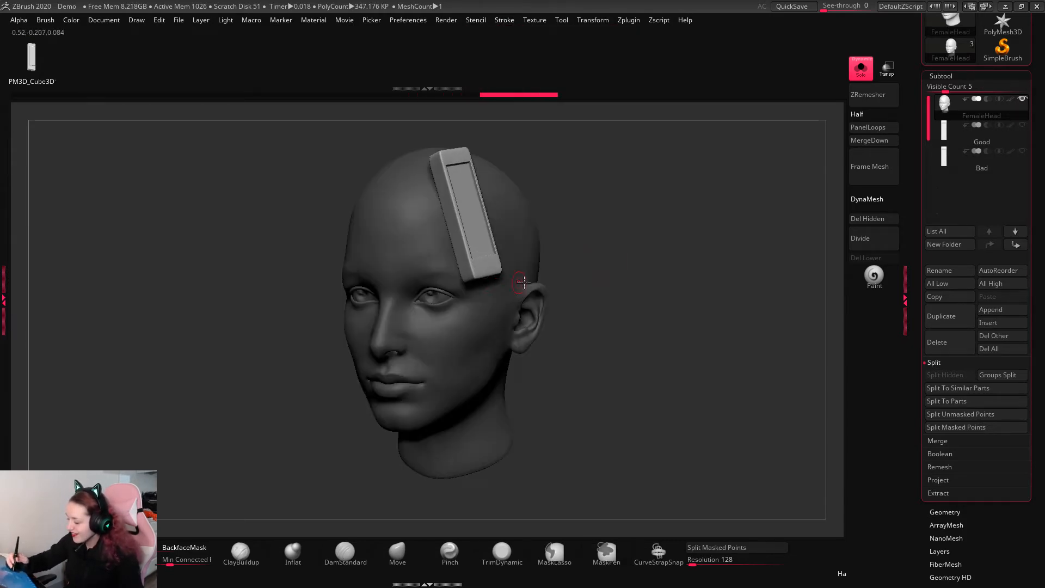
mouse_move(572, 327)
left_mouse_down()
mouse_move(488, 333)
mouse_move(497, 366)
left_mouse_up()
left_click_drag(531, 221, 540, 260)
left_click_drag(528, 305, 534, 353)
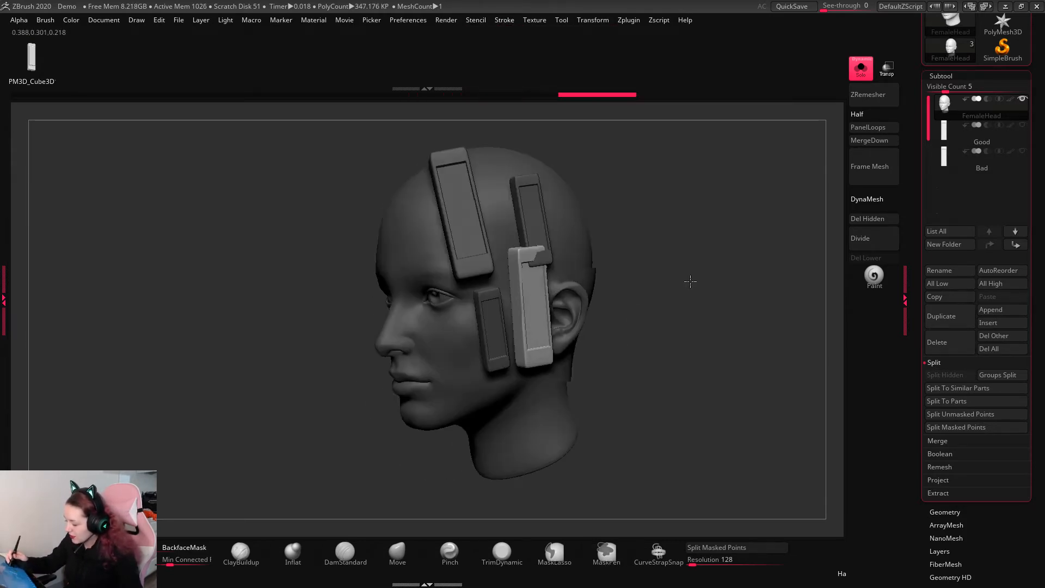
left_click_drag(690, 280, 626, 288)
left_click_drag(575, 379, 601, 417)
left_click_drag(604, 354, 625, 433)
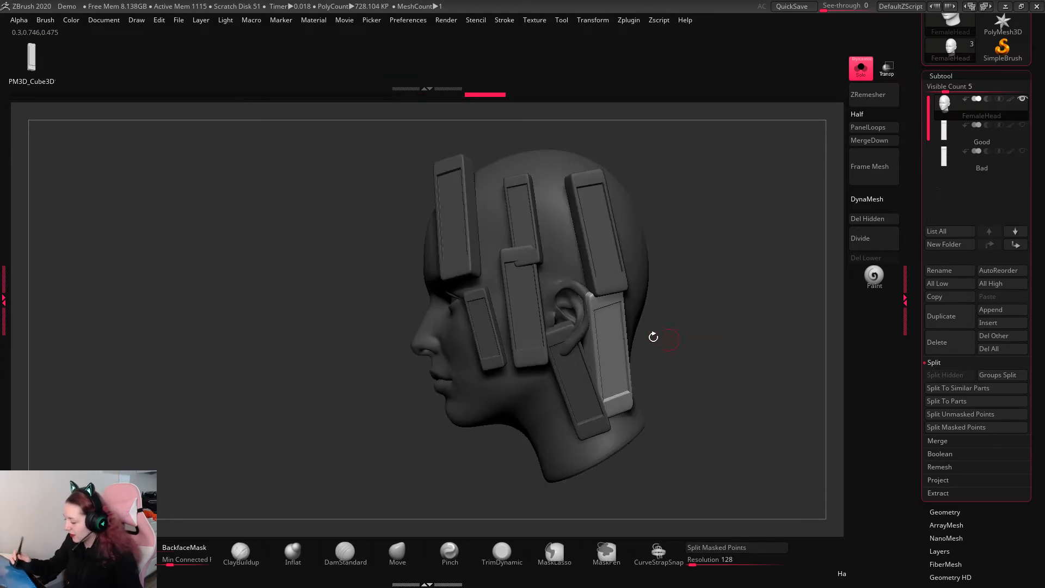
left_click_drag(545, 415, 545, 415)
left_click_drag(739, 322, 770, 310)
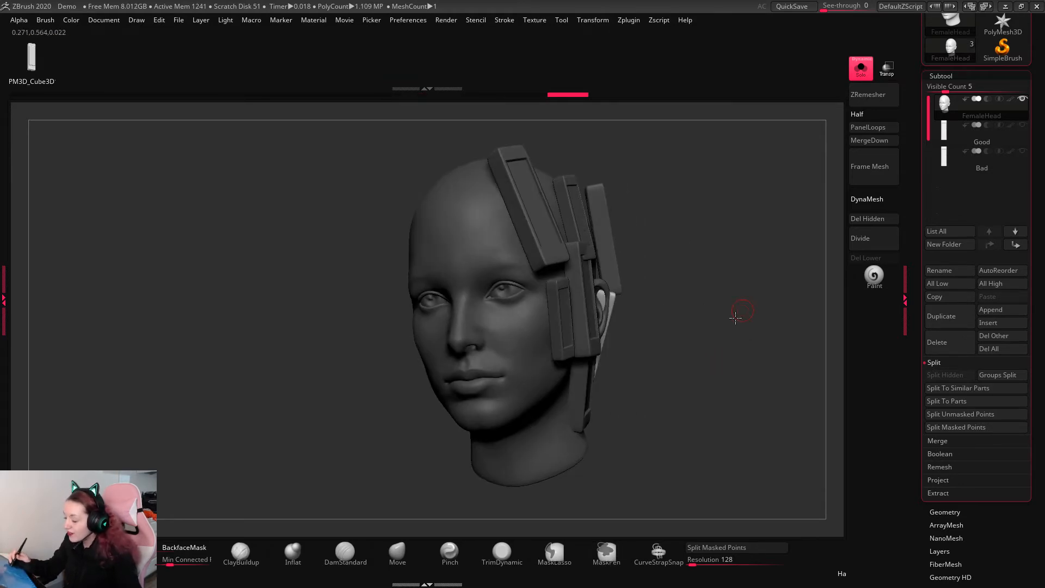
Step: Undo all the strap meshes inserted on the side of the head
key("ctrl+z")
key("ctrl+z")
key("ctrl+z")
key("ctrl+z")
key("ctrl+z")
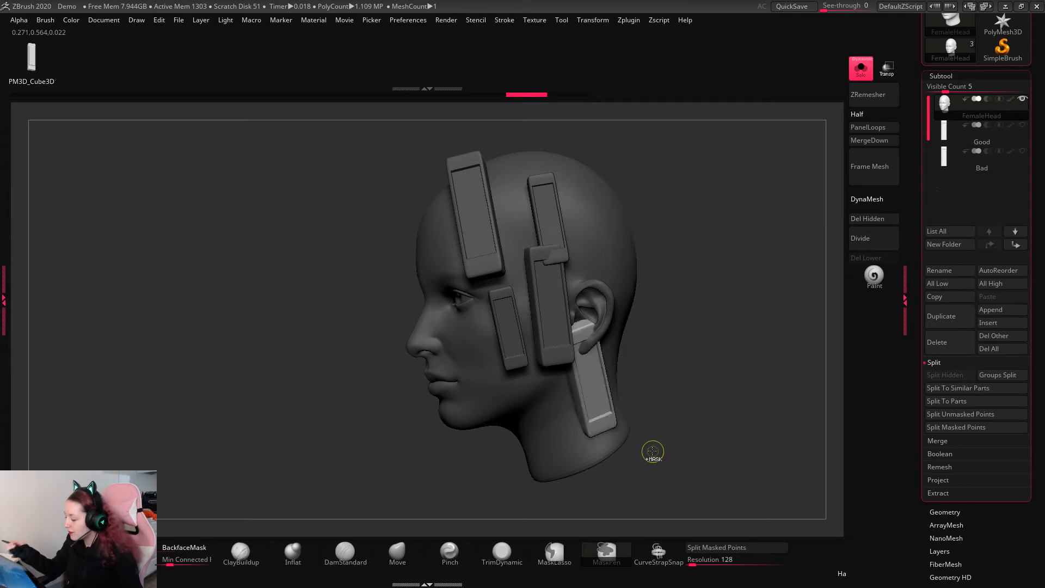
key("ctrl+z")
key("ctrl+z")
key("ctrl+z")
key("ctrl+z")
key("ctrl+z")
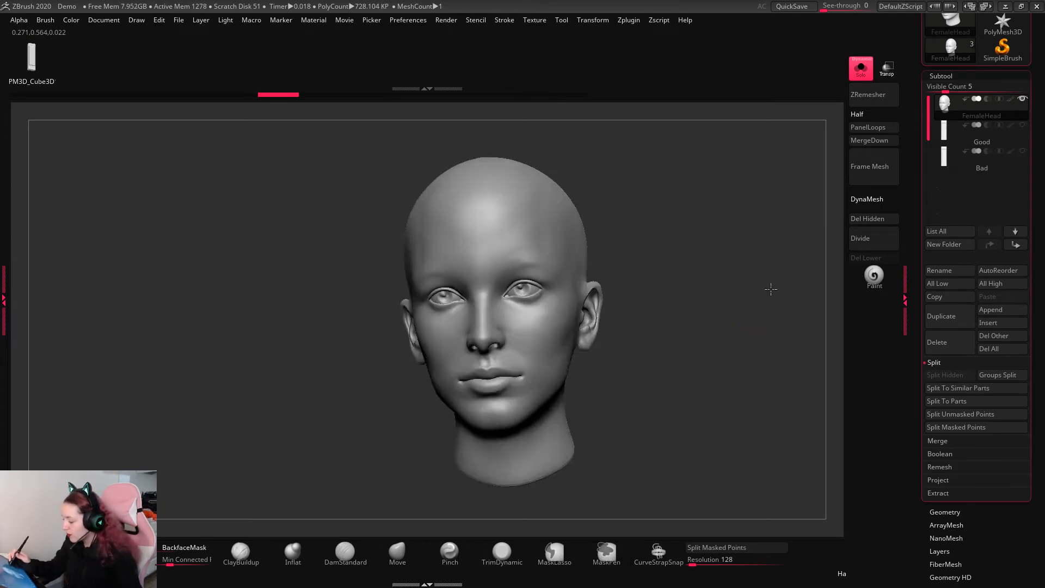
left_click(504, 20)
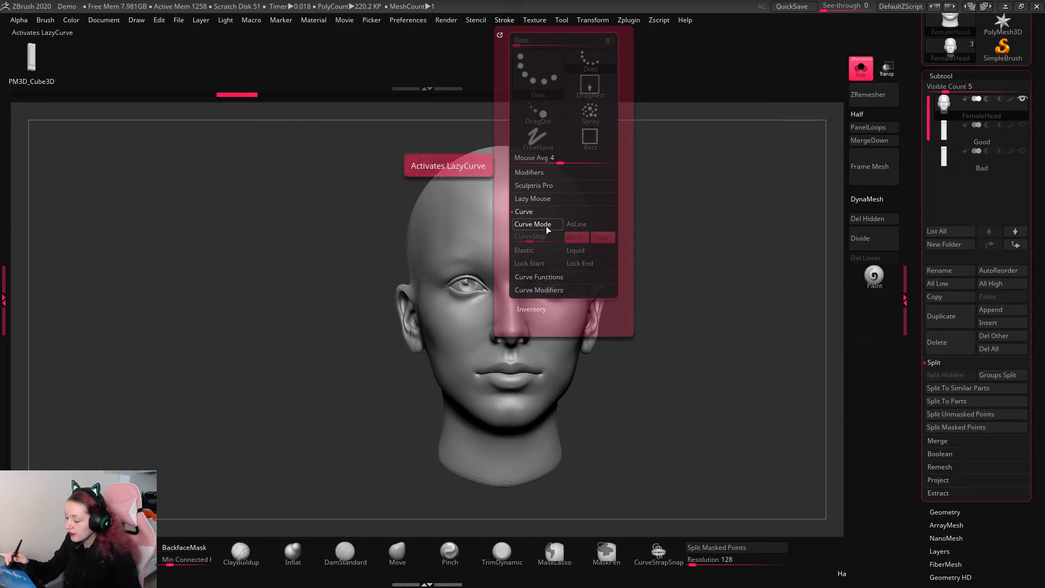
left_click(50, 22)
left_click_drag(135, 528, 135, 387)
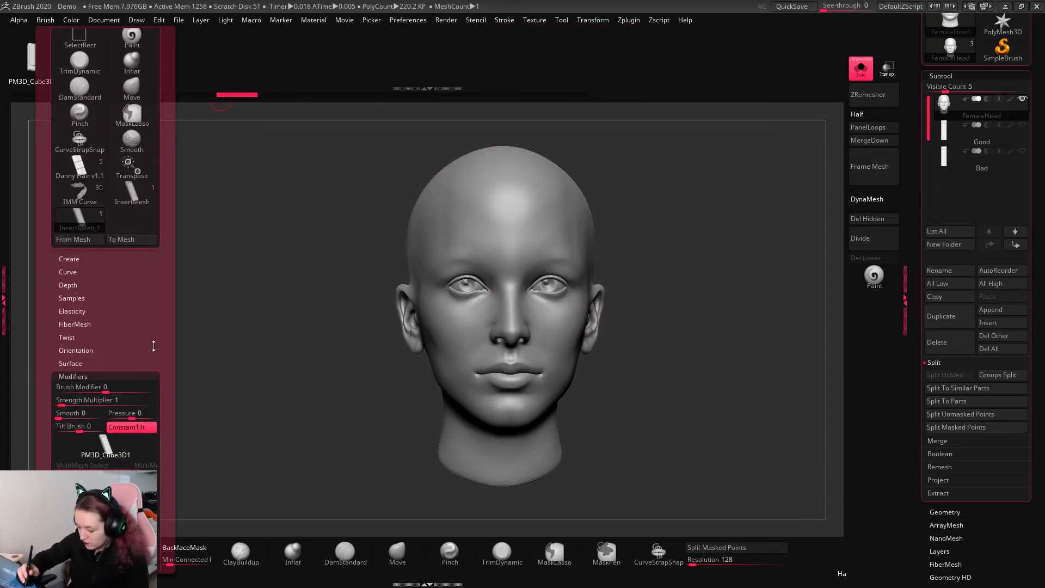
Step: Duplicate the Good subtool and make the copy active
left_click(952, 144)
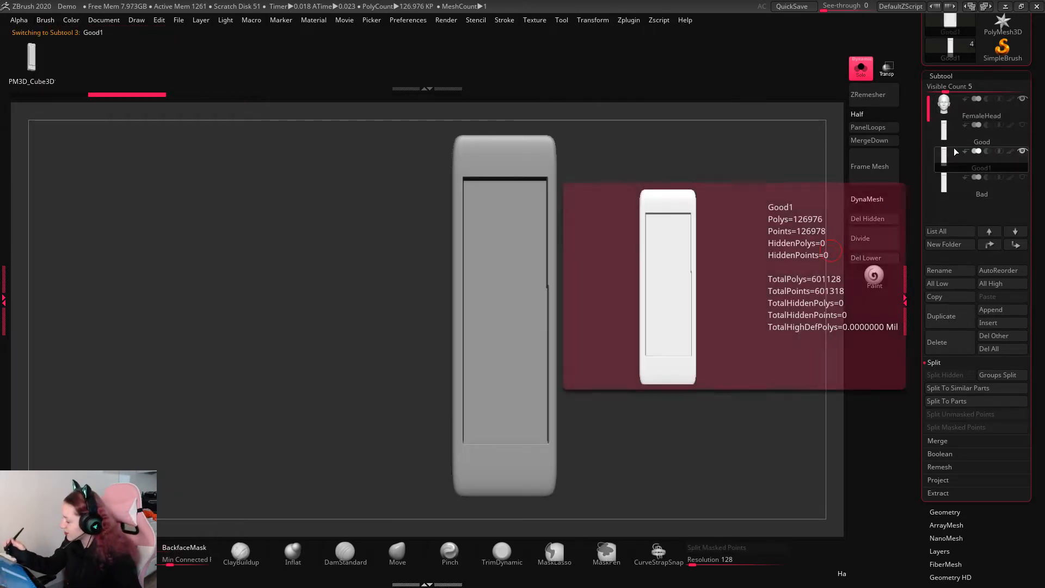
Step: Rename the duplicated strap subtool as TEST and briefly check its polygroup wireframe
left_click(962, 269)
type("TEST")
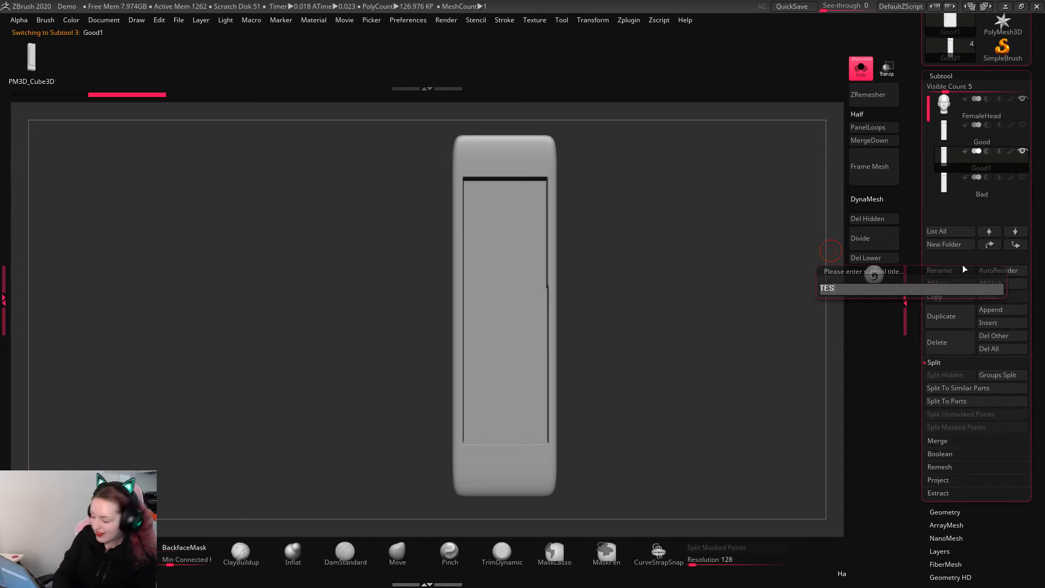
key("Return")
key("shift+f")
key("shift+f")
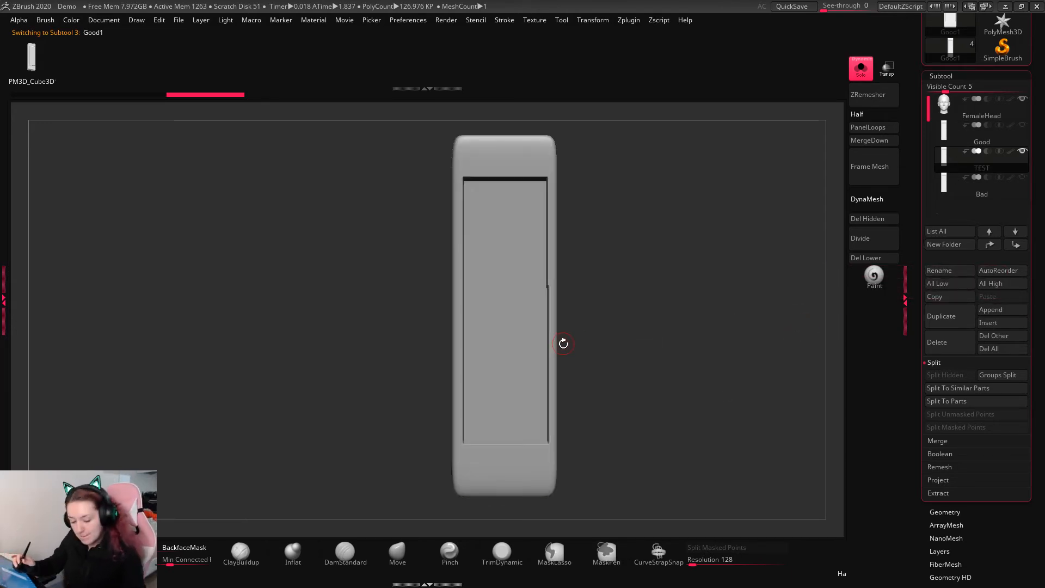
Step: Create a new InsertMesh brush from the active TEST strap mesh
key("b")
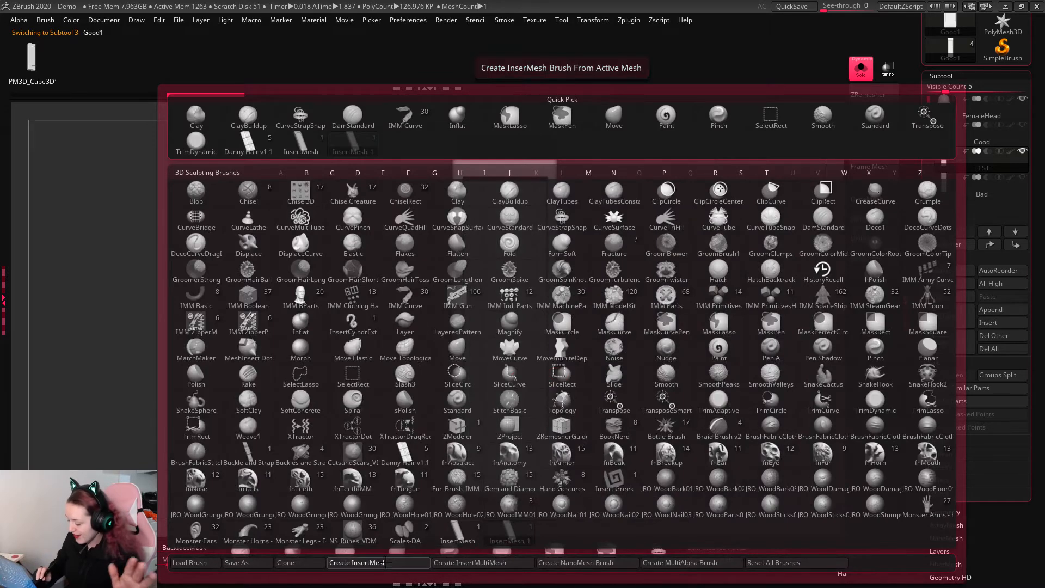
left_click(384, 562)
left_click(463, 200)
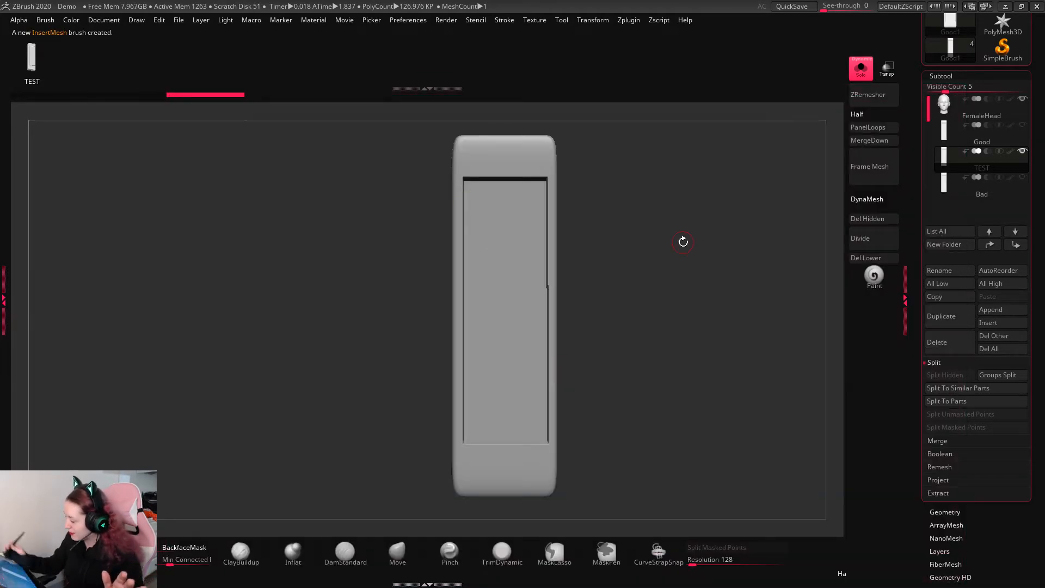
Step: Make the FemaleHead subtool active and turn on Curve Mode for the new insert mesh brush
left_click(942, 107)
mouse_move(697, 254)
left_mouse_down("alt")
mouse_move(728, 257)
mouse_move(679, 187)
left_mouse_up("alt")
left_click(505, 20)
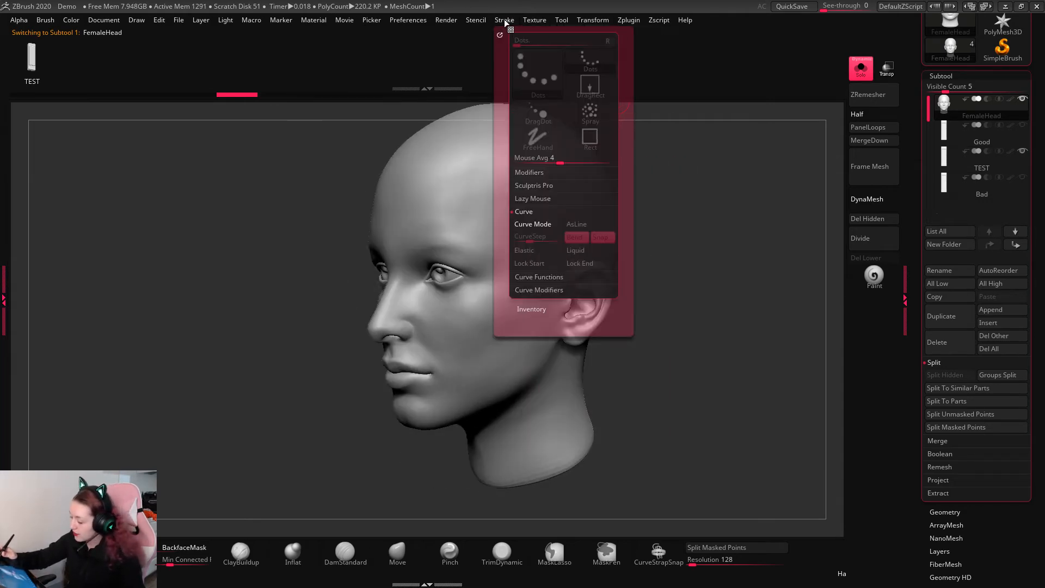
left_click(544, 223)
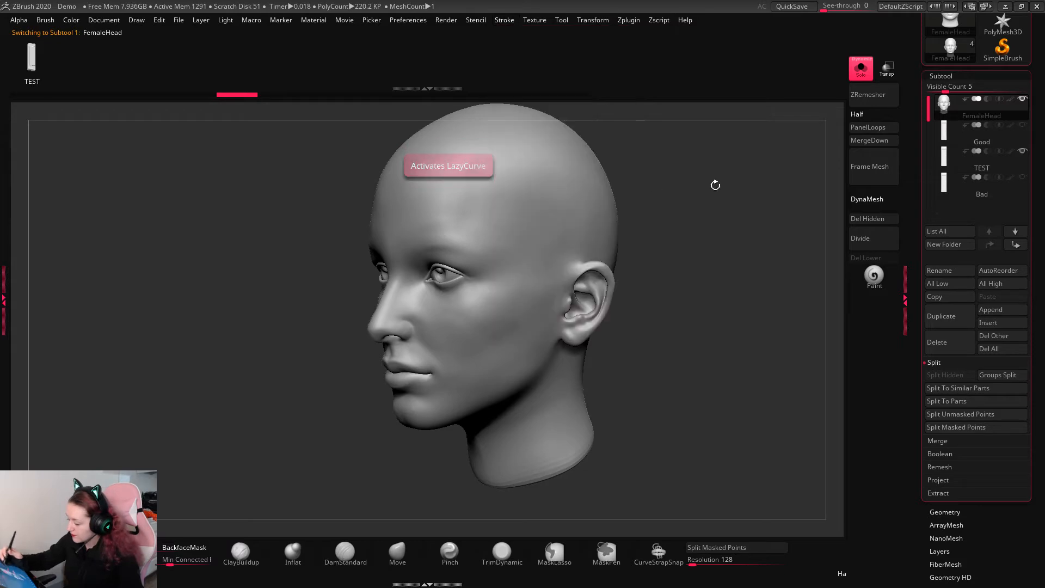
Step: Try a thin strap curve from the forehead behind the ear to the neck, and undo it after enlarging the draw size
left_click_drag(742, 210, 749, 252)
mouse_move(409, 194)
left_mouse_down()
mouse_move(556, 304)
mouse_move(530, 463)
left_mouse_up()
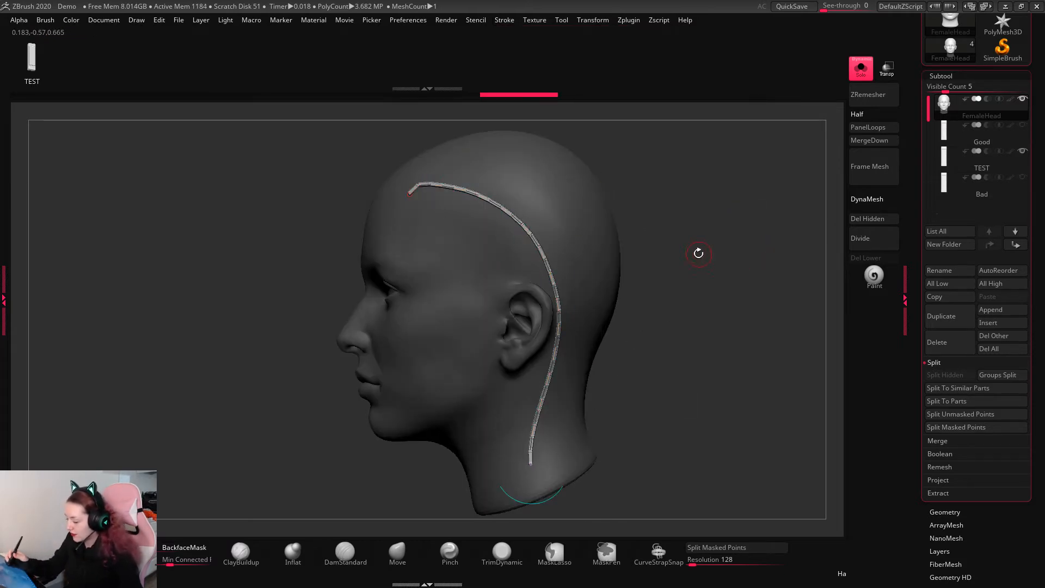
key("space")
left_click_drag(653, 232, 670, 231)
key("ctrl+z")
Step: Try a wider strap curve from the forehead past the temple and down in front of the ear, and undo it
left_click_drag(420, 199, 484, 398)
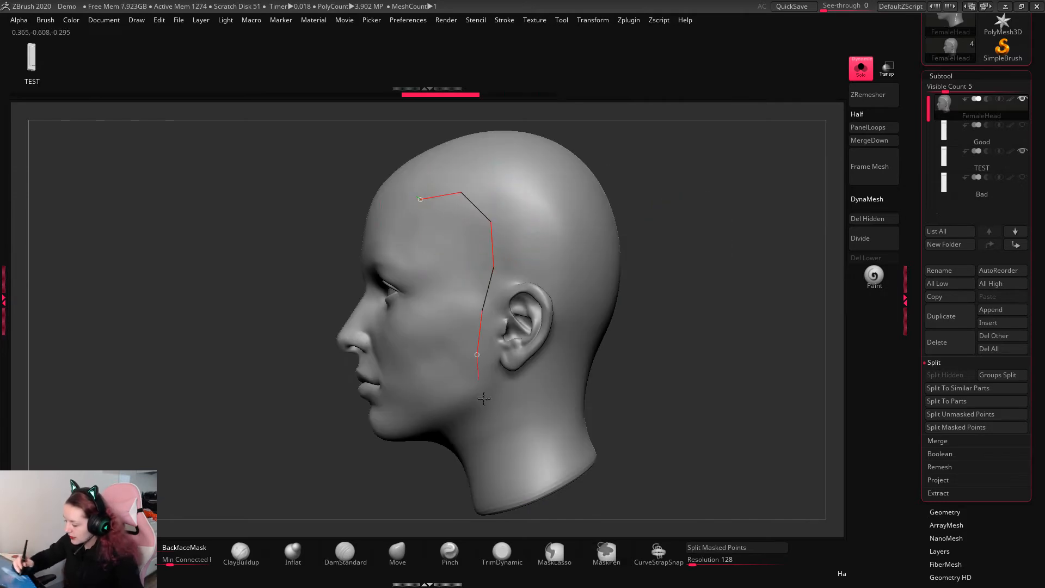
left_click_drag(680, 305, 785, 264, "alt")
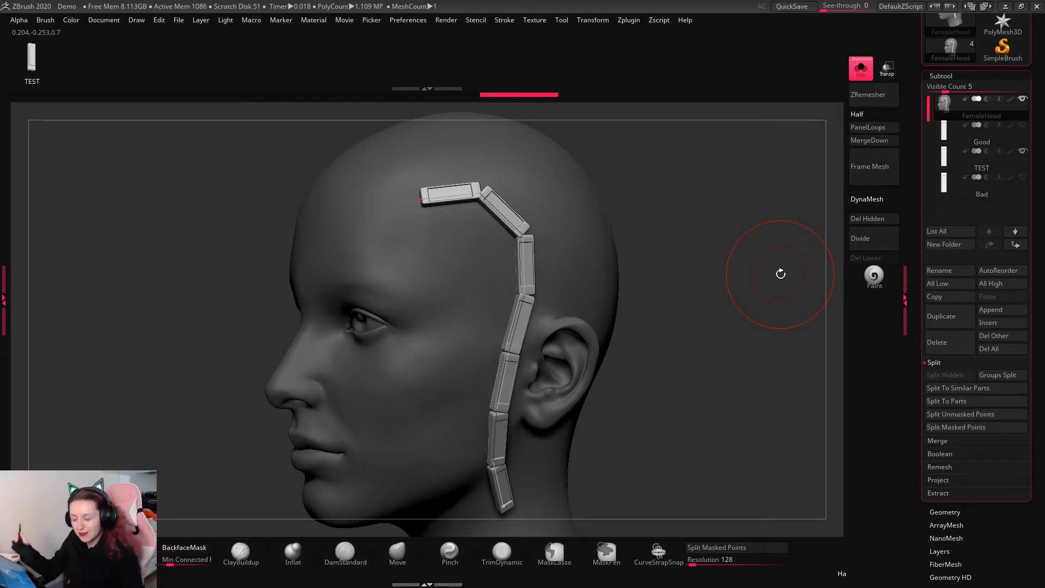
key("space")
left_click_drag(708, 239, 716, 237)
key("ctrl+z")
Step: Try a strap curve at a still larger draw size from the forehead down to the jaw, and undo it
left_click_drag(431, 186, 494, 453)
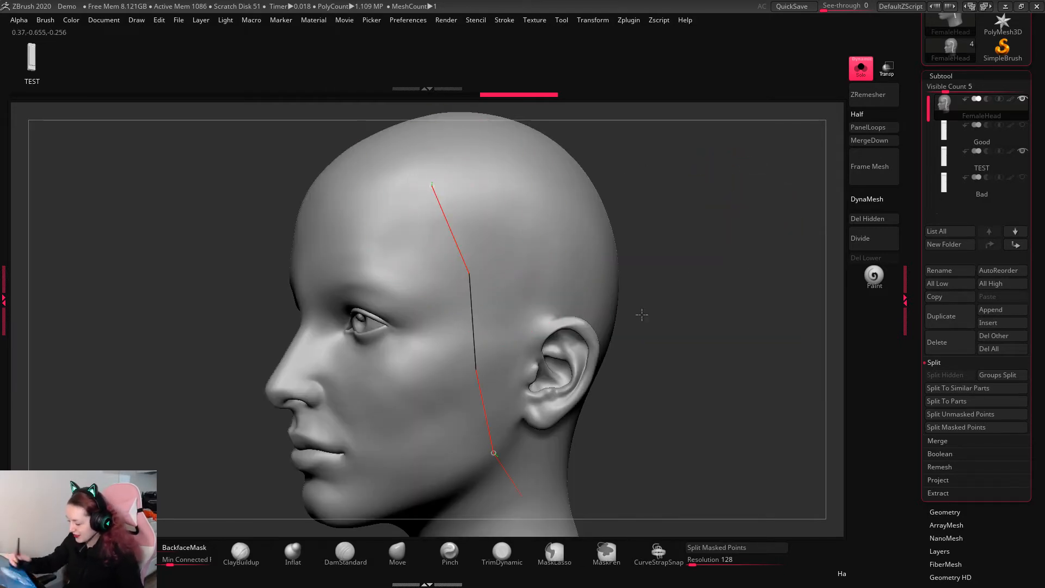
mouse_move(739, 255)
left_mouse_down()
mouse_move(772, 245)
mouse_move(730, 286)
left_mouse_up()
key("ctrl+z")
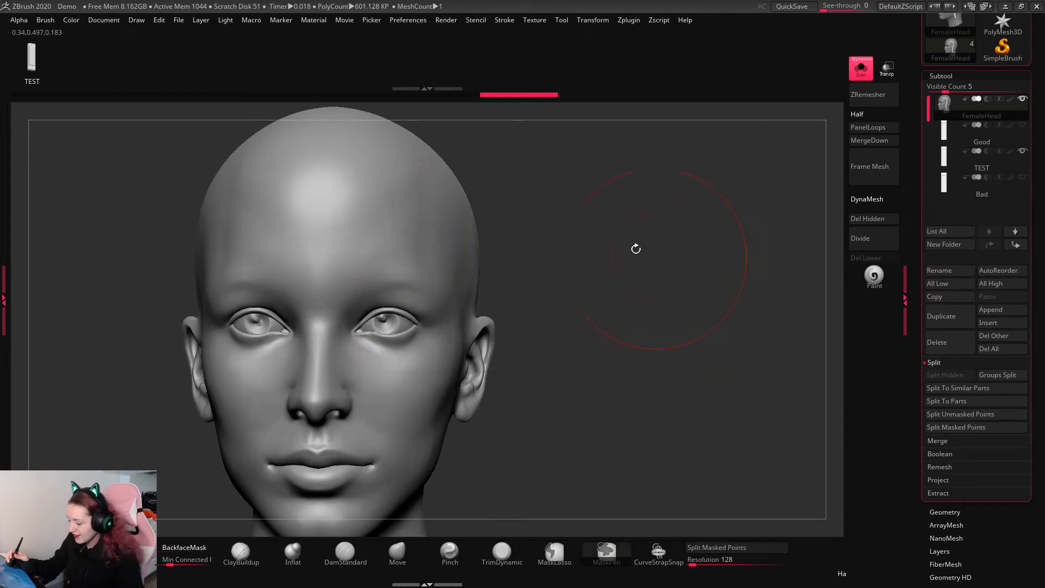
Step: Try a short strap curve from the middle of the forehead toward the temple, inspect the separate segments and undo it
mouse_move(317, 220)
left_mouse_down()
mouse_move(544, 207)
mouse_move(560, 221)
left_mouse_up()
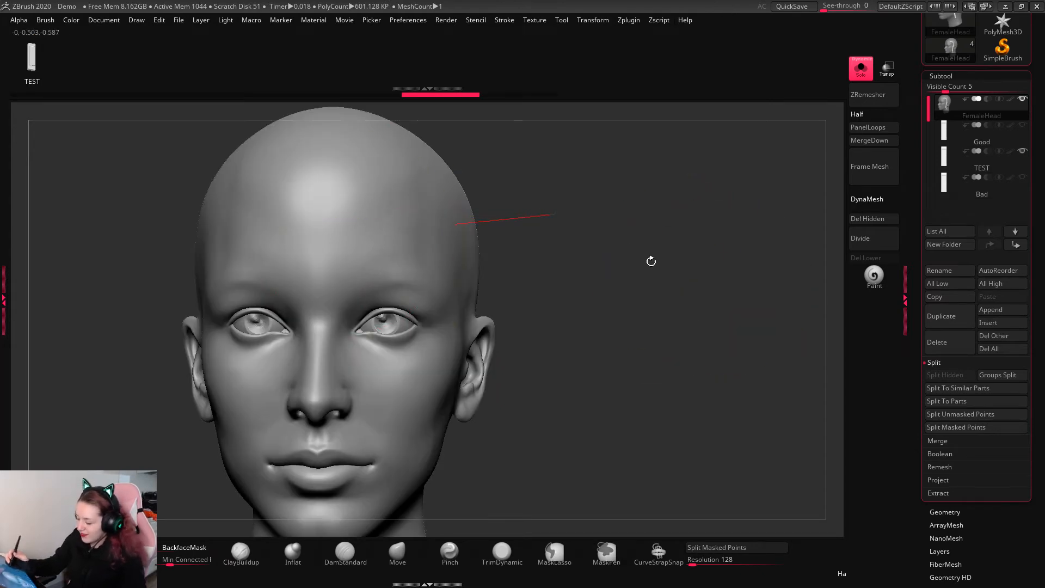
left_click_drag(709, 290, 694, 280)
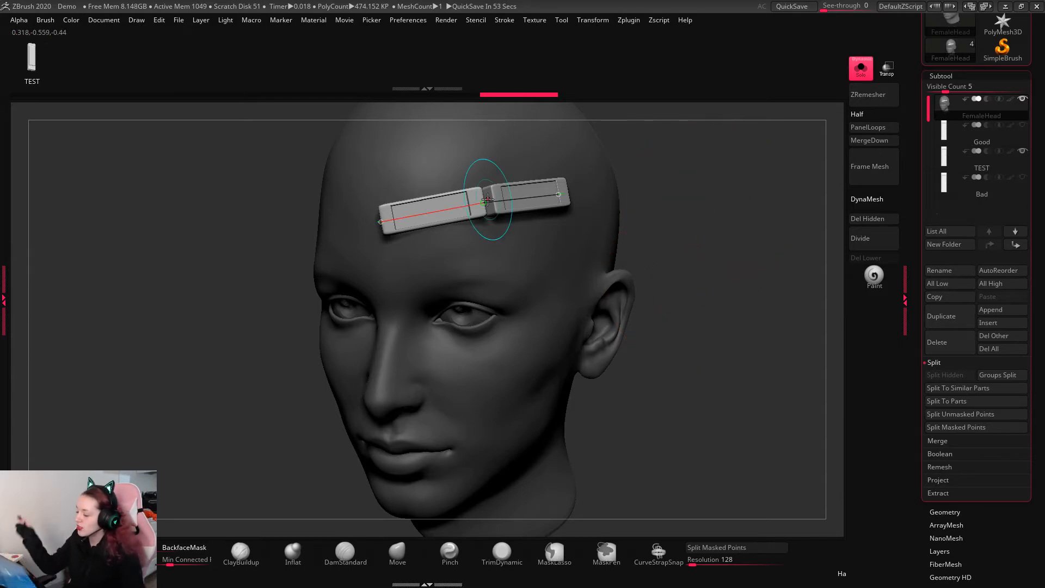
key("ctrl+z")
left_click_drag(722, 221, 756, 220, "shift")
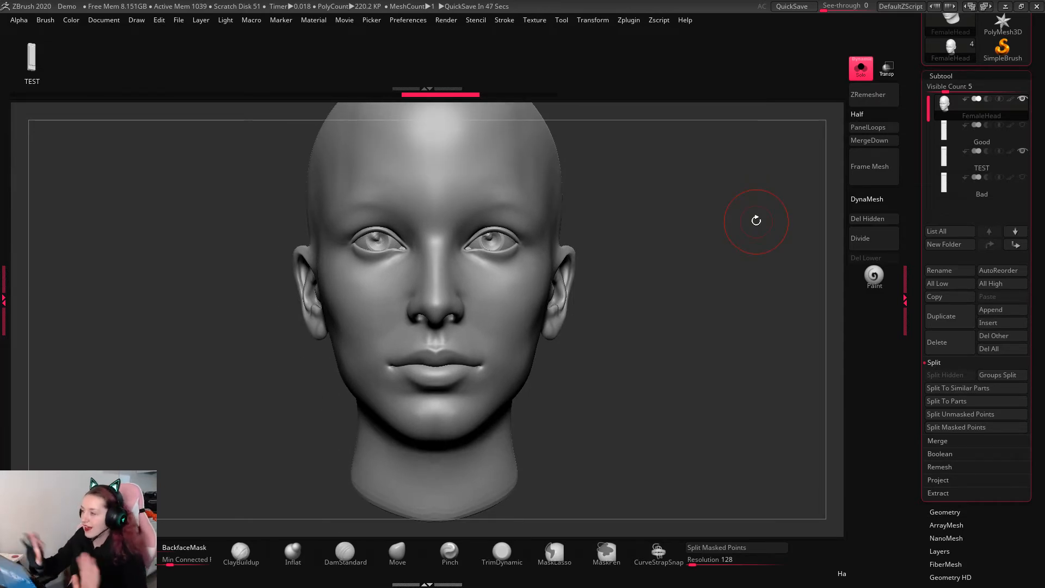
Step: Make the Good subtool active, frame it and display its polygroups with PolyFrame
mouse_move(962, 132)
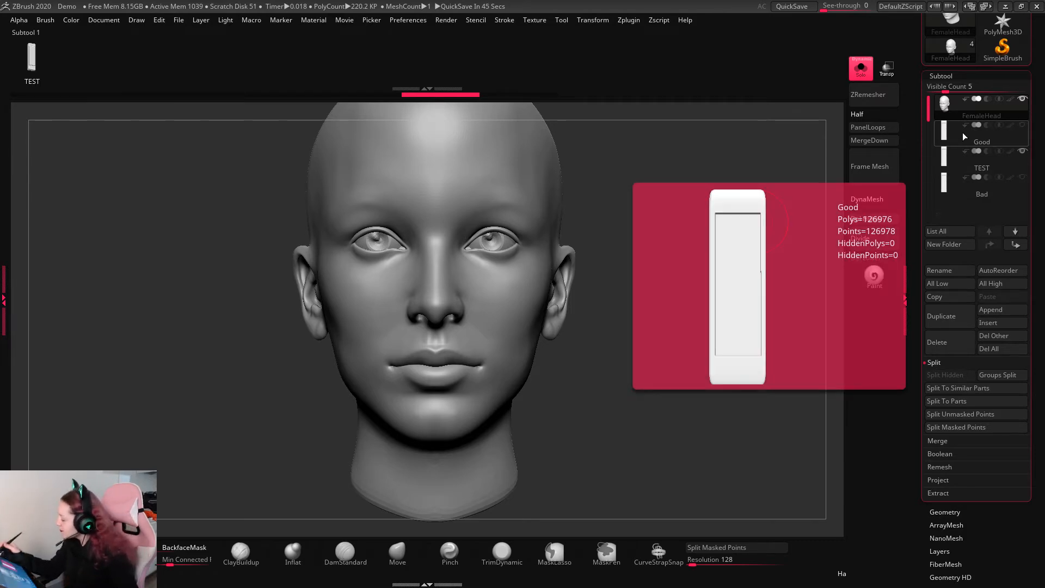
left_click(951, 135)
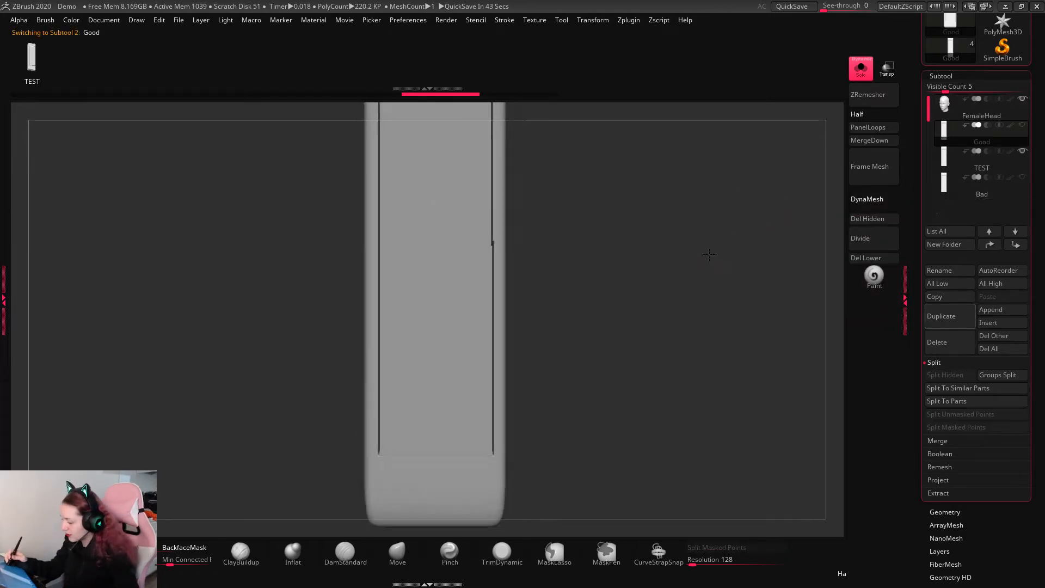
key("f")
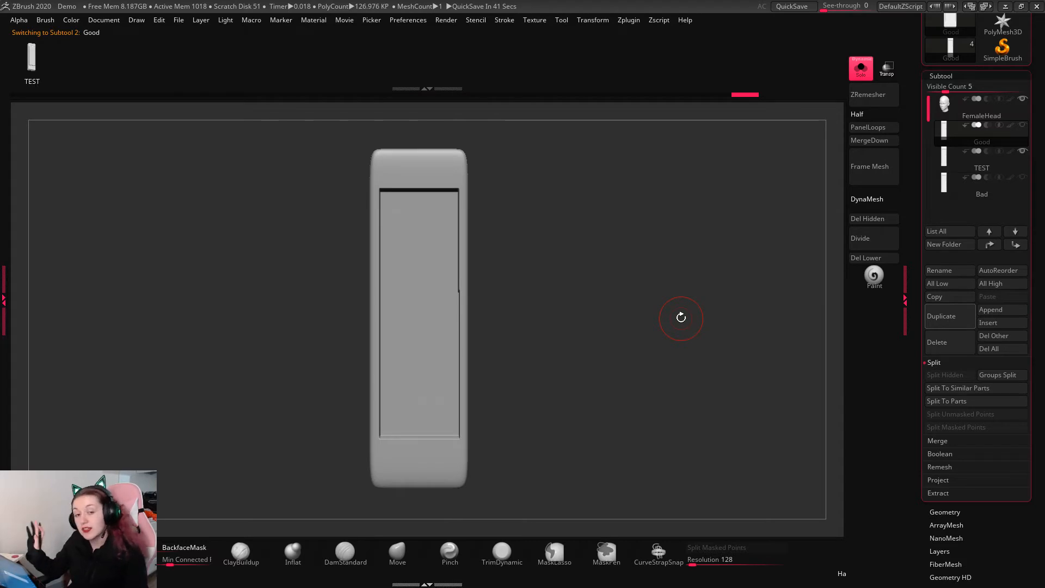
key("shift+f")
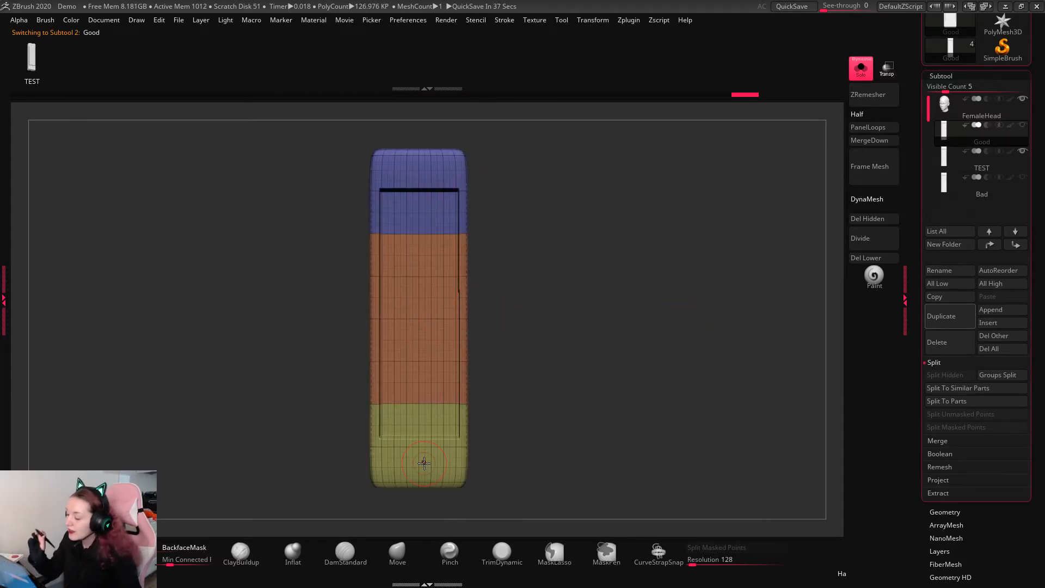
Step: Try masking the lower end of the Good strap and making it a polygroup, undo the grouping and clear the mask
left_click_drag(323, 507, 602, 381, "ctrl")
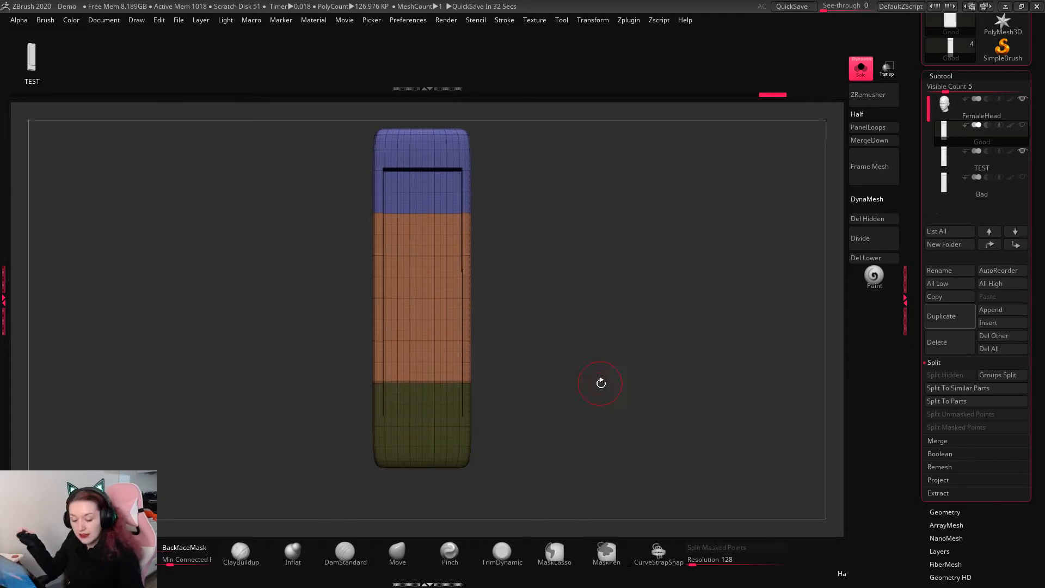
key("ctrl+w")
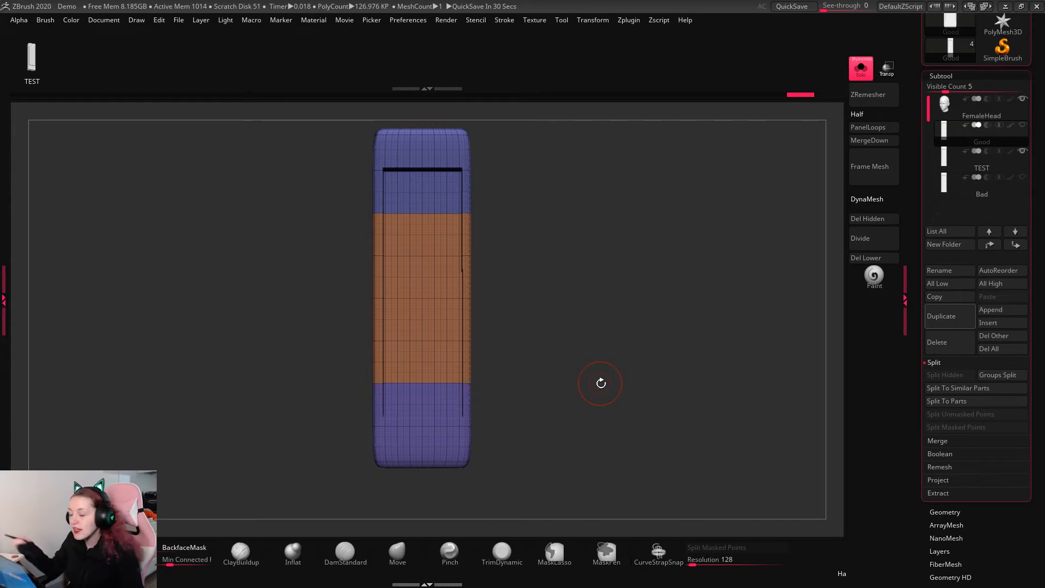
key("ctrl+z")
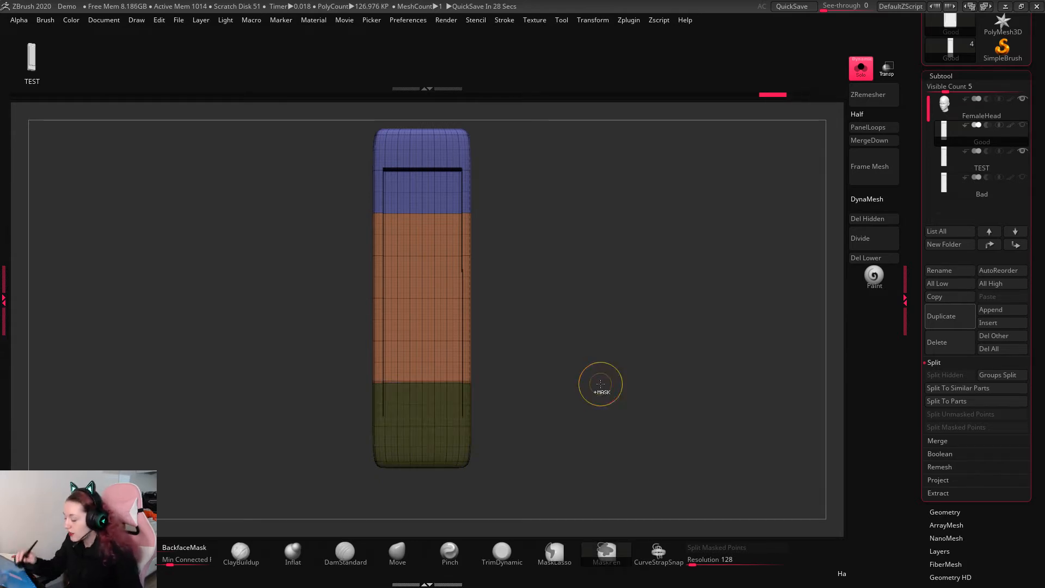
left_click_drag(615, 396, 693, 357, "ctrl")
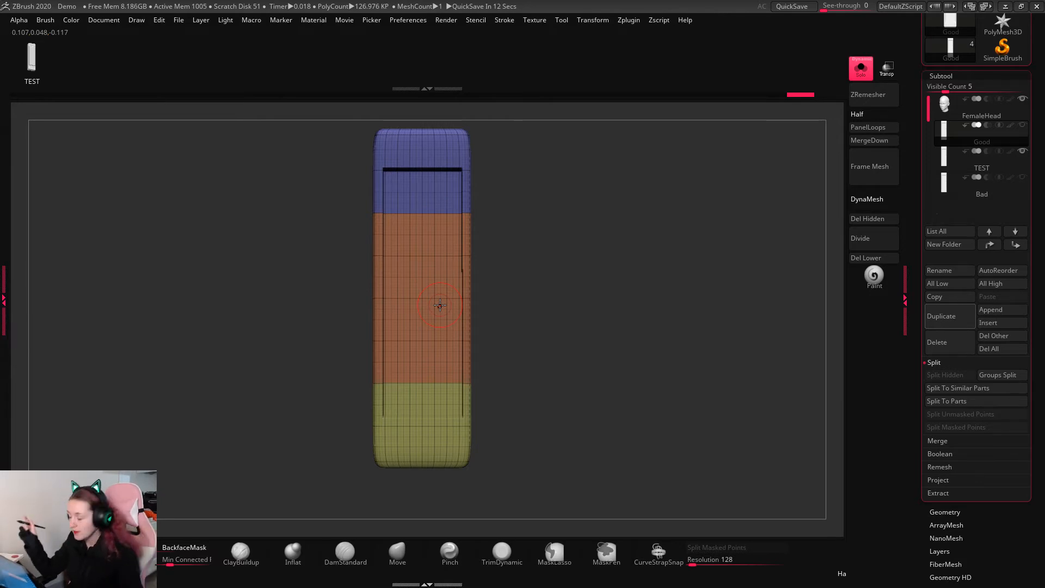
Step: Return to the FemaleHead subtool, select the InsertMesh_1 brush and turn on its Curve Mode
left_click(945, 109)
mouse_move(655, 268)
left_mouse_down()
mouse_move(662, 259)
mouse_move(665, 276)
left_mouse_up()
key("b")
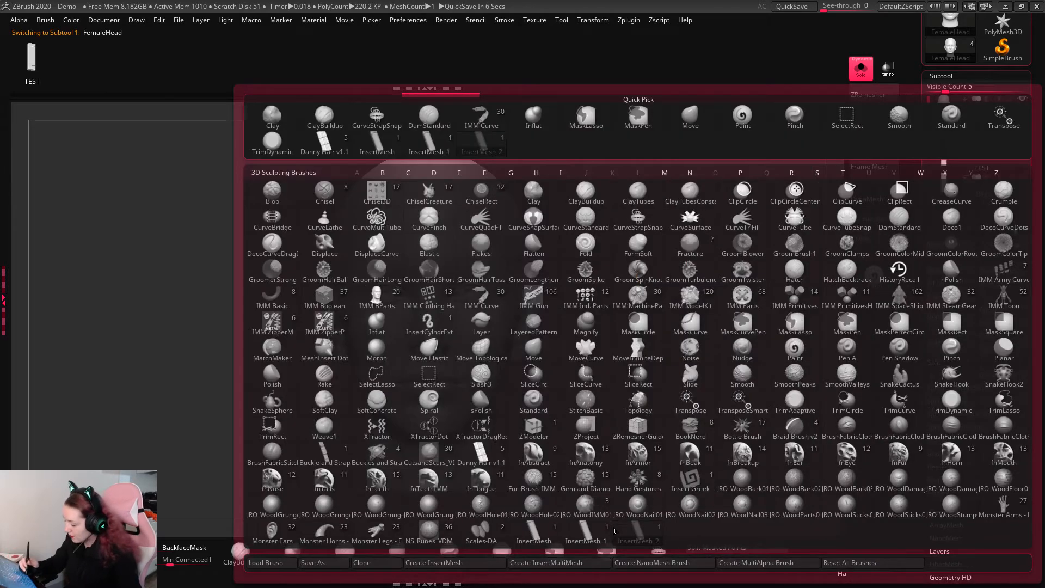
left_click(586, 538)
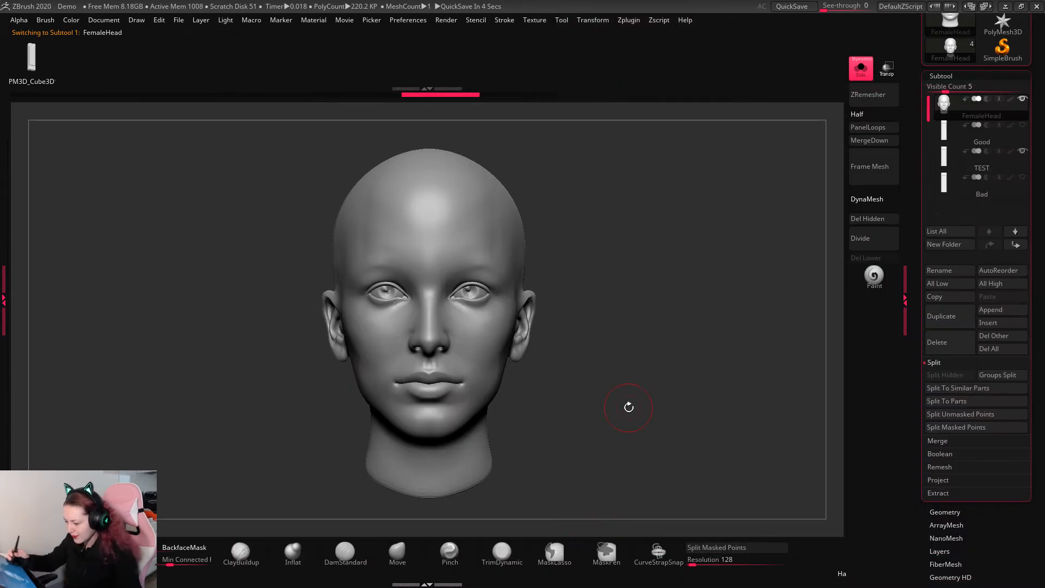
left_click(505, 20)
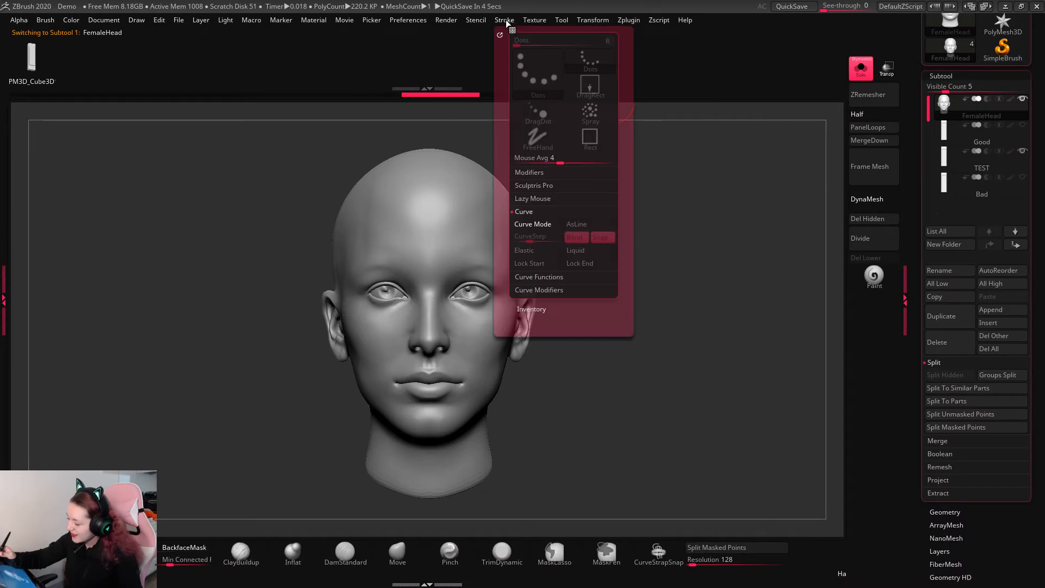
left_click(540, 226)
Step: Turn off Stretch and Weld Points in the InsertMesh_1 brush modifiers, leaving Tri Parts on
left_click(44, 20)
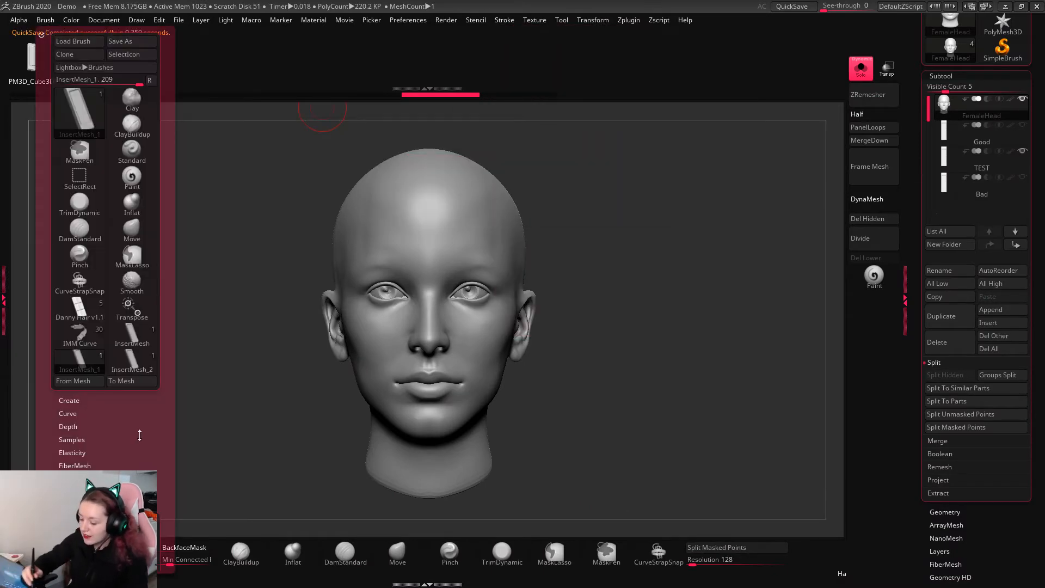
left_click_drag(140, 435, 144, 351)
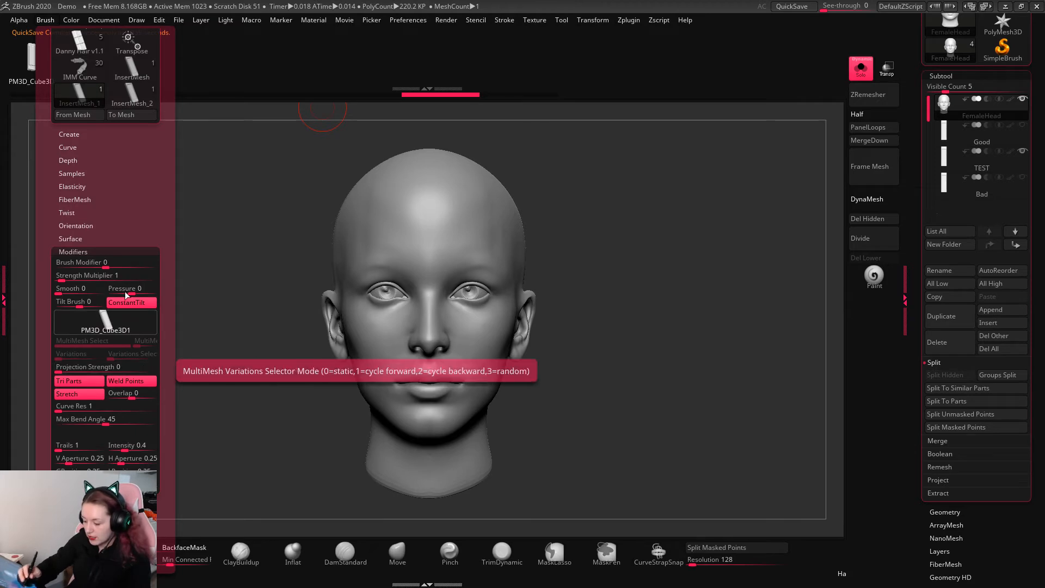
scroll(140, 357, "down", 2)
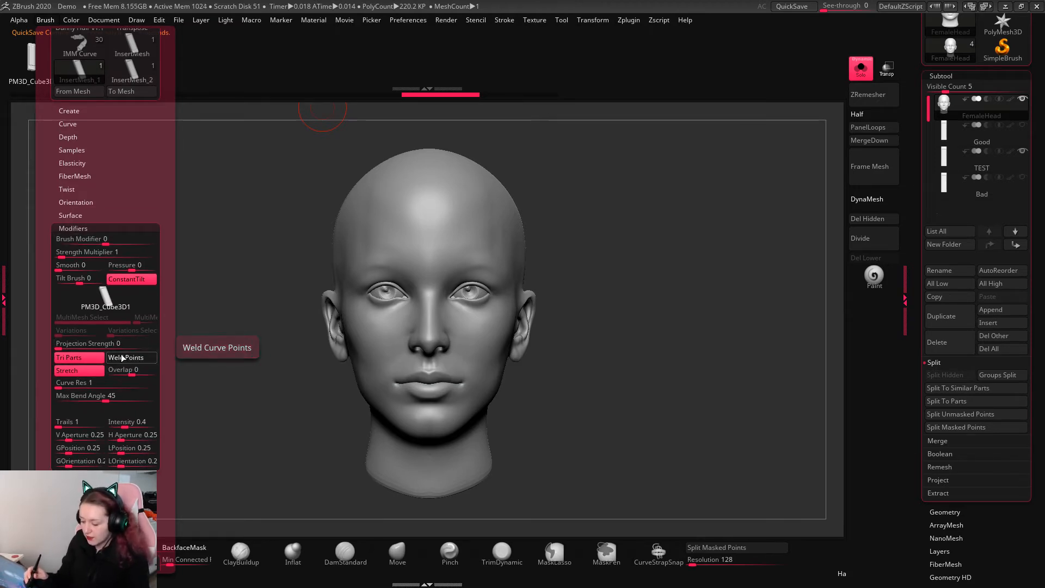
left_click(78, 370)
left_click(109, 358)
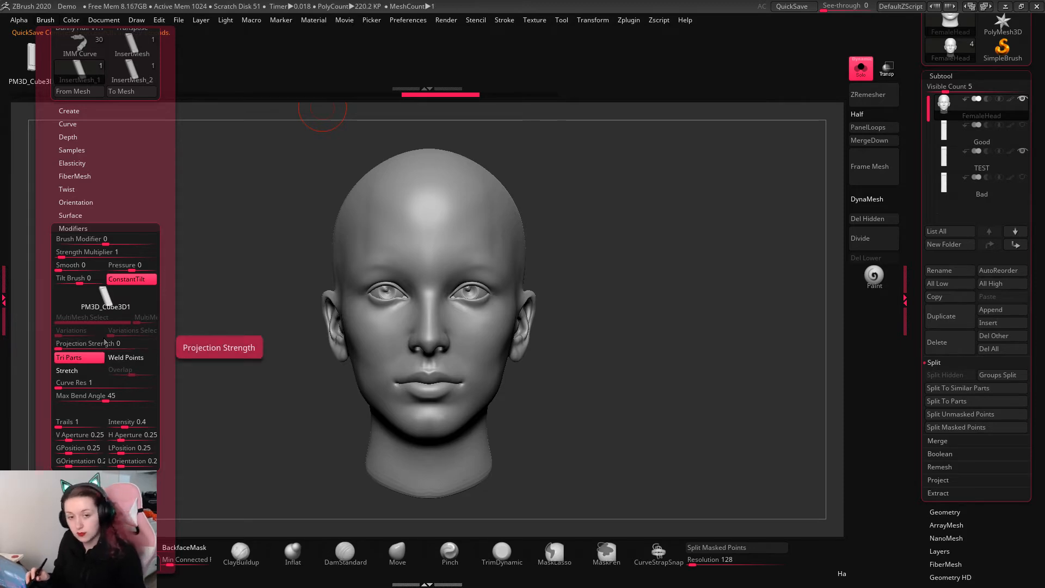
left_click(134, 359)
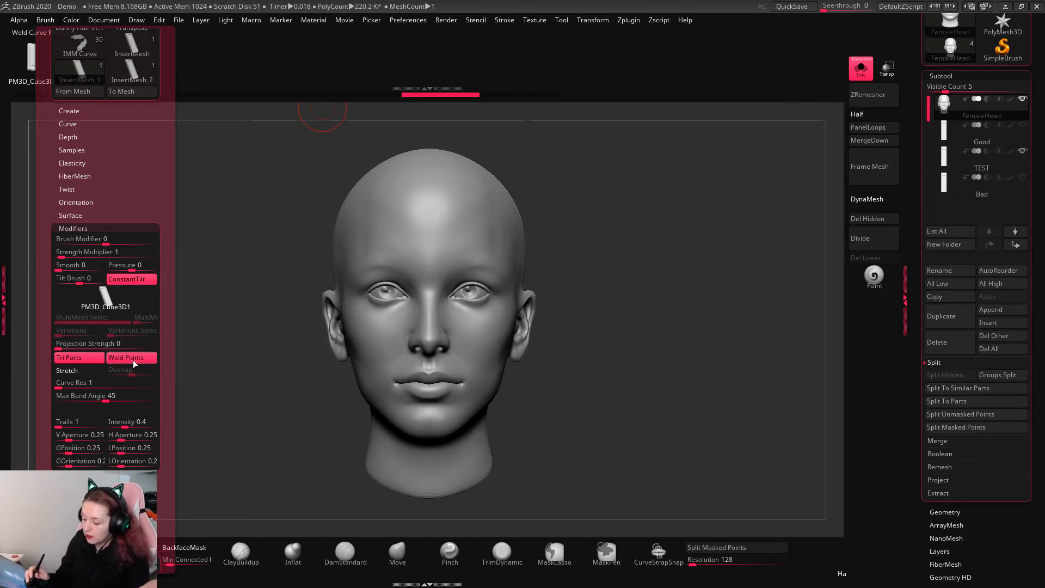
left_click(86, 371)
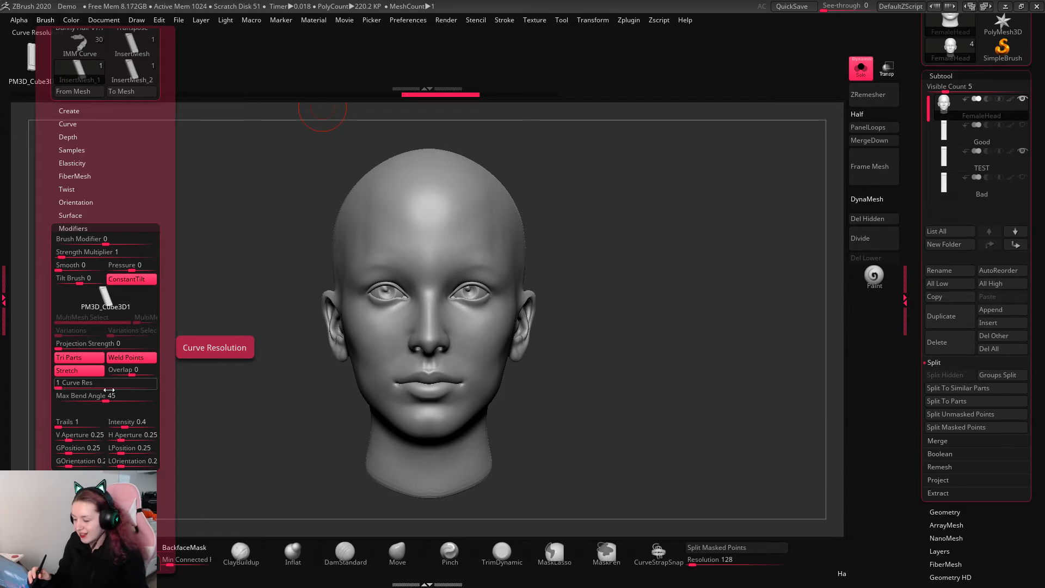
left_click(76, 370)
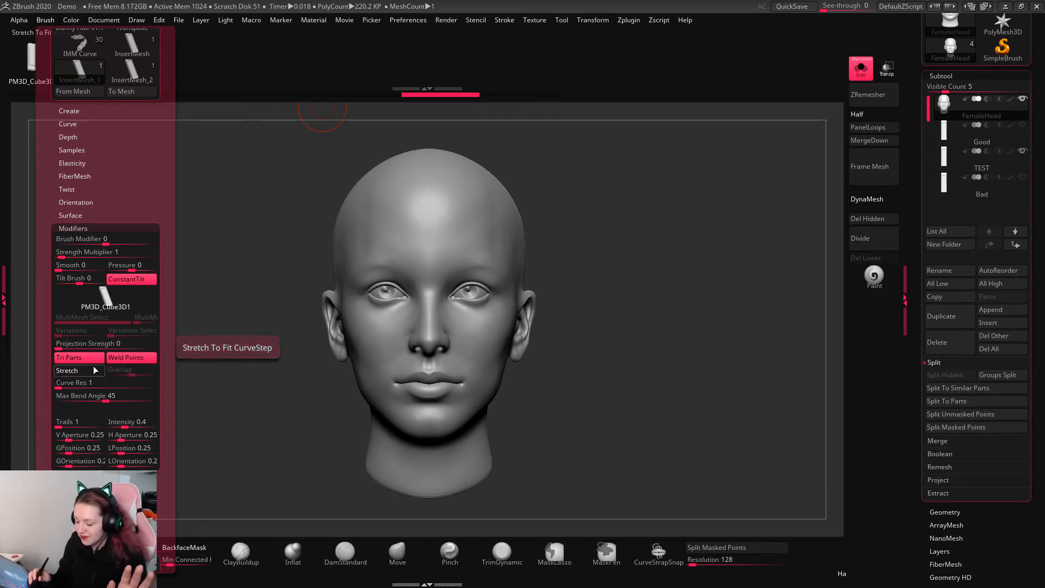
left_click(125, 358)
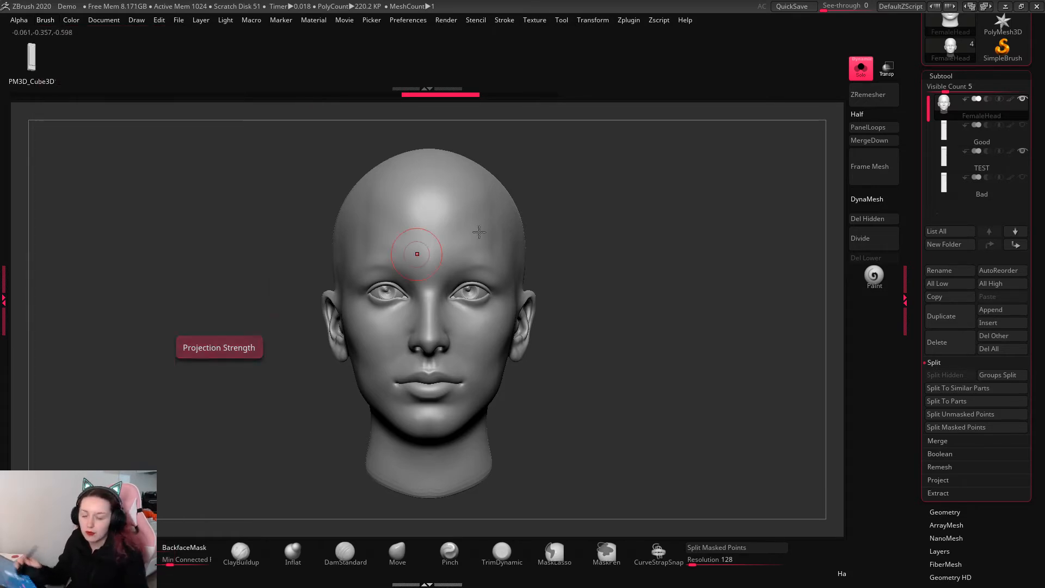
Step: Draw a strap curve with the unwelded brush on the side of the head from the forehead down to the neck
left_click_drag(695, 270, 718, 270)
left_click_drag(482, 187, 558, 433)
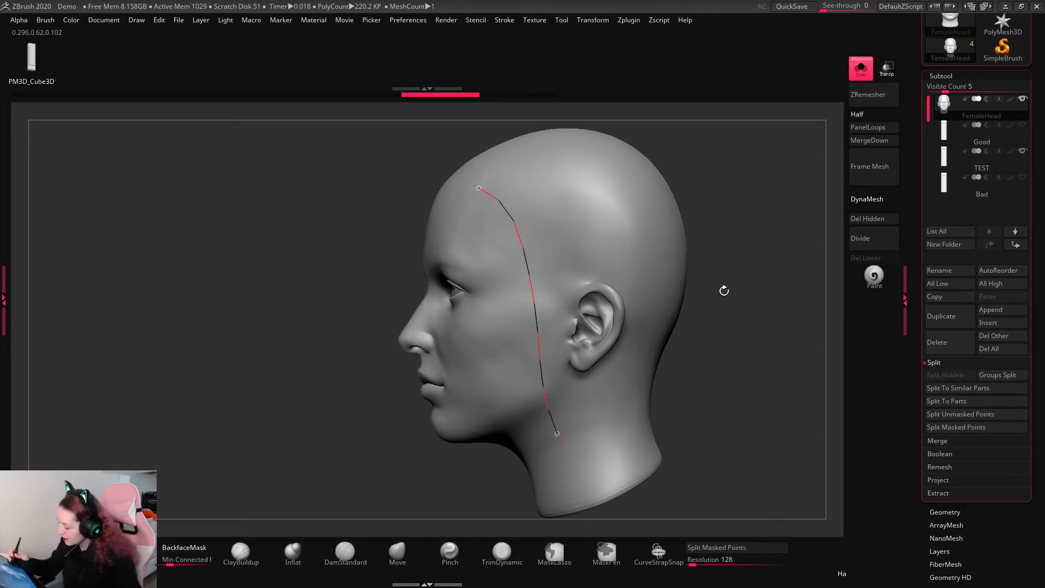
mouse_move(752, 294)
left_mouse_down()
mouse_move(728, 275)
mouse_move(695, 276)
mouse_move(737, 289)
mouse_move(755, 311)
mouse_move(733, 306)
left_mouse_up()
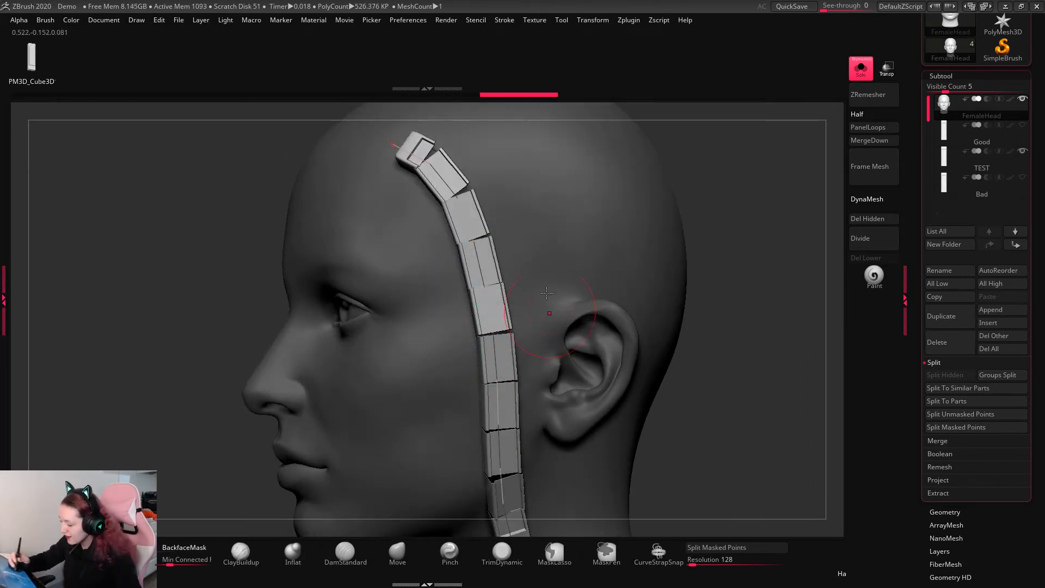
Step: Pull the unwelded strap curve's upper end farther across the forehead, inspect the joints between its segments, and undo the strap
left_click_drag(394, 144, 360, 139)
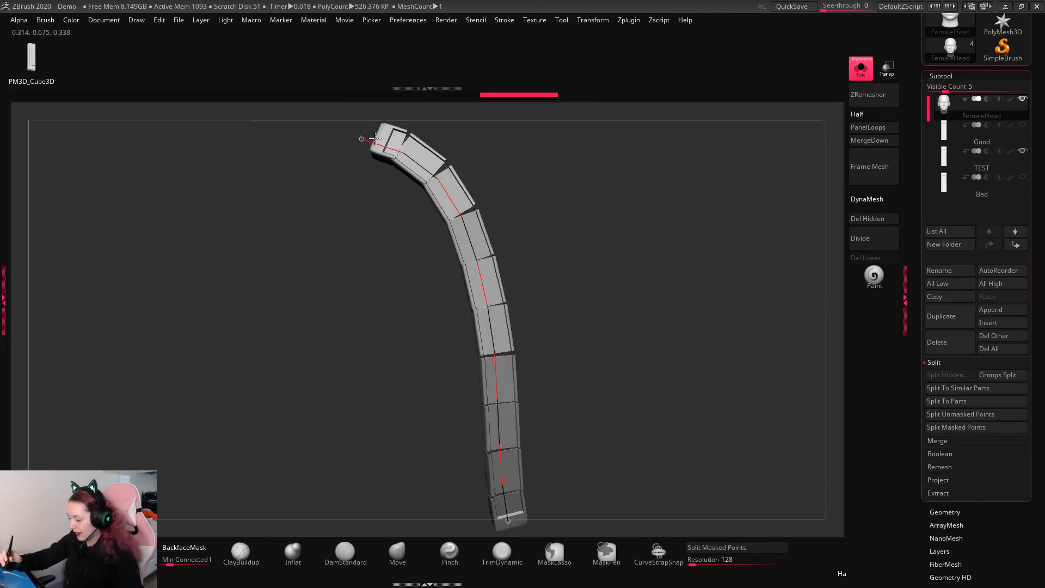
left_click_drag(777, 266, 790, 202)
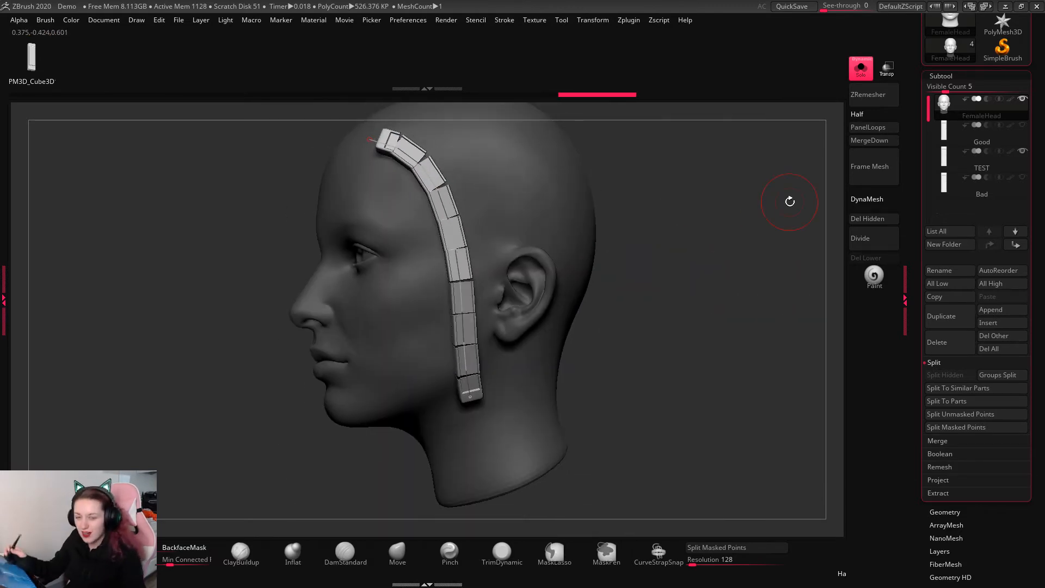
left_click_drag(722, 243, 678, 295)
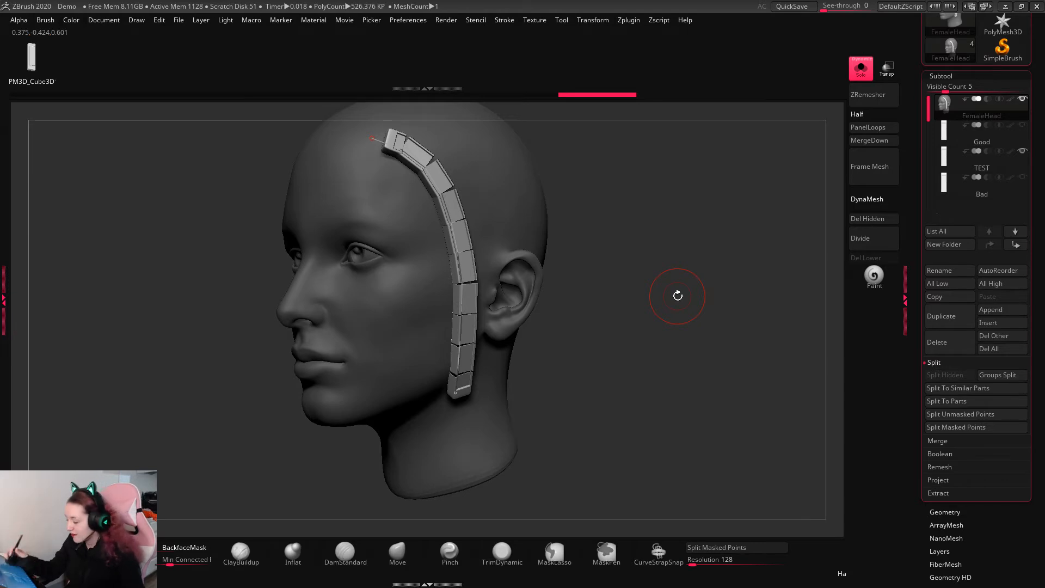
left_click_drag(716, 243, 726, 259)
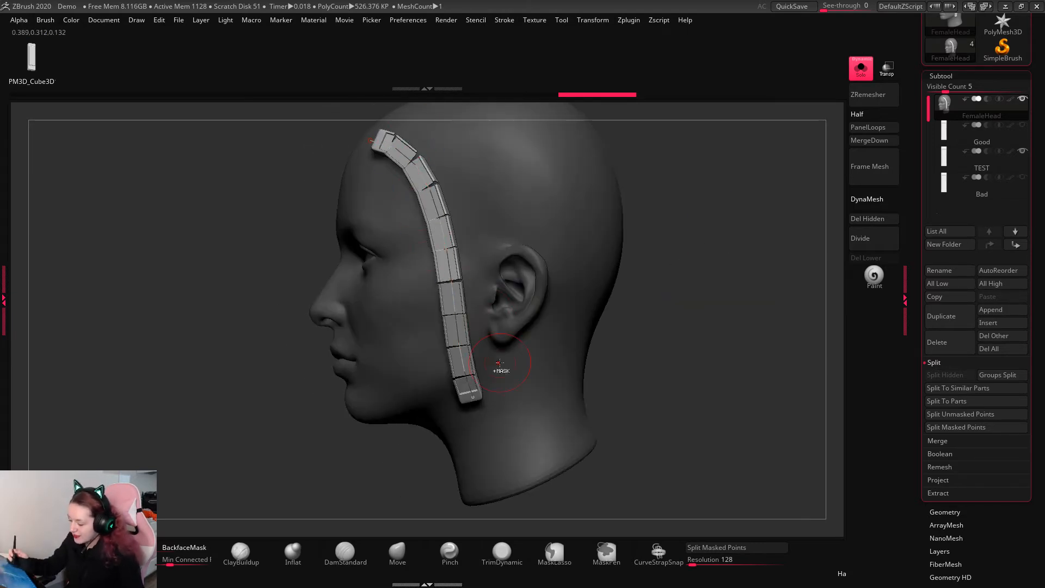
key("ctrl+z")
key("ctrl+z")
Step: Turn Weld Points and Stretch back on in the InsertMesh_1 modifiers and try a strap curve from the forehead down to the neck
left_click(43, 21)
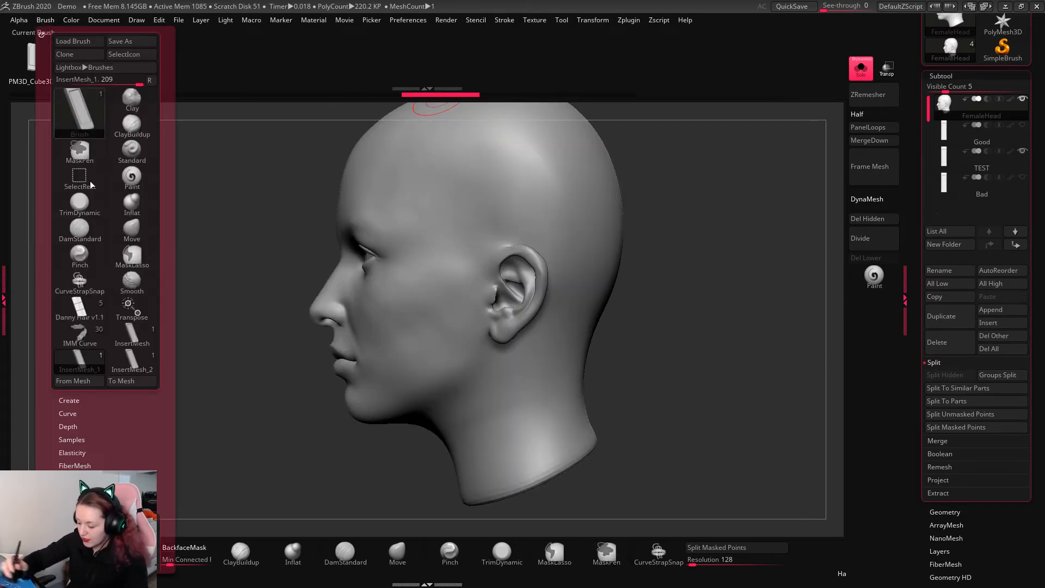
left_click_drag(152, 436, 152, 305)
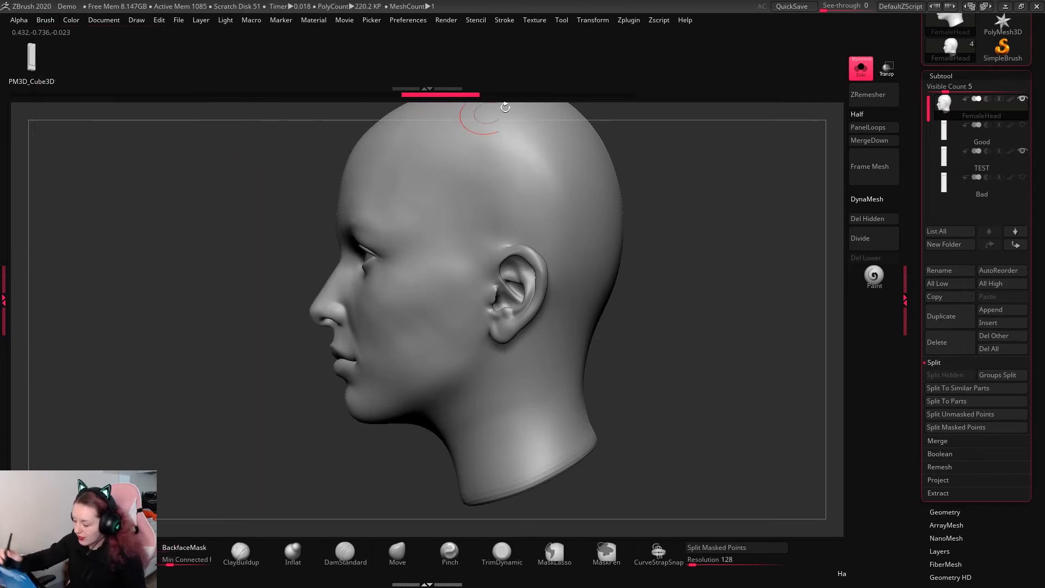
left_click_drag(416, 155, 495, 415)
mouse_move(717, 248)
left_mouse_down()
mouse_move(743, 246)
mouse_move(738, 305)
mouse_move(749, 303)
mouse_move(746, 272)
left_mouse_up()
left_click_drag(792, 298, 790, 288)
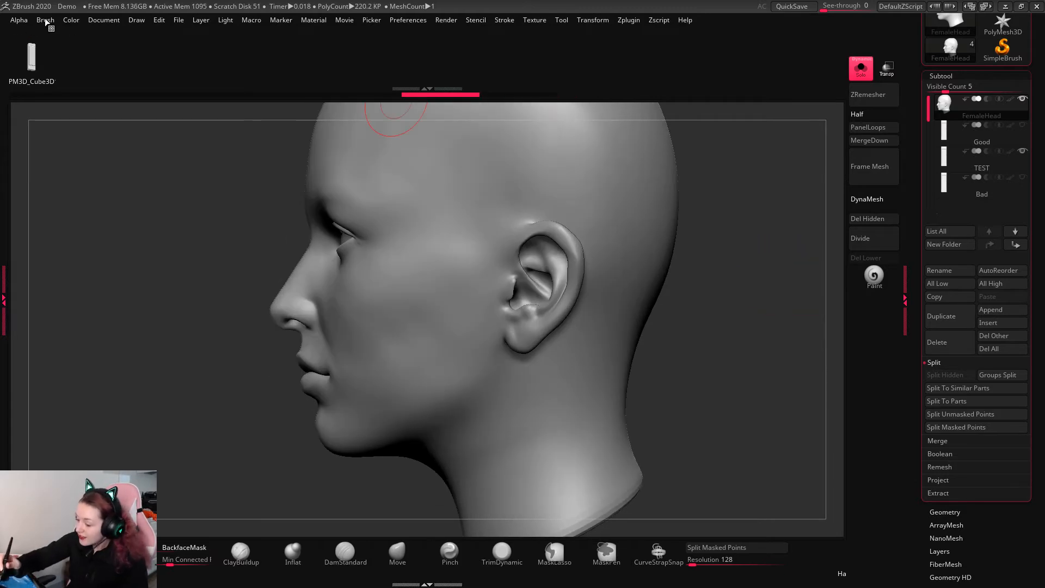
Step: Set the brush's Curve Res to 25 and draw a welded strap curve from the temple down to the neck below the ear
left_click(46, 21)
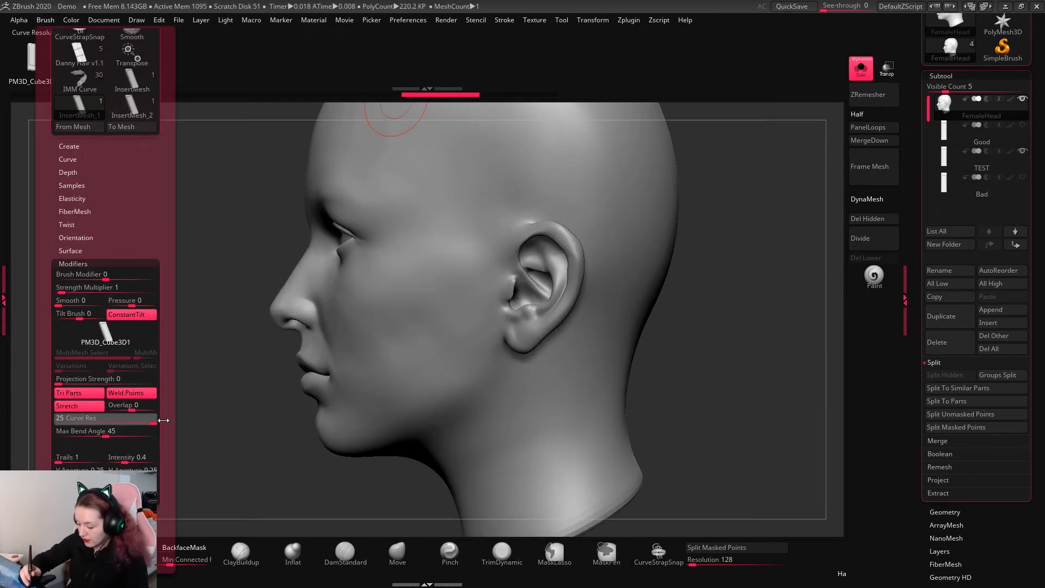
left_click_drag(121, 434, 159, 433)
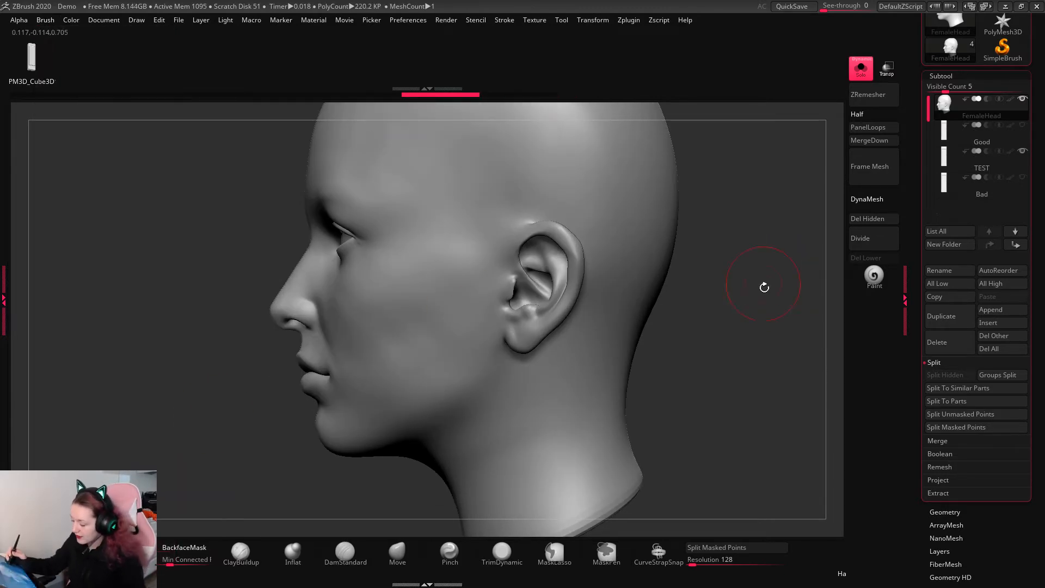
mouse_move(762, 287)
left_mouse_down("alt")
mouse_move(740, 252)
mouse_move(693, 297)
left_mouse_up("alt")
left_click_drag(391, 188, 499, 383)
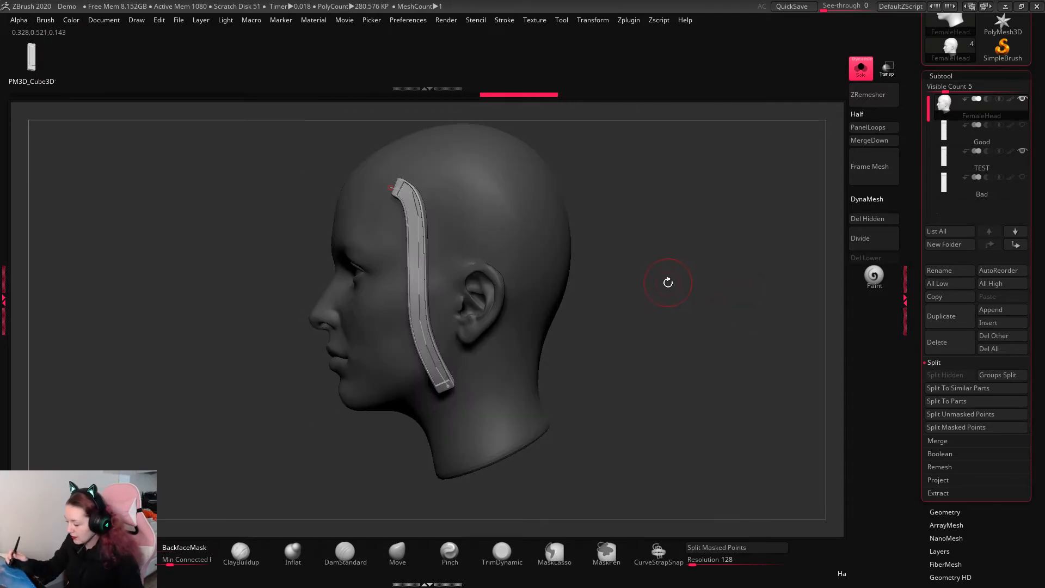
Step: Examine the welded strap's end and middle polygroups with polyframes shown, then undo the strap and hide the polyframes
mouse_move(667, 283)
left_mouse_down()
mouse_move(681, 276)
mouse_move(716, 308)
mouse_move(762, 310)
mouse_move(753, 270)
mouse_move(741, 296)
mouse_move(674, 283)
left_mouse_up()
key("shift+f")
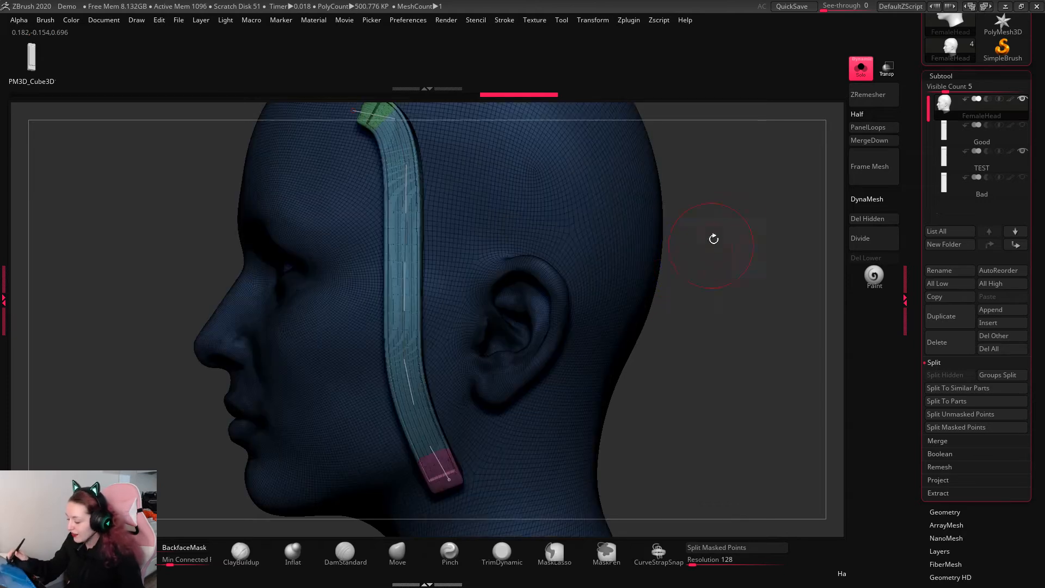
left_click_drag(749, 256, 799, 319)
key("space")
left_click(755, 273)
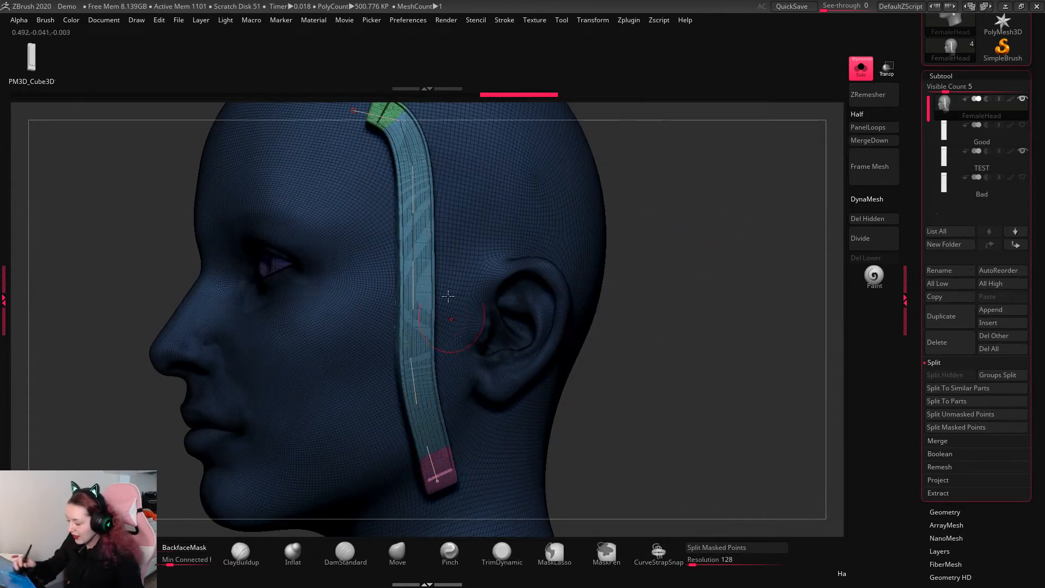
left_click_drag(734, 288, 730, 312)
left_click_drag(752, 255, 773, 393, "alt")
key("ctrl+z")
key("shift+f")
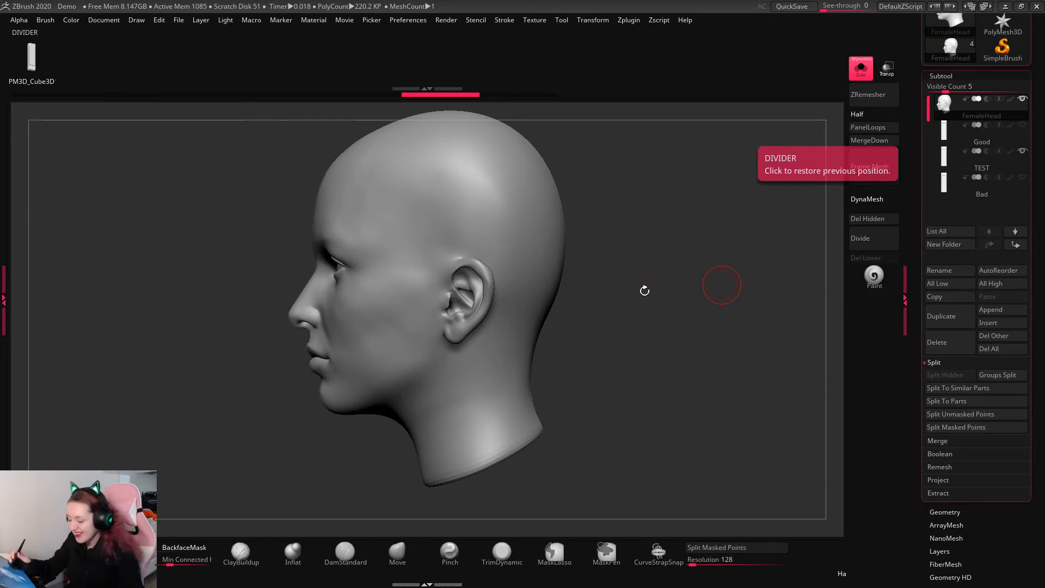
Step: Try the InsertMesh_2 brush with a strap curve from the forehead down to the neck, then undo it
key("b")
left_click(655, 426)
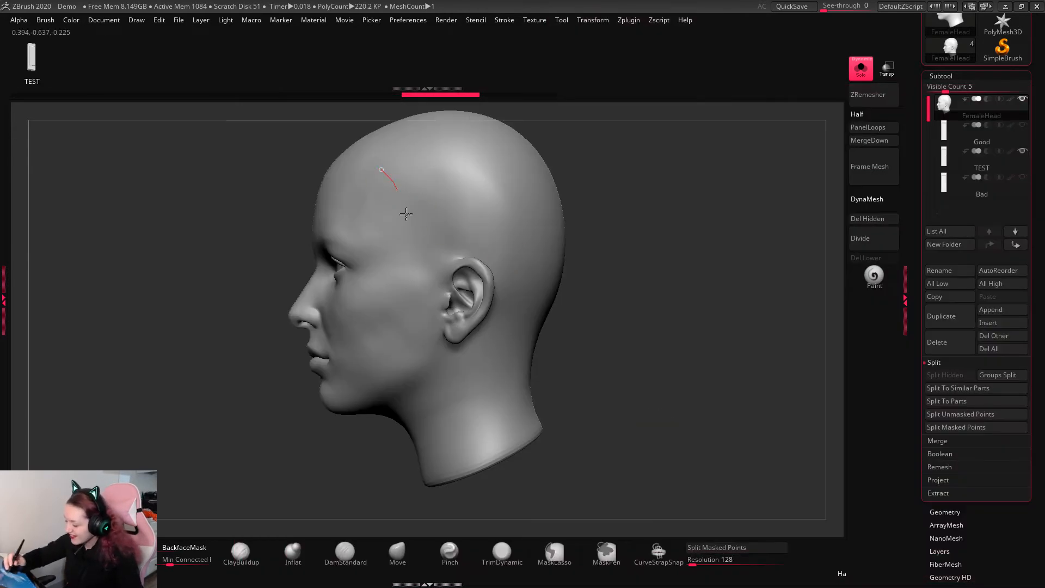
mouse_move(406, 214)
left_mouse_down()
mouse_move(467, 426)
mouse_move(516, 453)
left_mouse_up()
key("w")
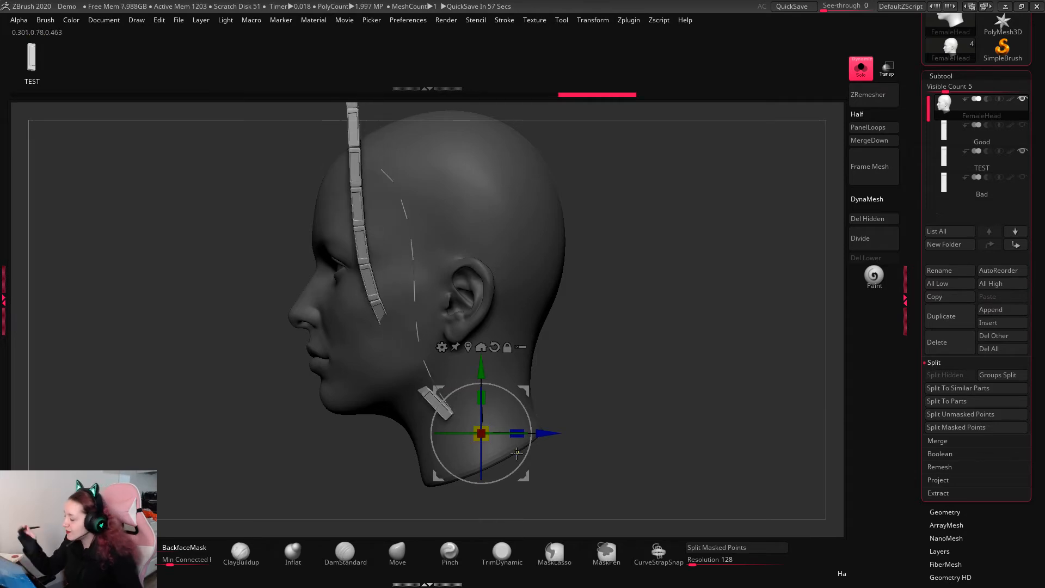
key("ctrl+z")
key("ctrl+z")
Step: Turn on polyframes and compare the polygroups of the TEST and Good strap subtools
left_click(959, 131)
key("ctrl+shift+d")
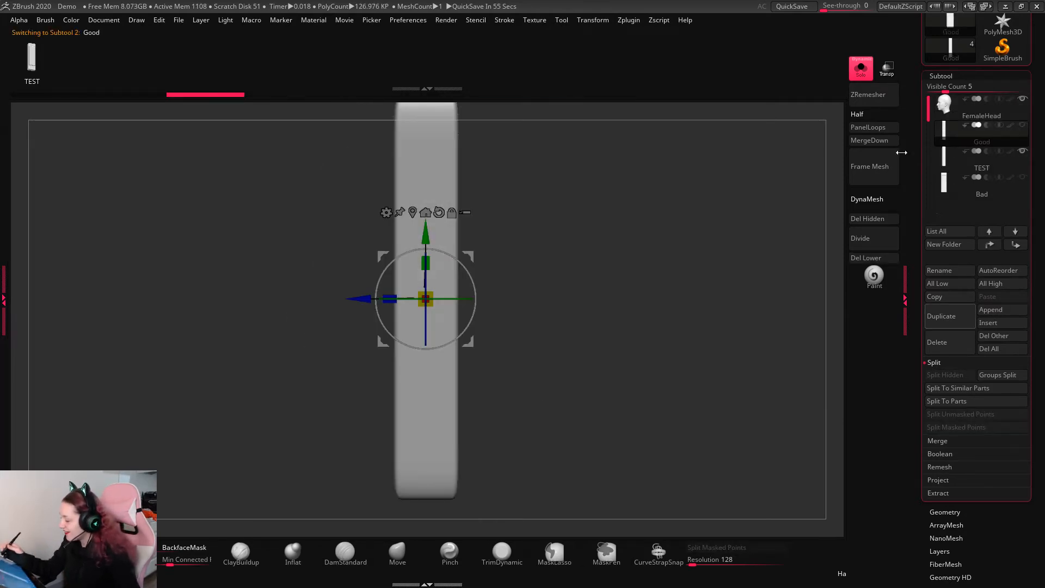
left_click(974, 161)
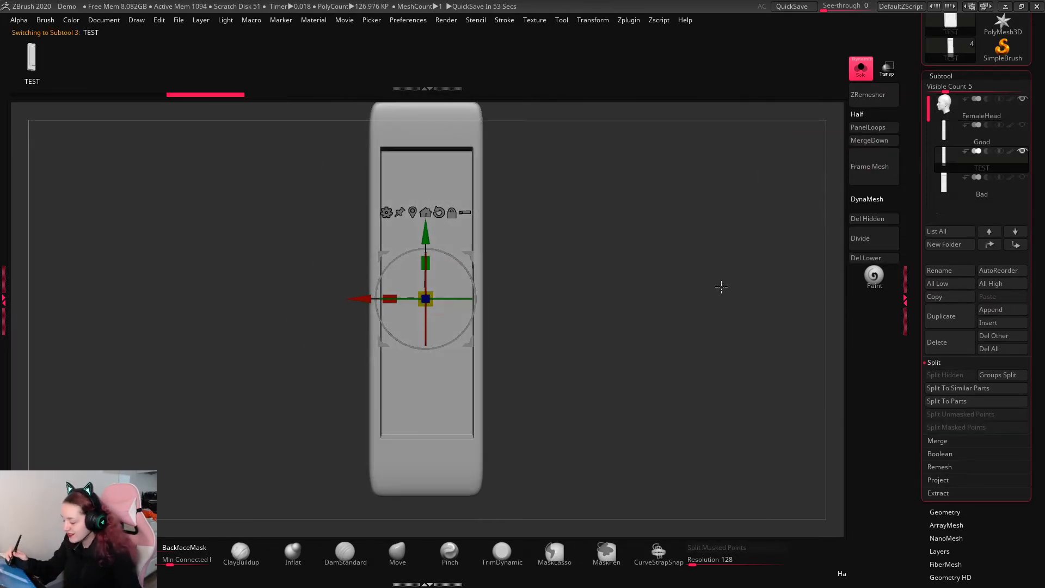
key("shift+f")
key("q")
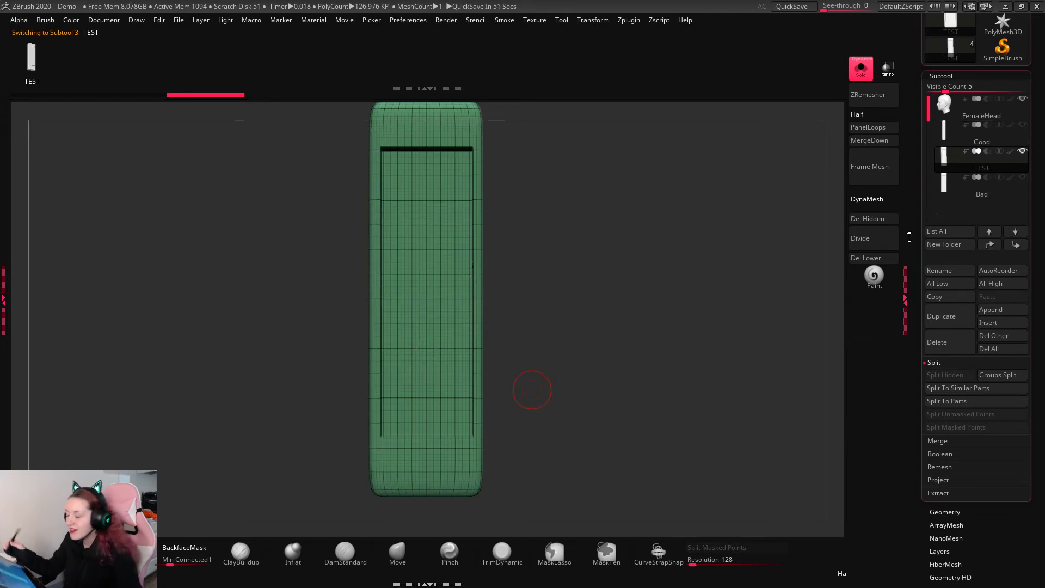
left_click(937, 127)
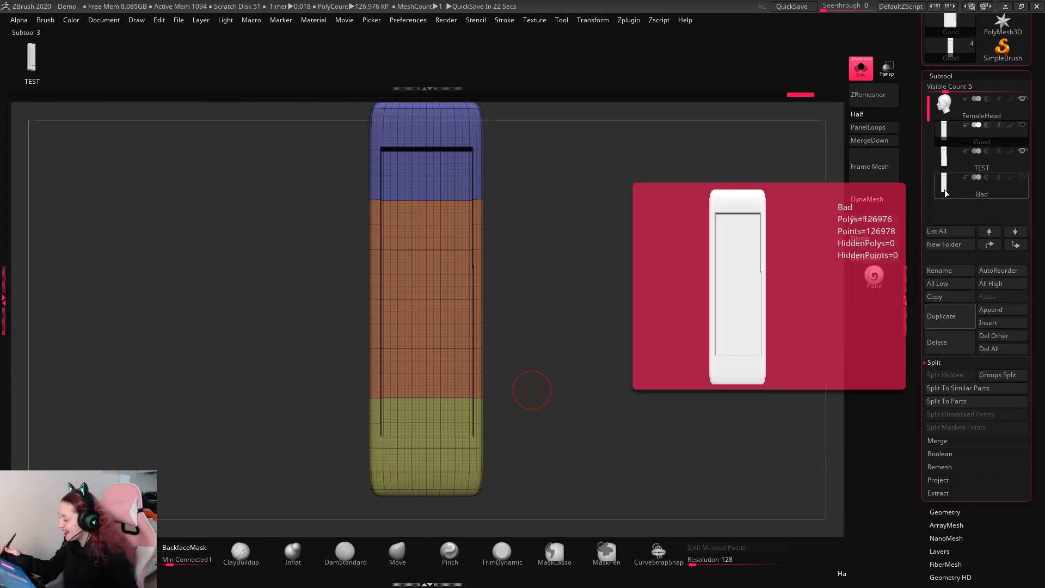
Step: Select the Bad strap subtool, examine its polygroup boundaries from several sides, and merge them into one polygroup
left_click(955, 190)
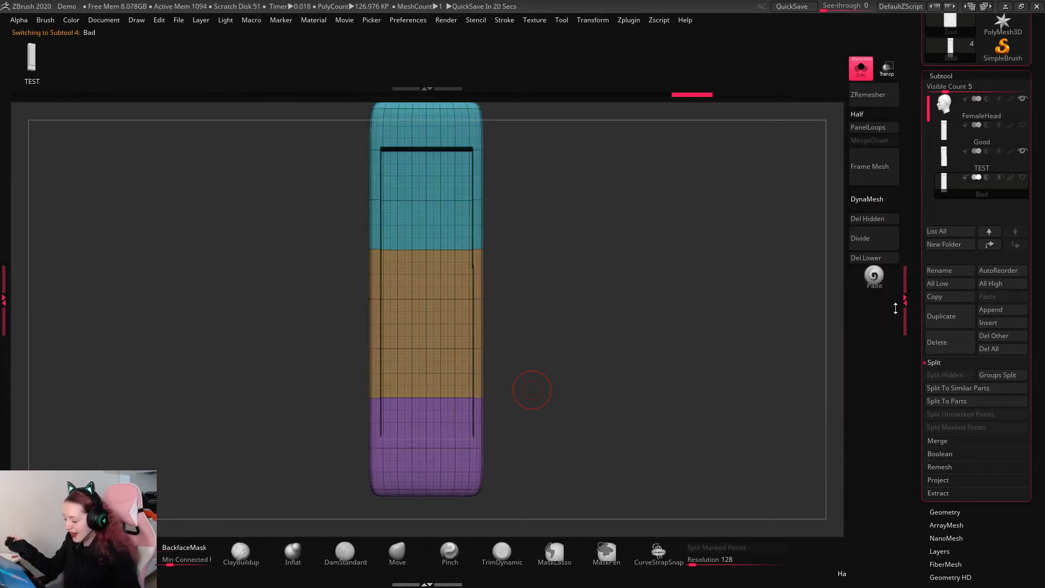
left_click_drag(686, 317, 650, 309)
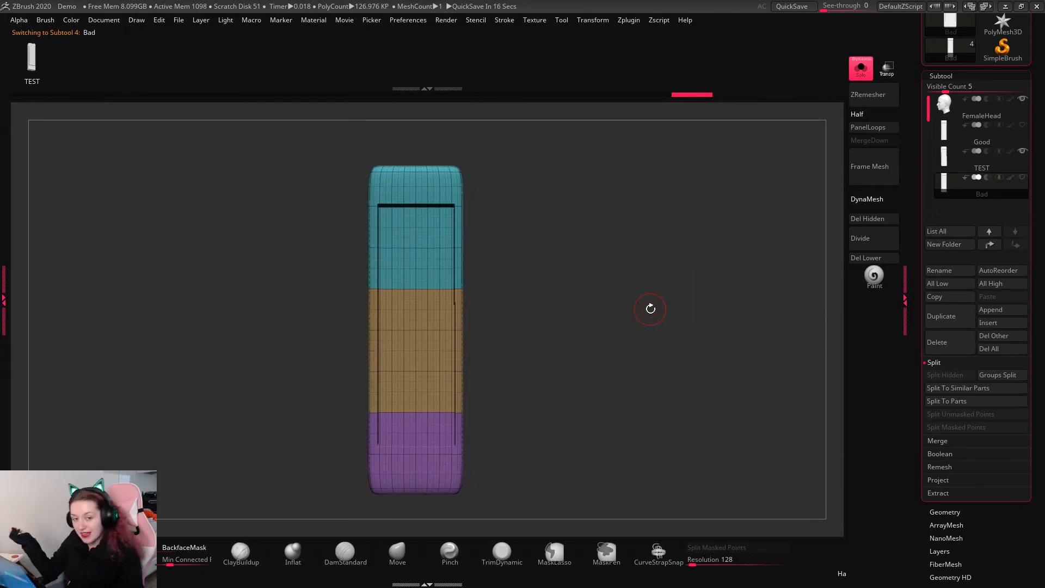
left_click_drag(650, 309, 704, 363)
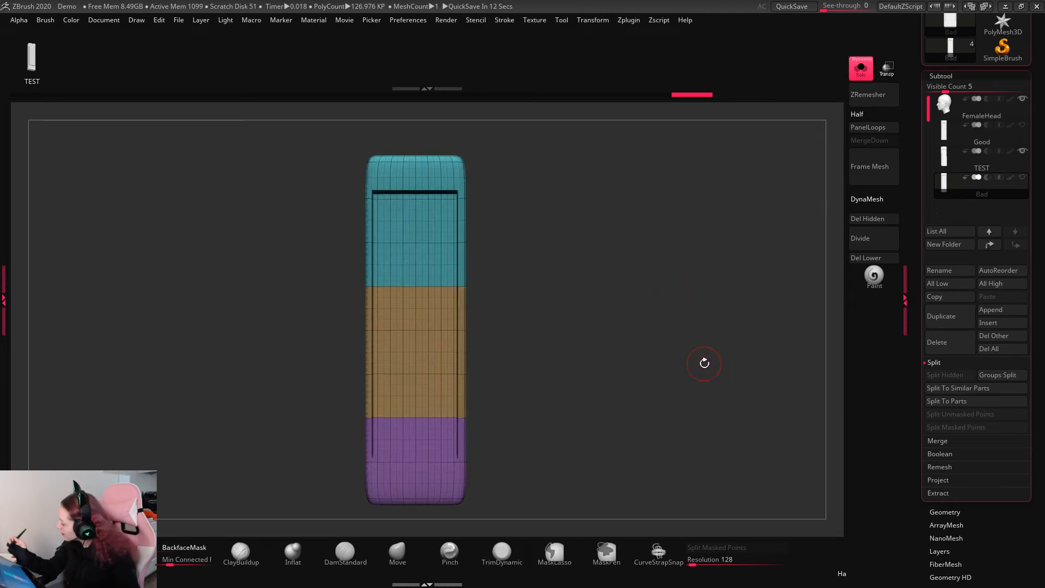
left_click_drag(720, 321, 641, 285)
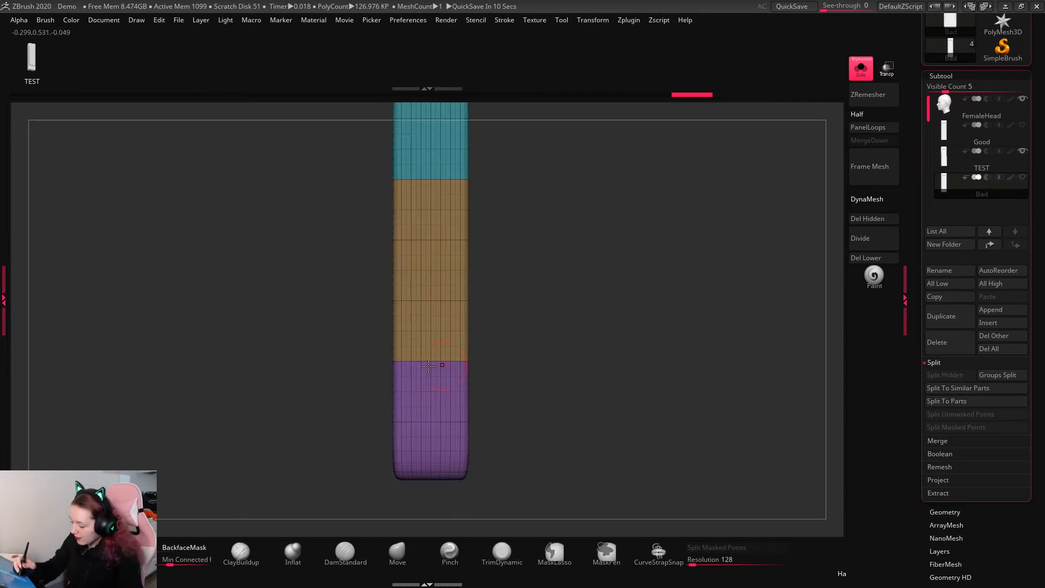
left_click_drag(543, 334, 466, 385)
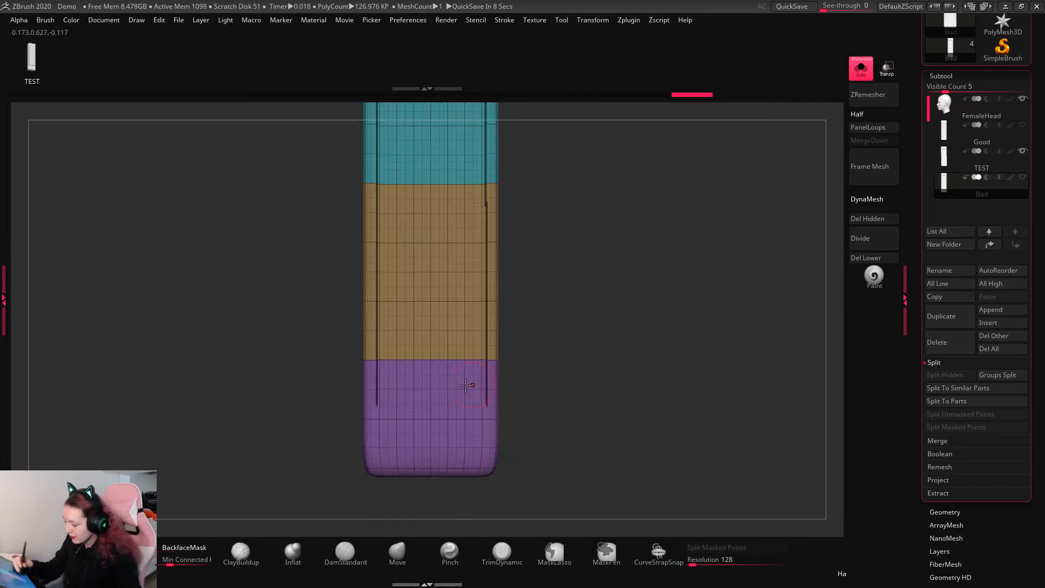
left_click_drag(652, 282, 633, 332)
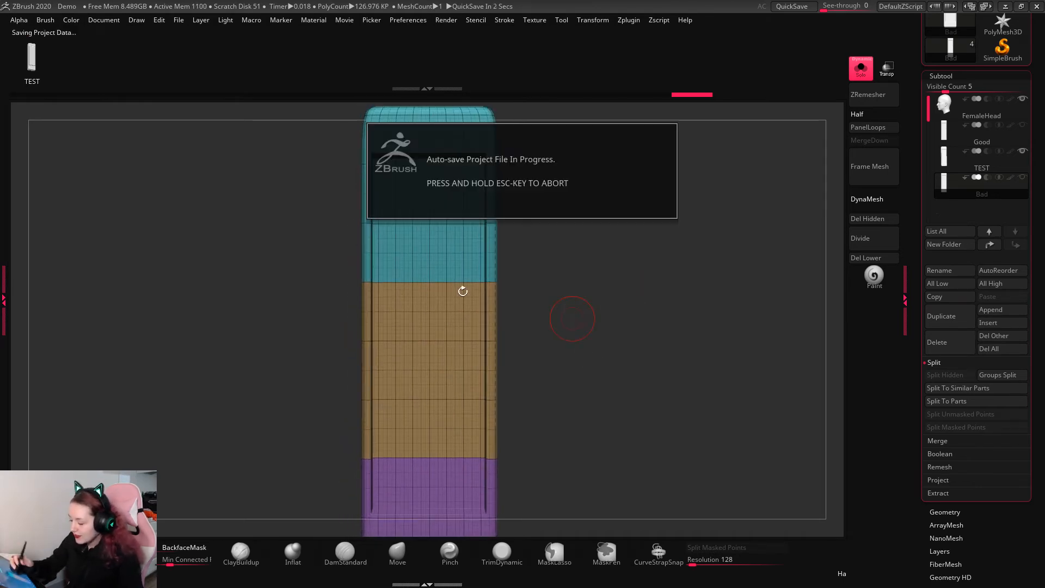
right_click_drag(656, 244, 654, 277, "ctrl")
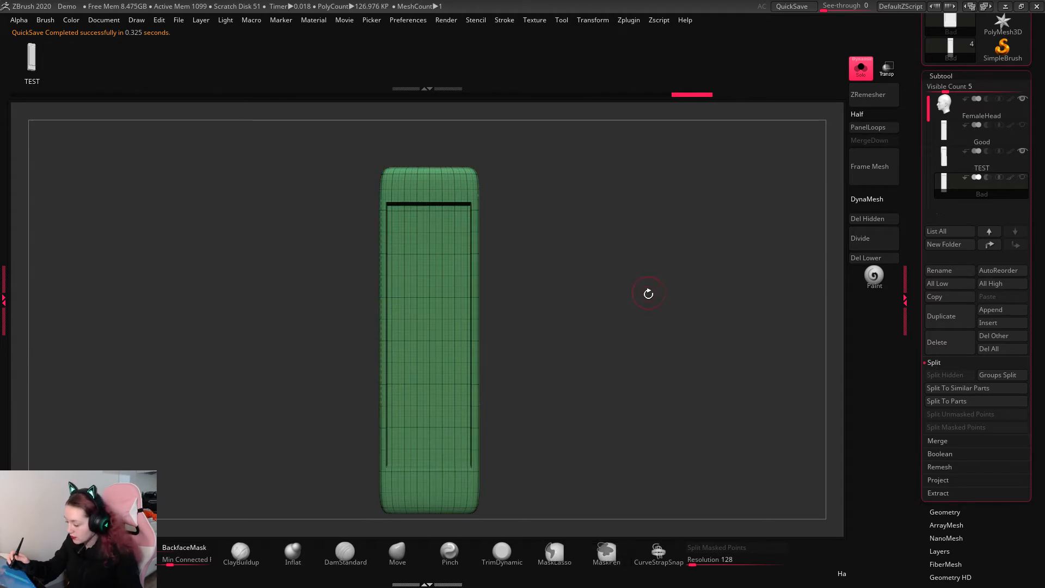
Step: Mask the upper end of the Bad strap, erase bits of the mask edge to make it uneven, and turn it into a polygroup
left_click_drag(362, 133, 535, 285, "ctrl")
key("space")
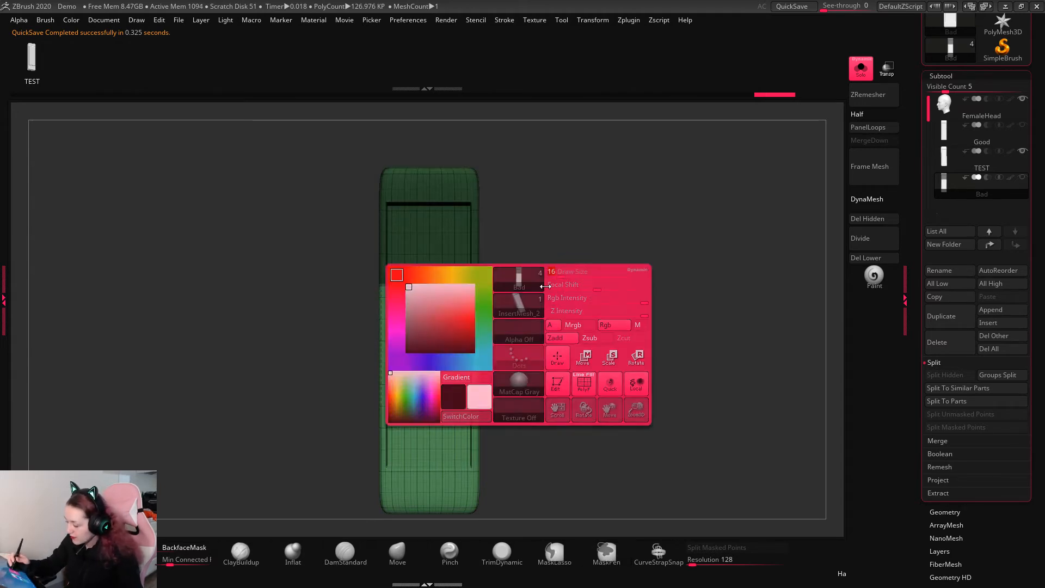
left_click_drag(504, 326, 425, 274, "ctrl+alt")
mouse_move(523, 271)
left_mouse_down()
mouse_move(616, 273)
mouse_move(621, 292)
mouse_move(660, 296)
mouse_move(536, 277)
left_mouse_up()
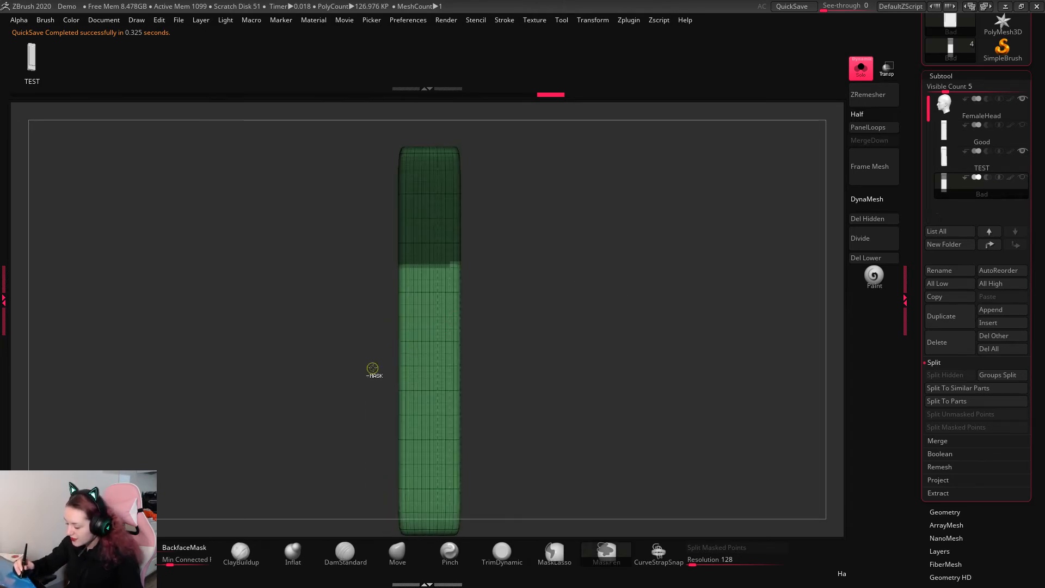
left_click_drag(373, 366, 418, 258, "ctrl+alt")
left_click_drag(577, 261, 643, 256)
left_click_drag(336, 318, 387, 239, "ctrl+alt")
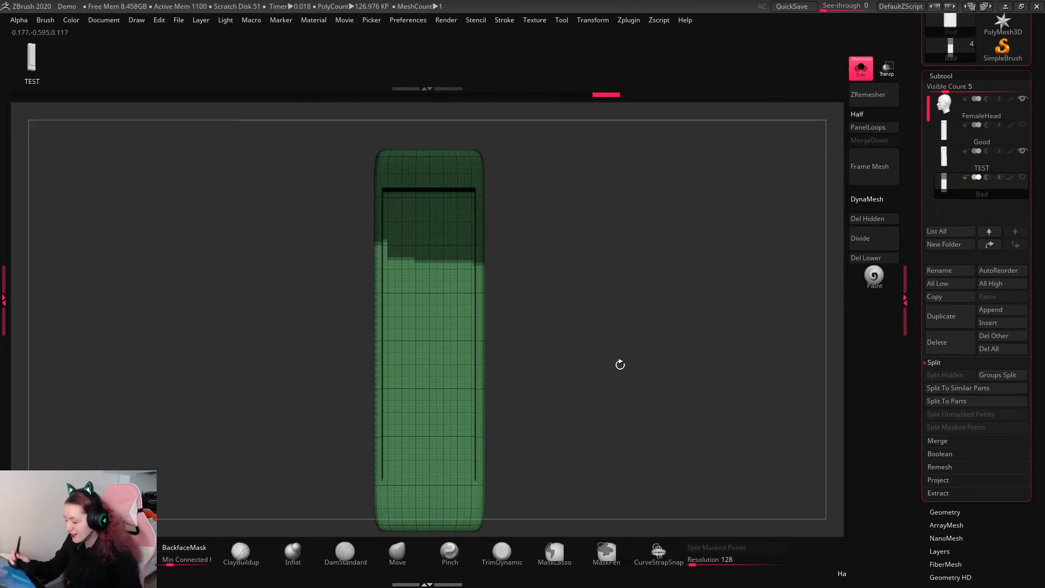
mouse_move(653, 280)
left_mouse_down()
mouse_move(681, 283)
mouse_move(662, 308)
mouse_move(648, 308)
mouse_move(648, 281)
left_mouse_up()
key("ctrl+w")
Step: Mask the Bad strap's lower end with an uneven upper edge and turn it into a separate polygroup
left_click_drag(353, 476, 576, 362, "ctrl")
left_click_drag(499, 301, 431, 389, "ctrl+alt")
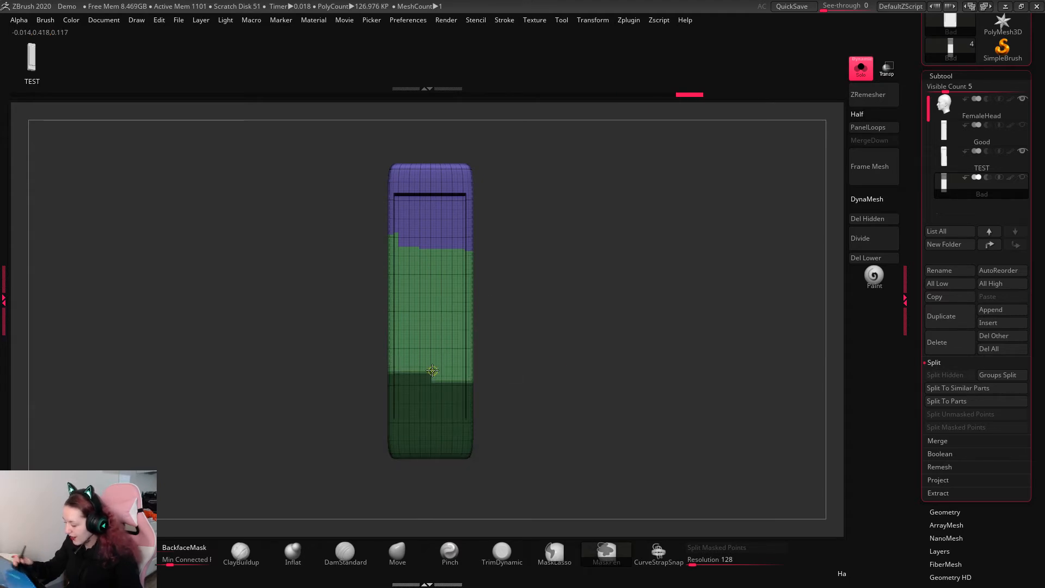
key("ctrl+w")
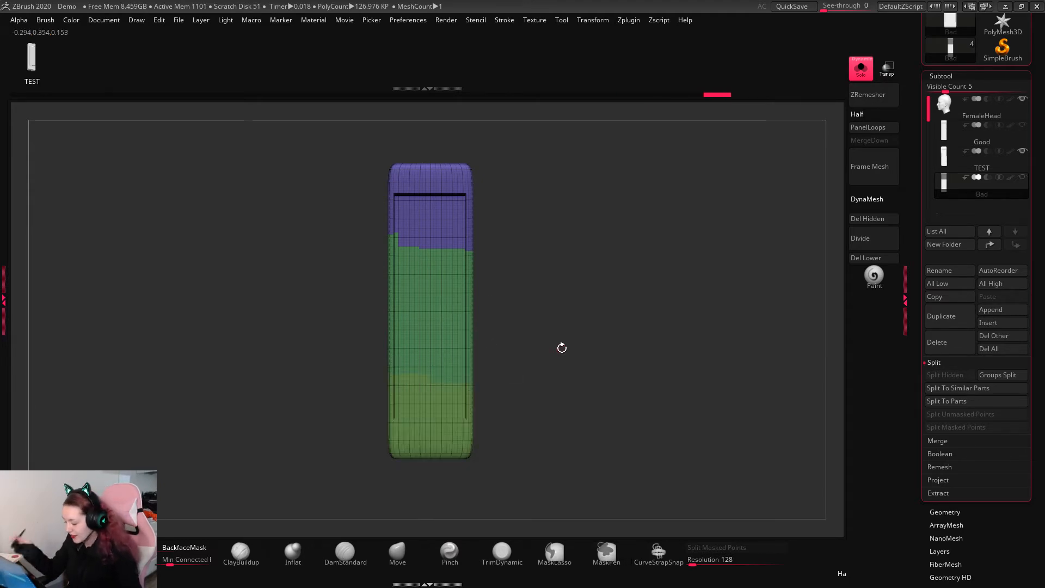
left_click_drag(681, 310, 679, 367)
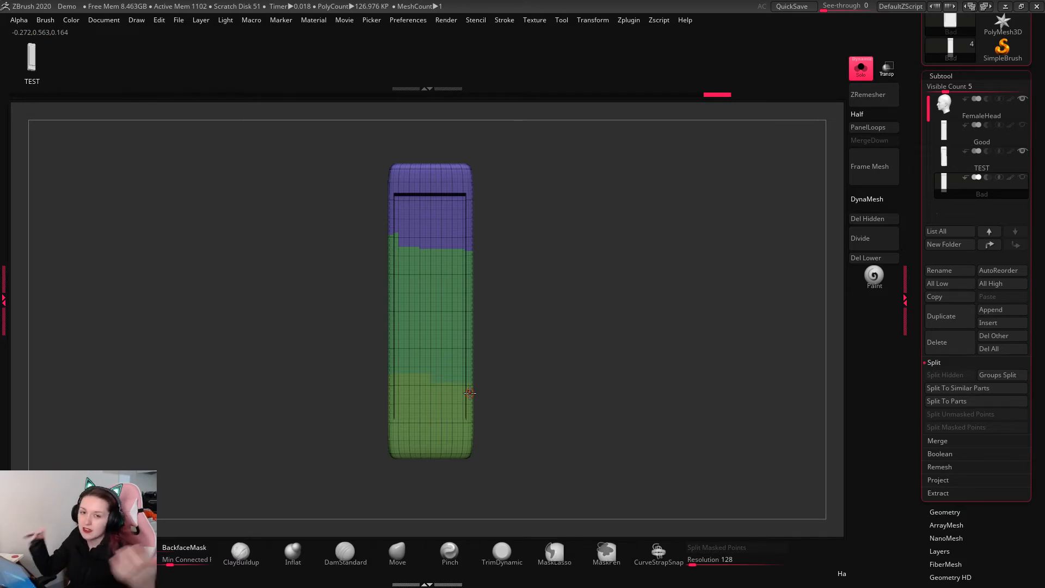
left_click_drag(629, 283, 595, 350)
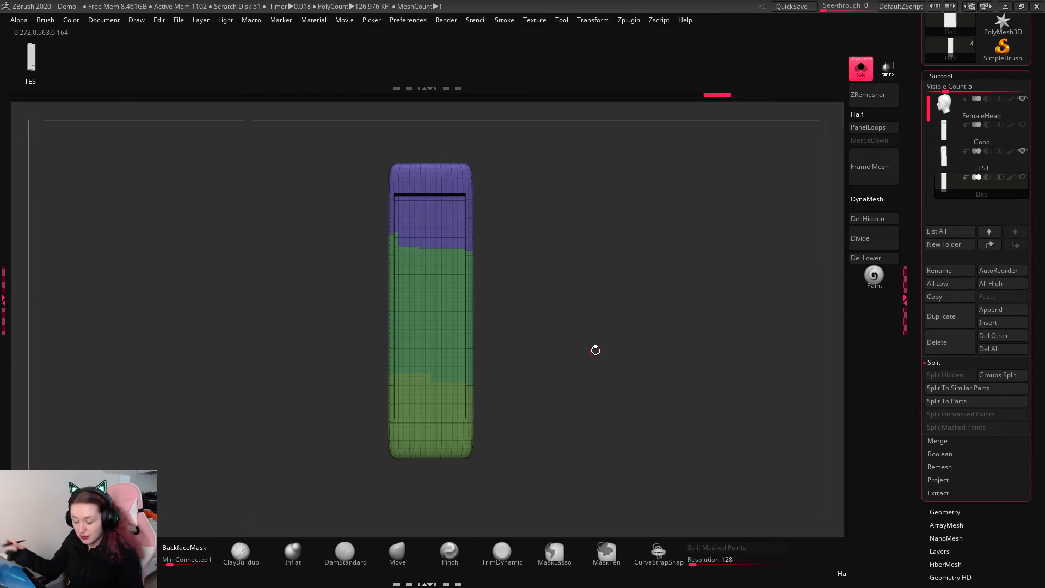
Step: Create a new InsertMesh brush from the Bad strap and switch to the FemaleHead subtool
key("b")
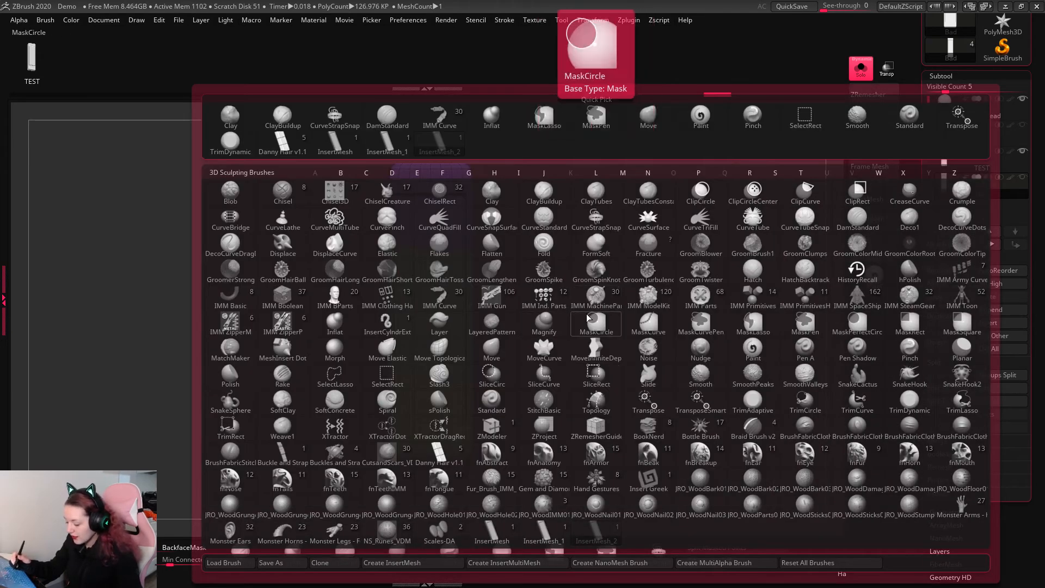
left_click(445, 563)
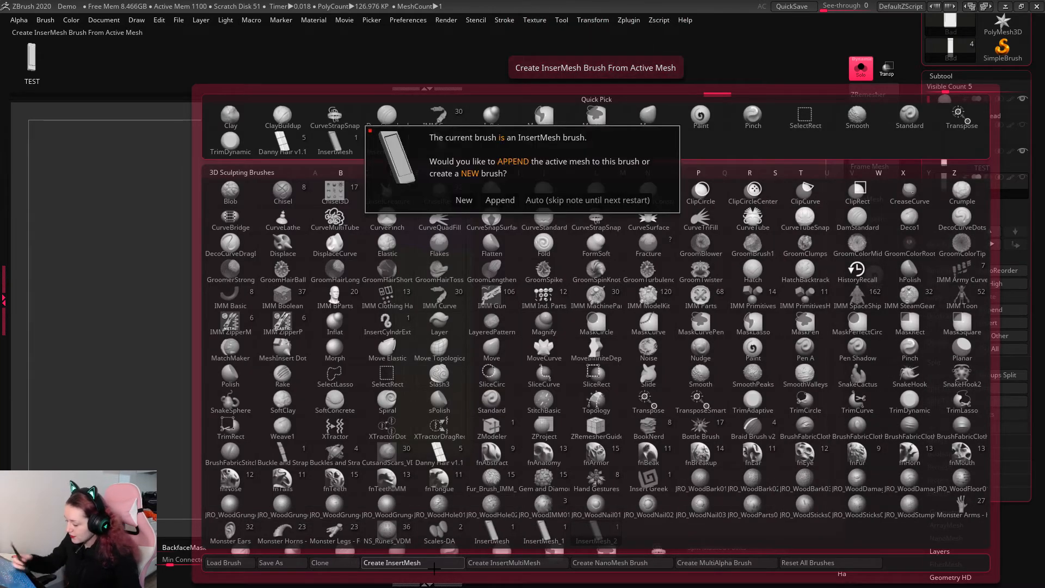
left_click(458, 201)
key("Up")
key("Up")
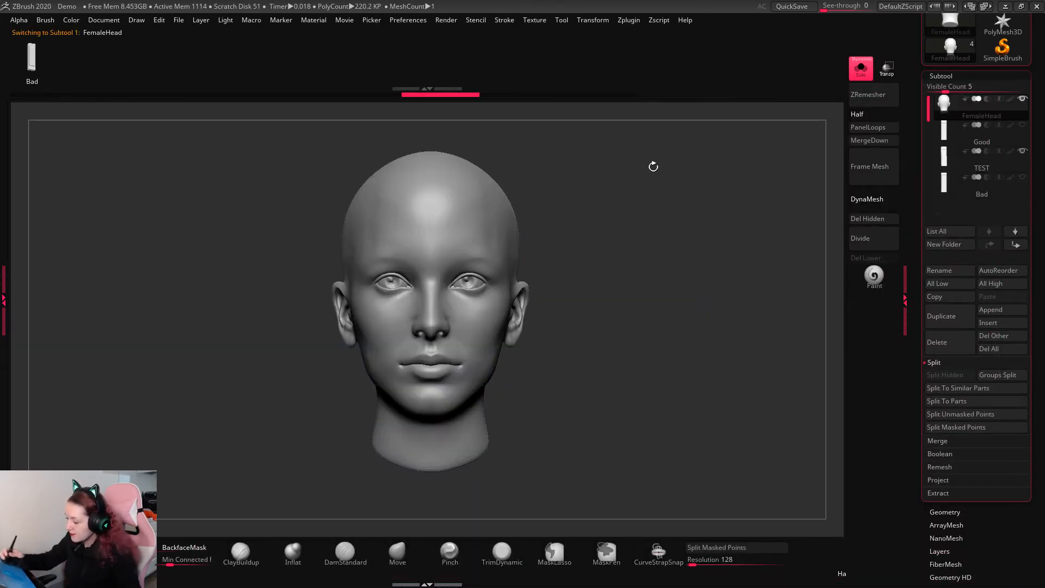
Step: Turn on Curve Mode for the new Bad strap brush and bring up its brush modifiers
left_click(505, 21)
left_click(540, 227)
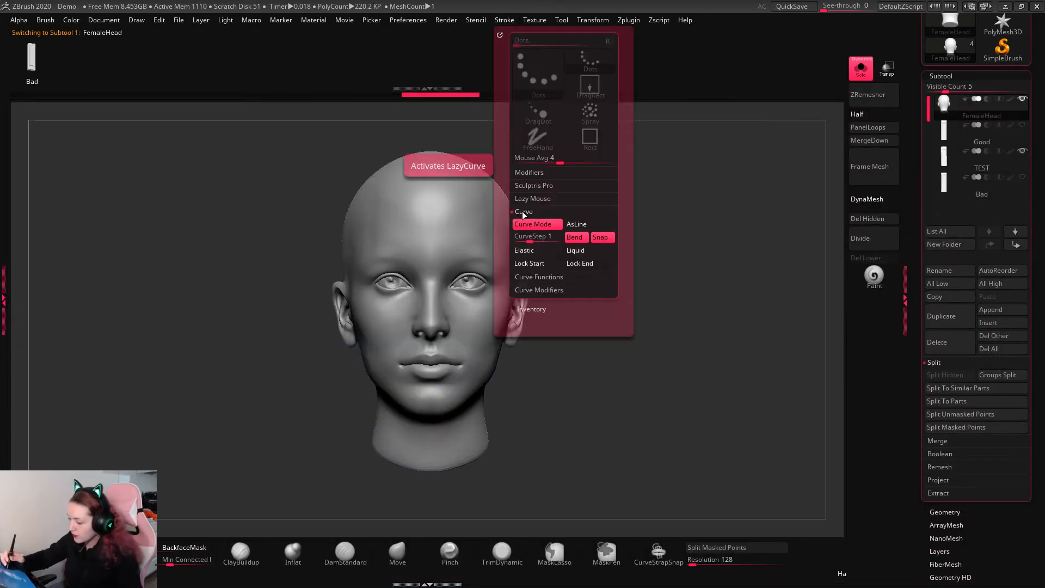
left_click(46, 20)
scroll(145, 377, "down", 1)
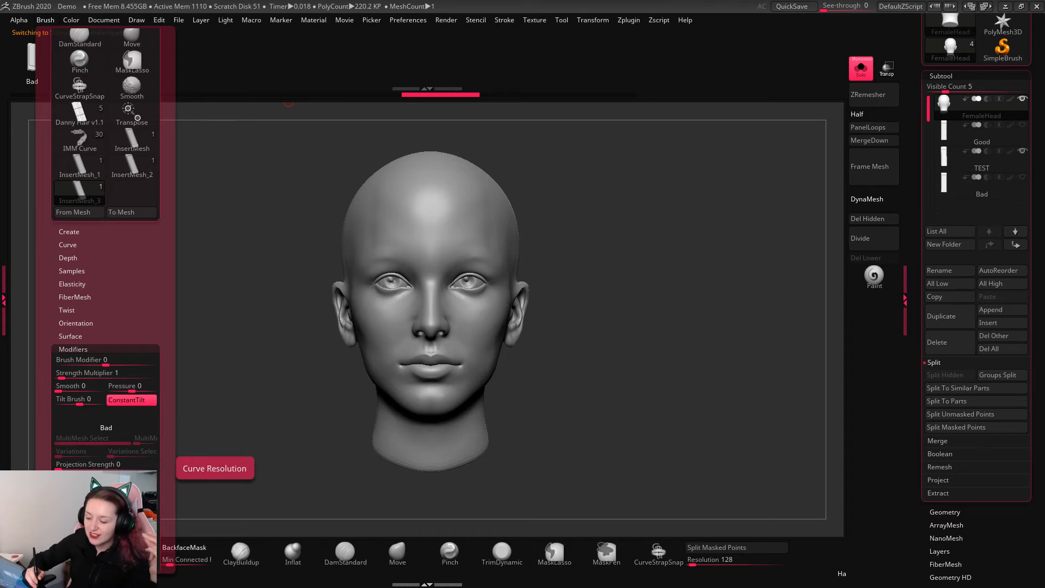
Step: Try a strap curve from the forehead past the front of the ear to the neck, and undo it
mouse_move(773, 247)
left_mouse_down()
mouse_move(700, 256)
mouse_move(722, 267)
left_mouse_up()
key("f")
left_click_drag(387, 166, 485, 434)
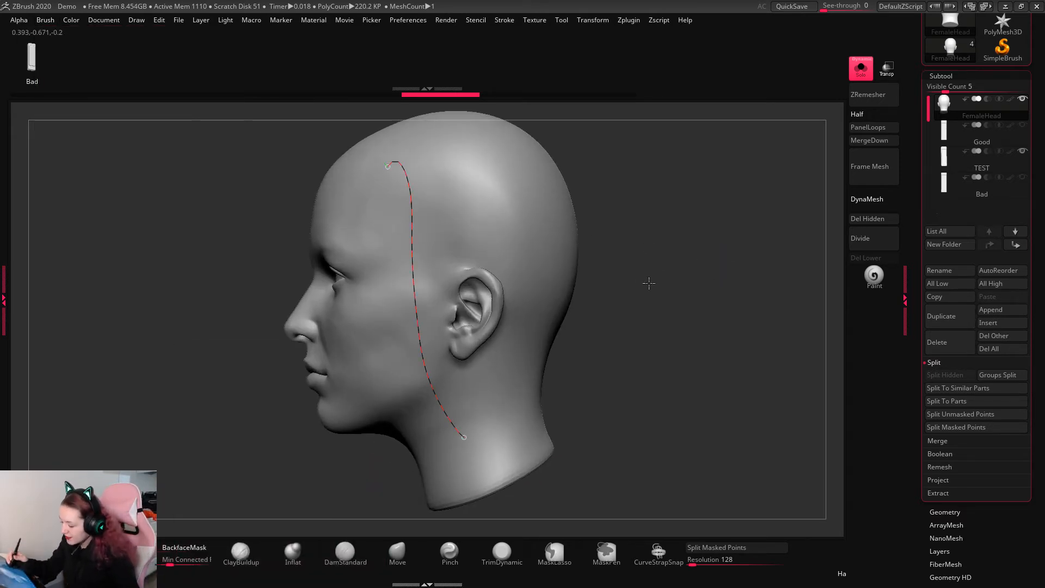
key("space")
mouse_move(688, 240)
left_mouse_down()
mouse_move(671, 251)
mouse_move(694, 249)
left_mouse_up()
key("ctrl+z")
Step: Draw another test strap in front of the ear, undo it, and draw a longer one from forehead to nape
key("space")
left_click_drag(366, 188, 469, 442)
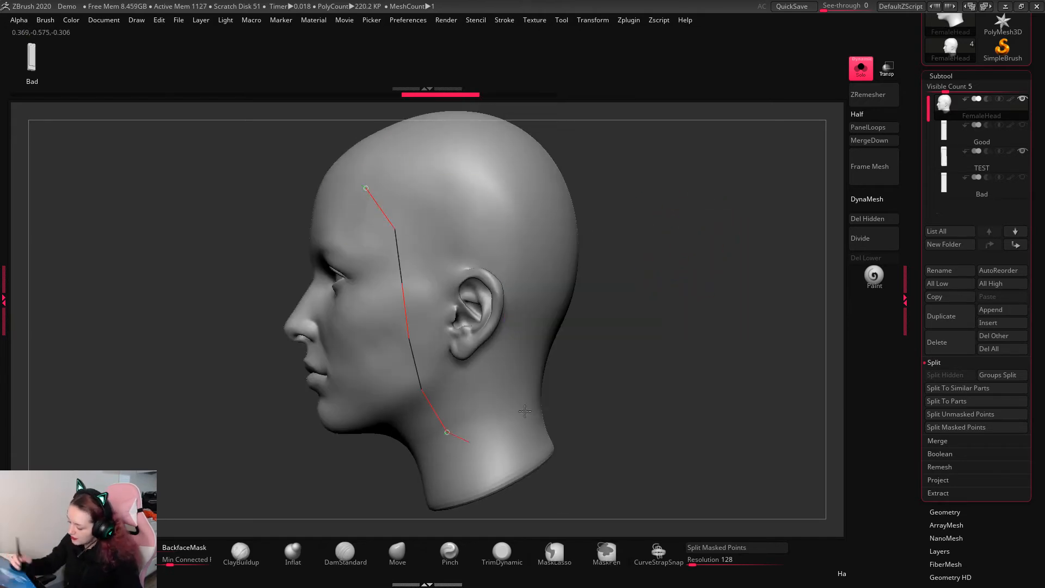
mouse_move(684, 272)
left_mouse_down()
mouse_move(701, 264)
mouse_move(691, 253)
left_mouse_up()
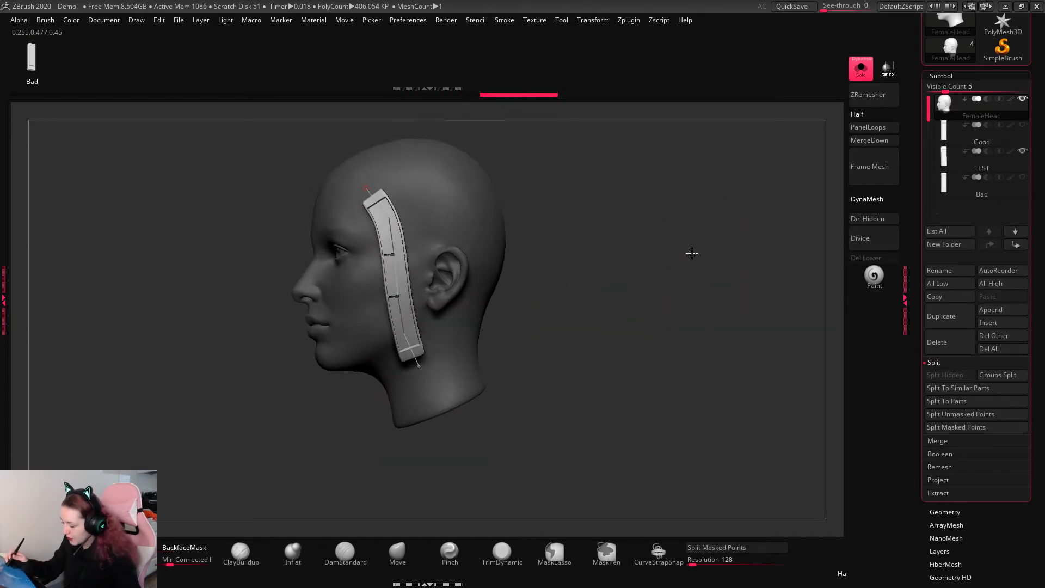
key("ctrl+z")
mouse_move(346, 172)
left_mouse_down()
mouse_move(392, 264)
mouse_move(490, 386)
left_mouse_up()
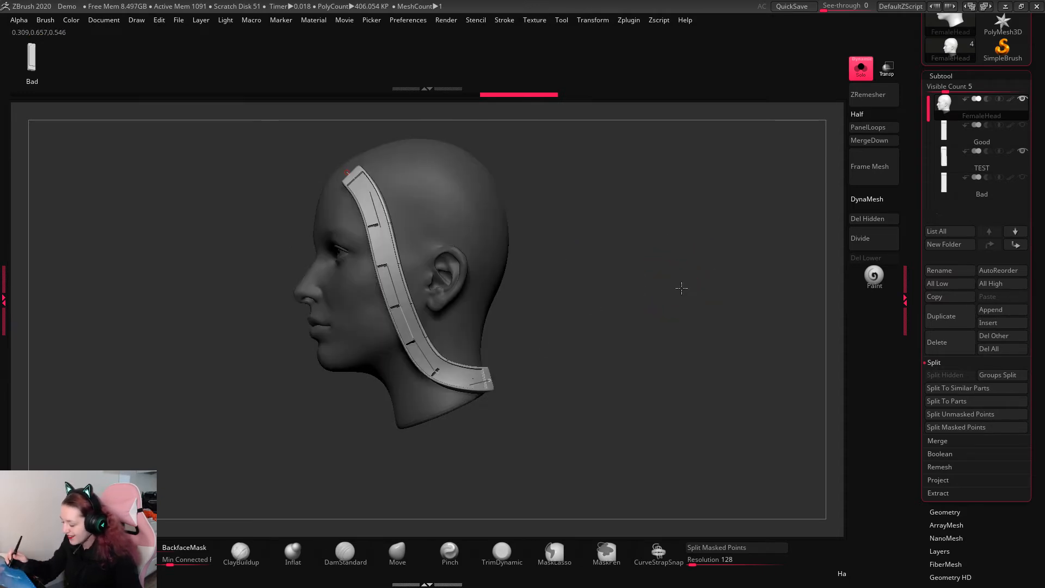
left_click_drag(682, 288, 758, 320, "alt")
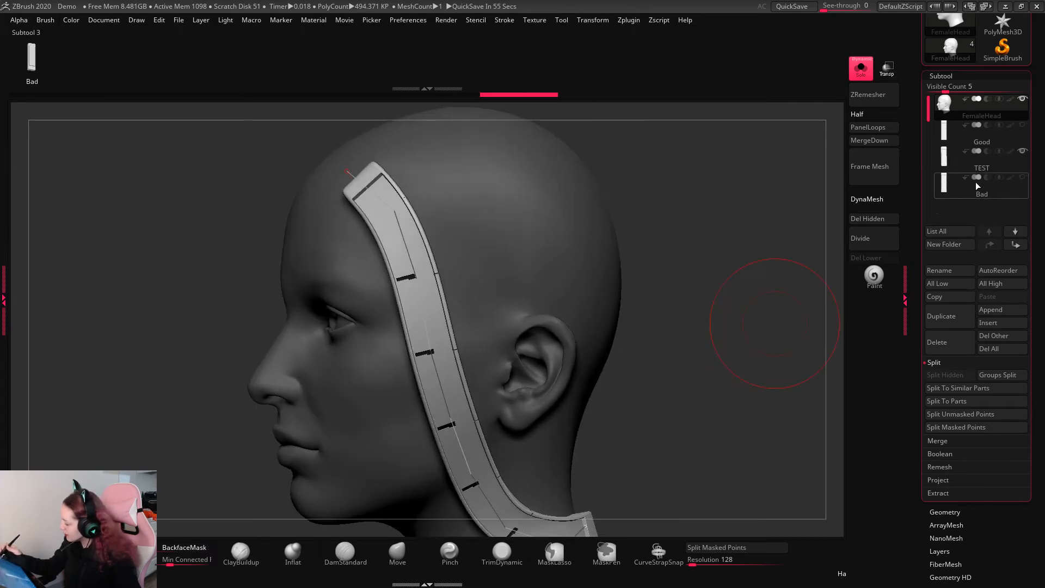
Step: Examine the Bad strap subtool's uneven polygroup boundaries with polyframes on, and return to the FemaleHead subtool
left_click(976, 182)
key("shift+f")
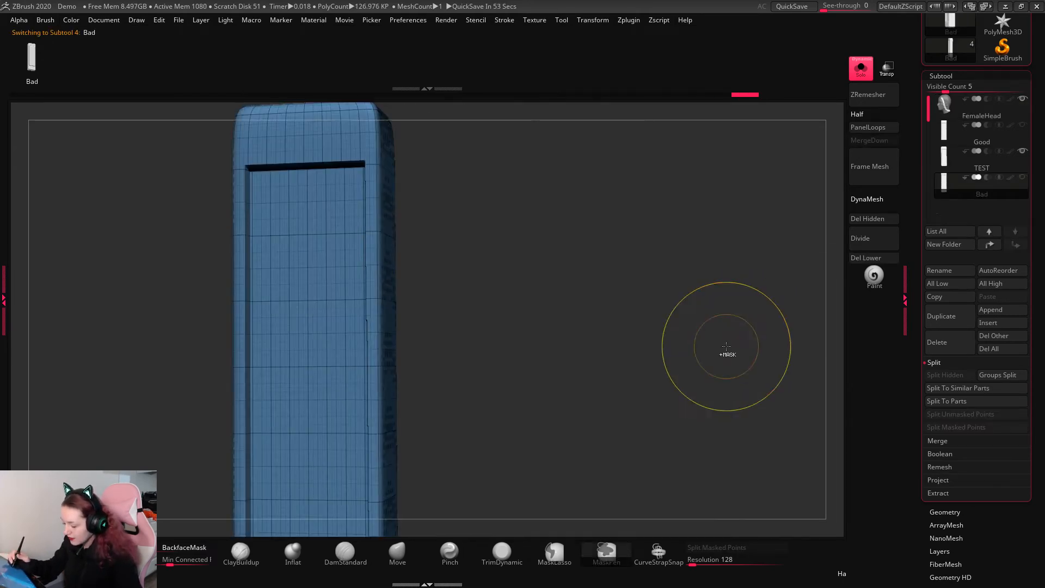
key("ctrl+z")
mouse_move(726, 346)
left_mouse_down("shift")
mouse_move(702, 373)
mouse_move(775, 320)
left_mouse_up("shift")
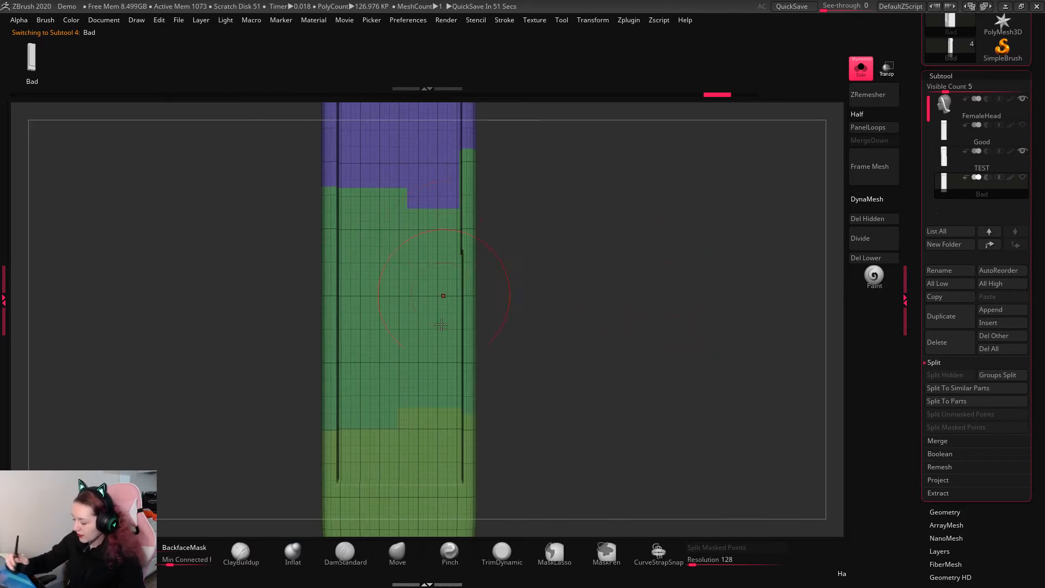
left_click_drag(618, 254, 601, 315, "alt")
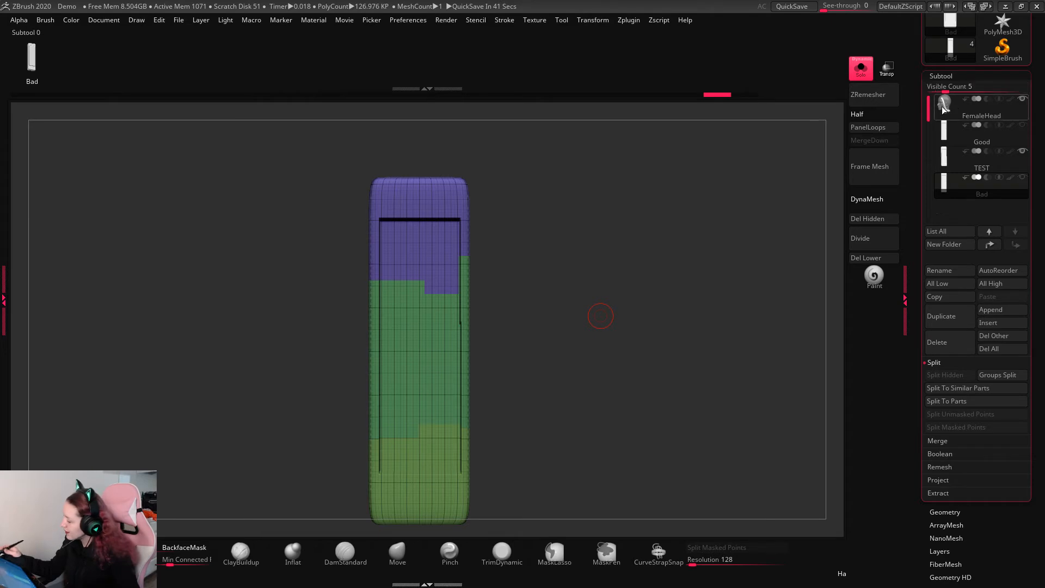
mouse_move(951, 106)
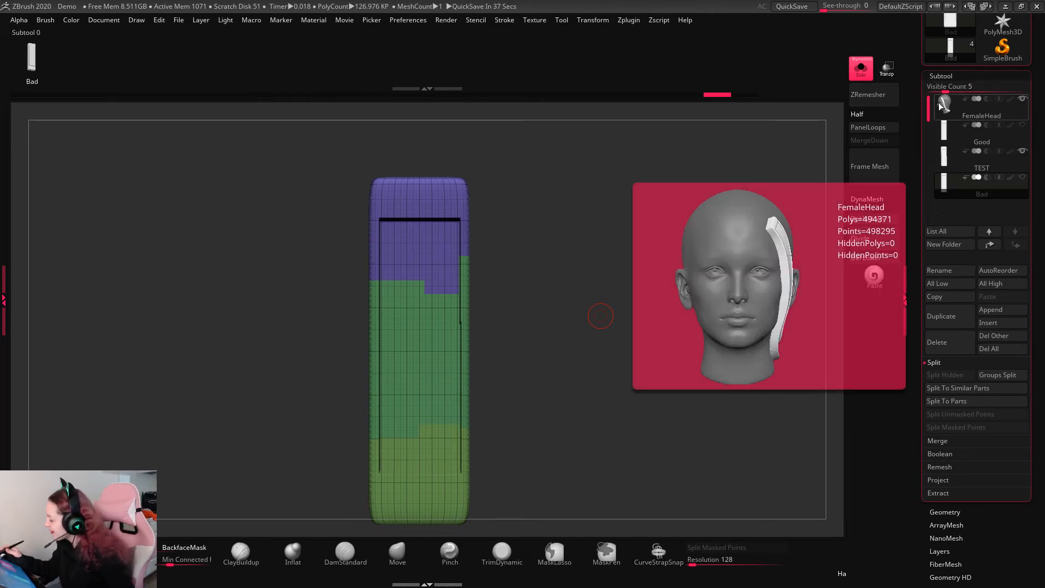
left_click(940, 106)
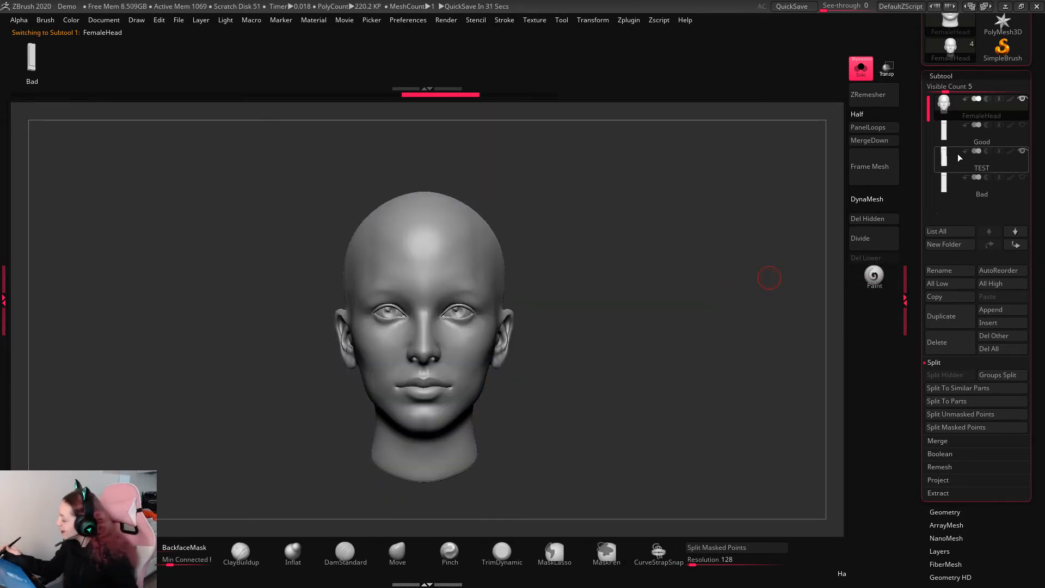
Step: Select the Good strap subtool, open its geometry settings, and turn on polyframes to show its three polygroups
left_click(945, 128)
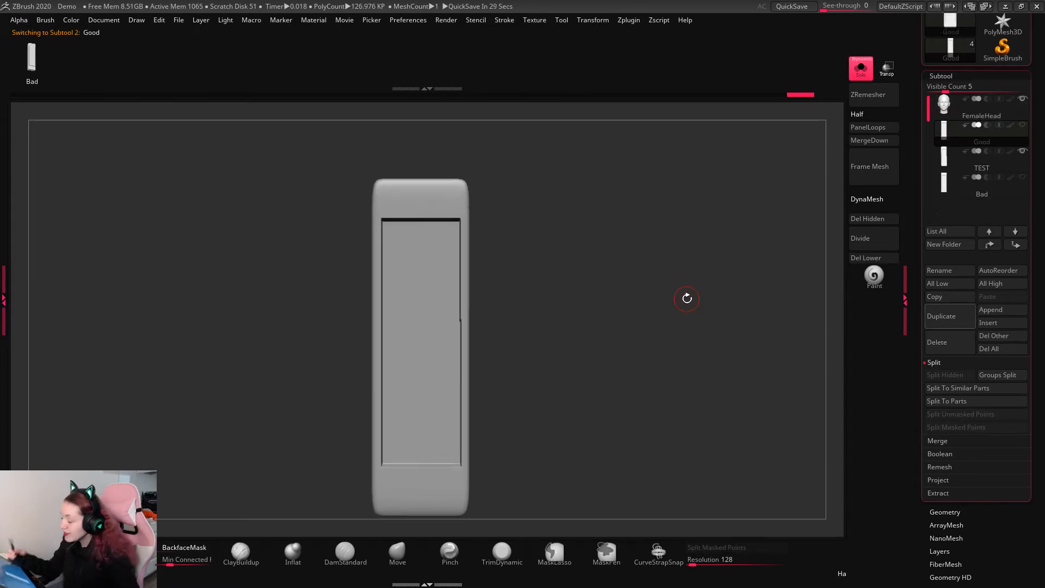
left_click(947, 76)
left_click(945, 88)
key("shift+f")
left_click_drag(724, 425, 743, 444, "alt")
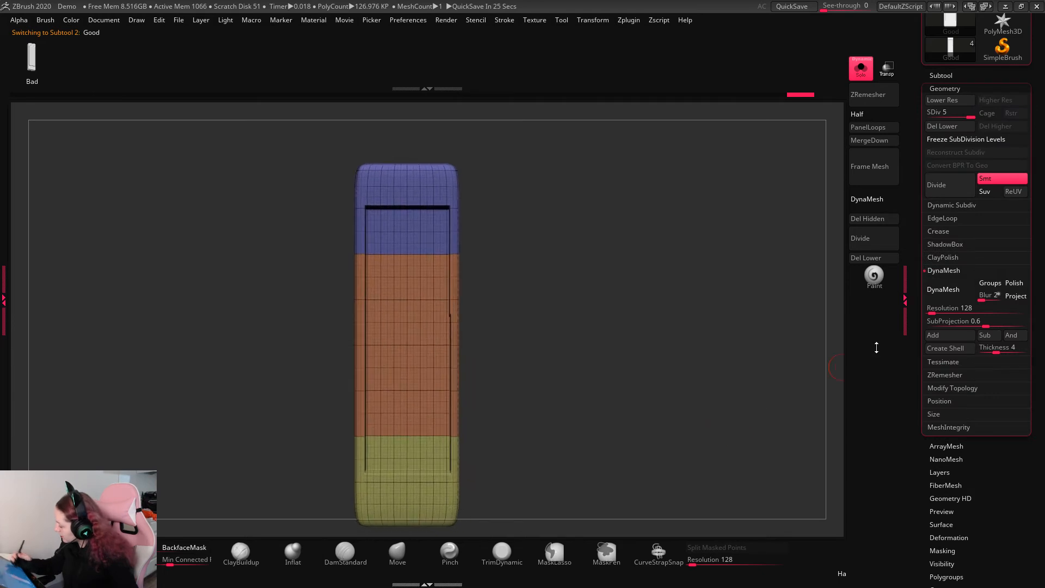
Step: Try DynaMesh on the Good strap at resolution 128, inspecting the polygroup boundaries up close, and undo it
left_click(939, 292)
left_click(844, 318)
left_click_drag(759, 372, 557, 331, "alt")
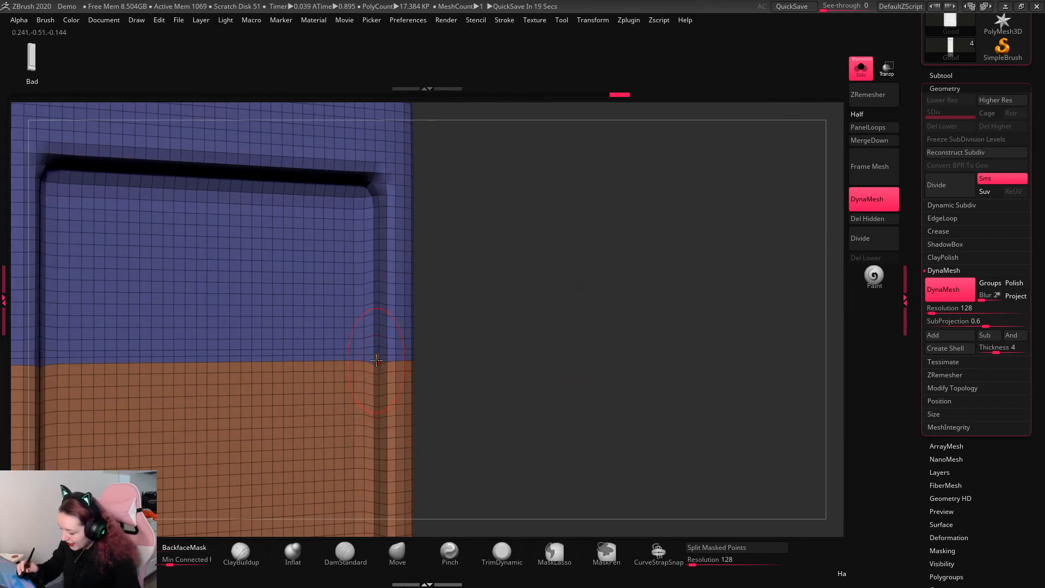
left_click_drag(504, 302, 545, 301)
left_click_drag(629, 265, 570, 277)
left_click_drag(782, 260, 160, 400)
left_click_drag(783, 289, 566, 296)
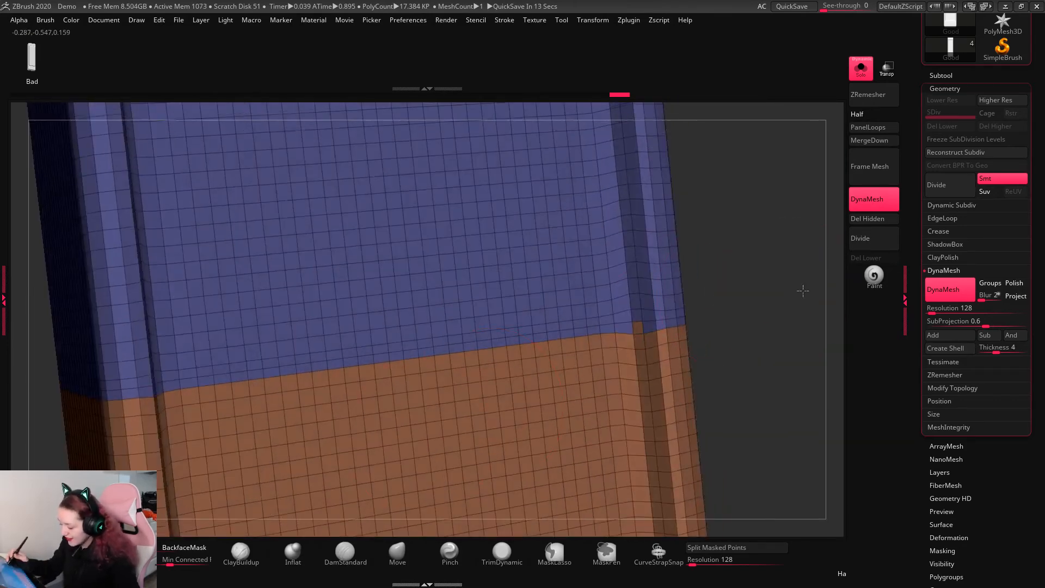
left_click_drag(802, 290, 858, 277)
key("f")
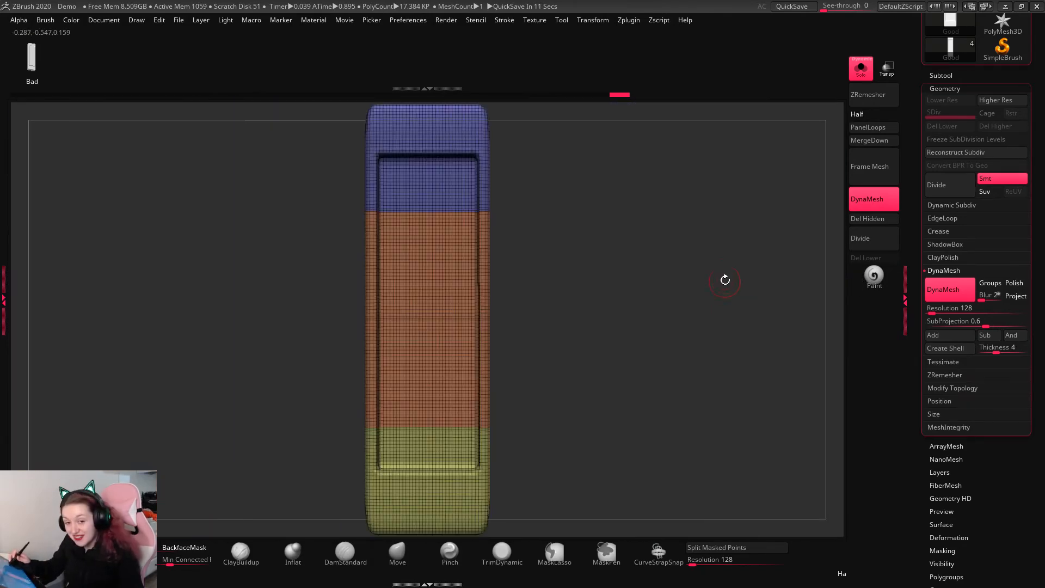
key("ctrl+z")
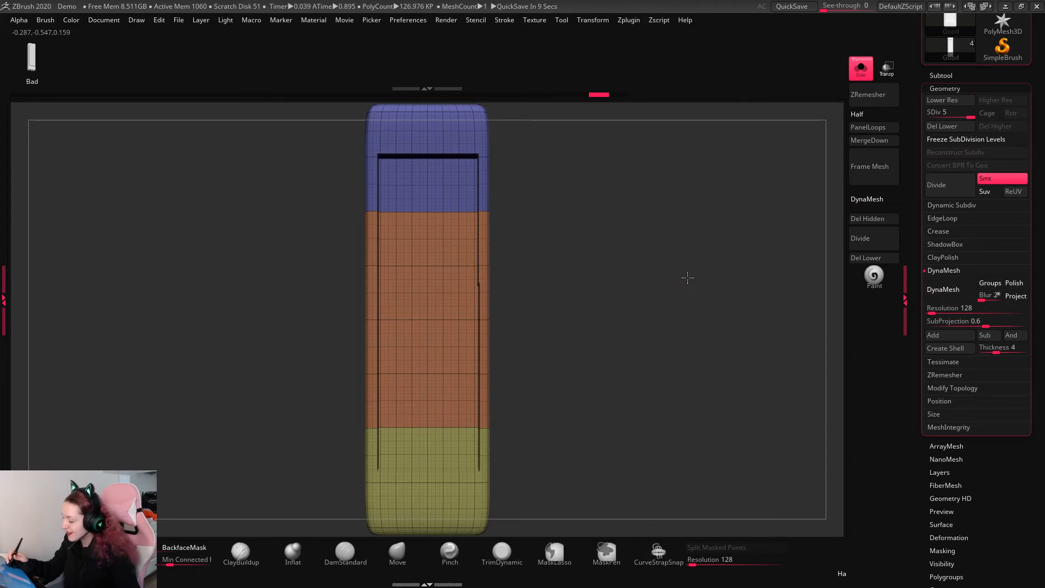
Step: Divide the Good strap once more to subdivision level 6 and display its polyframes
left_click_drag(687, 278, 641, 336, "alt")
key("shift+f")
key("shift+f")
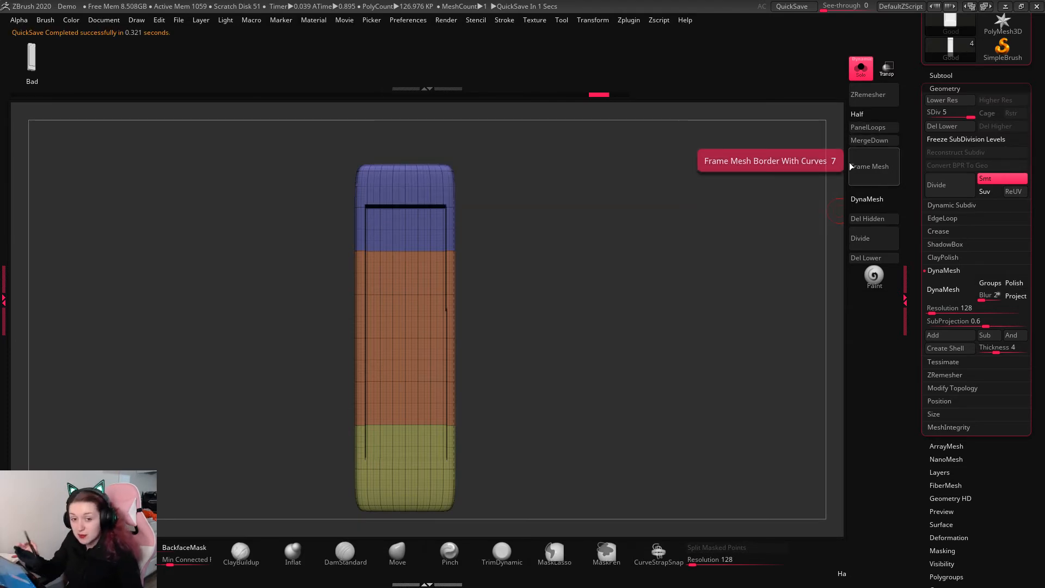
key("shift+f")
left_click(945, 185)
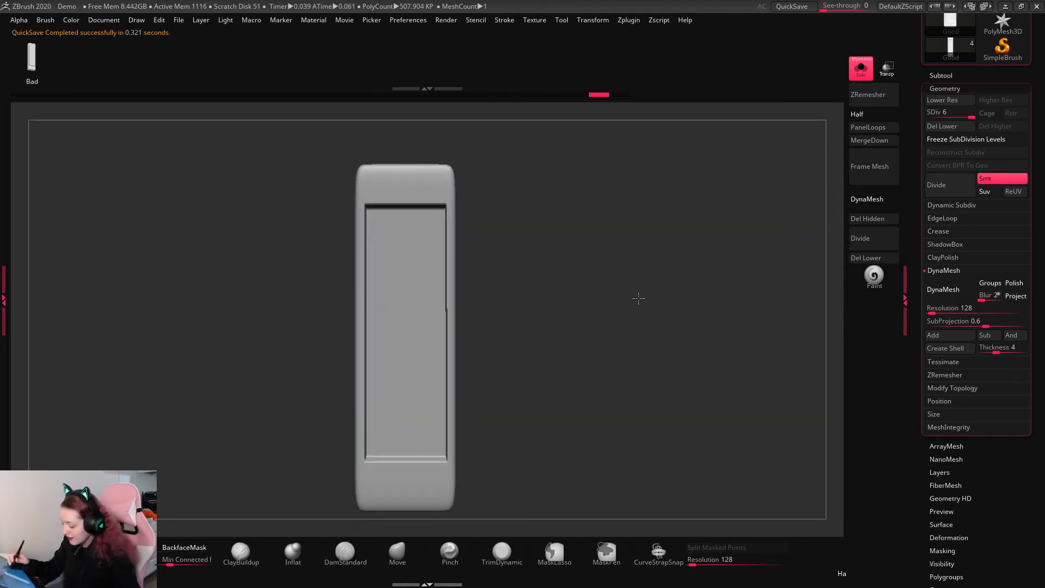
right_click_drag(638, 298, 641, 302, "ctrl")
key("space")
key("shift+f")
key("shift+f")
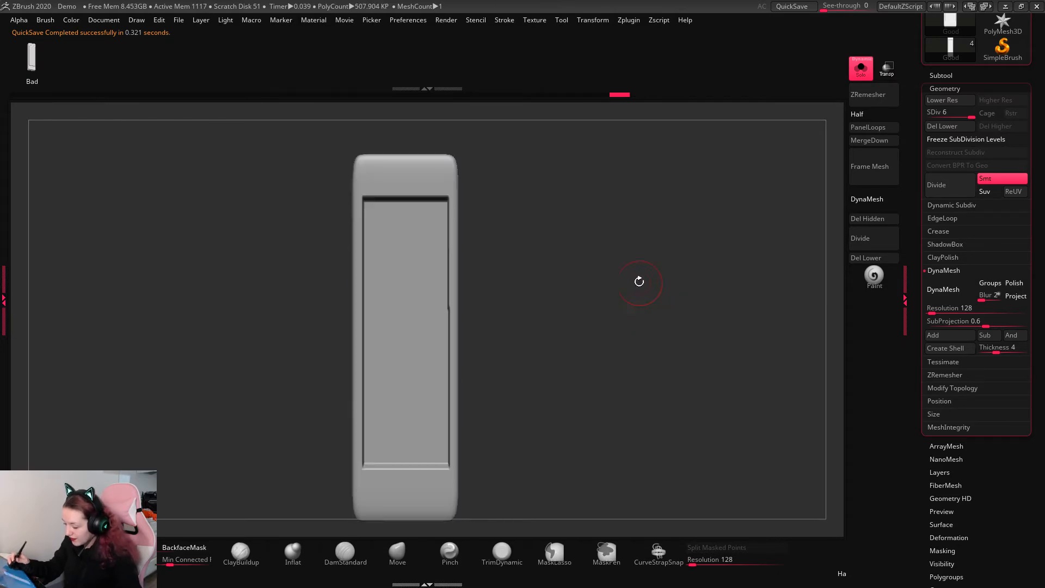
key("shift+f")
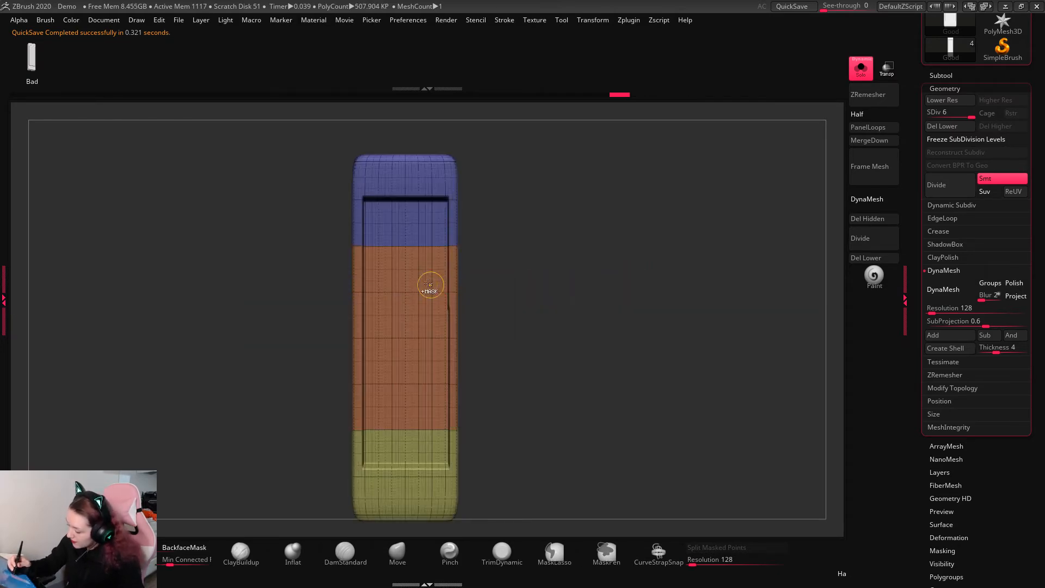
Step: Mask five symmetrical pairs of round dots down the Good strap's recessed panel, redoing the misplaced ones
left_click_drag(431, 277, 422, 284, "ctrl")
key("ctrl+z")
key("ctrl+z")
left_click_drag(423, 222, 424, 220, "ctrl")
left_click_drag(424, 337, 426, 344, "ctrl")
left_click_drag(428, 384, 427, 394, "ctrl")
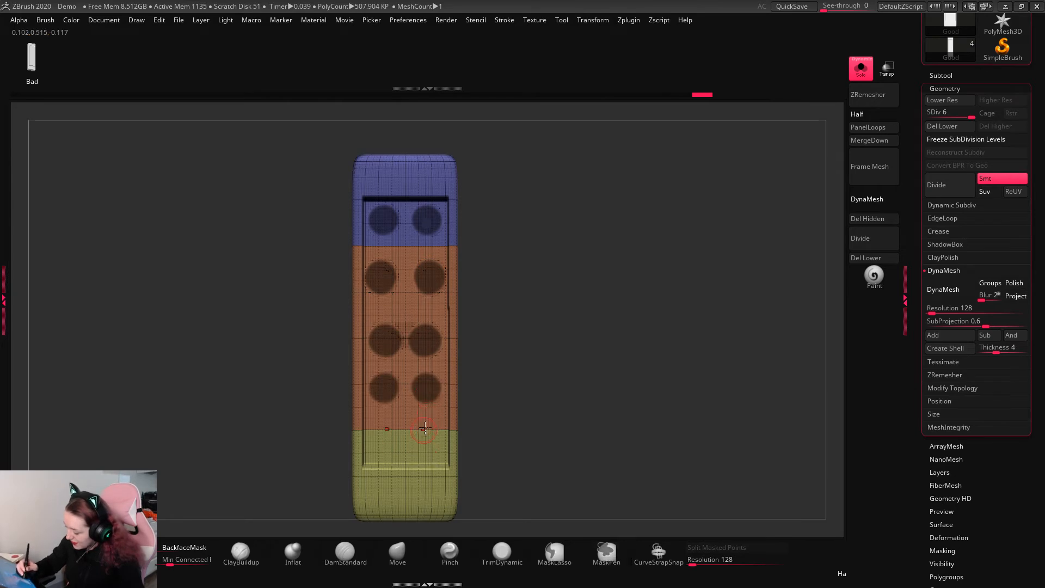
left_click_drag(426, 430, 428, 425, "ctrl")
key("ctrl+z")
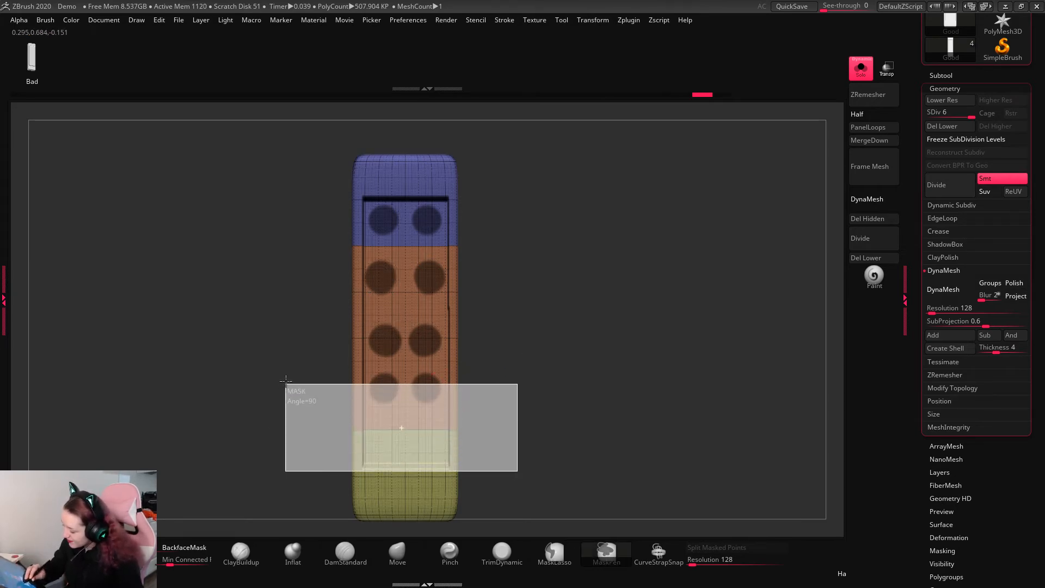
key("ctrl+z")
left_click_drag(426, 392, 427, 381, "ctrl")
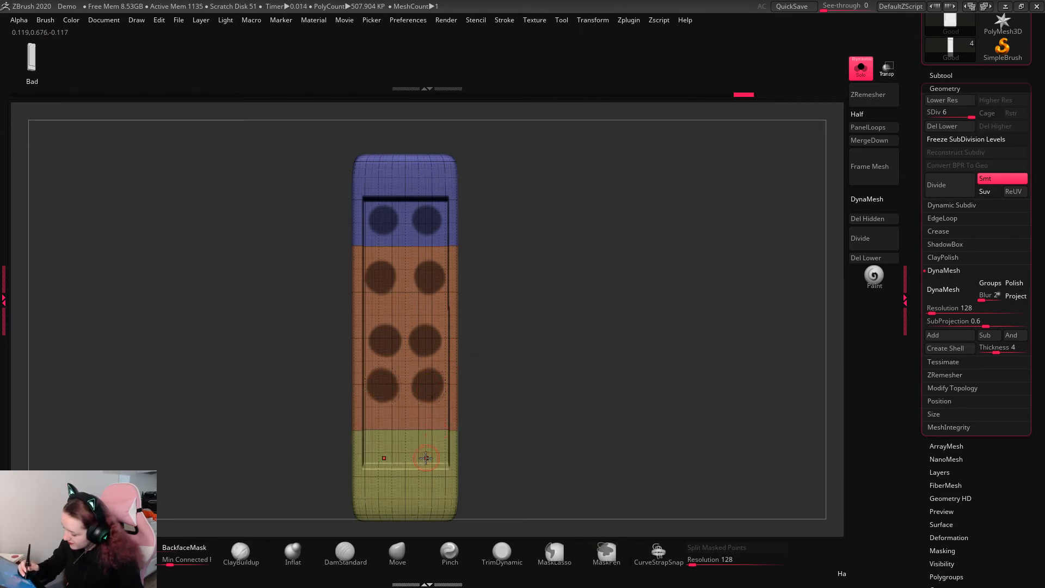
left_click_drag(429, 445, 427, 451, "ctrl")
Step: Erase the mask at the centre of each dot so that the five pairs form rings
left_click_drag(427, 387, 424, 386, "ctrl+alt")
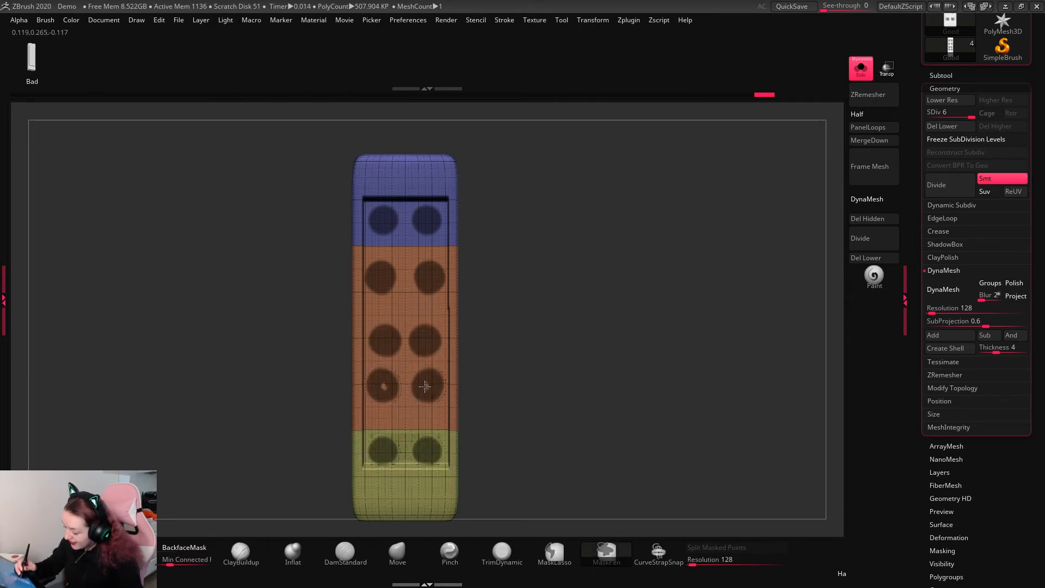
left_click_drag(427, 450, 427, 449, "ctrl+alt")
left_click_drag(425, 344, 423, 343, "ctrl+alt")
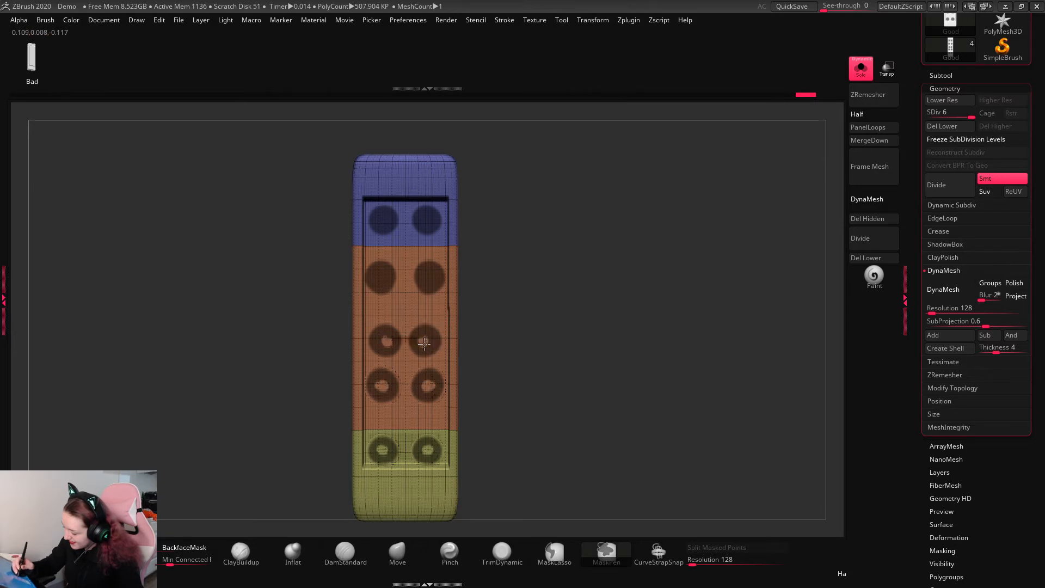
left_click_drag(427, 221, 428, 220, "ctrl+alt")
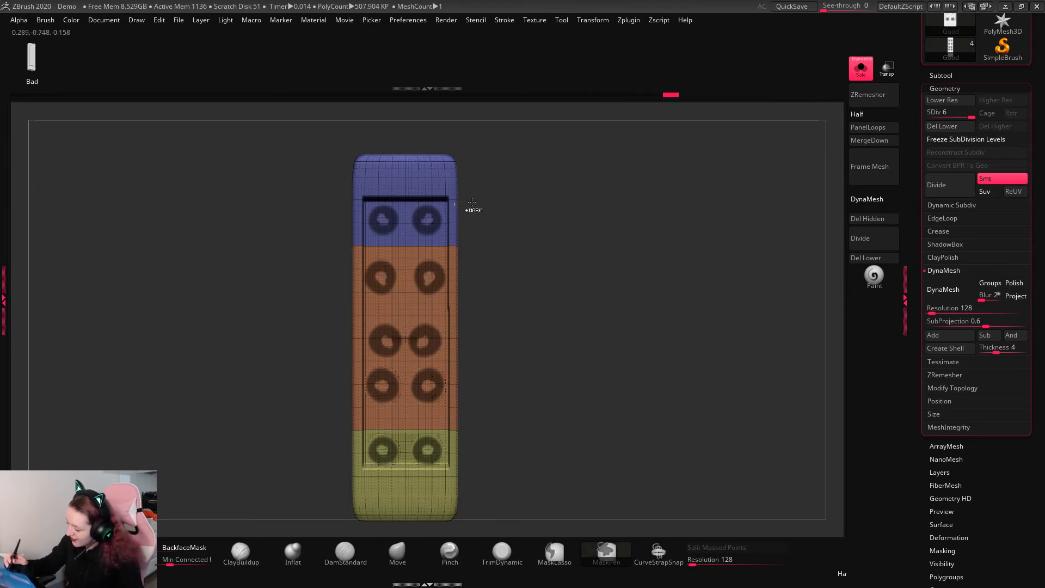
Step: Invert the mask to inflate the rings into raised details with the Gizmo, and clear the mask
left_click(624, 264, "ctrl")
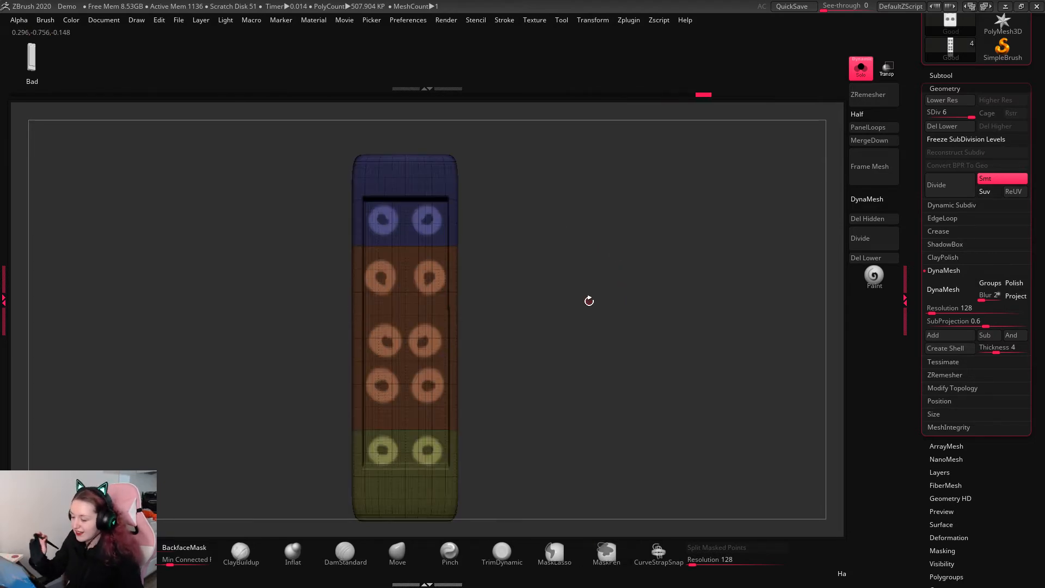
key("w")
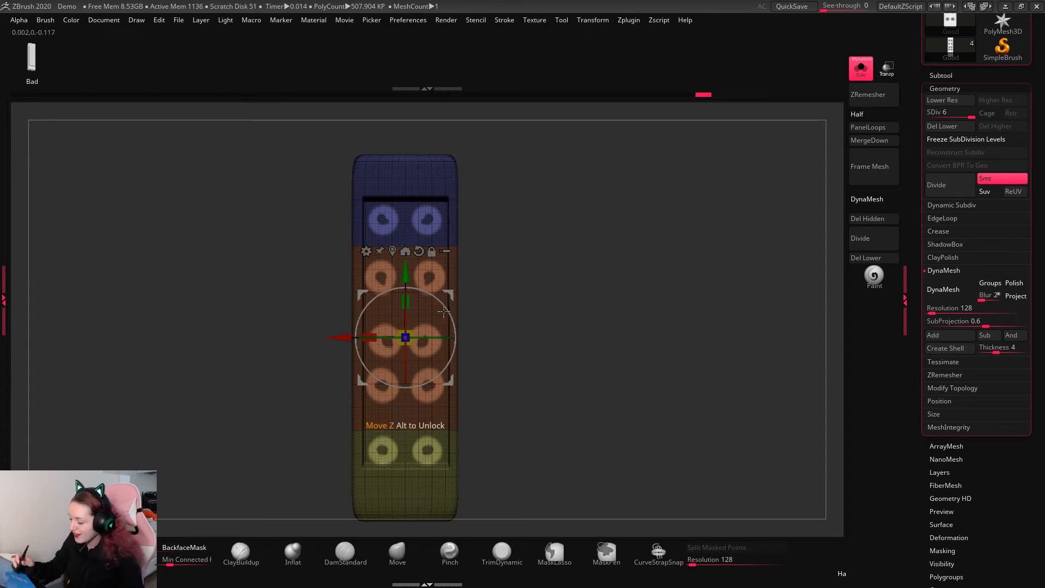
left_click_drag(412, 331, 444, 302, "ctrl")
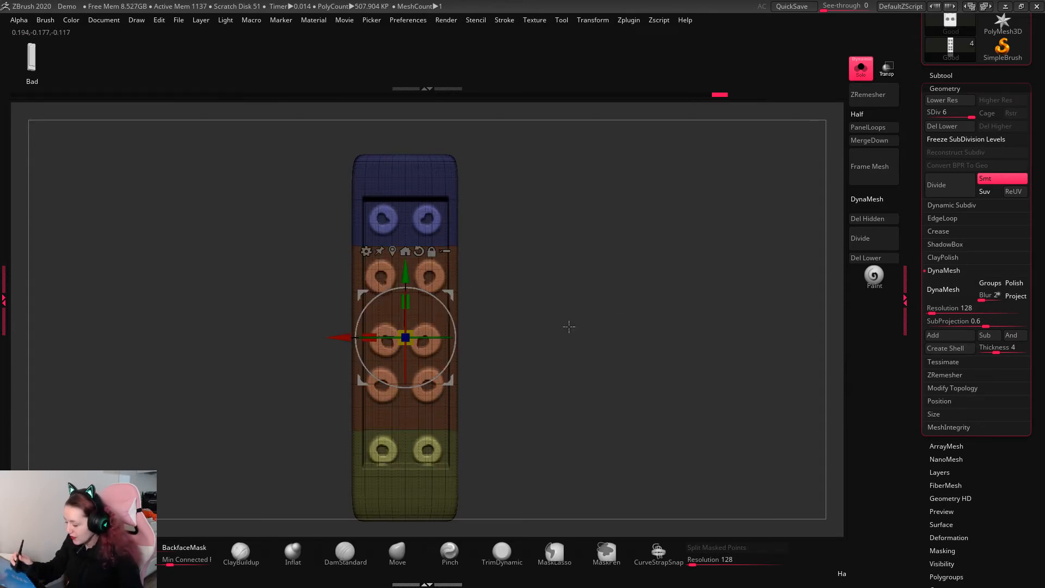
mouse_move(566, 326)
left_mouse_down()
mouse_move(653, 293)
mouse_move(594, 312)
left_mouse_up()
key("shift+f")
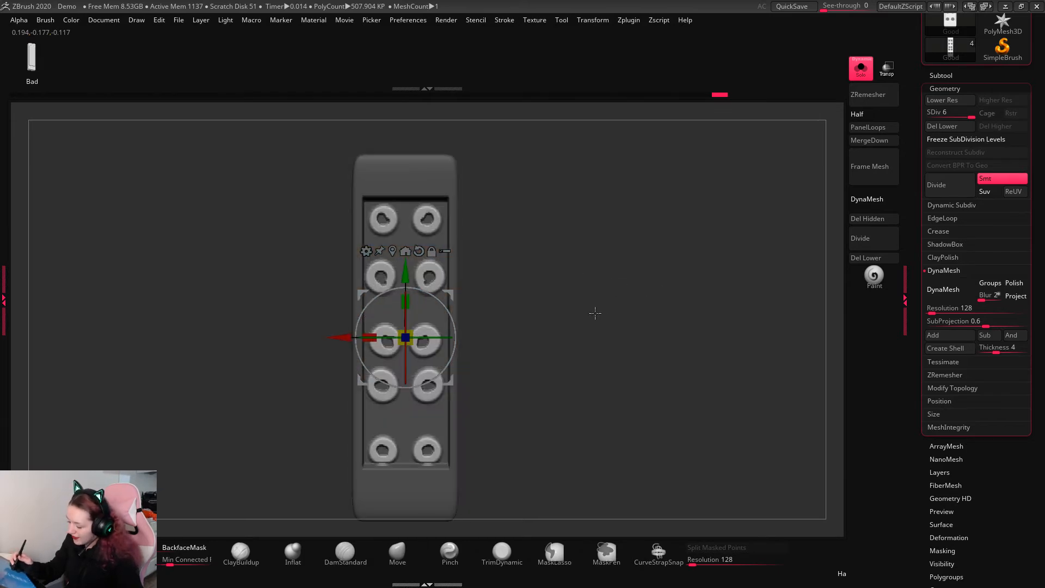
mouse_move(620, 258)
left_mouse_down("ctrl")
mouse_move(652, 297)
mouse_move(648, 274)
left_mouse_up("ctrl")
key("q")
Step: Examine the raised rings on the Good strap with polyframes on and off
right_click(648, 283)
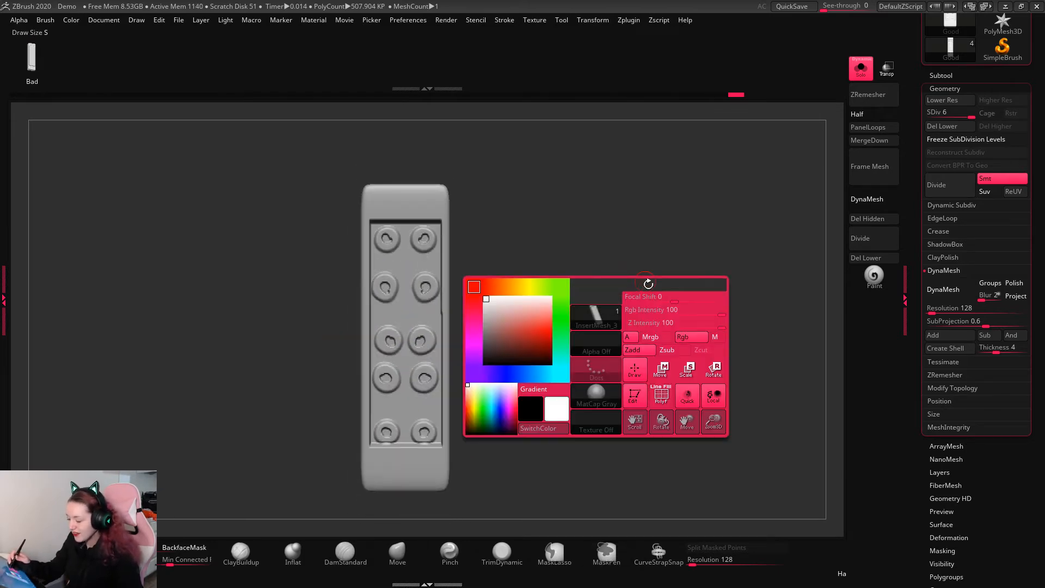
right_click(680, 264)
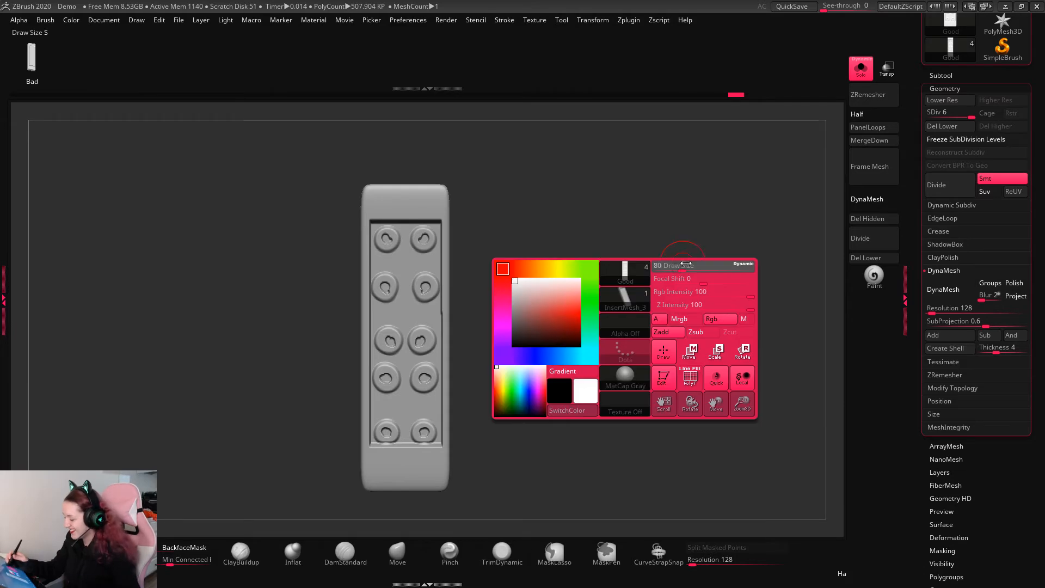
left_click_drag(684, 311, 683, 299, "alt")
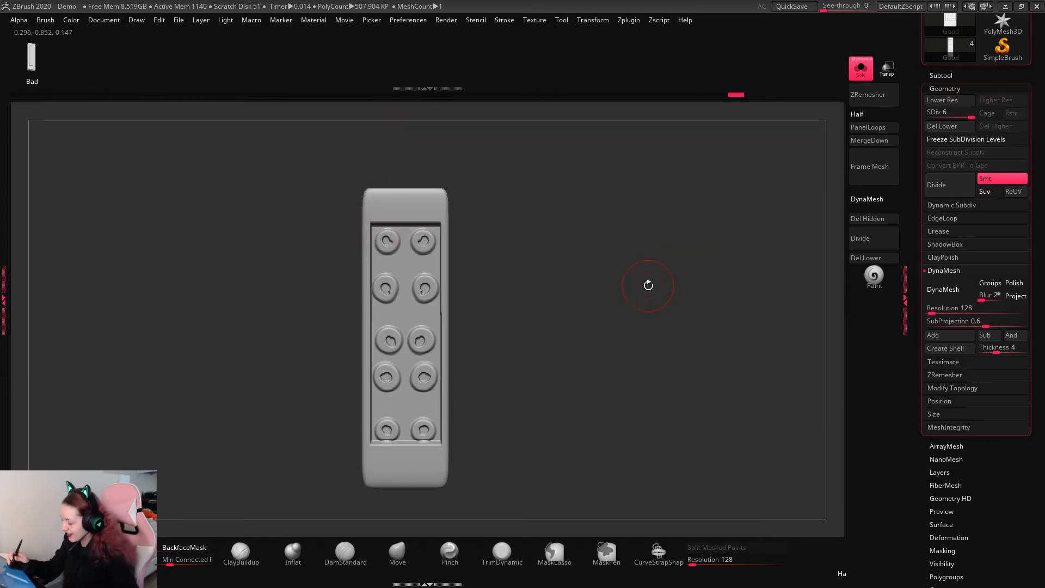
left_click_drag(671, 304, 632, 386, "alt")
key("shift+f")
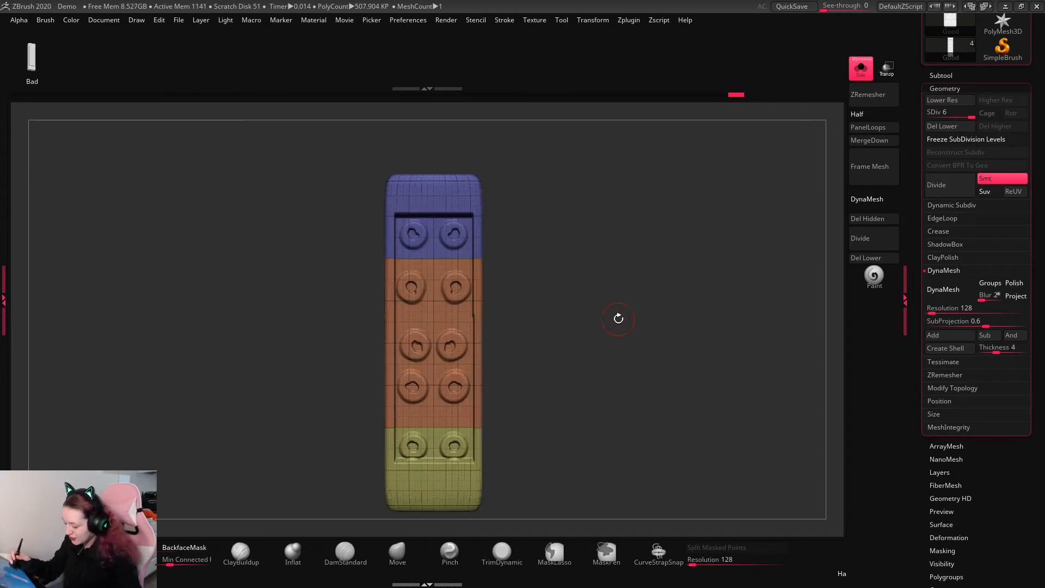
key("shift+f")
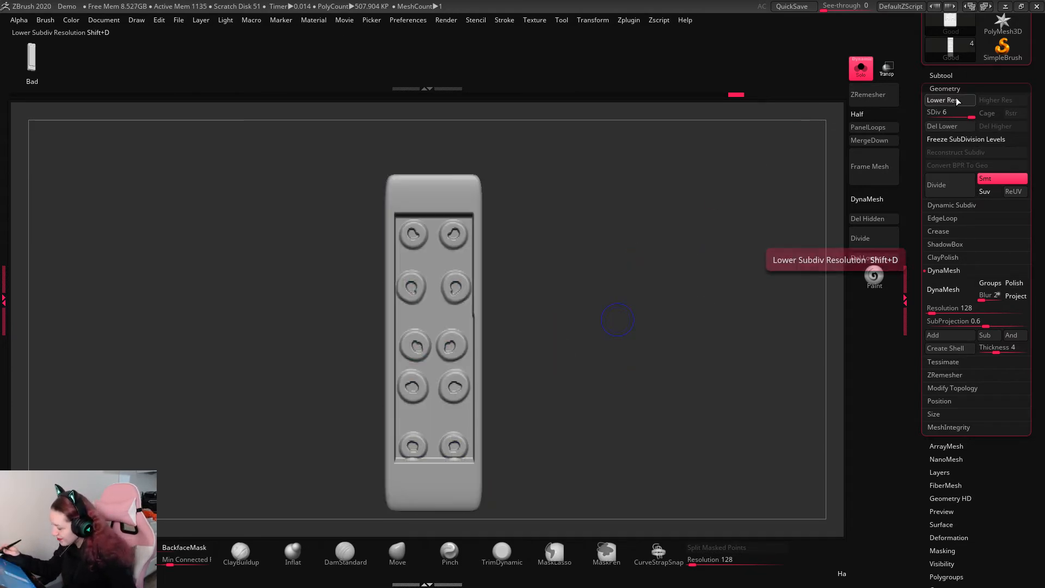
Step: Lower the strap mesh to subdivision level 5, delete its higher and lower subdivision levels, and check the wireframe
left_click(957, 101)
left_click(1002, 101)
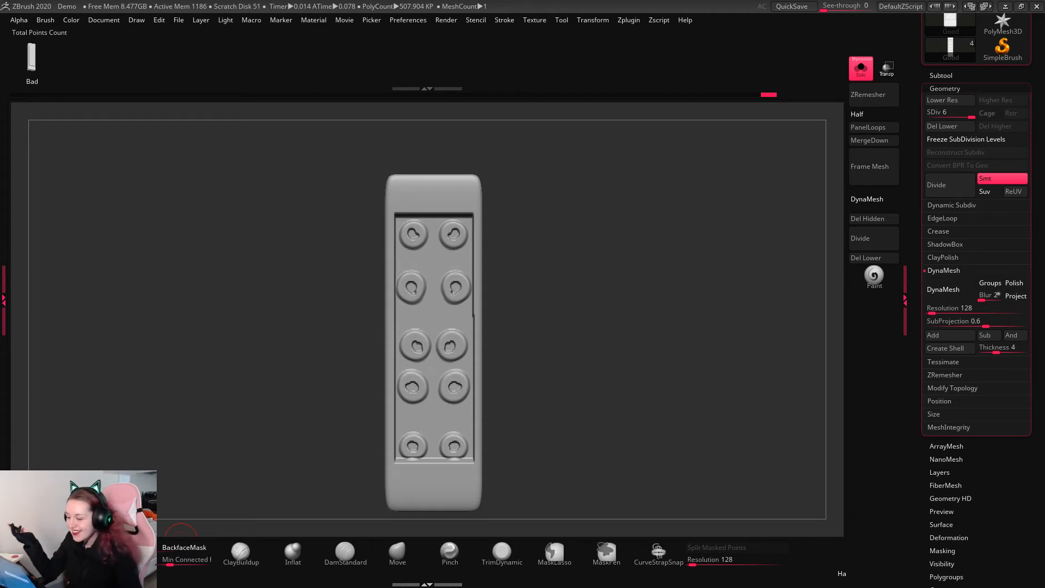
left_click(957, 103)
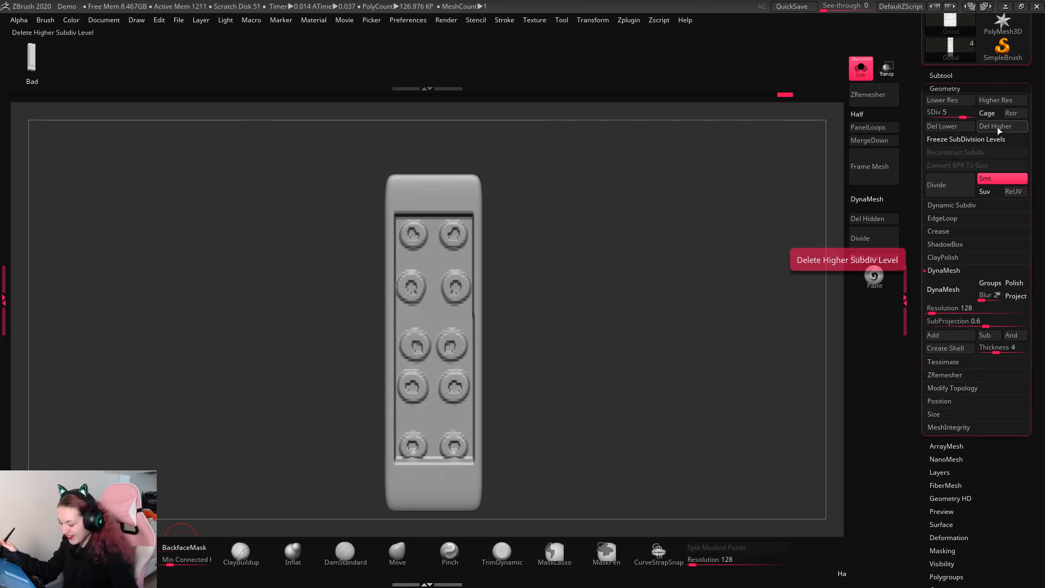
left_click(998, 127)
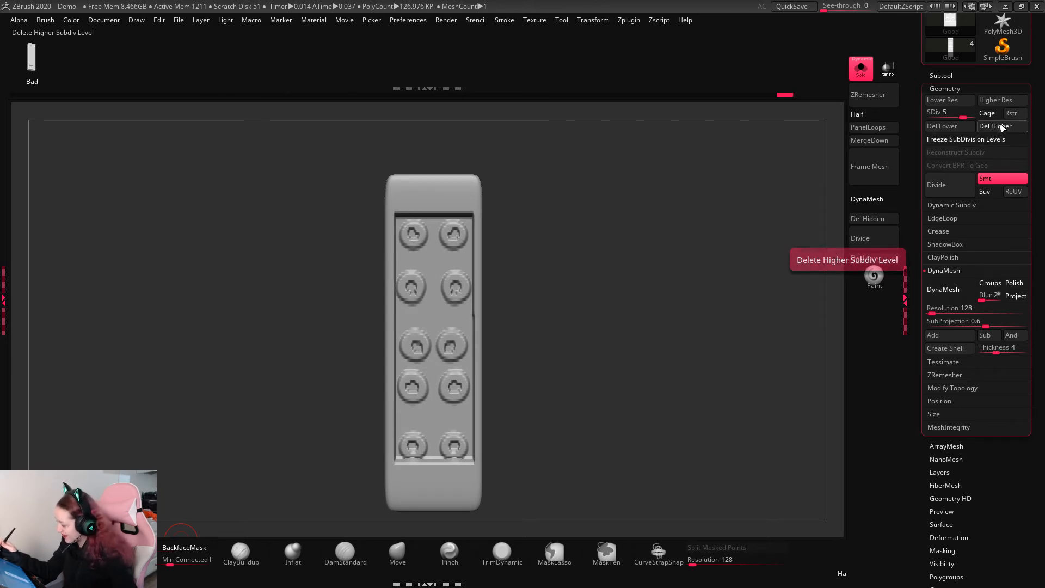
left_click(949, 128)
left_click_drag(633, 261, 651, 259, "alt")
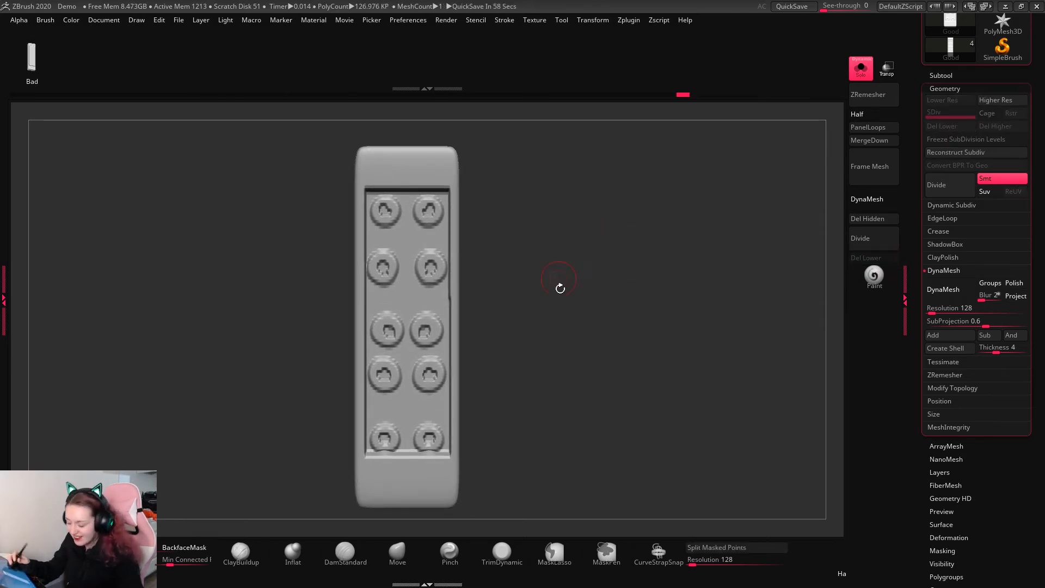
key("shift+f")
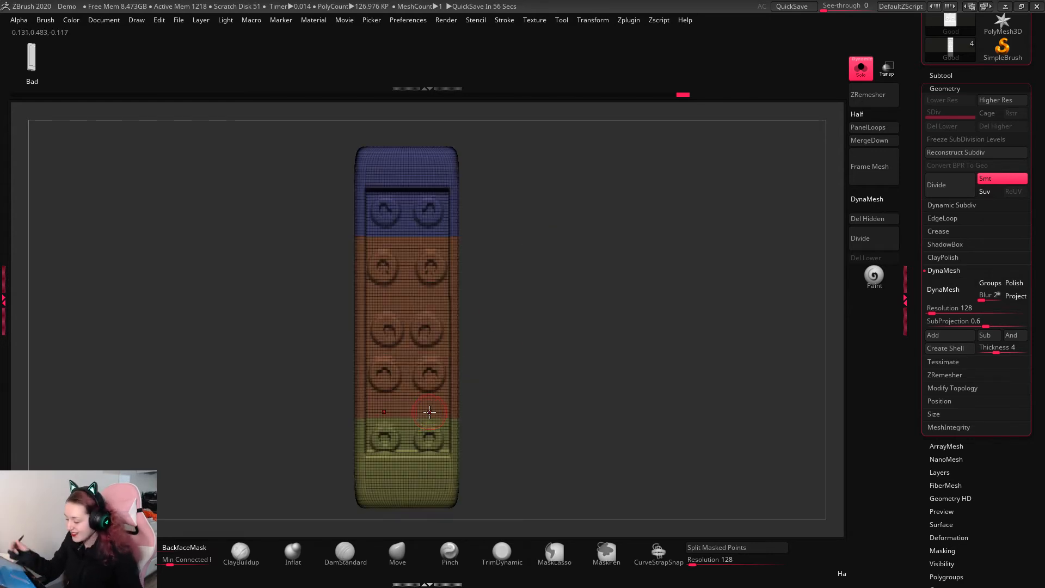
key("shift+f")
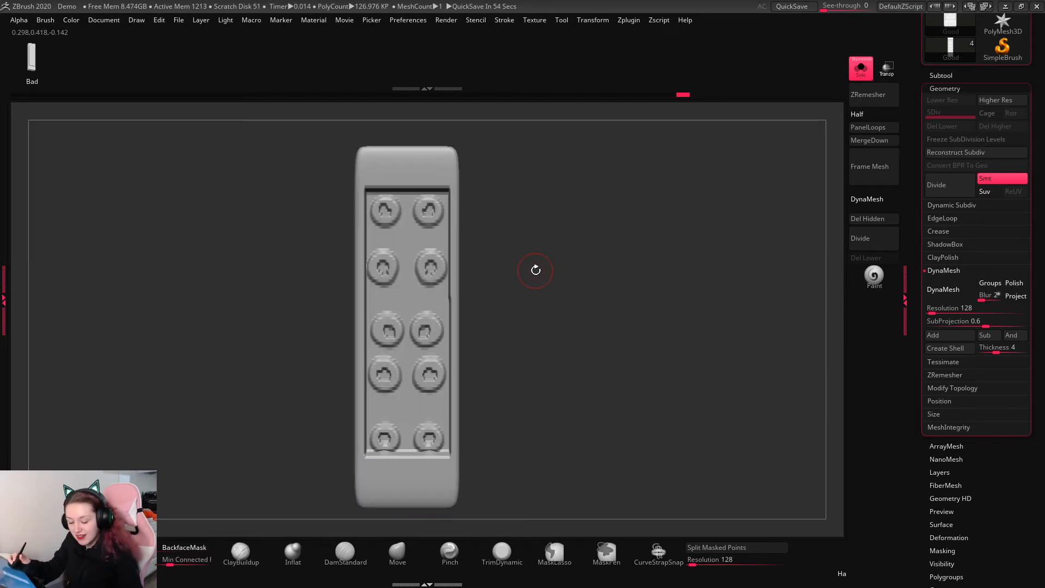
Step: Create a new InsertMesh brush from the active strap mesh instead of appending it to the existing brush
key("b")
left_click(362, 563)
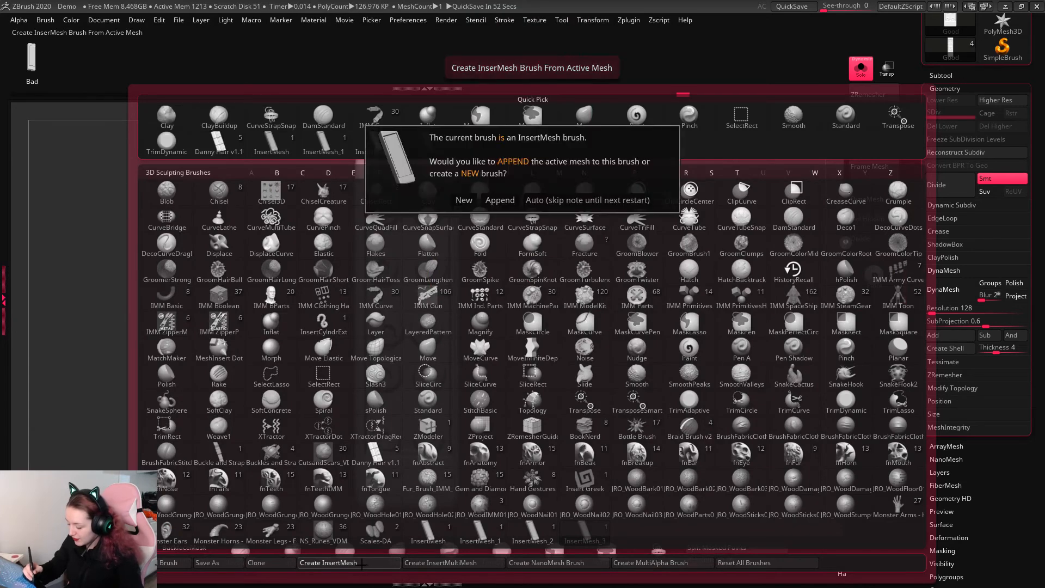
left_click(463, 200)
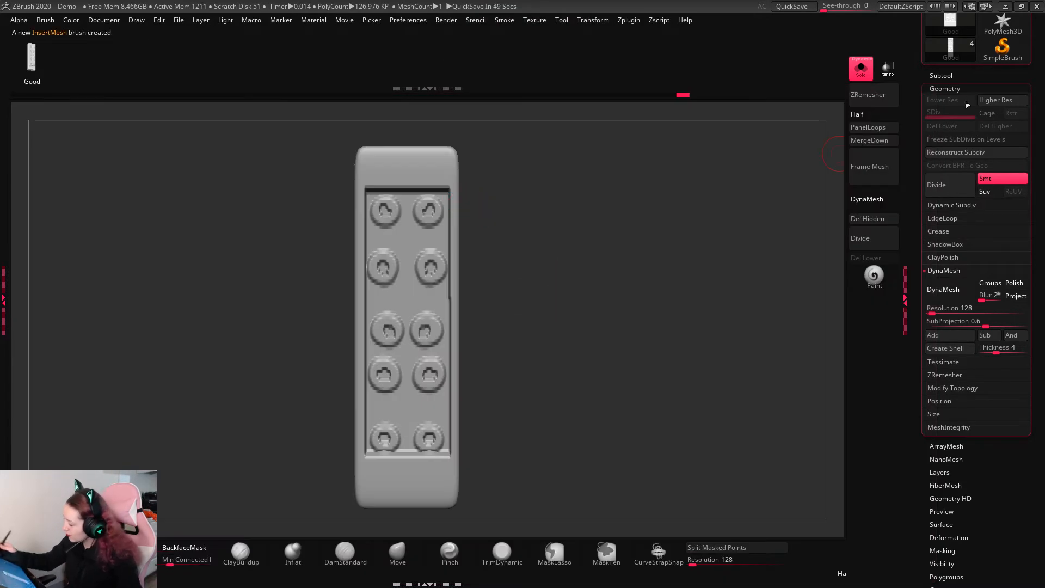
Step: Make the FemaleHead subtool active and turn off Solo display
left_click(944, 88)
left_click(940, 75)
left_click(944, 112)
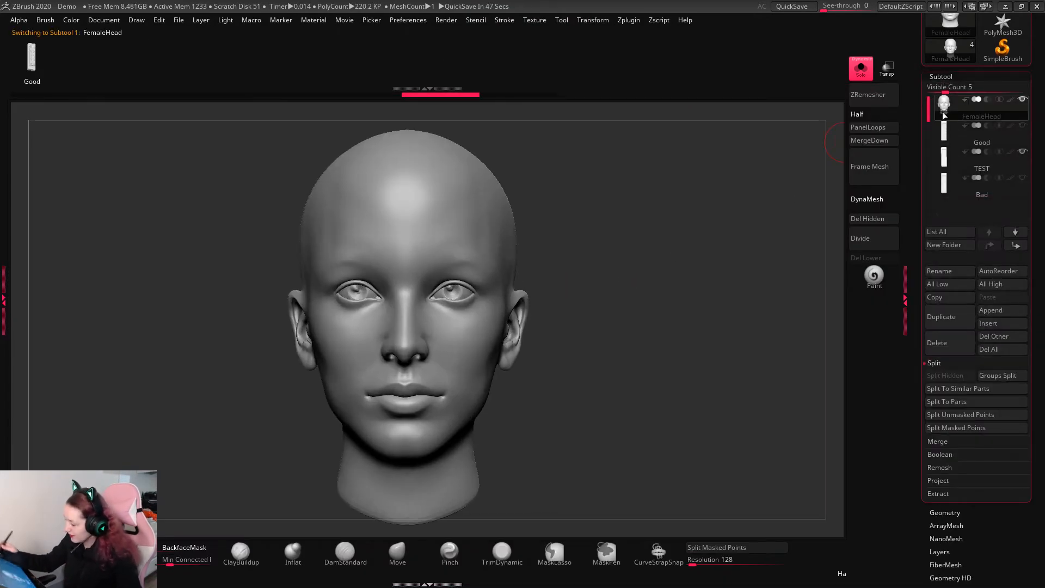
left_click(860, 67)
Step: Try inserting the strap mesh on the side of the head and undo the insertions
left_click_drag(697, 249, 700, 251)
left_click_drag(407, 203, 524, 354)
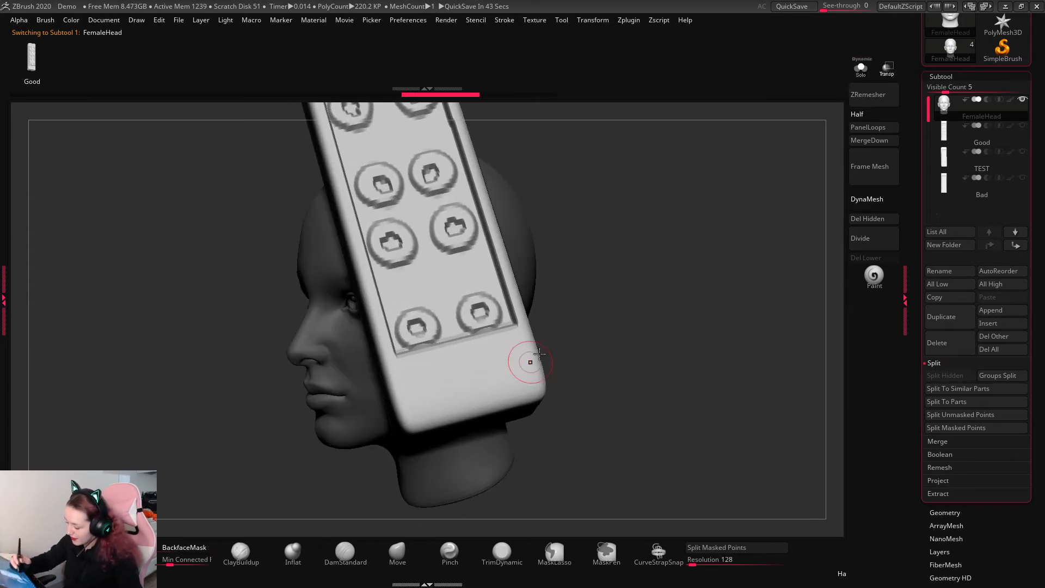
left_click_drag(664, 257, 704, 282)
left_click_drag(544, 258, 585, 426)
key("ctrl+z")
key("ctrl+z")
key("ctrl+z")
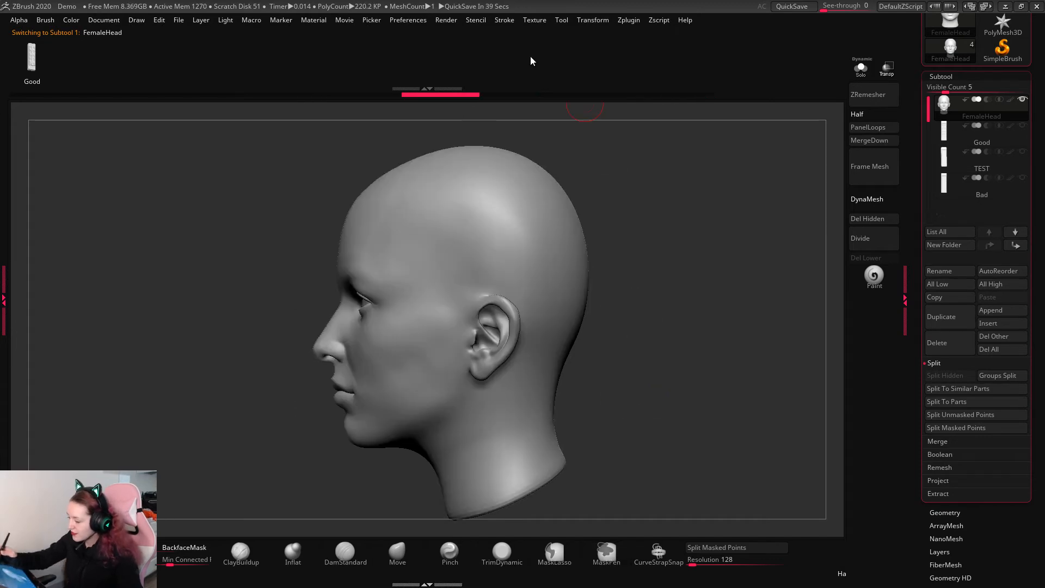
Step: Turn on Curve Mode for the strap brush and enable Weld Points and Stretch in its modifiers
left_click(506, 20)
left_click(533, 225)
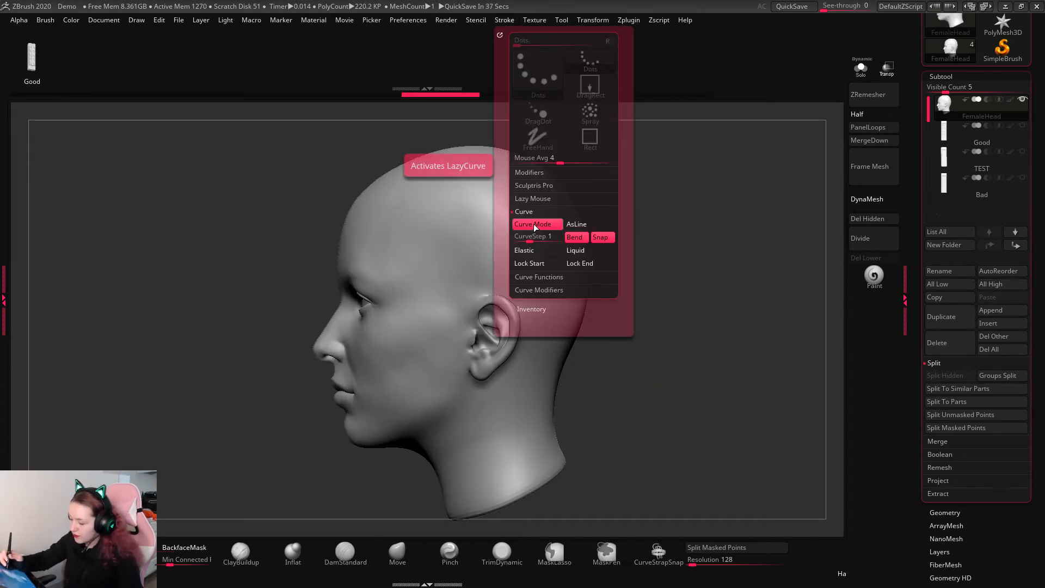
left_click(49, 21)
left_click_drag(130, 445, 130, 133)
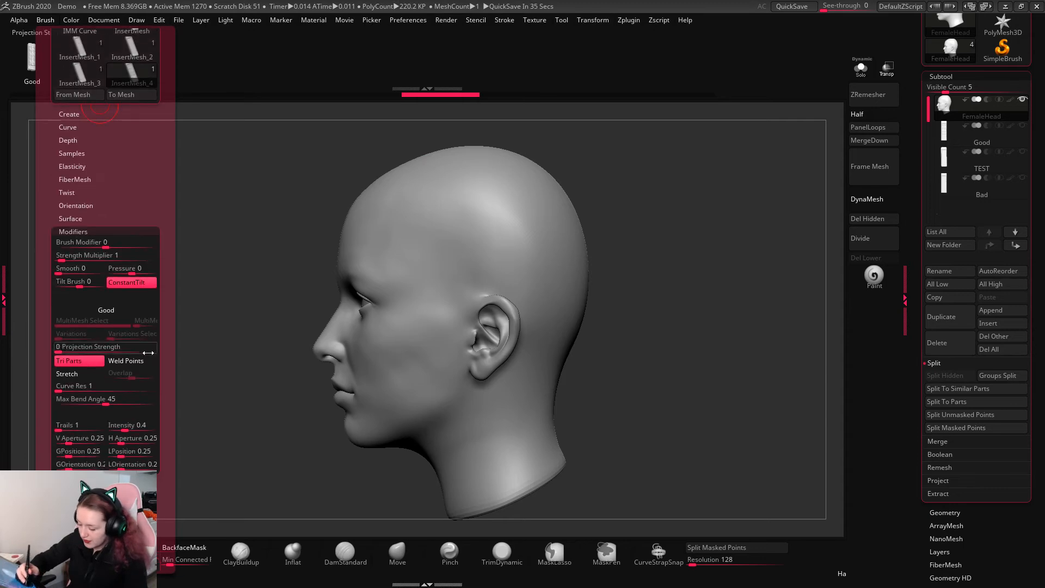
left_click(129, 361)
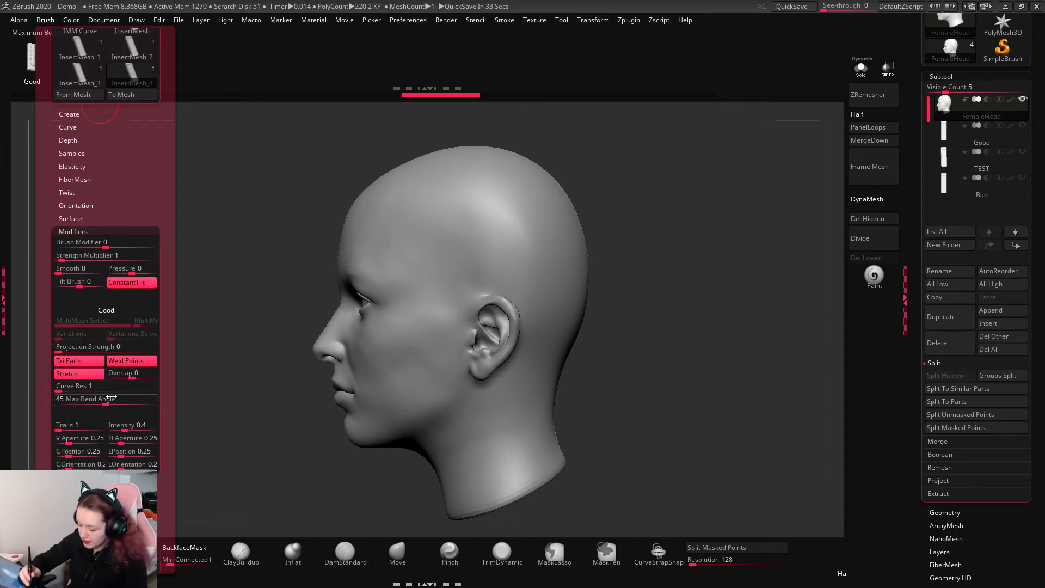
Step: Draw a test strap curve from the forehead down the side of the face and inspect it up close
mouse_move(408, 201)
left_mouse_down()
mouse_move(426, 221)
mouse_move(482, 447)
left_mouse_up()
mouse_move(685, 283)
left_mouse_down("alt")
mouse_move(695, 320)
mouse_move(751, 261)
mouse_move(793, 269)
mouse_move(784, 240)
left_mouse_up("alt")
right_click_drag(784, 239, 746, 268, "ctrl")
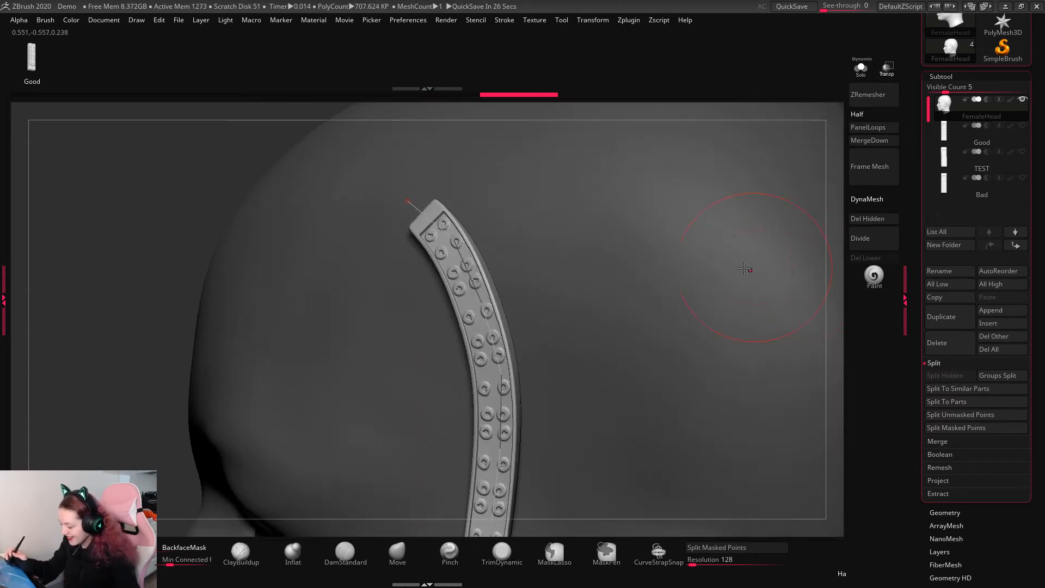
mouse_move(729, 338)
right_mouse_down("ctrl")
mouse_move(746, 303)
mouse_move(724, 282)
mouse_move(712, 305)
right_mouse_up("ctrl")
Step: Increase the draw size, redraw the strap wider from the temple down to the neck, and undo it
key("space")
left_click_drag(708, 283, 737, 280)
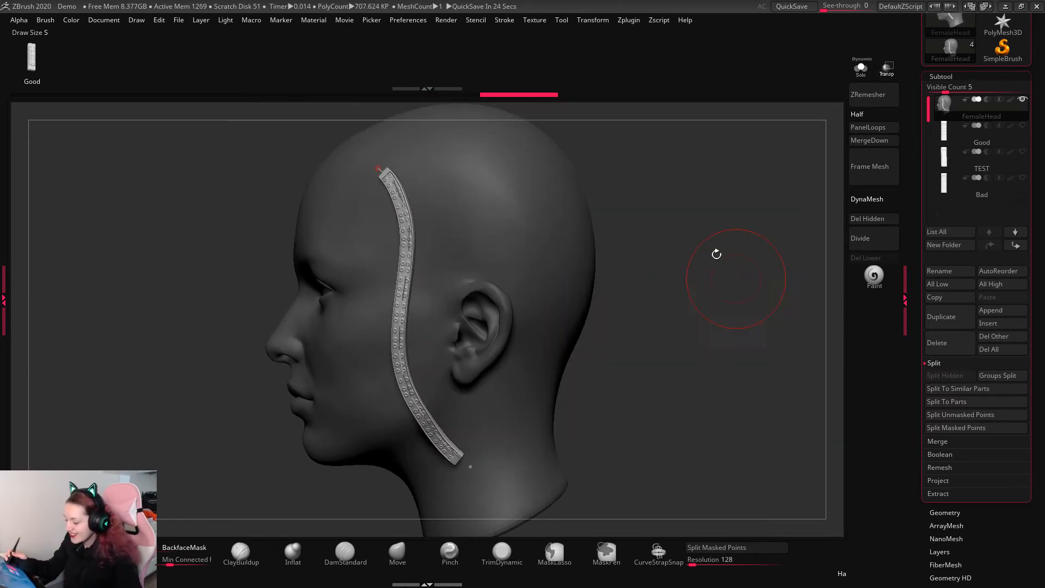
key("ctrl+z")
left_click_drag(380, 181, 497, 494)
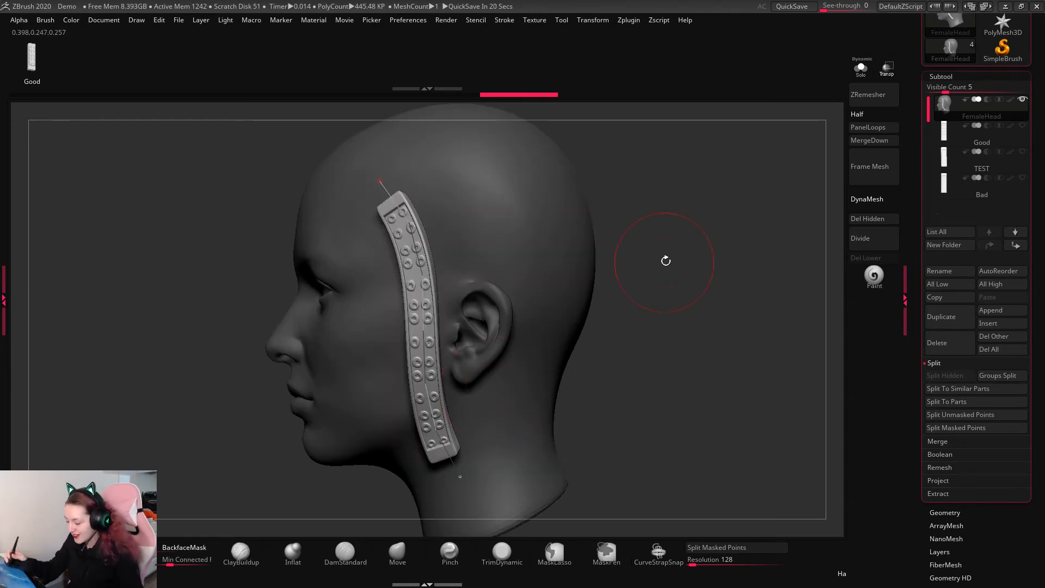
left_click_drag(688, 256, 690, 248)
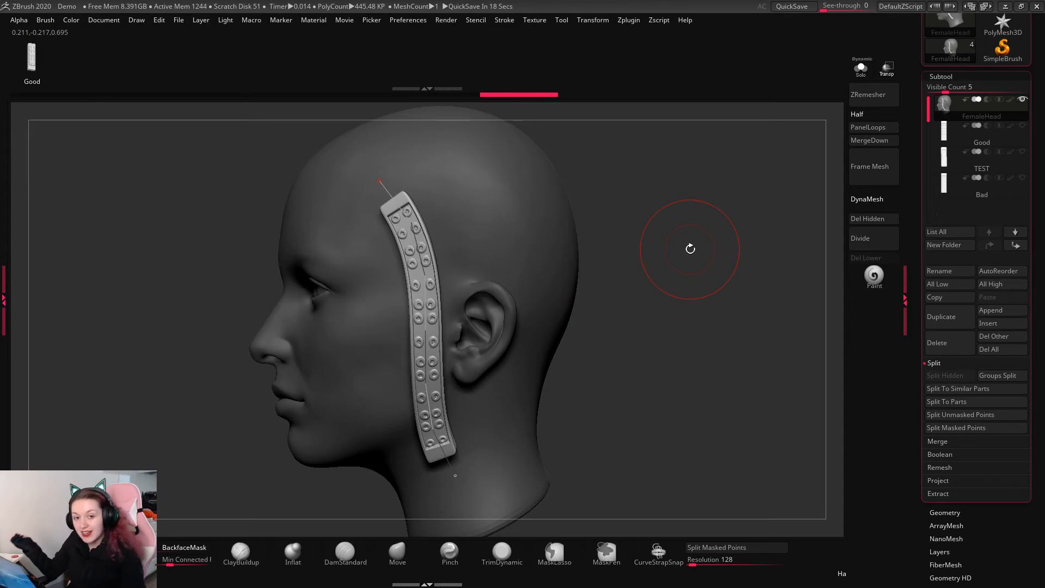
key("ctrl+z")
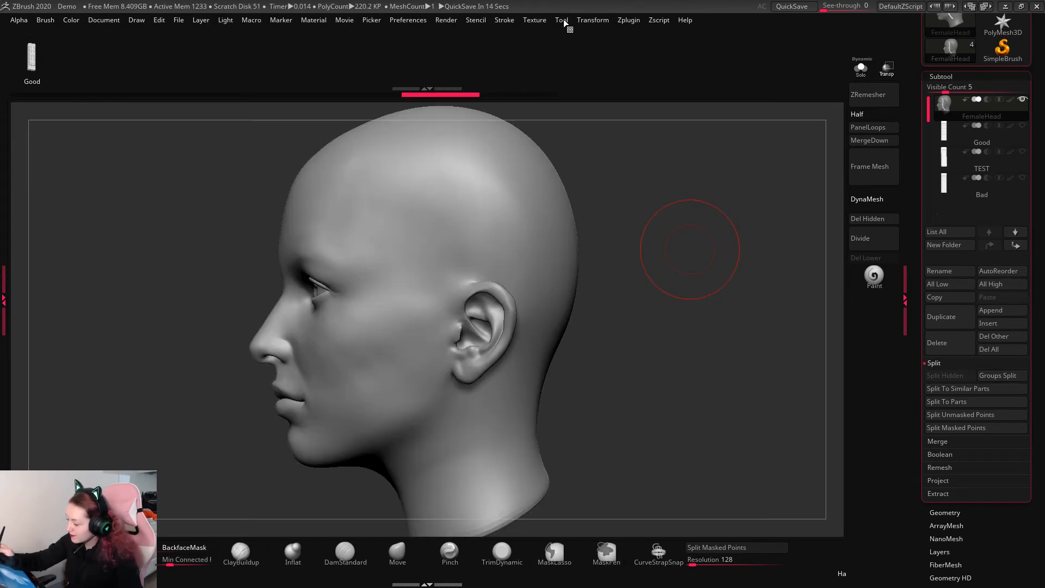
Step: Bend the stroke's Curve Falloff graph outward with a control point at about H 0.13, V 0.66
left_click(506, 21)
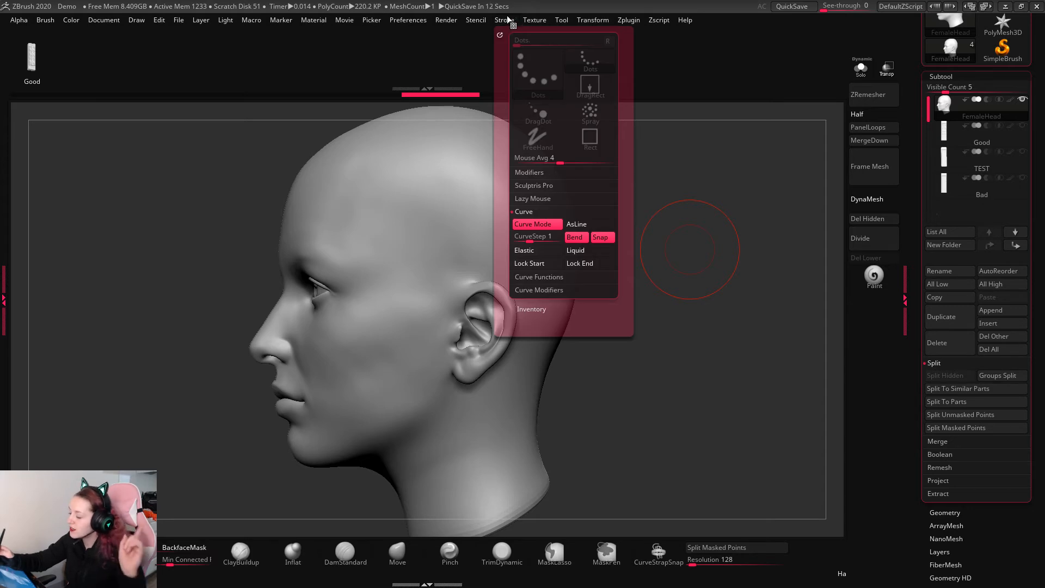
left_click(546, 273)
left_click(554, 224)
left_click(553, 235)
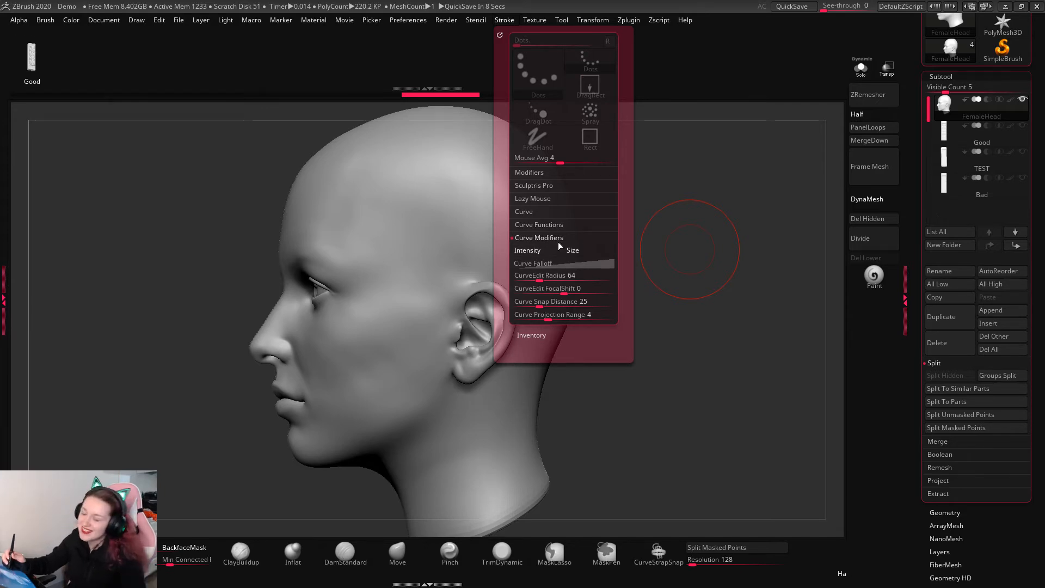
left_click(504, 20)
left_click(504, 20)
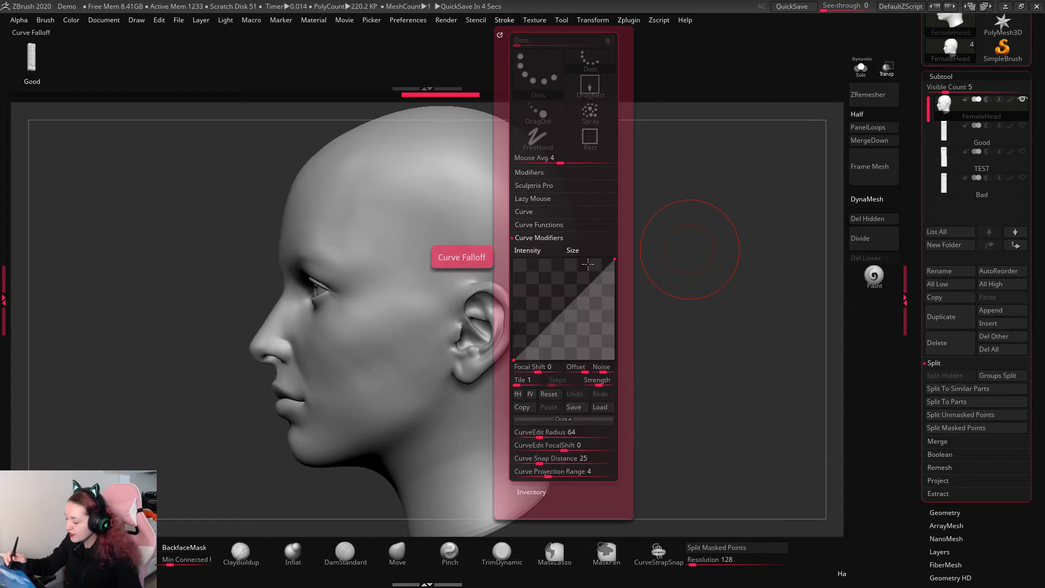
left_click(590, 263)
left_click_drag(565, 310, 526, 293)
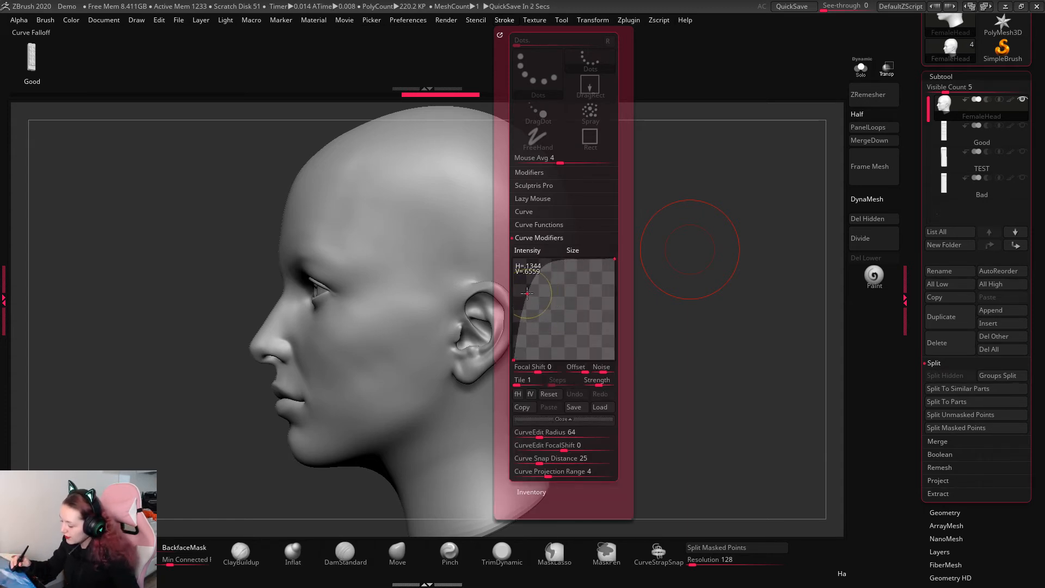
Step: Flip the Curve Falloff graph horizontally and enable Size so the falloff controls the curve's thickness
left_click(502, 20)
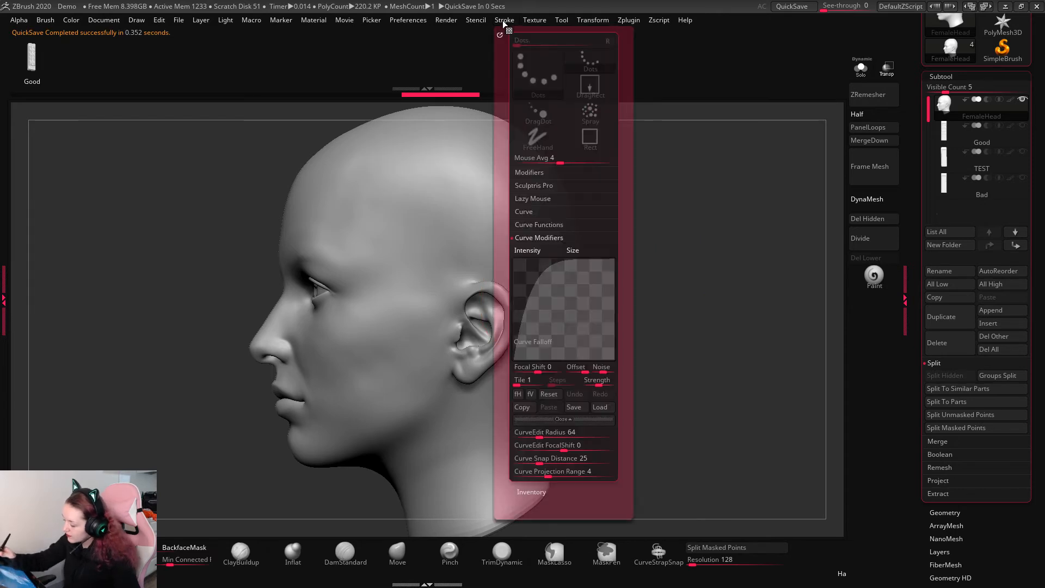
left_click(518, 393)
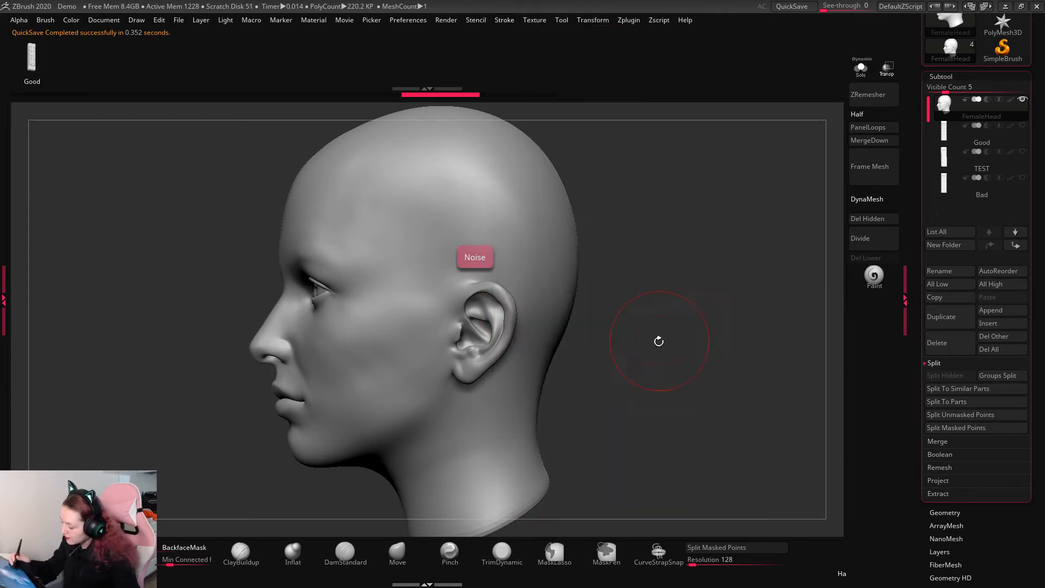
left_click(505, 20)
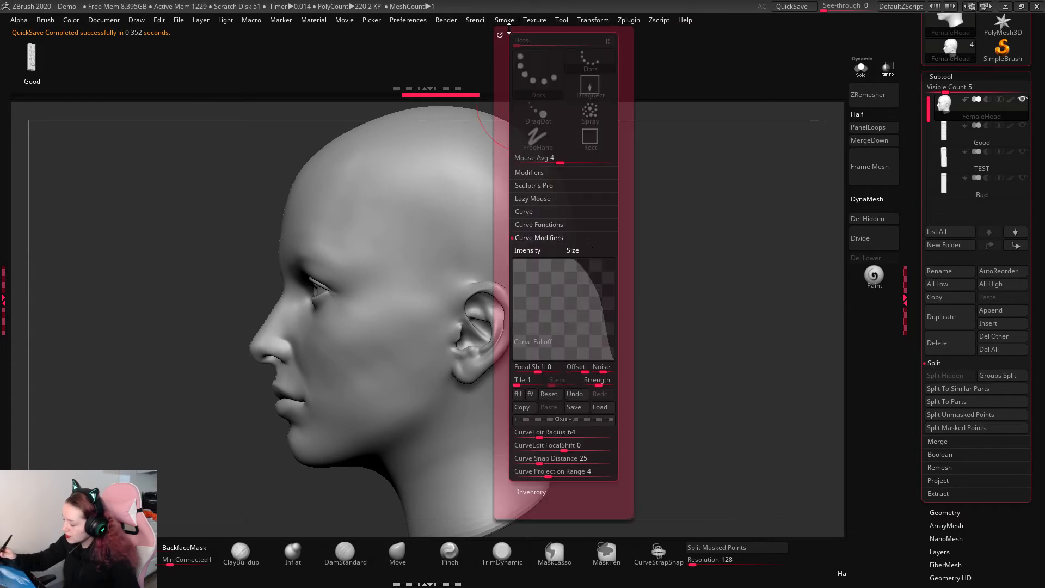
left_click(582, 250)
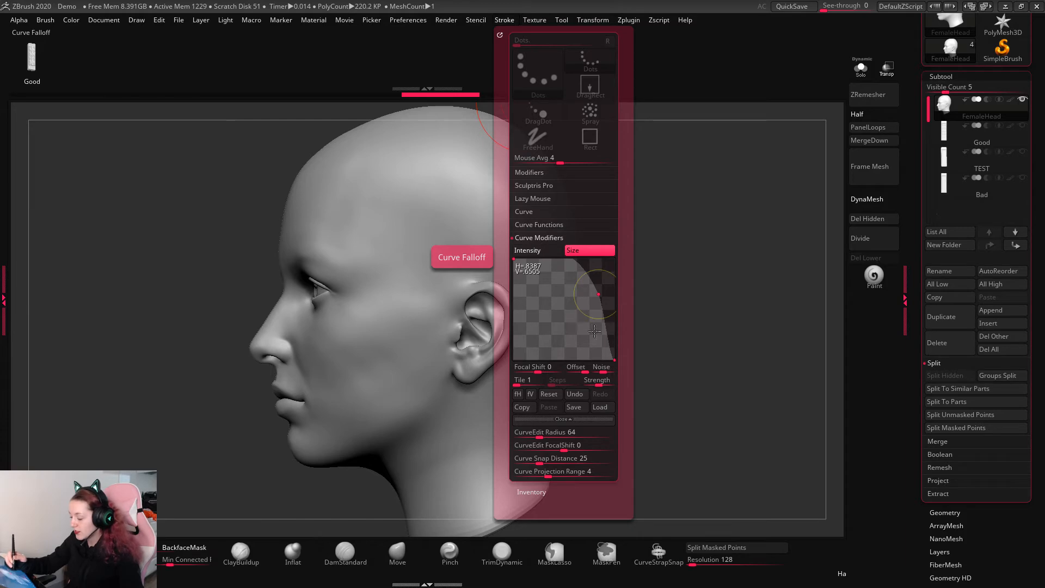
Step: Test the size falloff by drawing strap curves between the temple and the neck on the side of the head
mouse_move(762, 289)
left_mouse_down()
mouse_move(732, 277)
mouse_move(756, 274)
left_mouse_up()
left_click_drag(480, 380, 465, 169)
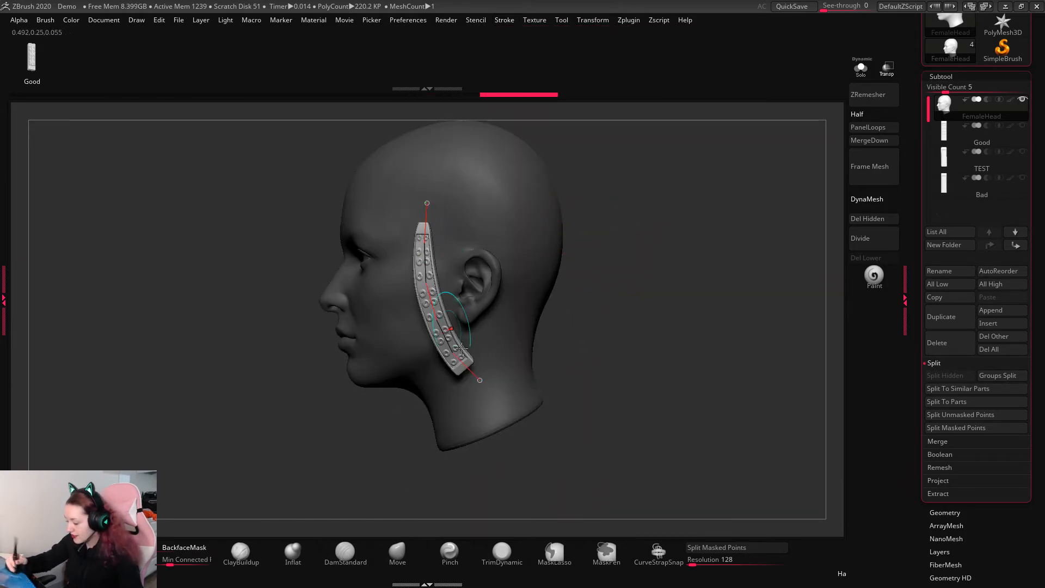
mouse_move(609, 259)
left_mouse_down()
mouse_move(738, 266)
mouse_move(700, 279)
left_mouse_up()
left_click_drag(411, 204, 482, 417)
mouse_move(691, 292)
left_mouse_down()
mouse_move(681, 286)
mouse_move(694, 289)
left_mouse_up()
Step: Reduce the draw size and replace the strap with a longer curve from the temple, behind the ear and down the neck
right_click(694, 288)
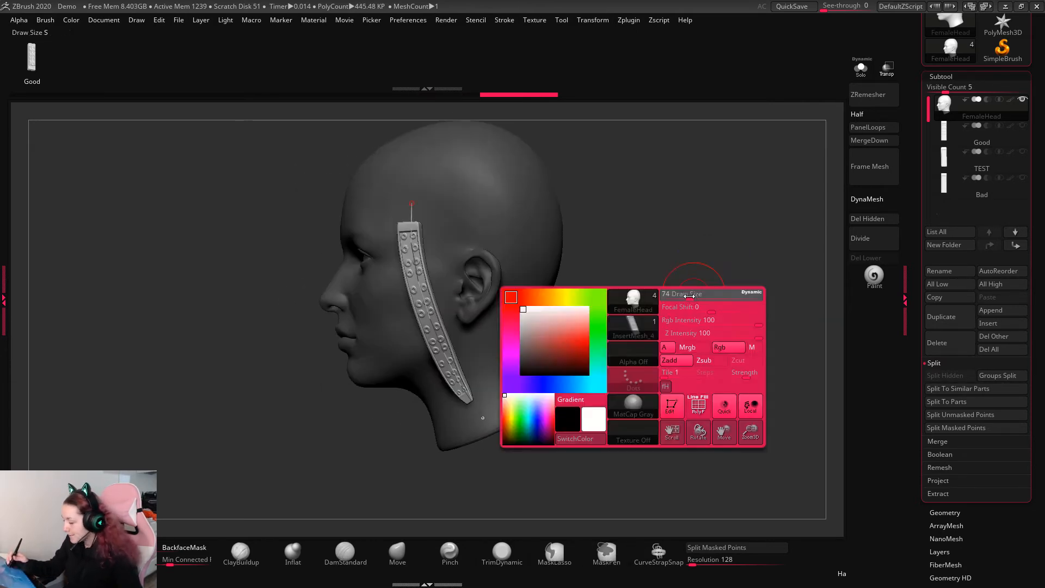
key("ctrl+z")
left_click_drag(431, 185, 555, 457)
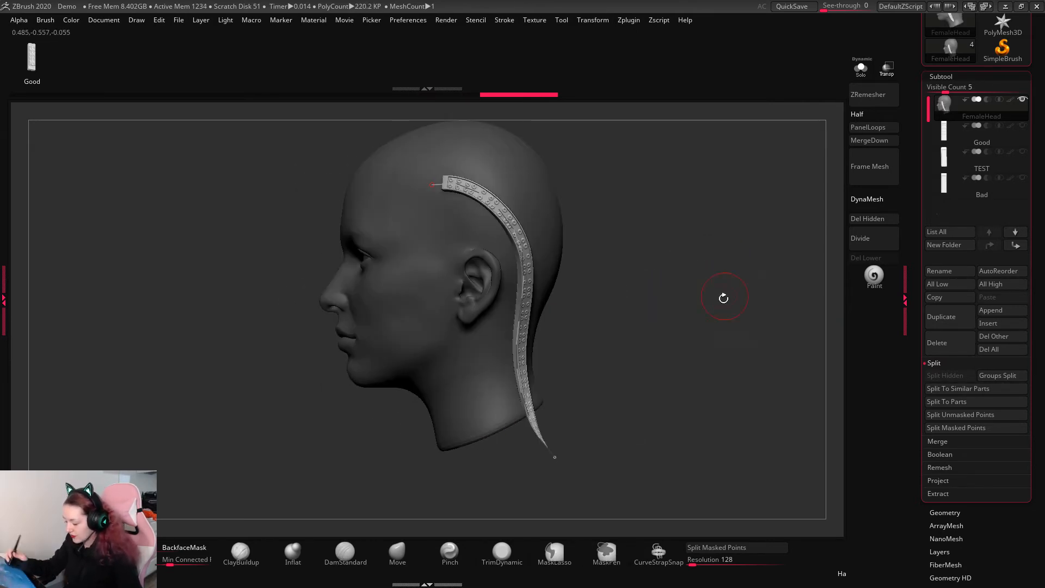
left_click_drag(723, 298, 642, 305)
left_click_drag(695, 217, 648, 163, "shift")
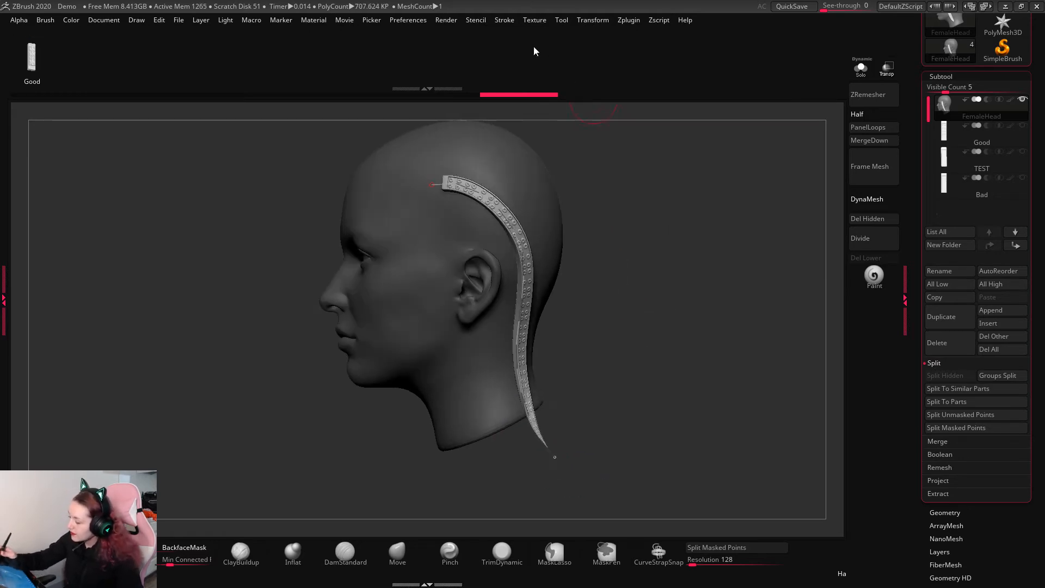
Step: Replace the strap with one drawn using a Curve Falloff point at about H 0.98, V 0.67
key("ctrl+z")
left_click(504, 20)
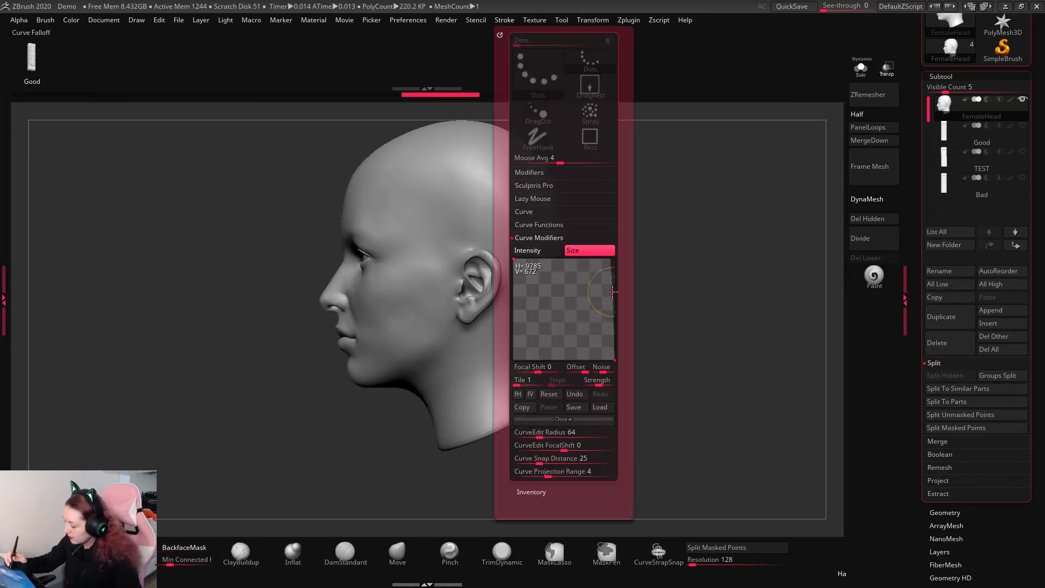
mouse_move(406, 177)
left_mouse_down()
mouse_move(443, 373)
mouse_move(478, 403)
left_mouse_up()
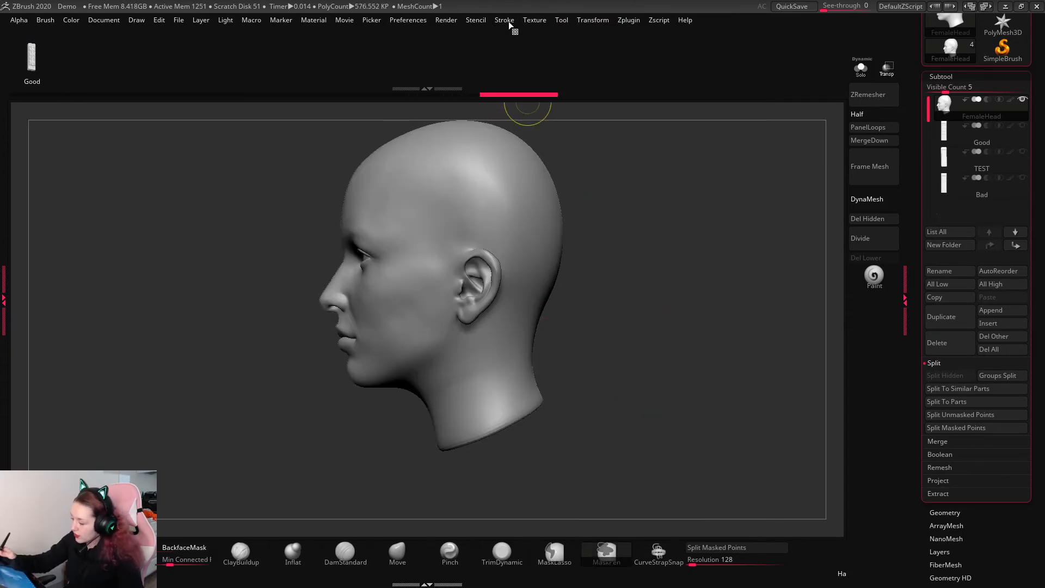
Step: Pull the Curve Falloff graph inward for a sharp taper and draw a strap from the forehead down to the neck
left_click(505, 20)
left_click_drag(598, 316, 536, 333)
left_click_drag(394, 170, 478, 415)
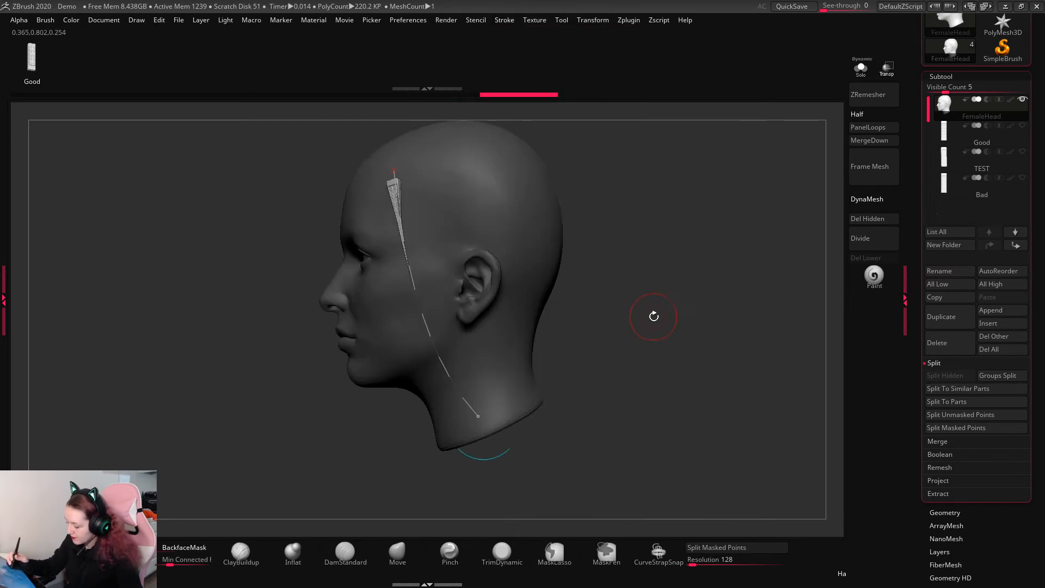
left_click_drag(653, 315, 675, 310)
left_click_drag(613, 170, 598, 234, "alt")
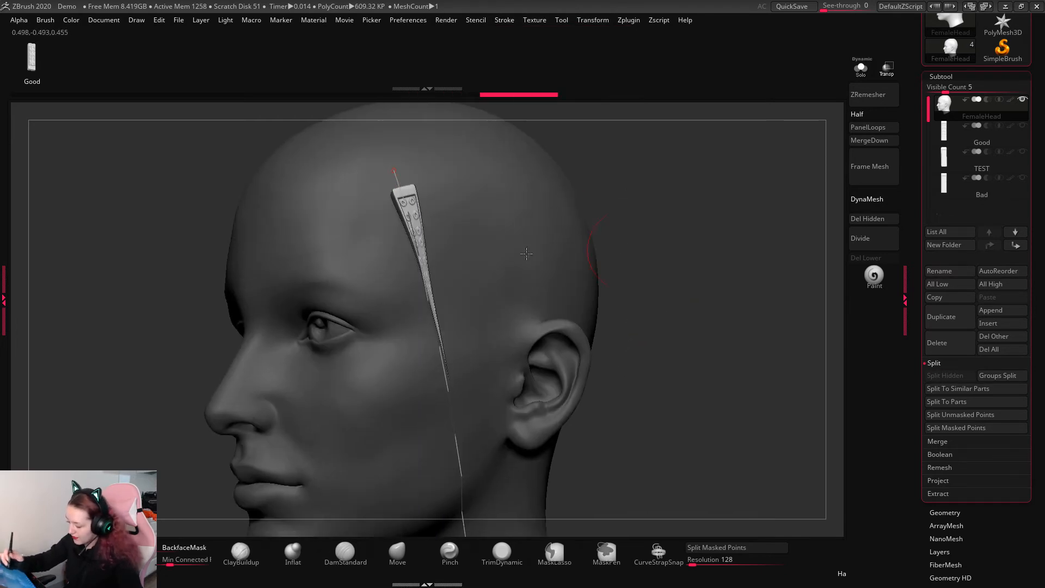
Step: Move the Curve Falloff point to about H 0.80, V 0.67 and replace the strap with one drawn from the forehead to the jaw
left_click_drag(736, 222, 711, 194)
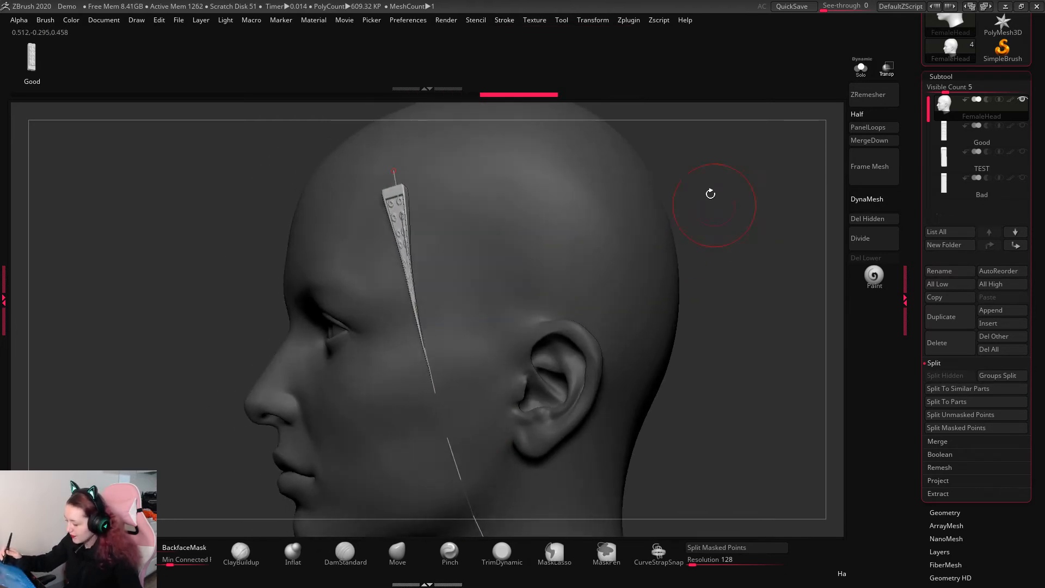
left_click(504, 20)
mouse_move(536, 329)
left_mouse_down()
mouse_move(605, 279)
mouse_move(597, 299)
left_mouse_up()
key("ctrl+z")
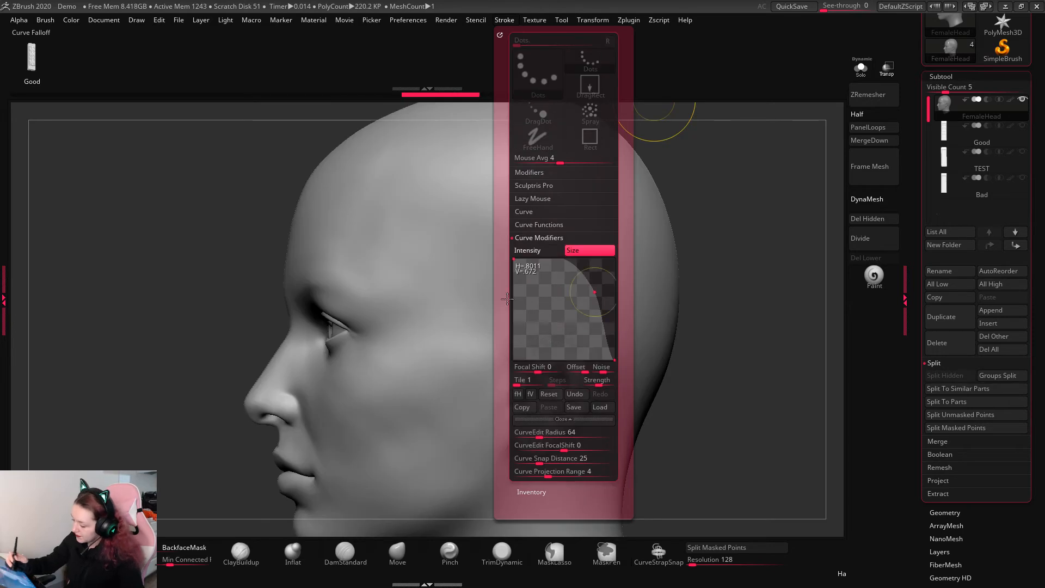
mouse_move(398, 150)
left_mouse_down()
mouse_move(410, 257)
mouse_move(478, 489)
left_mouse_up()
mouse_move(718, 272)
left_mouse_down()
mouse_move(748, 308)
mouse_move(732, 324)
mouse_move(715, 321)
mouse_move(733, 332)
left_mouse_up()
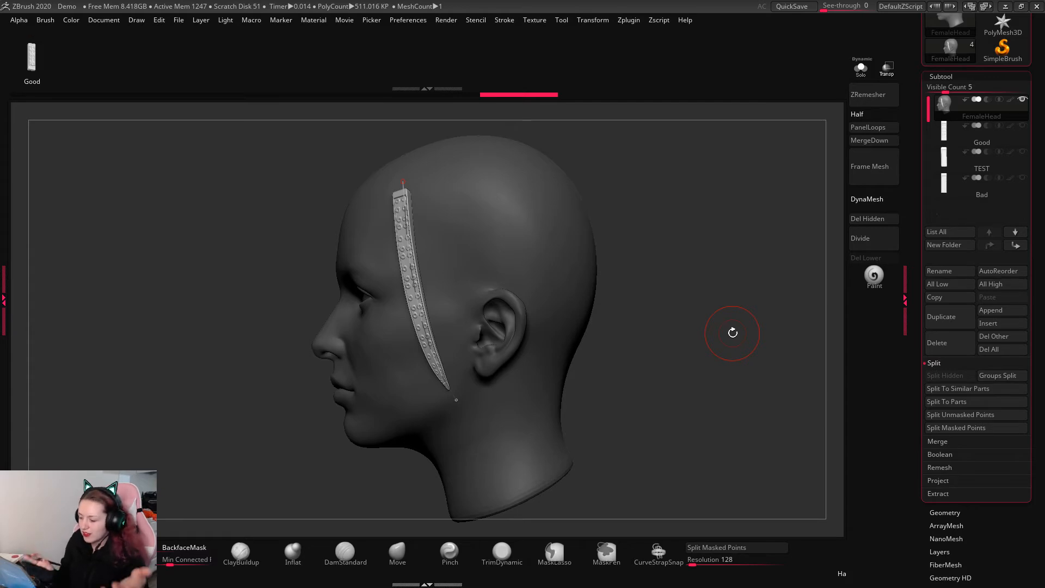
Step: Replace the strap with a longer curve from the temple past the ear and below the neck, and remove it from the head
mouse_move(662, 264)
left_mouse_down()
mouse_move(713, 296)
mouse_move(726, 317)
mouse_move(723, 292)
mouse_move(670, 277)
left_mouse_up()
key("space")
key("ctrl+z")
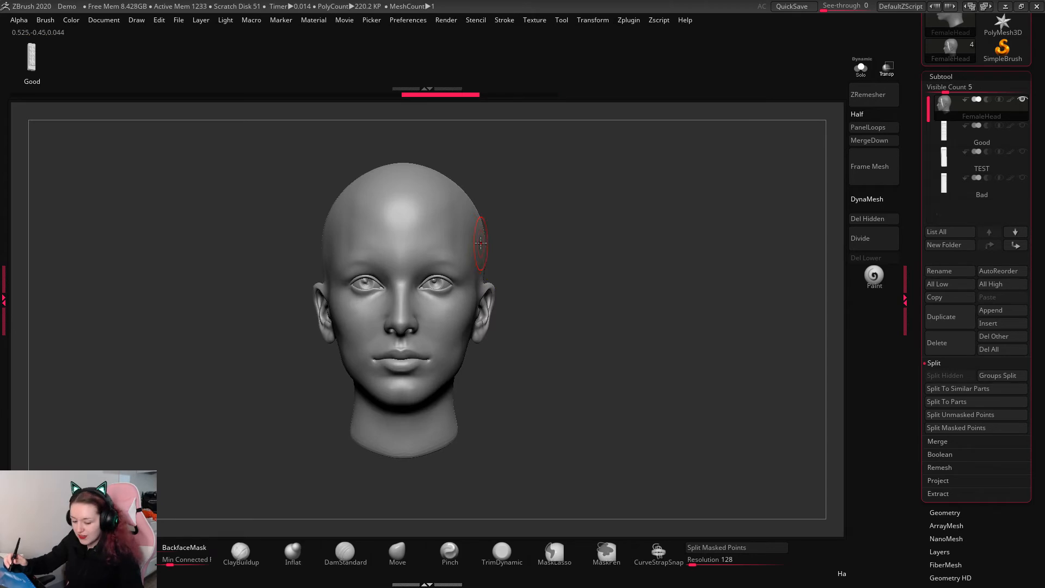
mouse_move(462, 235)
left_mouse_down()
mouse_move(619, 337)
mouse_move(612, 358)
mouse_move(581, 320)
left_mouse_up()
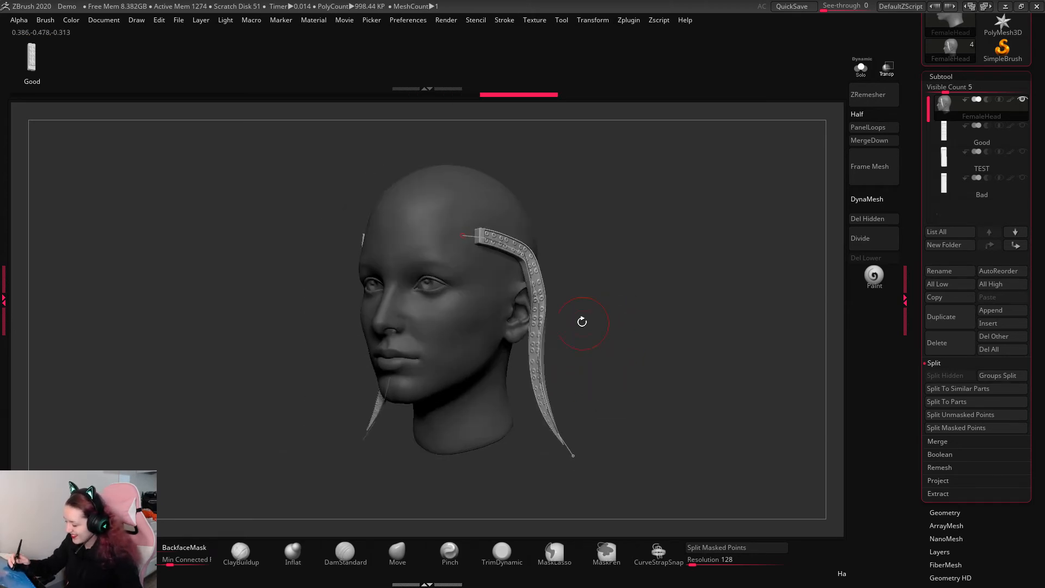
left_click_drag(675, 296, 674, 336)
key("ctrl+z")
key("ctrl+shift+z")
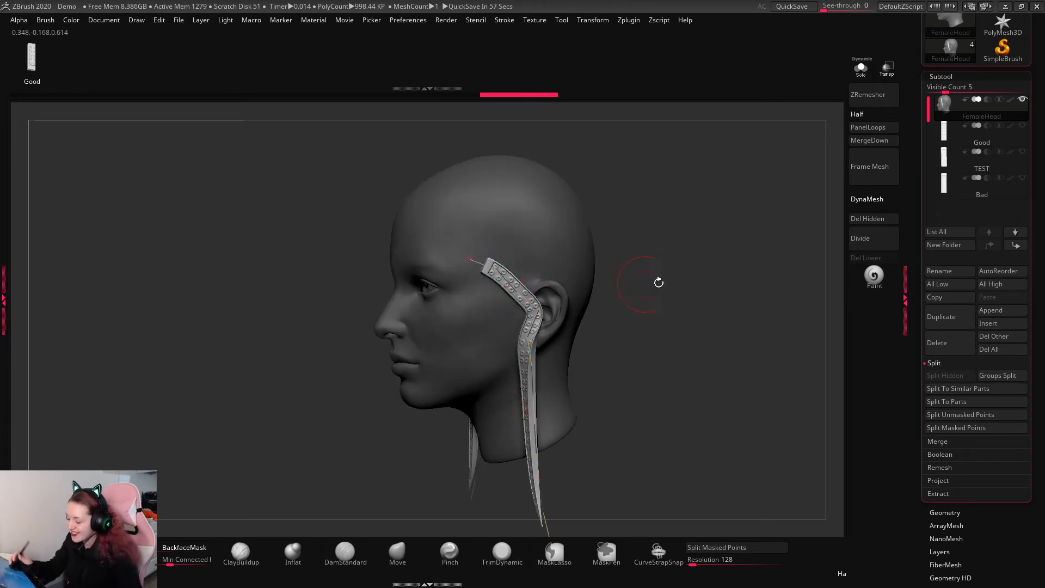
key("ctrl+z")
left_click_drag(675, 338, 721, 341)
right_click(643, 381)
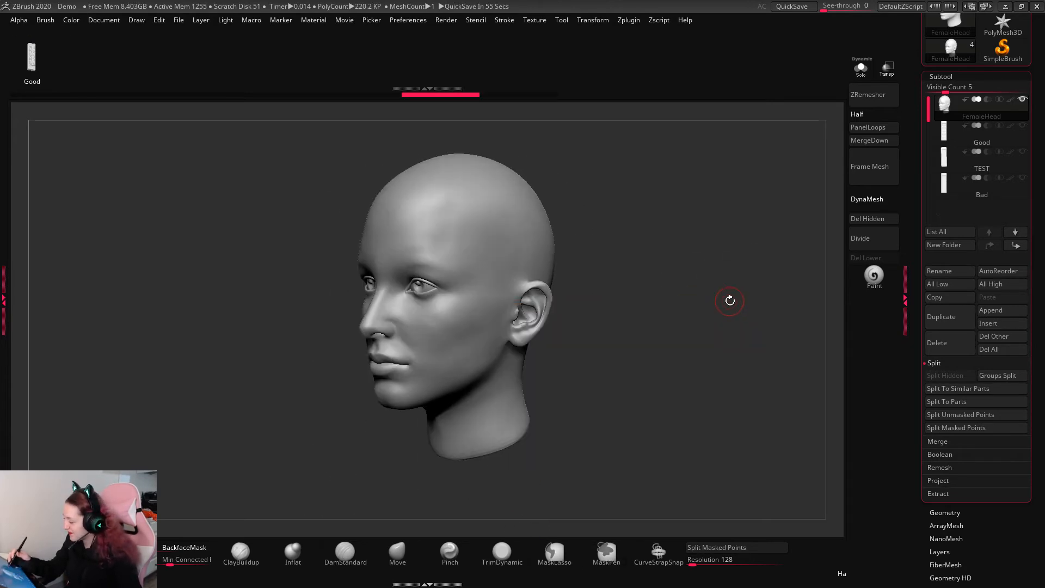
left_click_drag(729, 301, 751, 375)
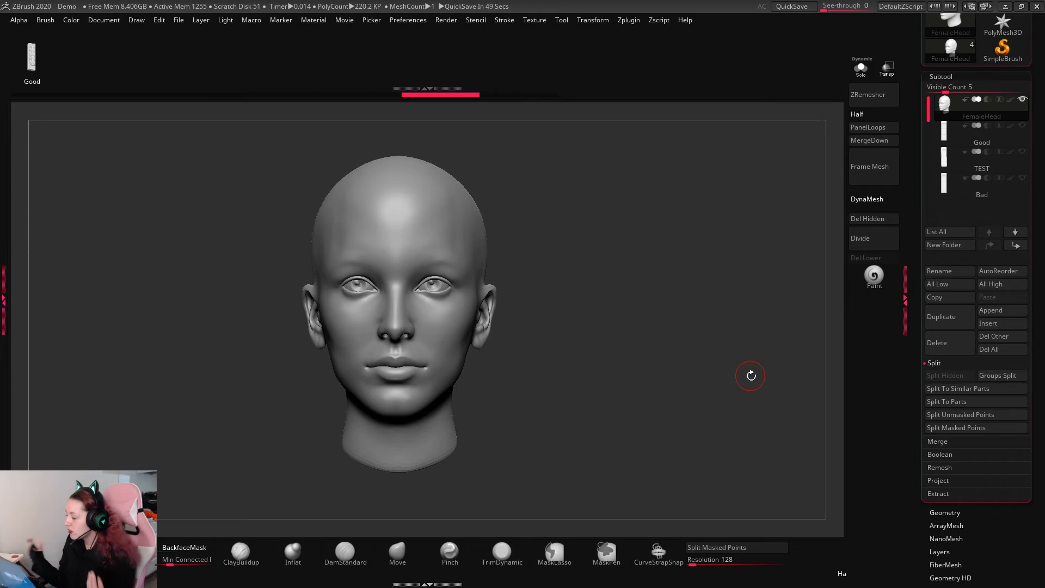
Step: Isolate the Good strap subtool and display its polygroups with the wireframe
key("Down")
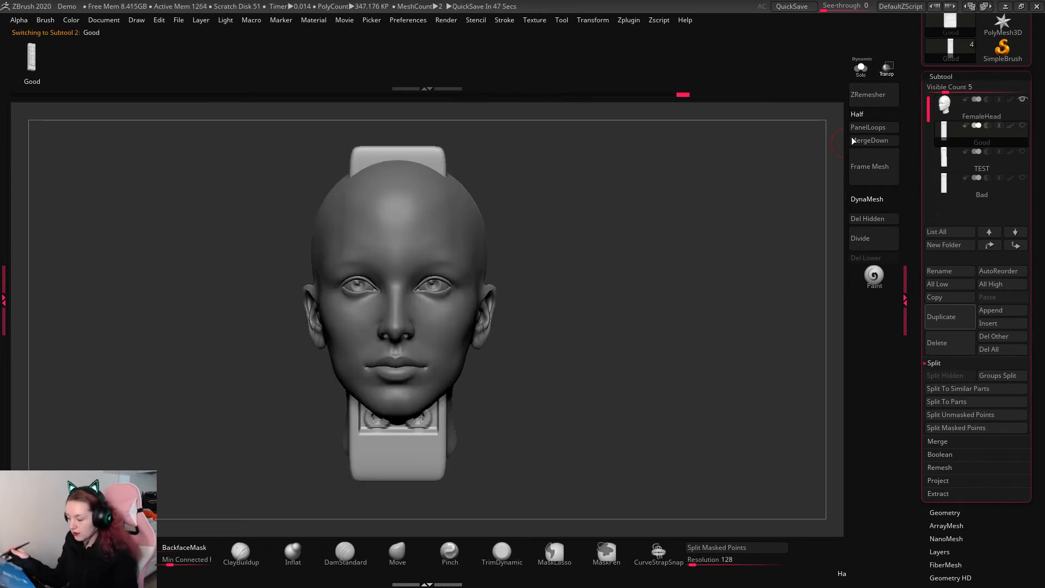
left_click(859, 68)
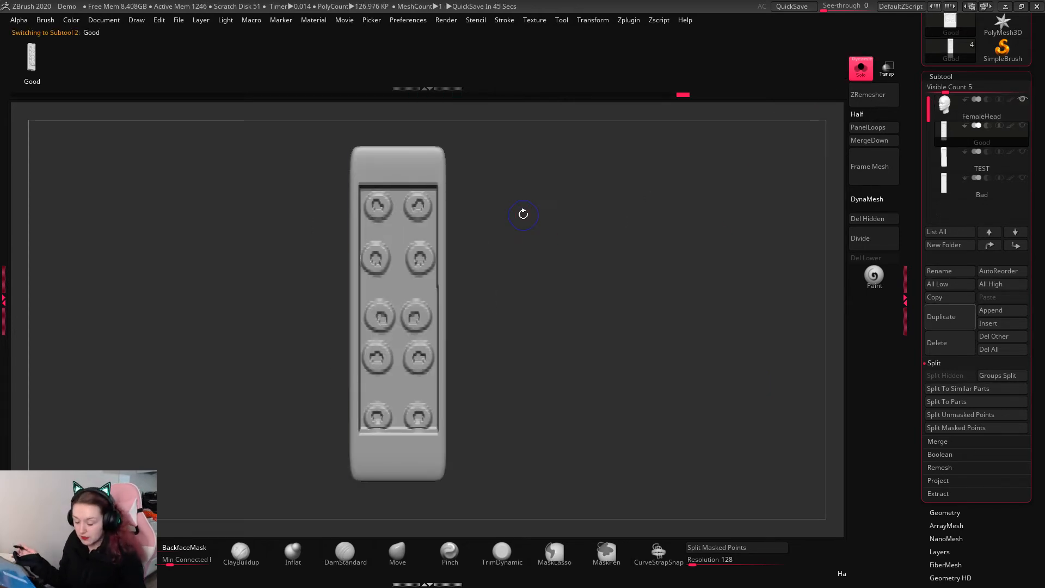
key("shift+f")
left_click_drag(648, 354, 673, 349, "alt")
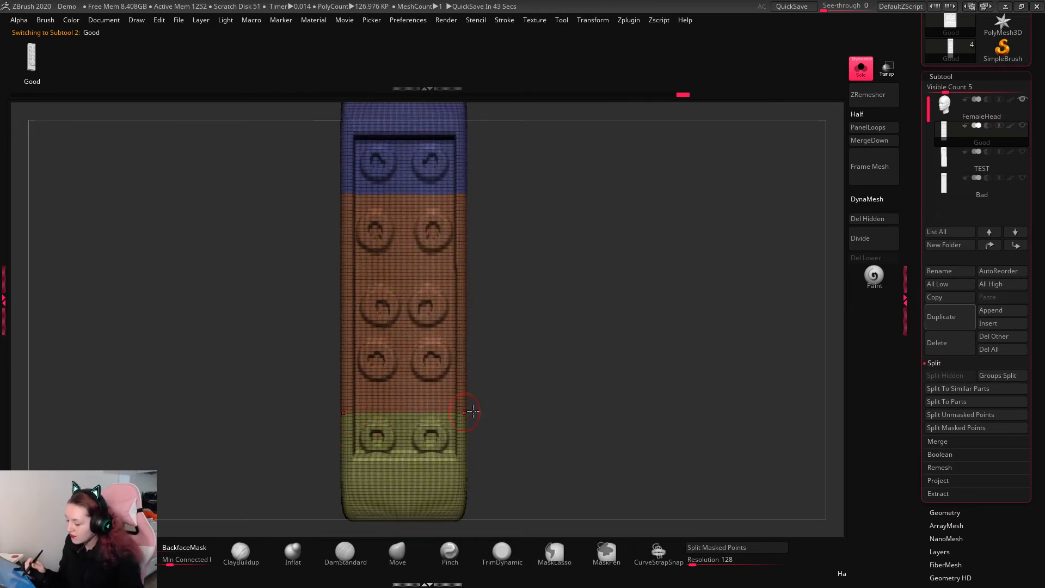
left_click_drag(541, 384, 587, 389, "alt")
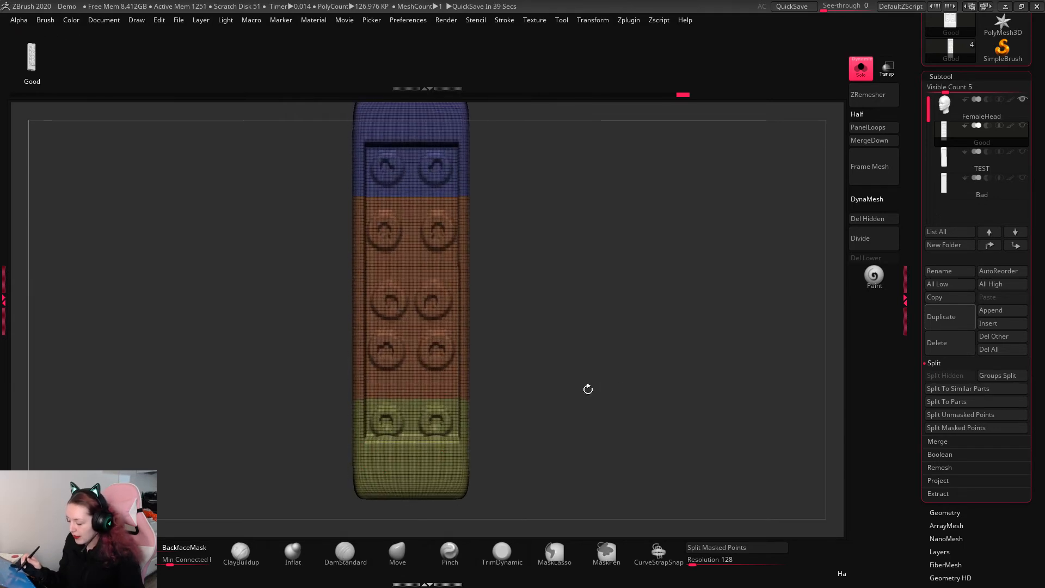
Step: Try masking the strap's lower end and regrouping the whole mesh as a single polygroup, and restore the original three groups
left_click_drag(302, 498, 578, 396, "ctrl")
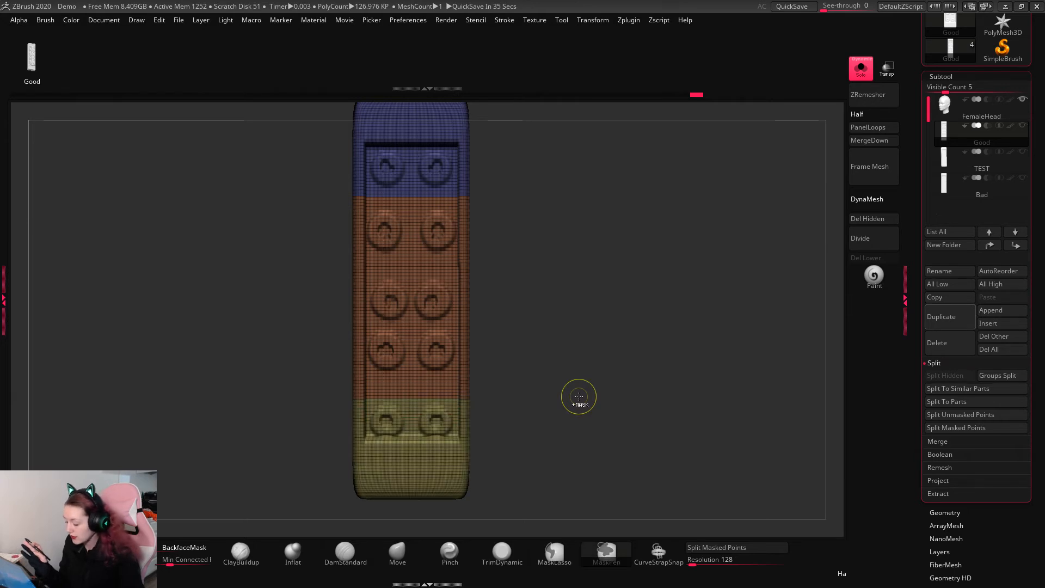
key("ctrl+w")
key("ctrl+w")
key("ctrl+w")
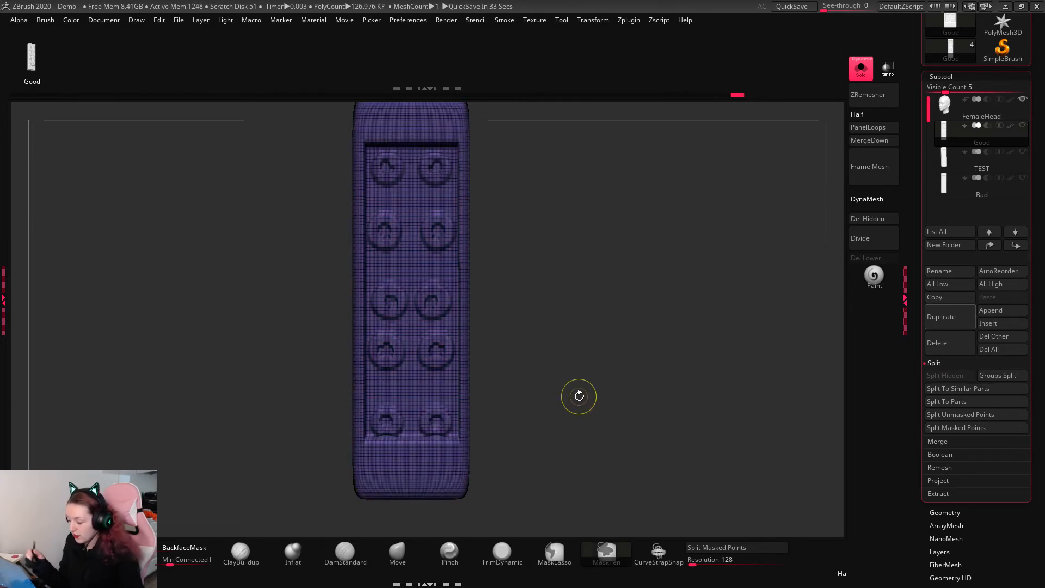
key("ctrl+z")
key("ctrl+z")
key("ctrl+z")
left_click_drag(668, 369, 679, 343)
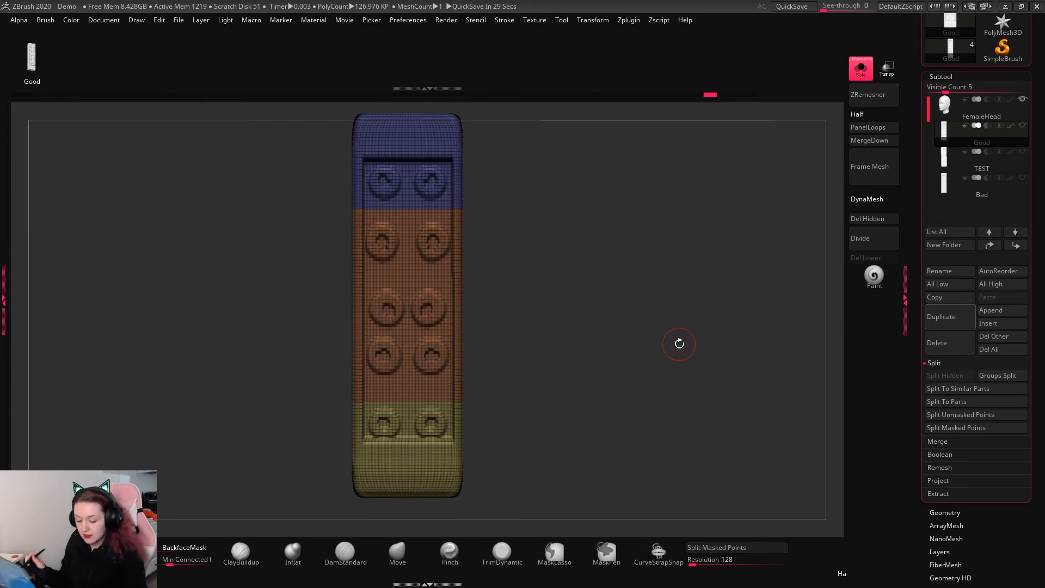
Step: Review the Create InsertMesh command, the stroke's Curve Functions and Curve settings, and the brush settings used for the strap
key("b")
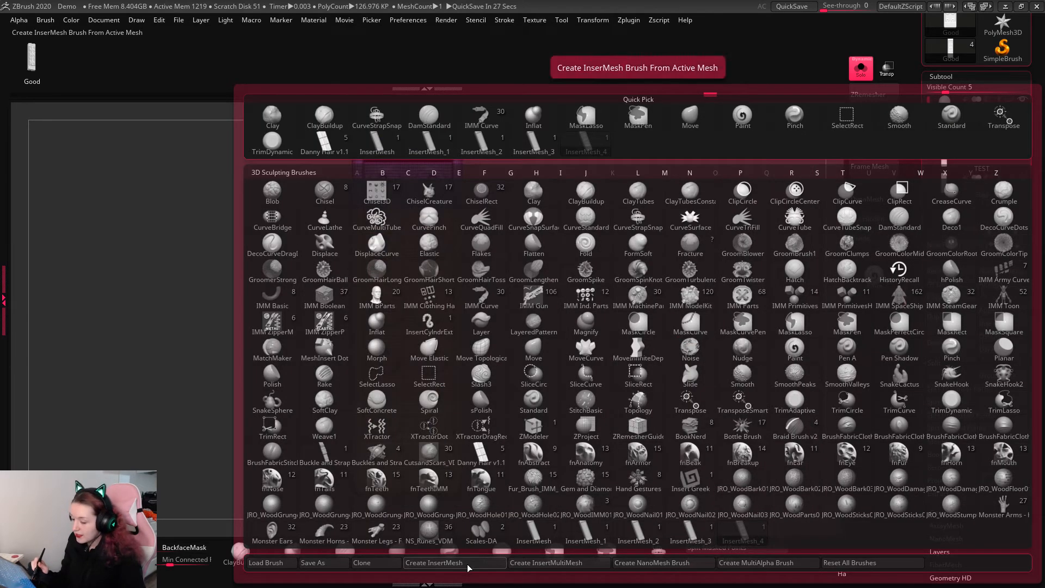
left_click(410, 518)
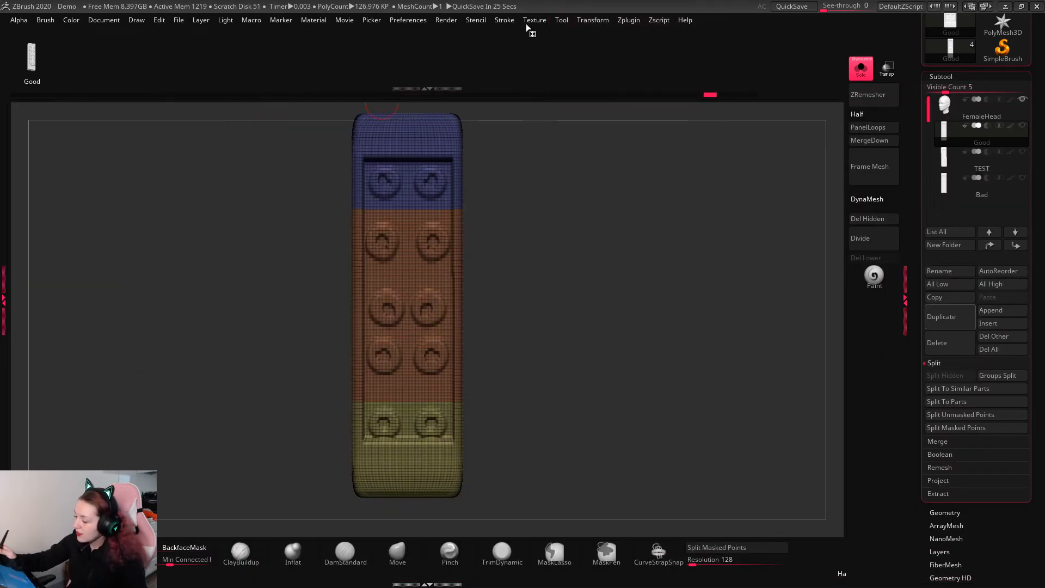
left_click(508, 21)
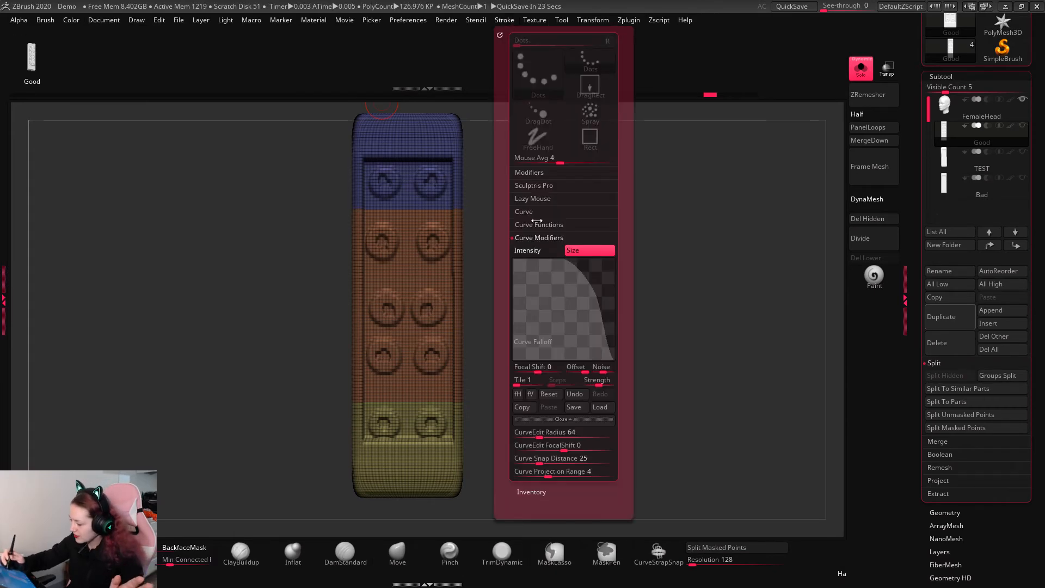
left_click(540, 227)
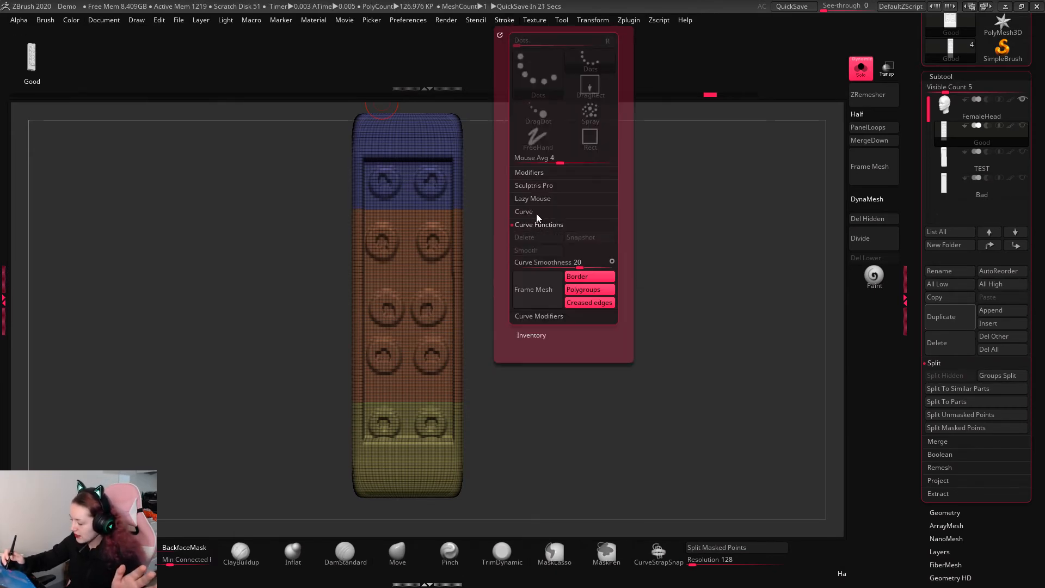
left_click(538, 214)
left_click(45, 20)
left_click_drag(148, 571, 148, 340)
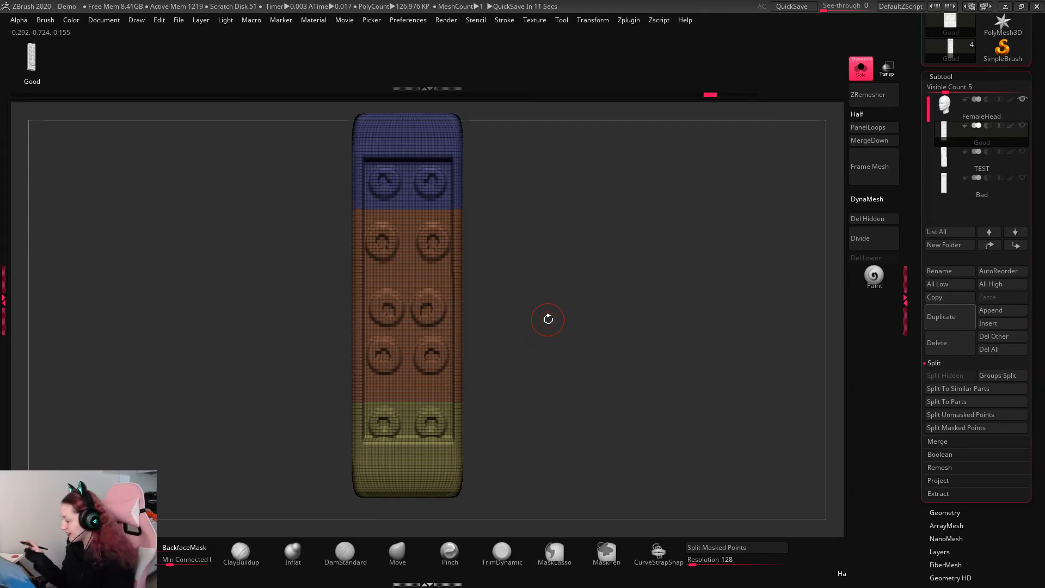
Step: Return to the FemaleHead subtool with the polygroup wireframe hidden and choose the ClayBuildup brush
left_click(939, 109)
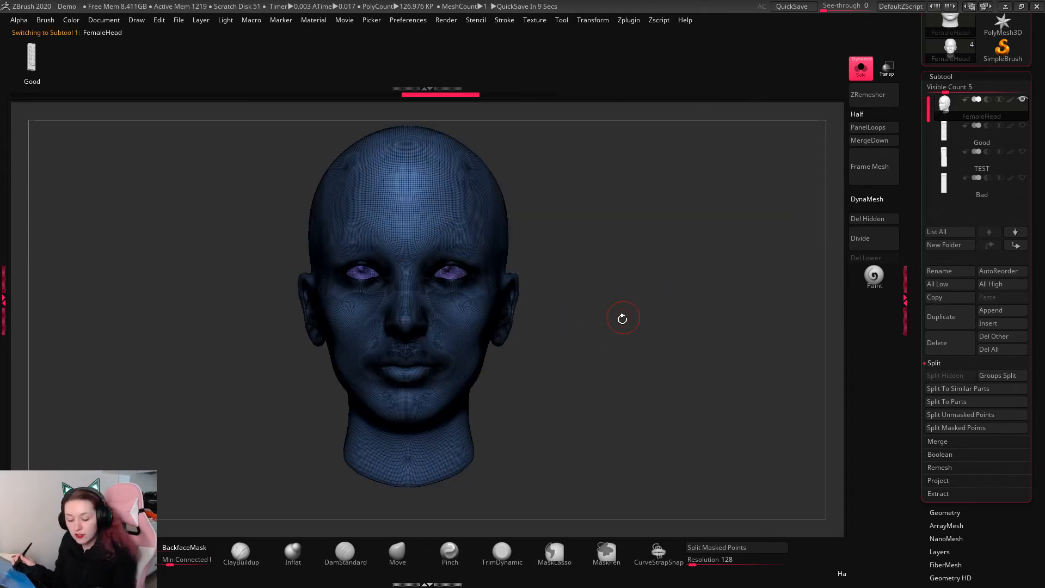
left_click_drag(607, 350, 624, 363)
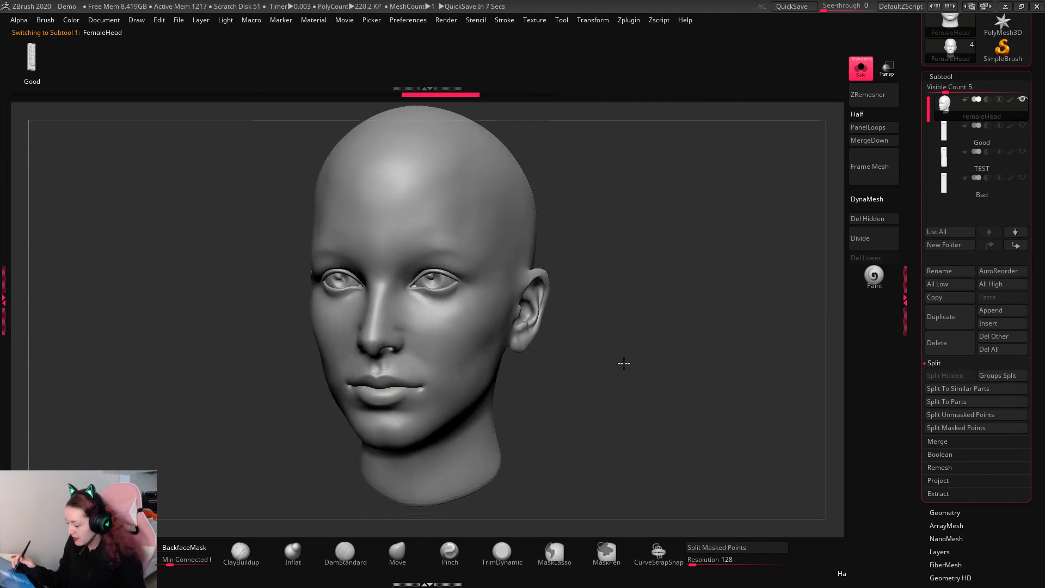
key("space")
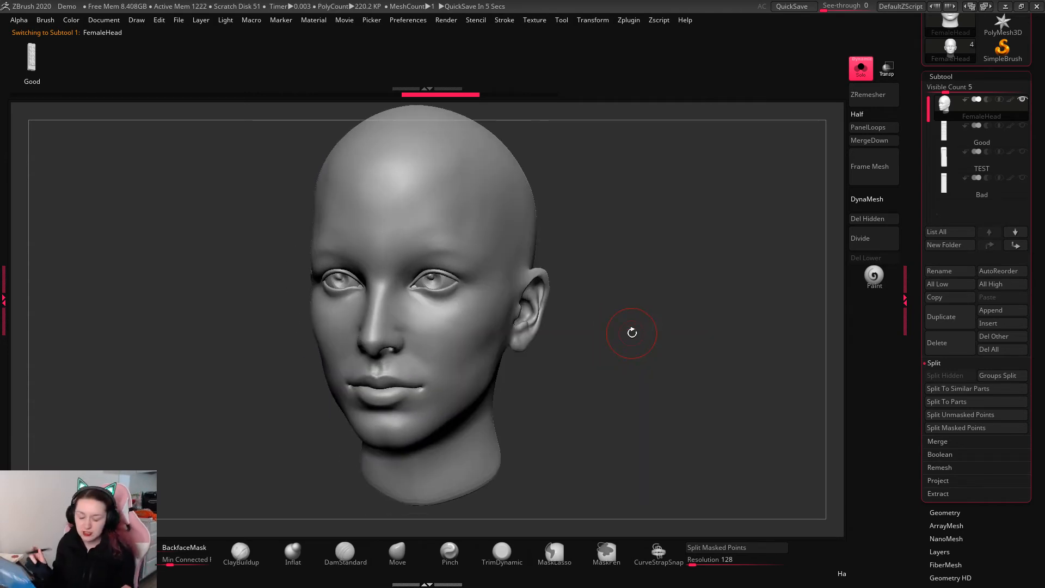
left_click(246, 555)
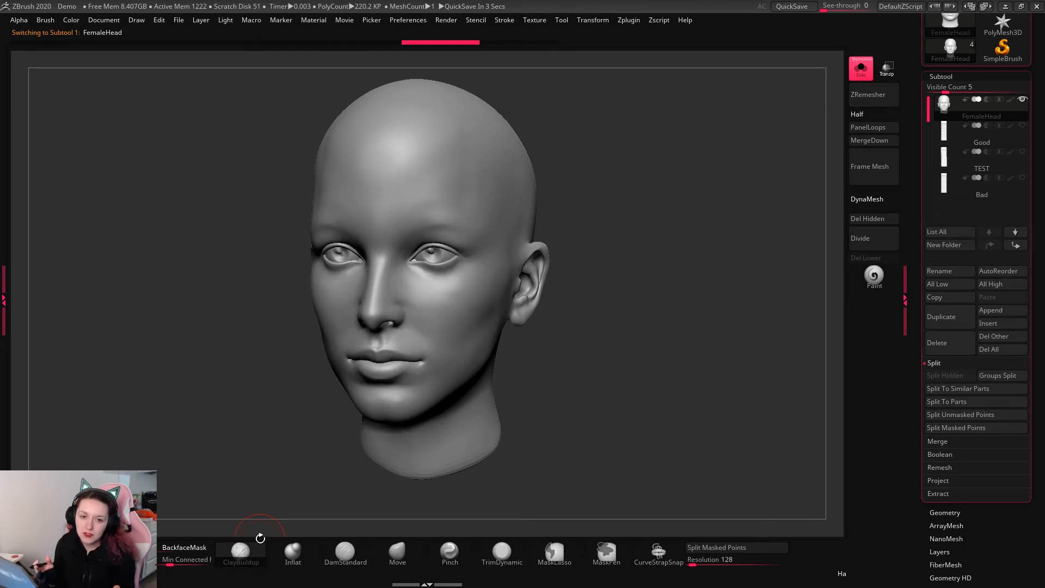
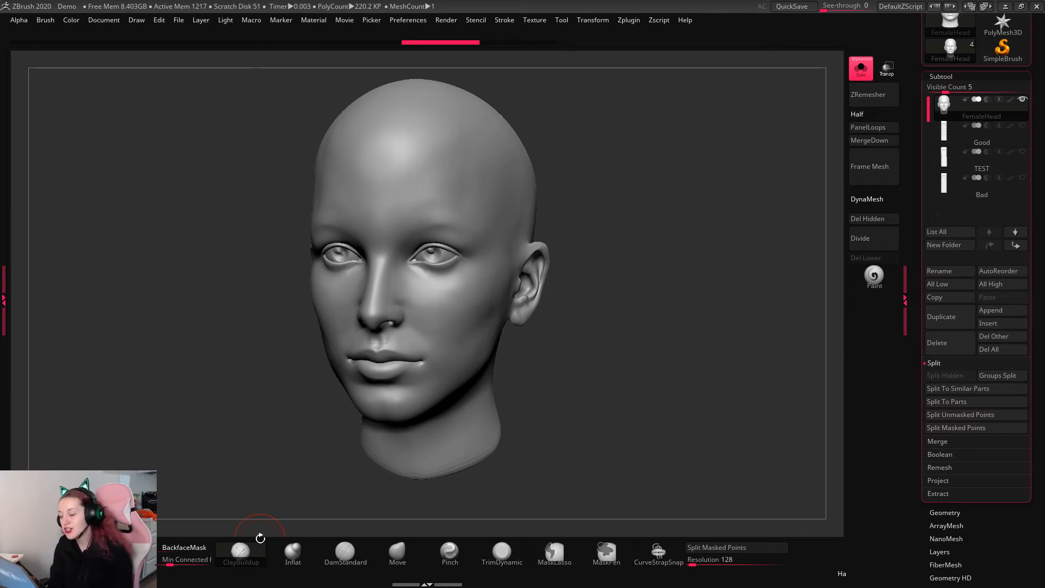
Step: Load the hair brush containing MultiBrush, ThickStrand and ThinStrands, and examine its stroke's curve options, including Lock Start and Lock End
left_click(503, 20)
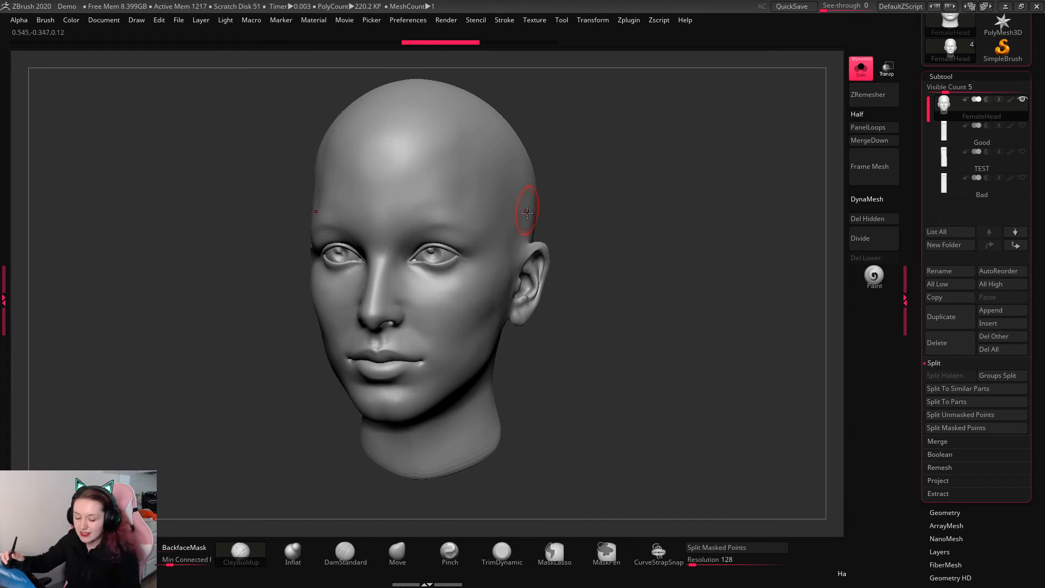
key("b")
left_click(368, 462)
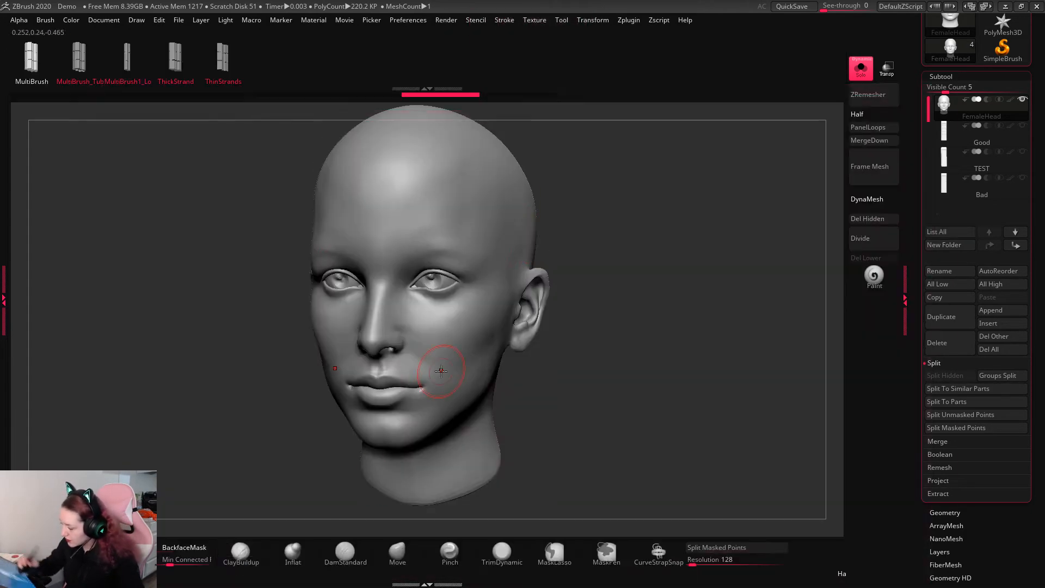
left_click(503, 19)
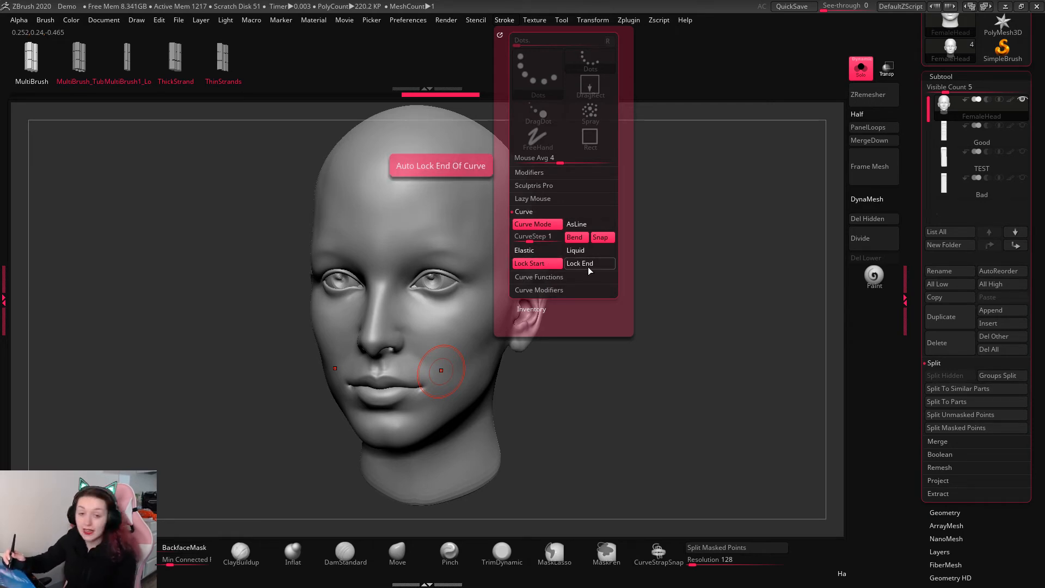
left_click_drag(660, 349, 680, 388)
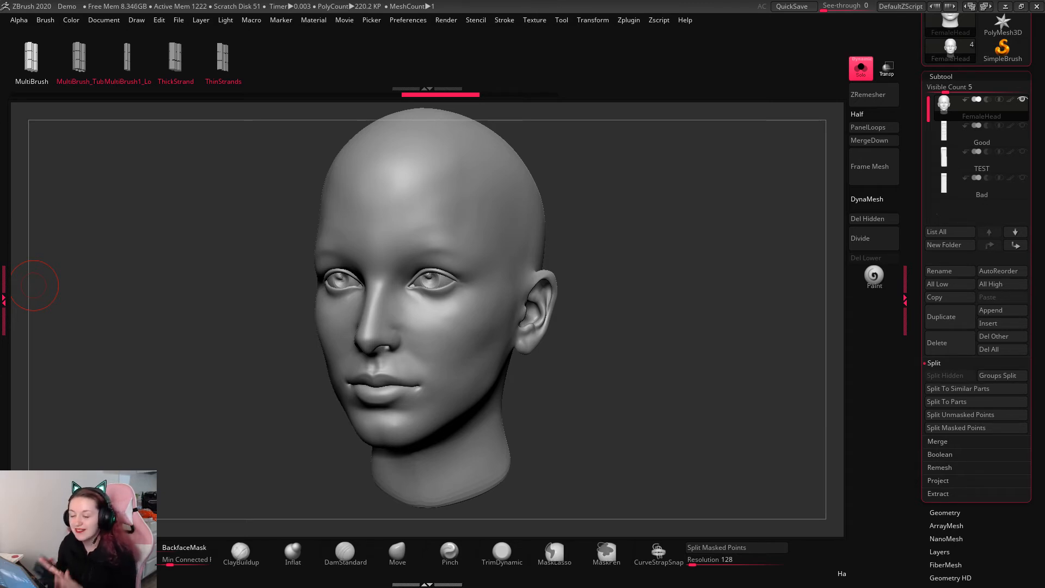
left_click_drag(679, 260, 695, 266, "shift")
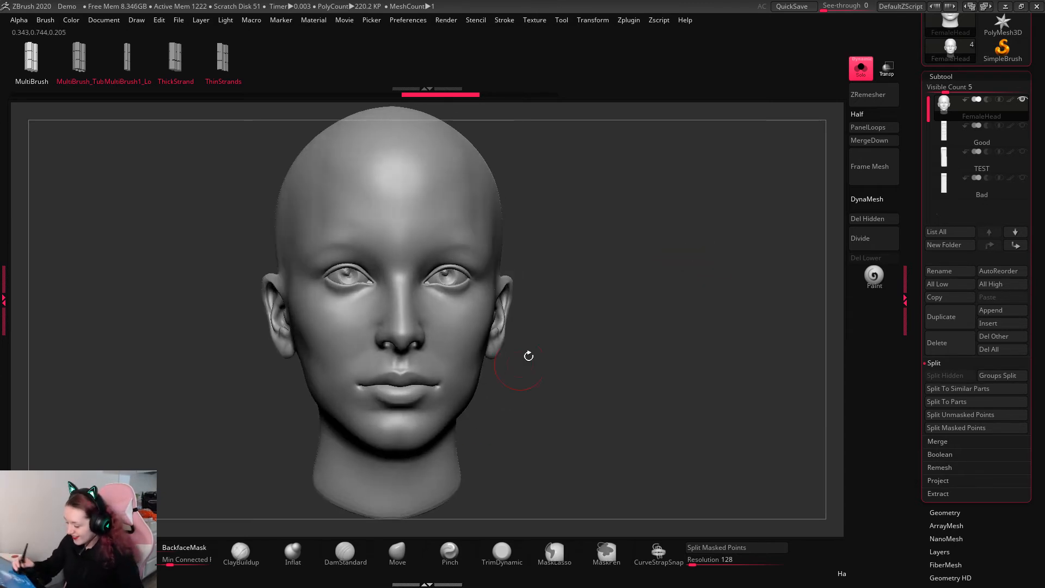
Step: Switch back to the ClayBuildup brush for the FemaleHead subtool and adjust its brush settings for sculpting the side of the face
left_click(940, 109)
left_click_drag(612, 397, 625, 397)
left_click(501, 554)
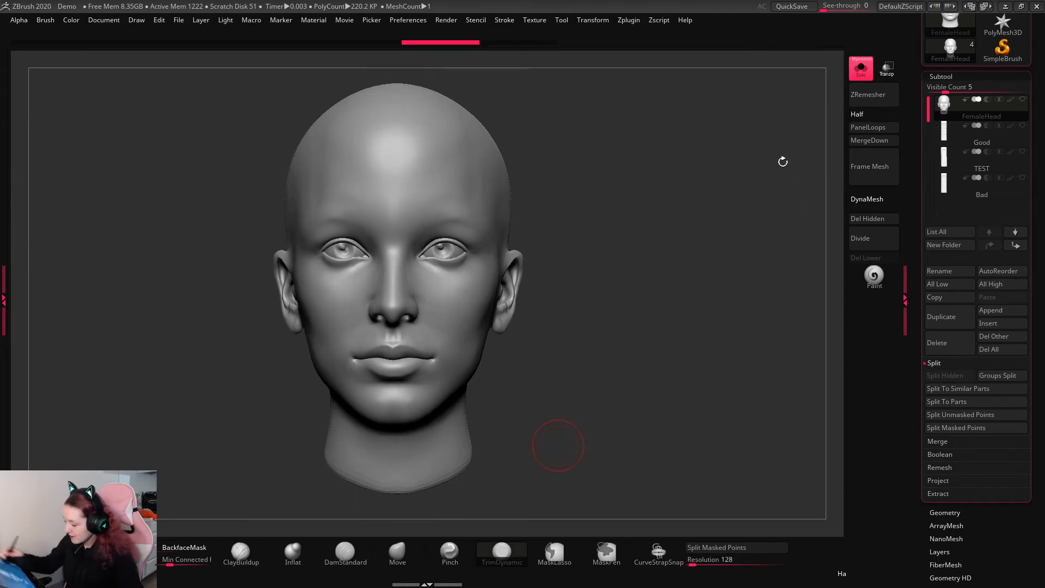
mouse_move(658, 280)
left_mouse_down()
mouse_move(627, 308)
mouse_move(648, 292)
left_mouse_up()
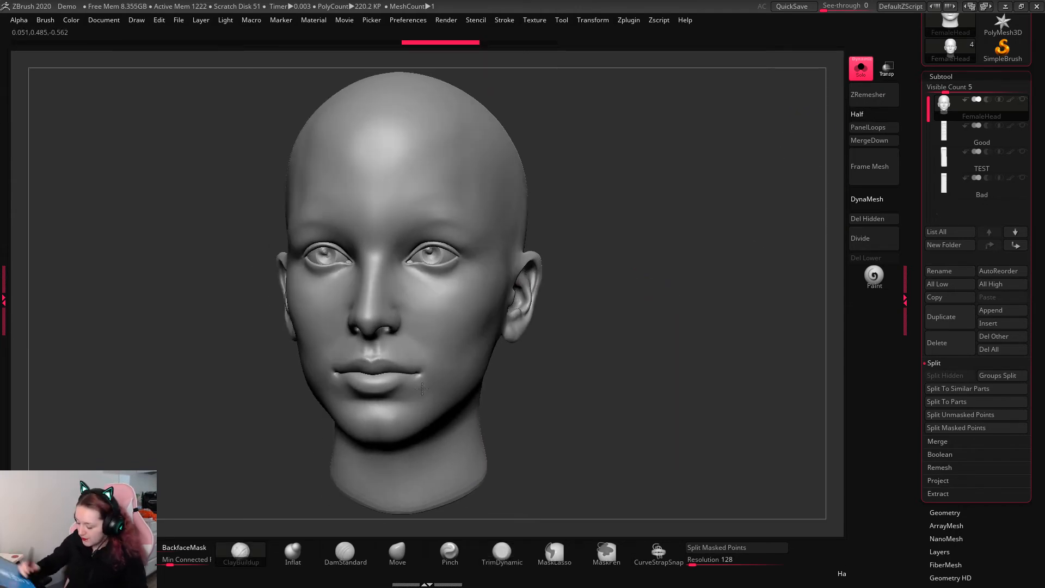
key("s")
key("1")
left_click_drag(671, 251, 632, 253)
key("space")
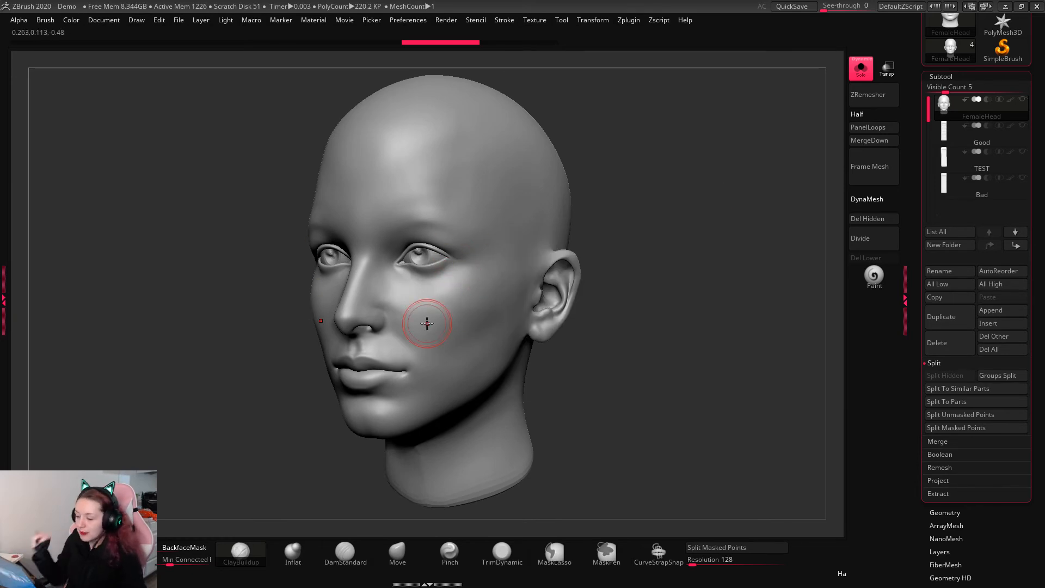
left_click_drag(690, 236, 701, 248)
key("space")
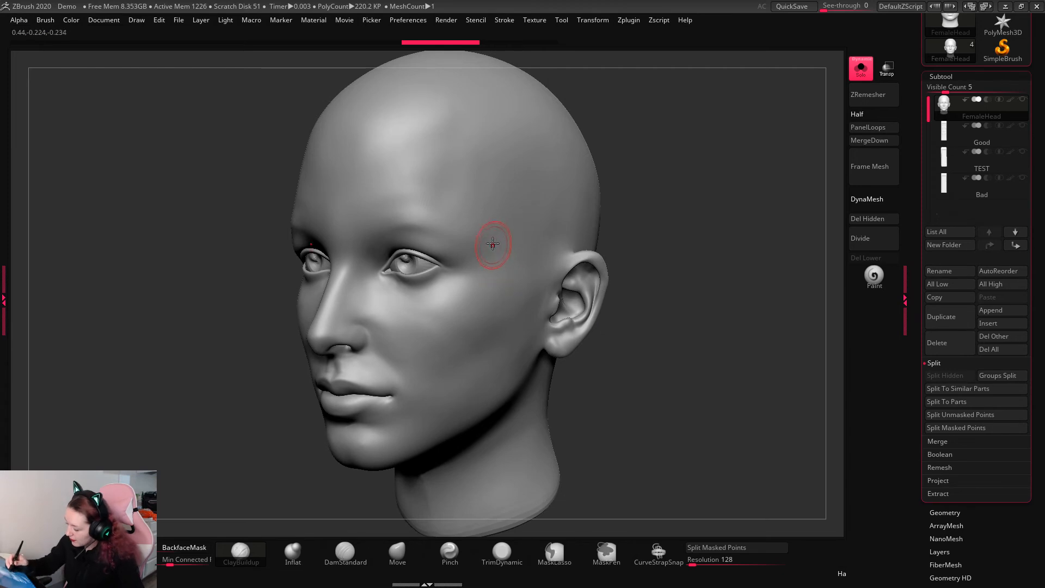
Step: Sculpt a ClayBuildup stroke curving from the temple down to the cheek, undoing the first attempt and redrawing it
mouse_move(498, 224)
left_mouse_down()
mouse_move(506, 280)
mouse_move(420, 348)
left_mouse_up()
mouse_move(737, 250)
left_mouse_down()
mouse_move(753, 248)
mouse_move(713, 253)
mouse_move(669, 243)
left_mouse_up()
key("ctrl+z")
key("space")
mouse_move(506, 233)
left_mouse_down()
mouse_move(512, 272)
mouse_move(454, 372)
left_mouse_up()
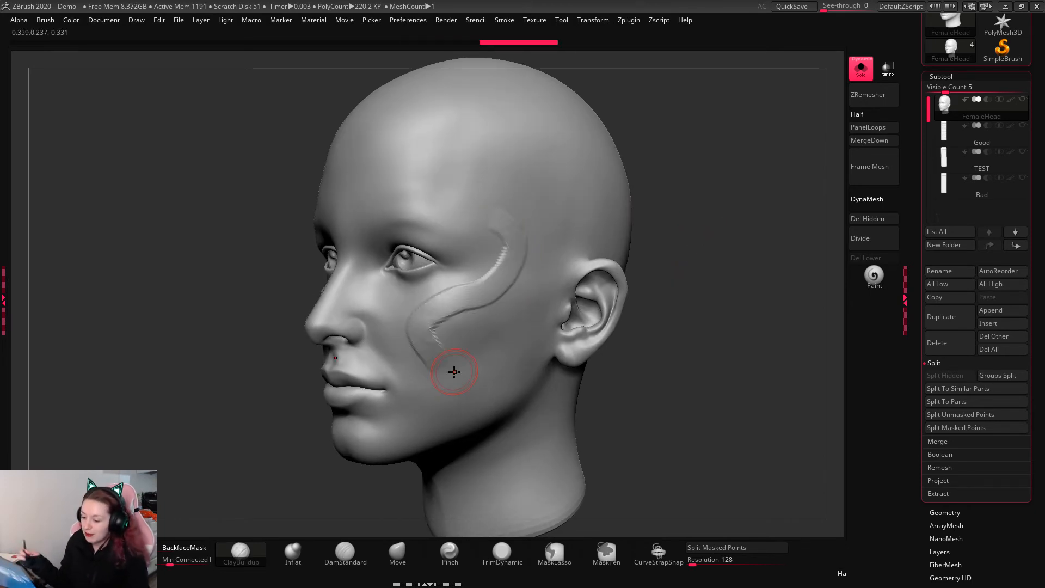
Step: Undo the last ClayBuildup face stroke, then try another winding stroke from the temple to the jaw and undo it too
left_click_drag(746, 357, 730, 385)
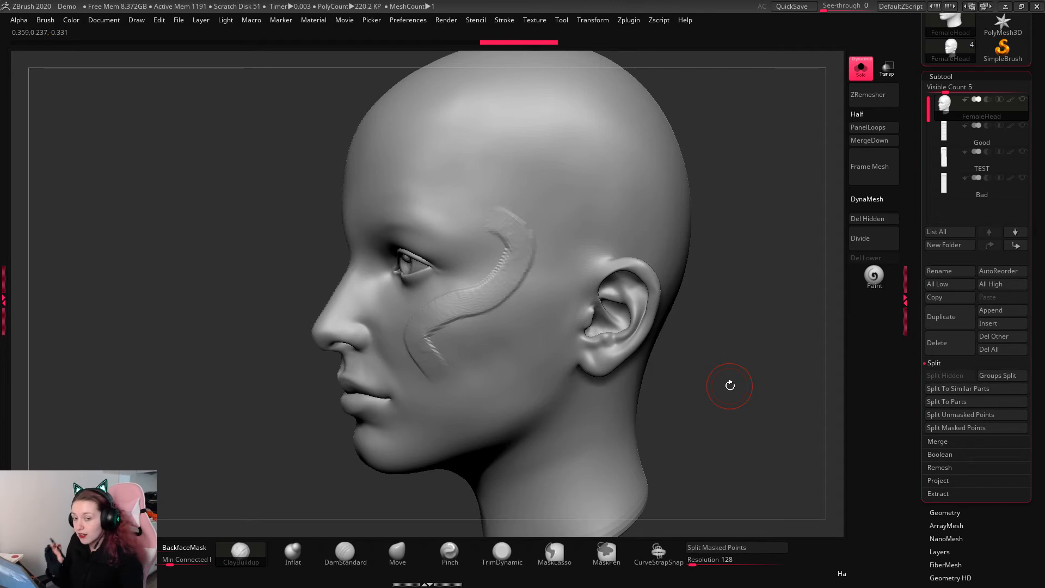
mouse_move(729, 385)
left_mouse_down()
mouse_move(757, 363)
mouse_move(758, 376)
left_mouse_up()
key("ctrl+z")
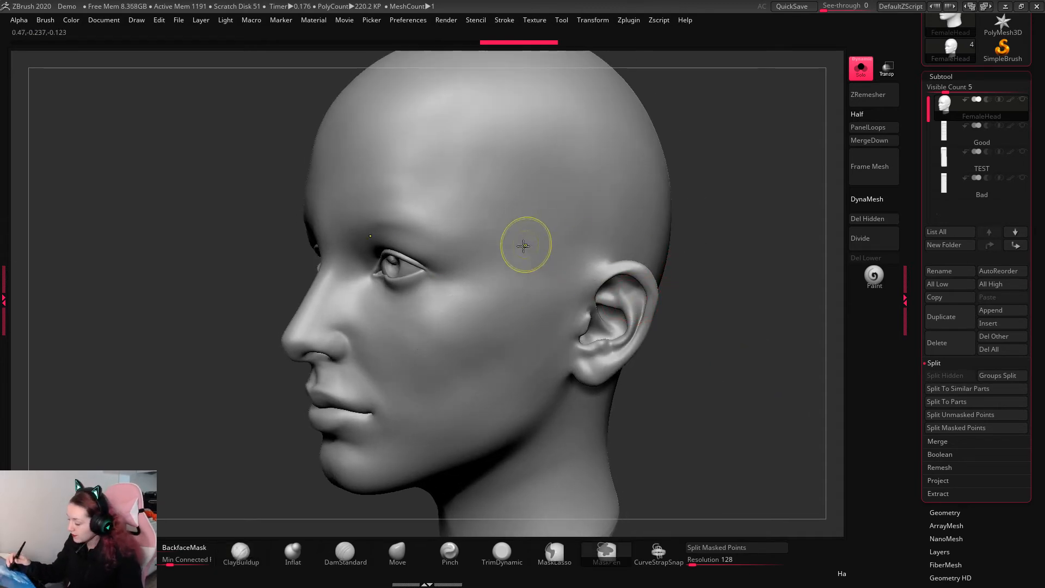
mouse_move(498, 218)
left_mouse_down()
mouse_move(484, 308)
mouse_move(431, 412)
left_mouse_up()
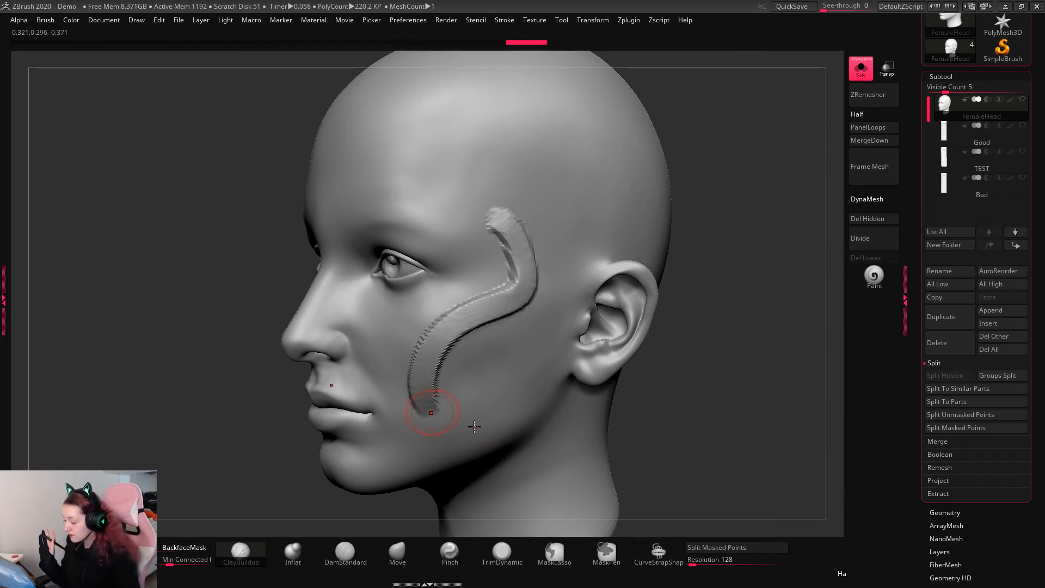
mouse_move(749, 354)
left_mouse_down("shift")
mouse_move(769, 378)
mouse_move(798, 370)
mouse_move(802, 414)
mouse_move(804, 366)
left_mouse_up("shift")
key("ctrl+z")
Step: Adjust the ClayBuildup brush's Z Intensity and sculpt an S-shaped stroke from the temple to the cheek, undoing and redrawing it
key("space")
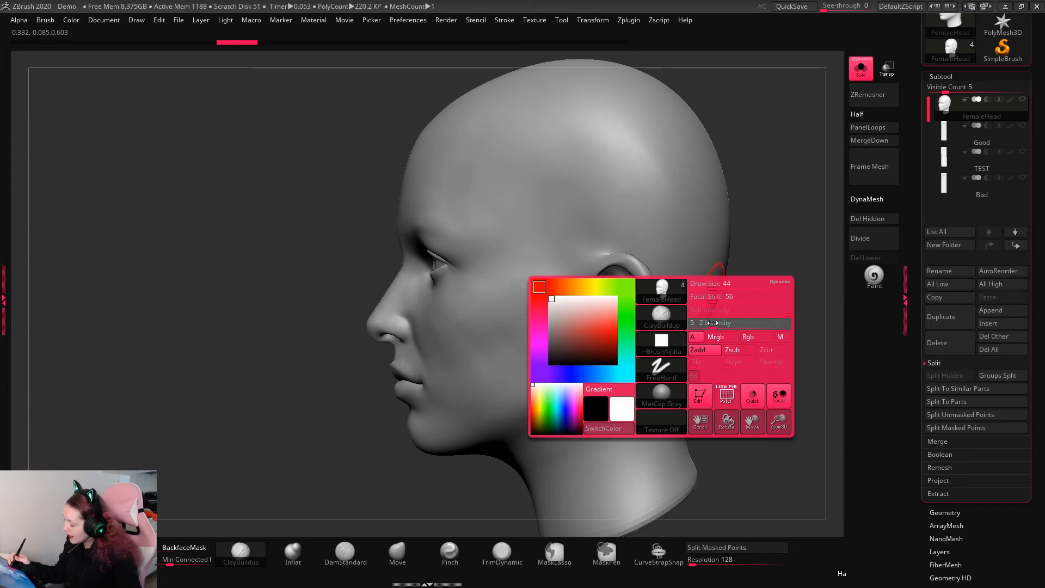
left_click_drag(726, 321, 747, 290)
mouse_move(494, 222)
left_mouse_down()
mouse_move(436, 285)
mouse_move(427, 348)
left_mouse_up()
mouse_move(720, 303)
left_mouse_down("shift")
mouse_move(749, 308)
mouse_move(678, 322)
mouse_move(762, 272)
left_mouse_up("shift")
key("ctrl+z")
left_click_drag(511, 220, 468, 349)
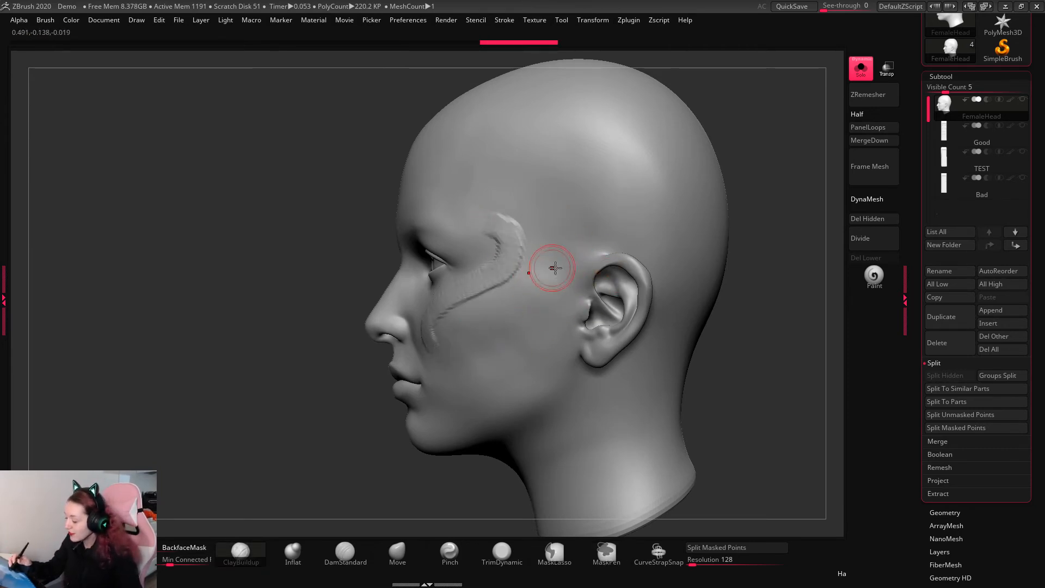
Step: Replay the last S-shaped stroke repeatedly across the jaw, temple, forehead, scalp and neck, and view the pattern from the front
key("1")
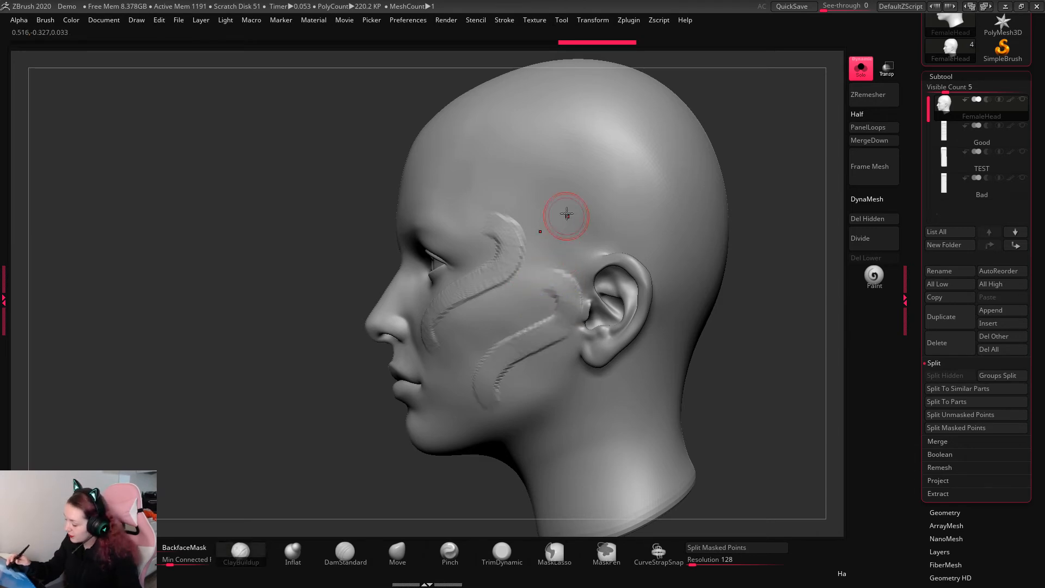
key("1")
key("1")
key("1")
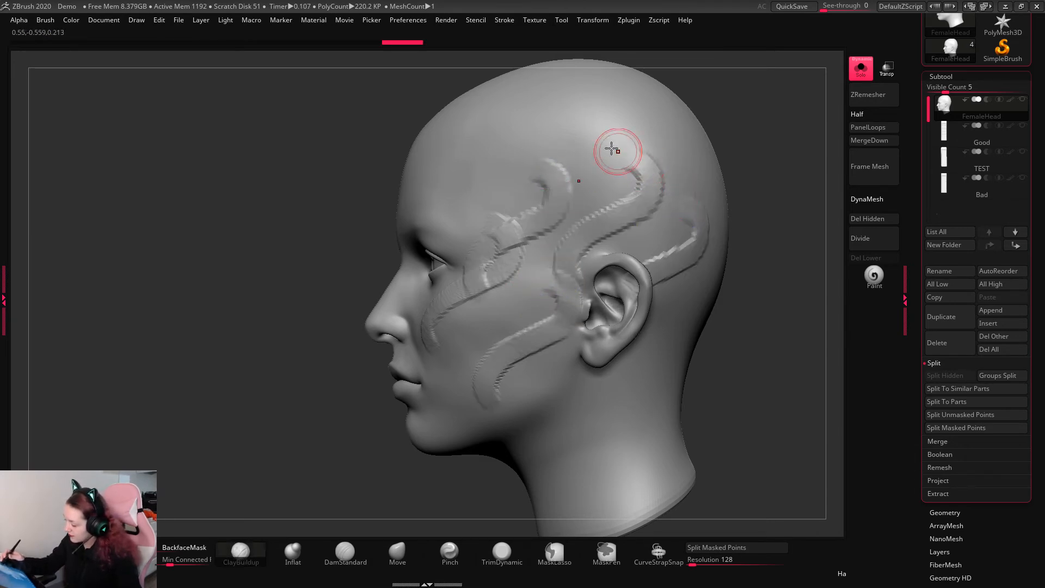
key("1")
key("1")
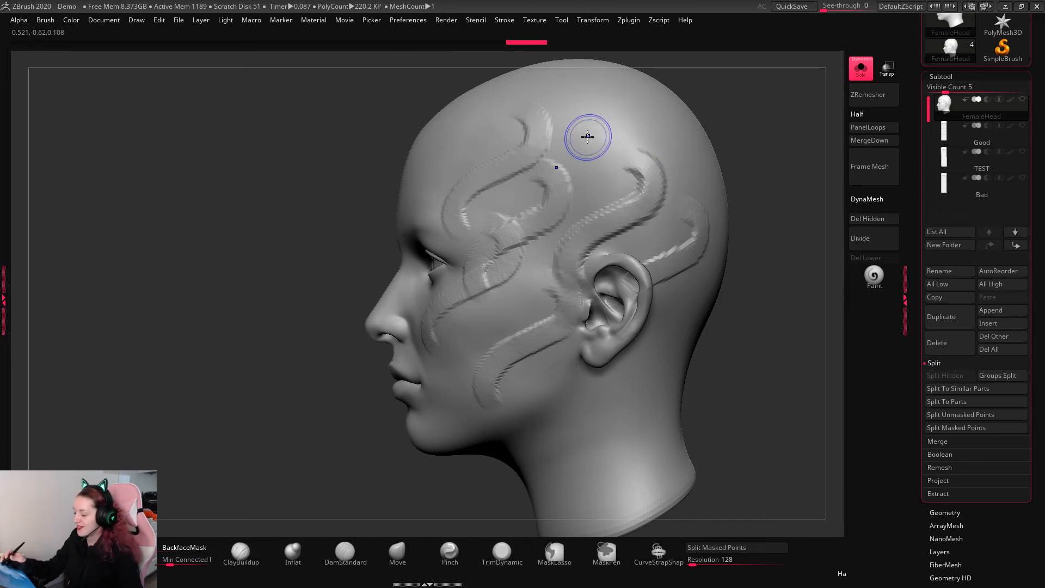
key("1")
key("1")
key("1")
key("1")
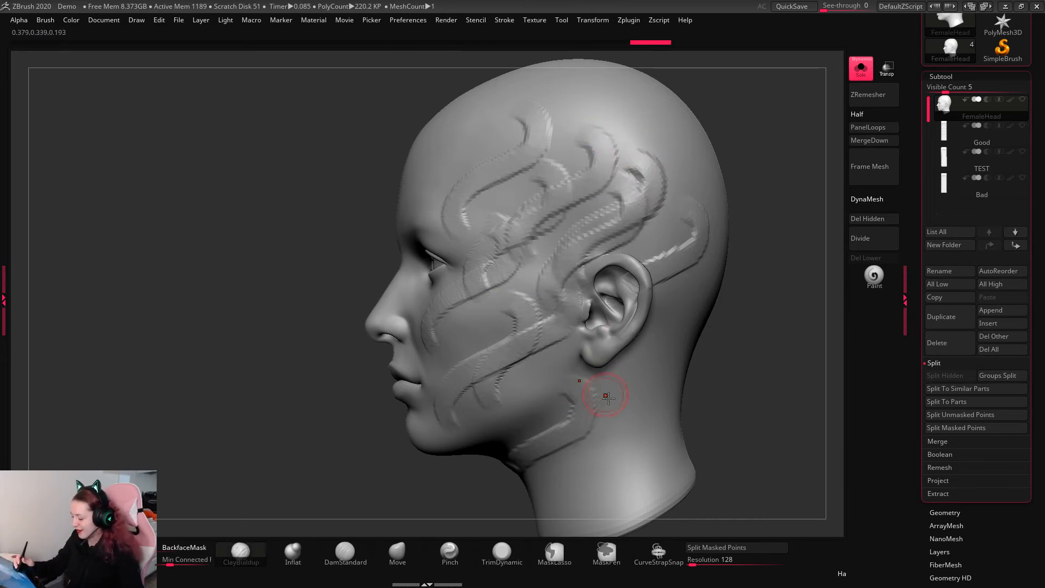
key("1")
left_click_drag(765, 374, 744, 370)
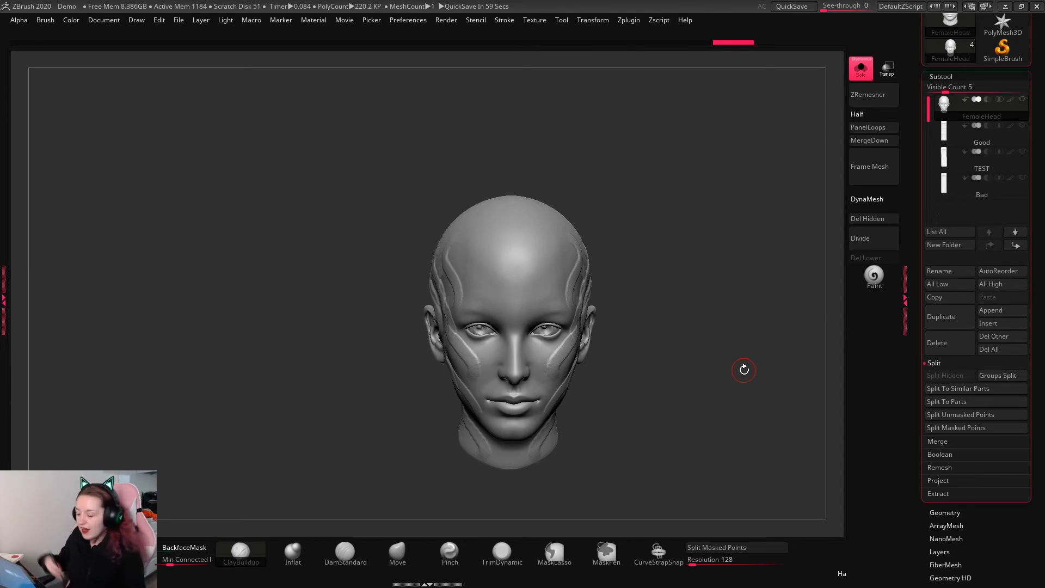
left_click_drag(711, 272, 718, 301, "shift")
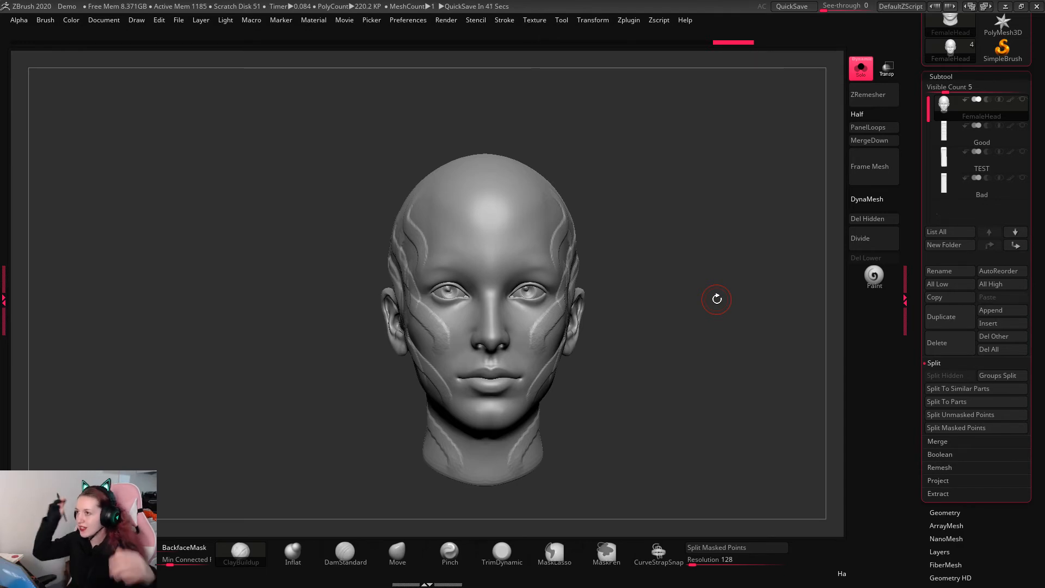
Step: Undo all of the replayed ClayBuildup strokes on the FemaleHead subtool
key("ctrl")
key("ctrl+z")
key("ctrl+z")
key("ctrl+z")
key("ctrl+z")
key("ctrl+z")
key("ctrl+z")
key("ctrl+z")
key("ctrl+z")
key("ctrl+z")
key("ctrl+z")
key("ctrl+z")
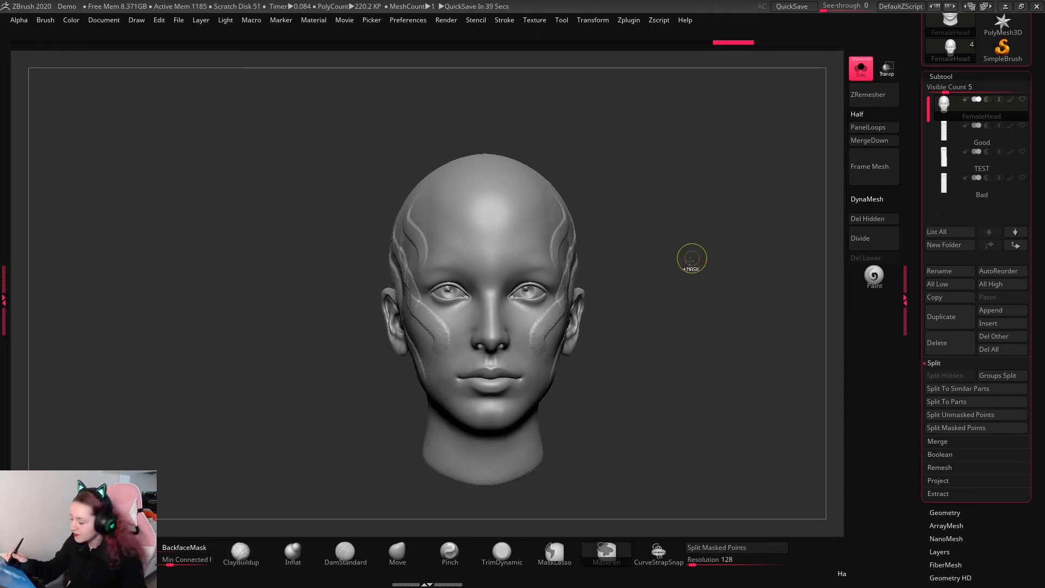
key("ctrl+z")
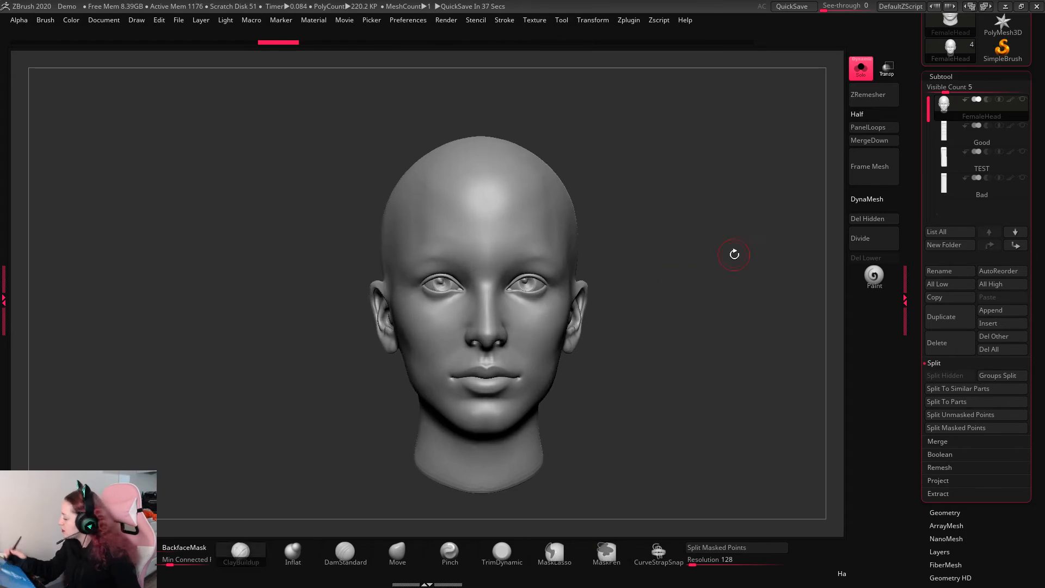
Step: Select the Good strap InsertMesh brush for the FemaleHead subtool, try a curve down the side of the face and undo it
left_click(962, 140)
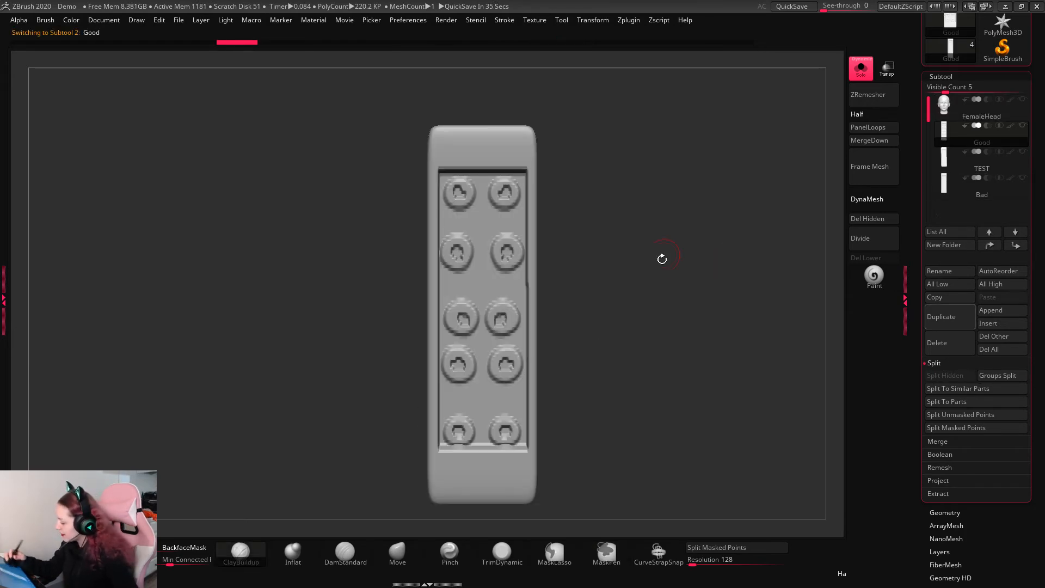
left_click(947, 105)
left_click_drag(739, 232, 653, 259, "shift")
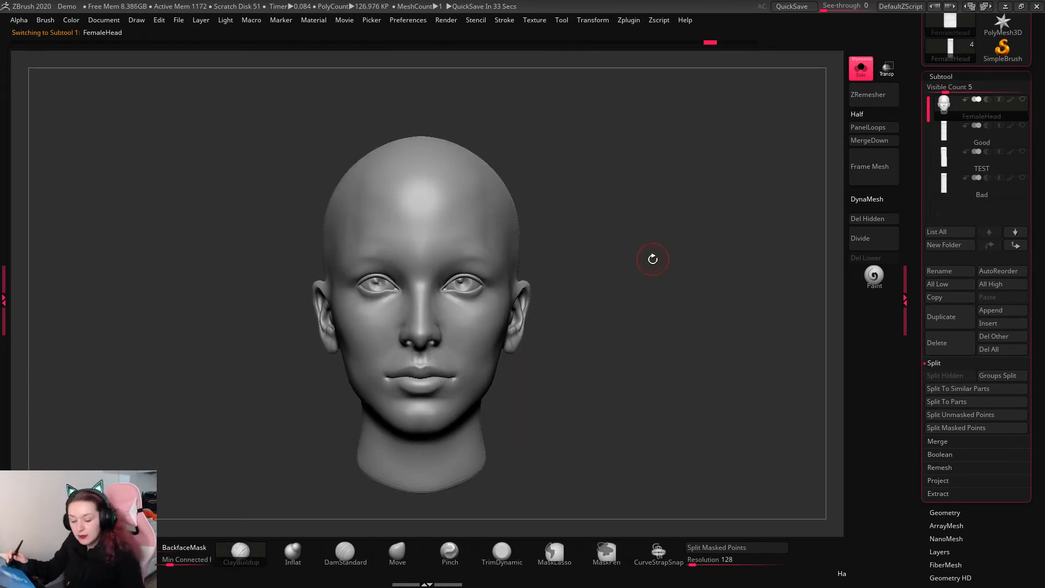
key("b")
left_click(742, 533)
left_click_drag(484, 238, 547, 429)
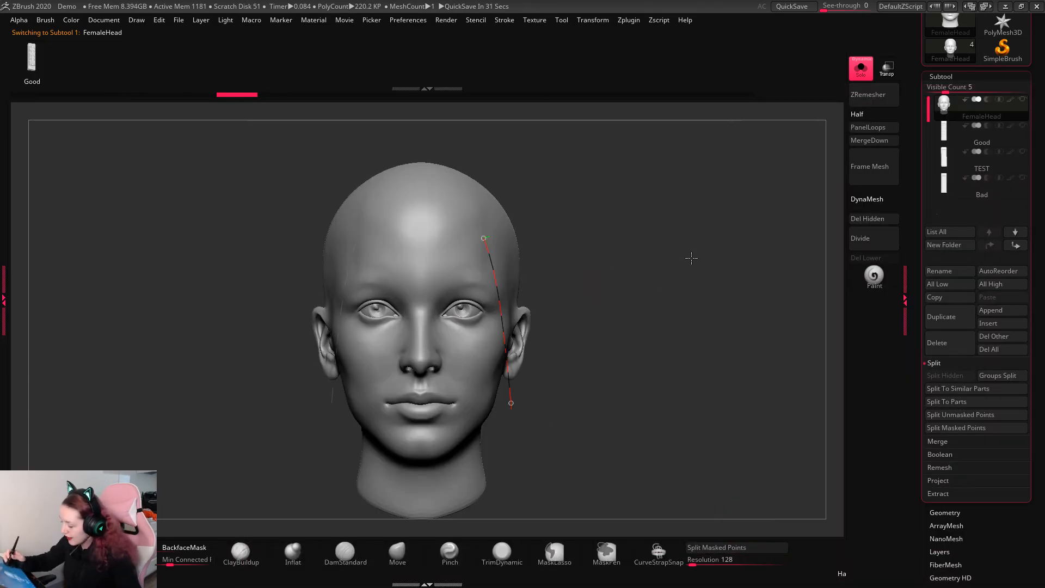
mouse_move(689, 259)
left_mouse_down("alt")
mouse_move(698, 287)
mouse_move(691, 254)
left_mouse_up("alt")
key("ctrl+z")
Step: Reshape the Size graph in the stroke's Curve Modifiers and draw a tapering strap down the side of the head
left_click(505, 20)
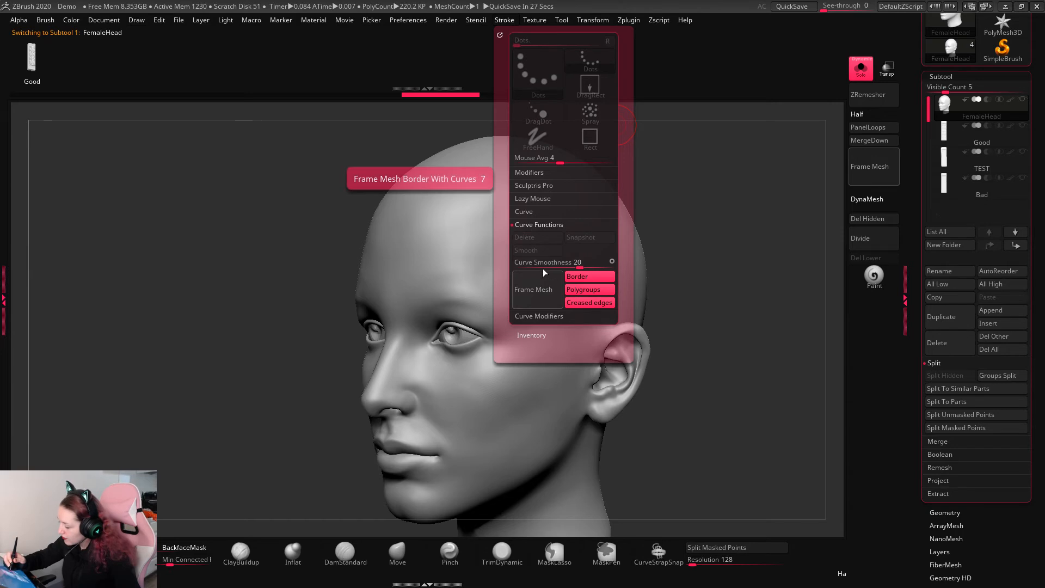
left_click(539, 225)
left_click(539, 238)
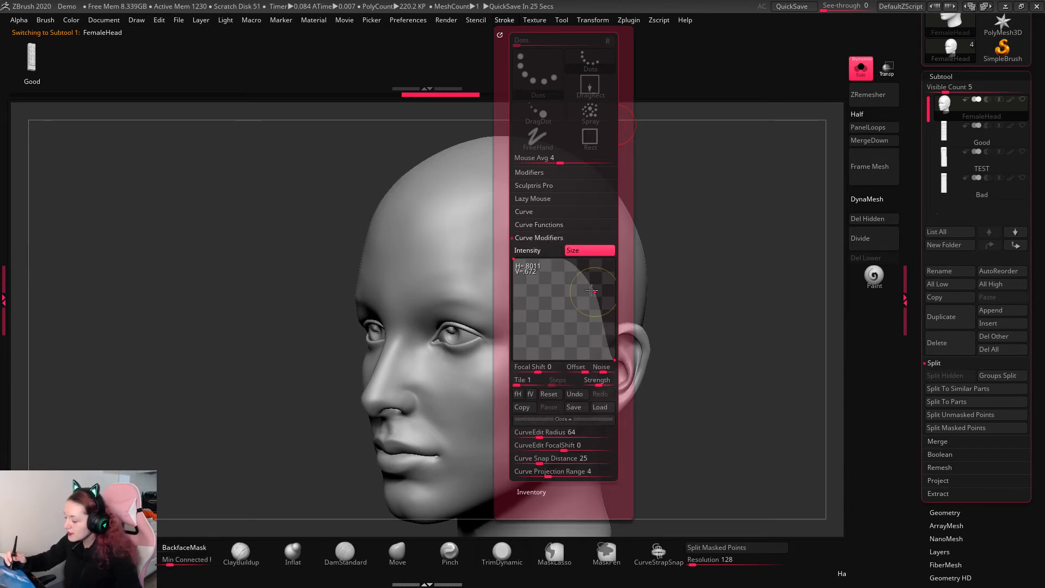
mouse_move(594, 292)
left_mouse_down()
mouse_move(575, 304)
mouse_move(588, 283)
left_mouse_up()
mouse_move(492, 203)
left_mouse_down()
mouse_move(555, 374)
mouse_move(550, 392)
left_mouse_up()
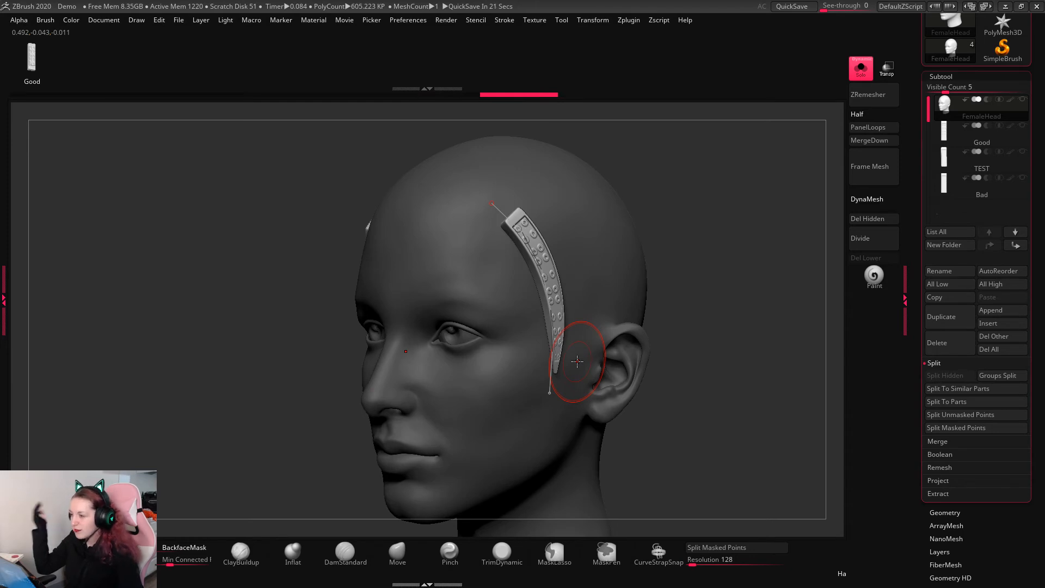
mouse_move(775, 255)
left_mouse_down()
mouse_move(784, 266)
mouse_move(755, 281)
mouse_move(741, 265)
left_mouse_up()
key("space")
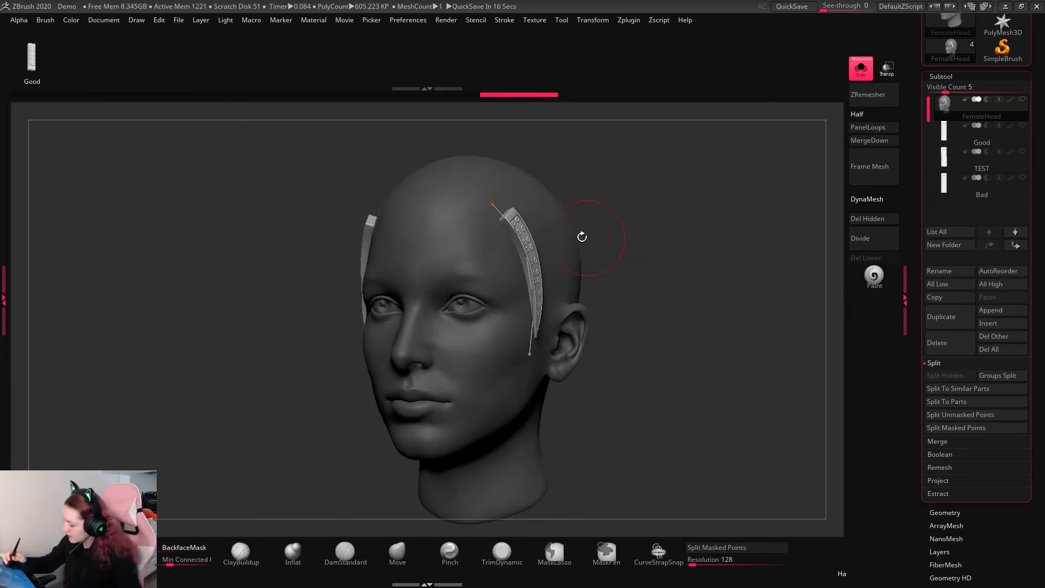
mouse_move(732, 214)
left_mouse_down()
mouse_move(713, 222)
mouse_move(711, 213)
mouse_move(701, 231)
left_mouse_up()
Step: Enlarge the Move brush, enable BackfaceMask and pull the strap's outer side away from the scalp, undoing the first attempt
right_click(602, 297)
left_click(397, 553)
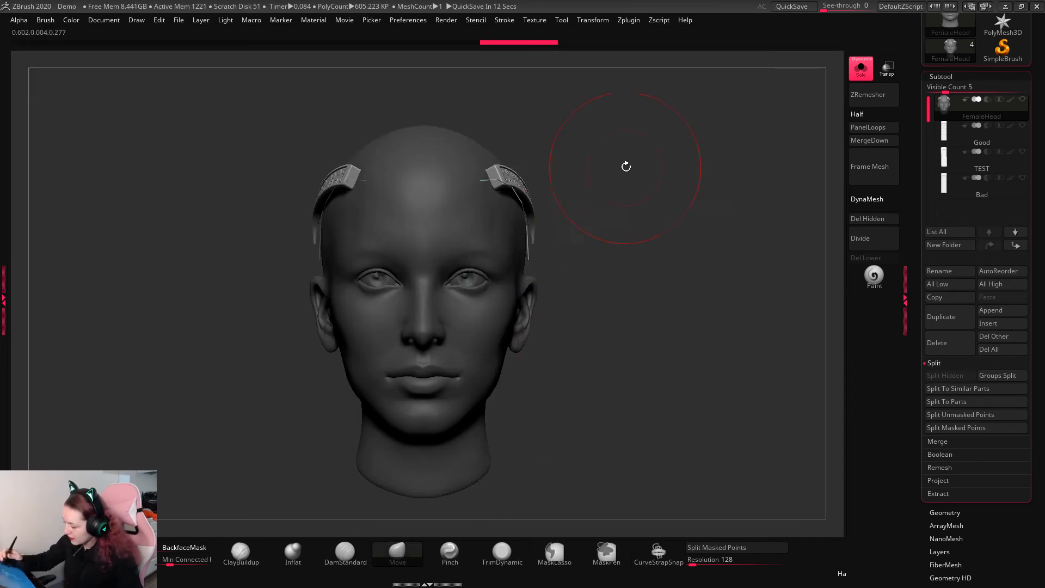
key("space")
mouse_move(626, 167)
left_mouse_down()
mouse_move(549, 157)
mouse_move(612, 151)
left_mouse_up()
left_click(531, 196)
left_click(184, 547)
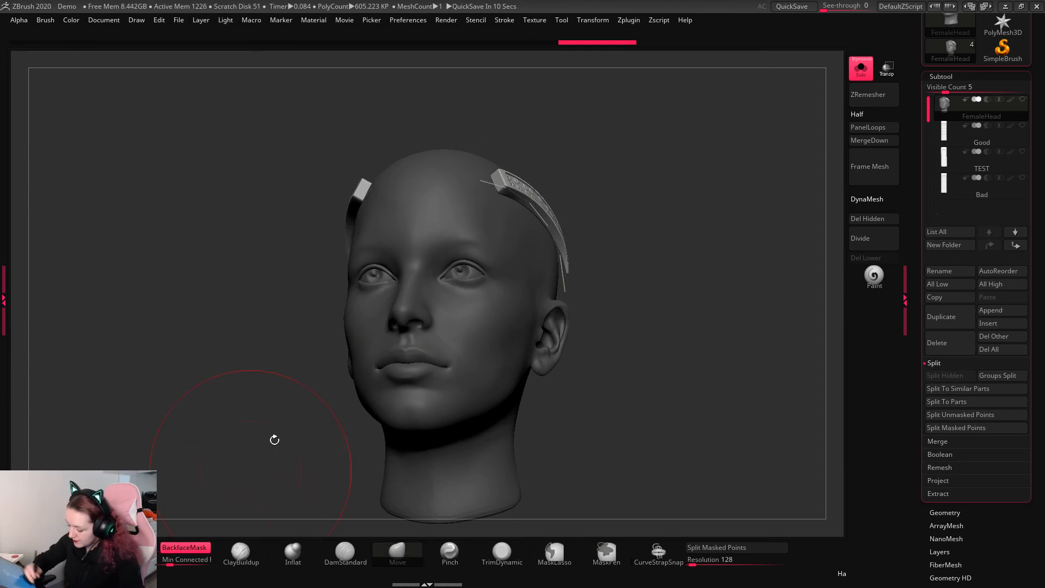
key("ctrl+z")
mouse_move(509, 198)
left_mouse_down()
mouse_move(522, 196)
mouse_move(509, 179)
left_mouse_up()
mouse_move(789, 167)
left_mouse_down()
mouse_move(716, 212)
mouse_move(760, 228)
mouse_move(783, 187)
mouse_move(714, 211)
mouse_move(724, 267)
left_mouse_up()
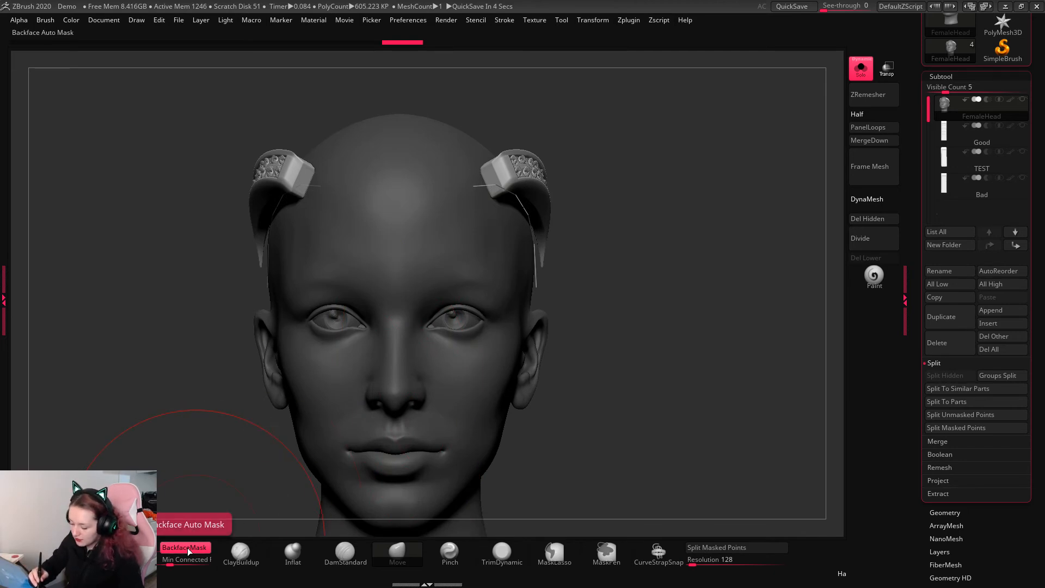
Step: Examine the Auto Masking options of the Move brush to locate the BackfaceMask setting
left_click(46, 20)
left_click_drag(149, 384, 152, 353)
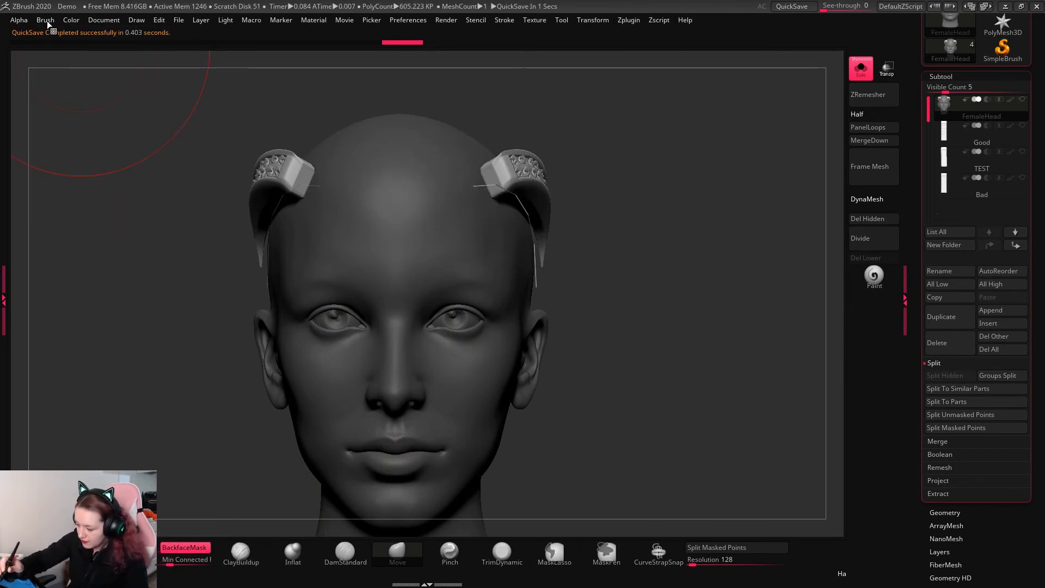
left_click(47, 21)
mouse_move(112, 446)
left_mouse_down()
mouse_move(141, 348)
mouse_move(119, 392)
left_mouse_up()
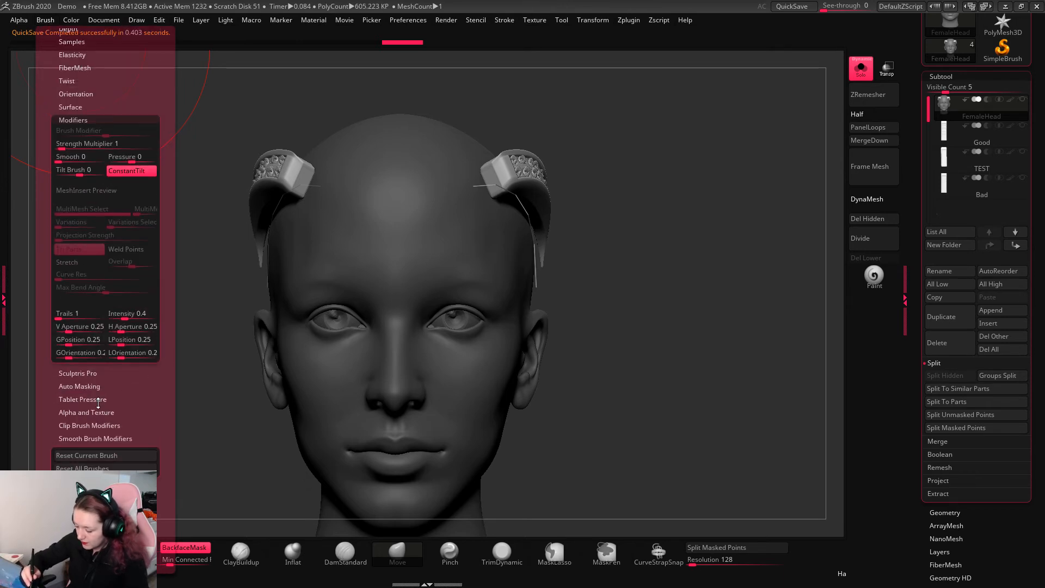
left_click(80, 385)
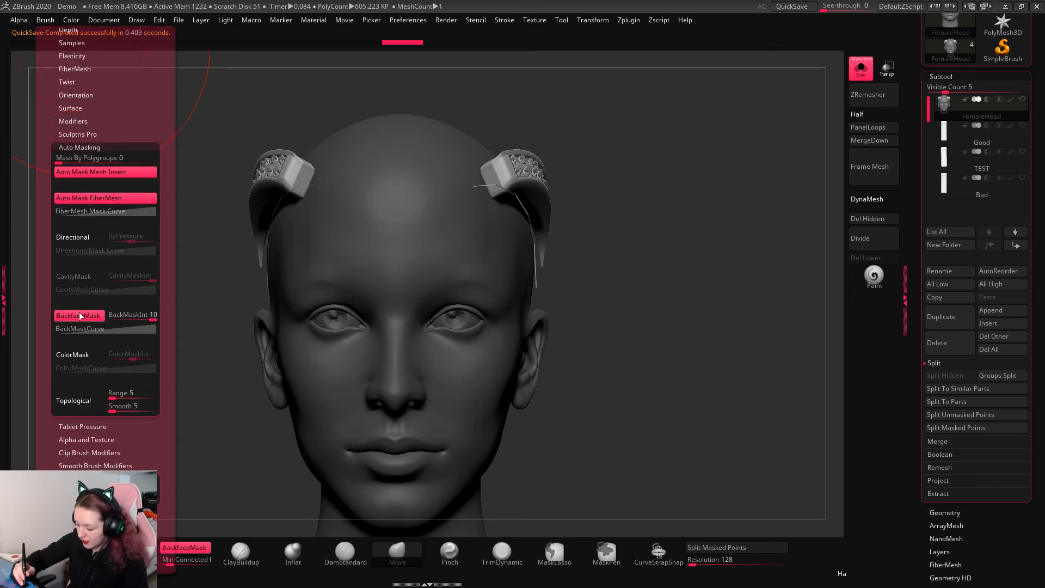
Step: Try one more Move stroke on the strap's outer side and undo the strap deformations
left_click_drag(745, 296, 687, 282)
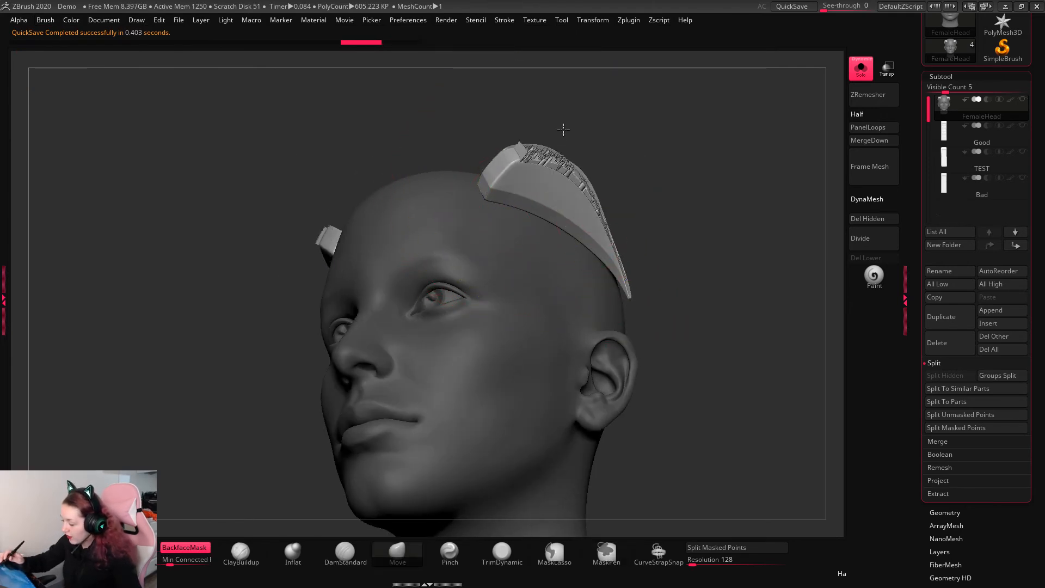
left_click_drag(563, 129, 567, 180)
key("ctrl+z")
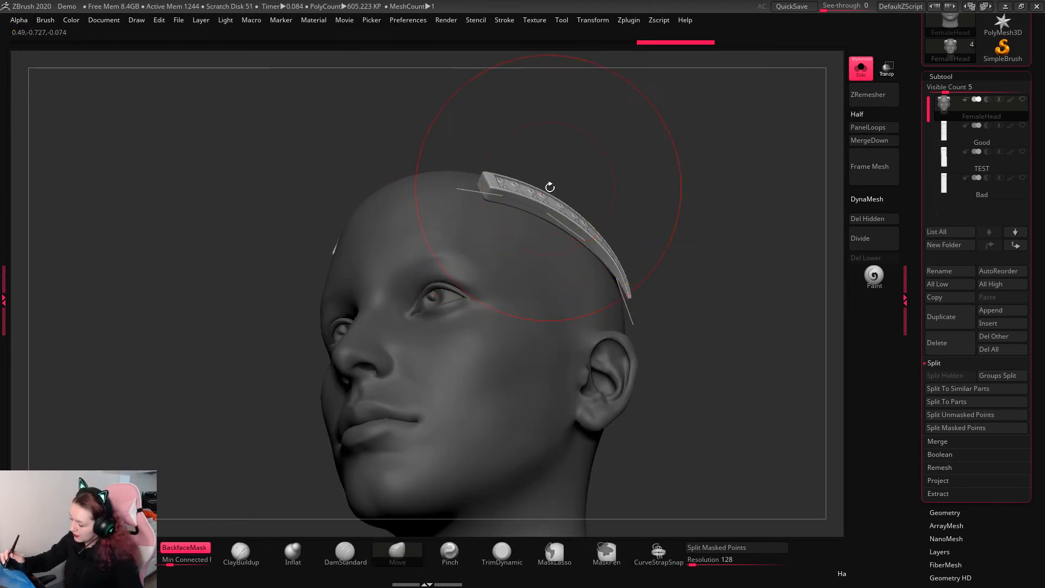
Step: Test pulling the strap outward with BackfaceMask off, undo it, and repeat the pull with BackfaceMask on
left_click(184, 560)
left_click(185, 546)
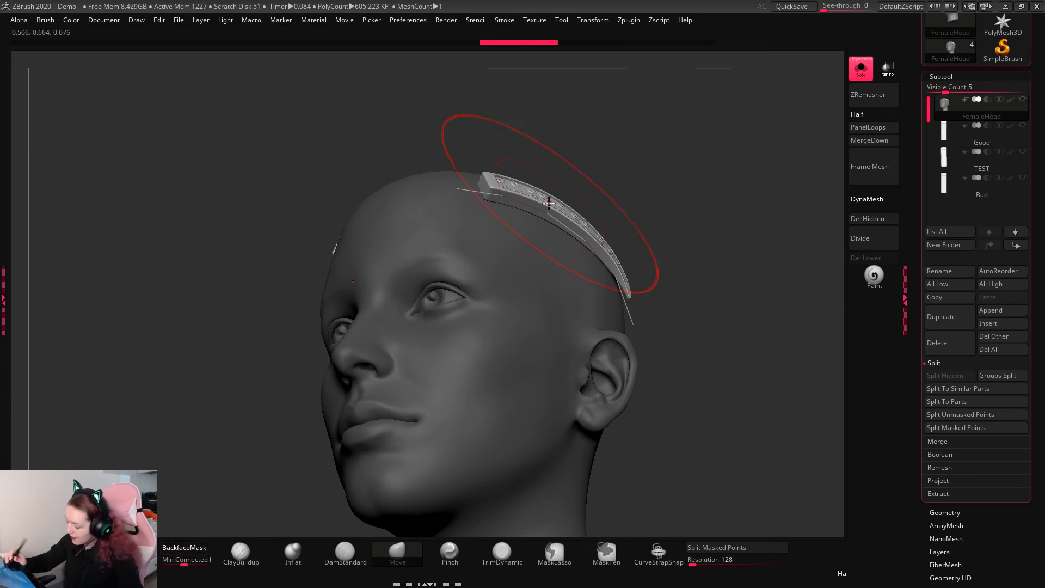
mouse_move(548, 203)
left_mouse_down()
mouse_move(579, 154)
mouse_move(595, 158)
mouse_move(575, 147)
mouse_move(576, 122)
left_mouse_up()
key("ctrl+z")
left_click(185, 547)
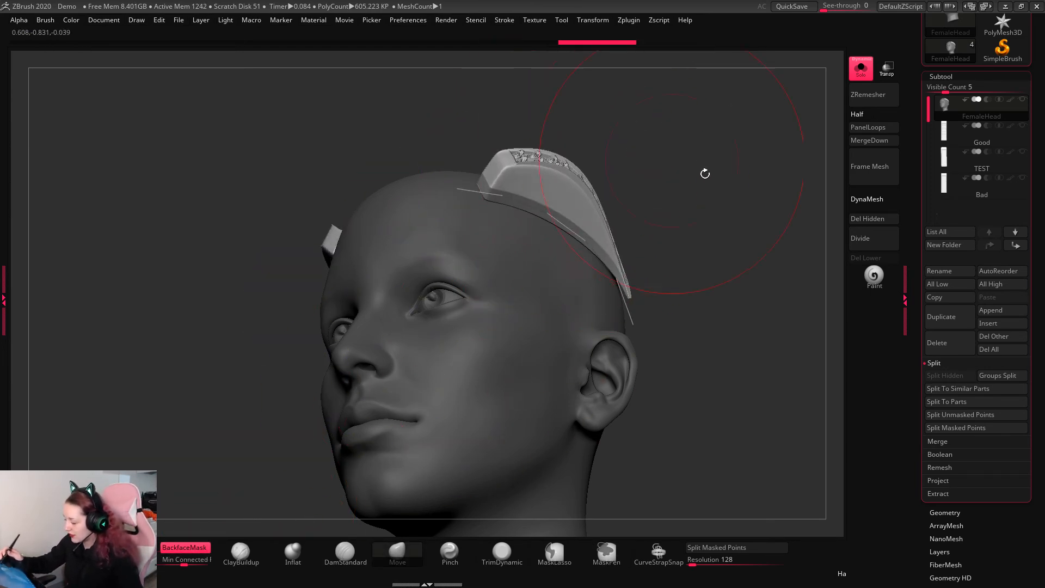
left_click_drag(705, 173, 783, 252)
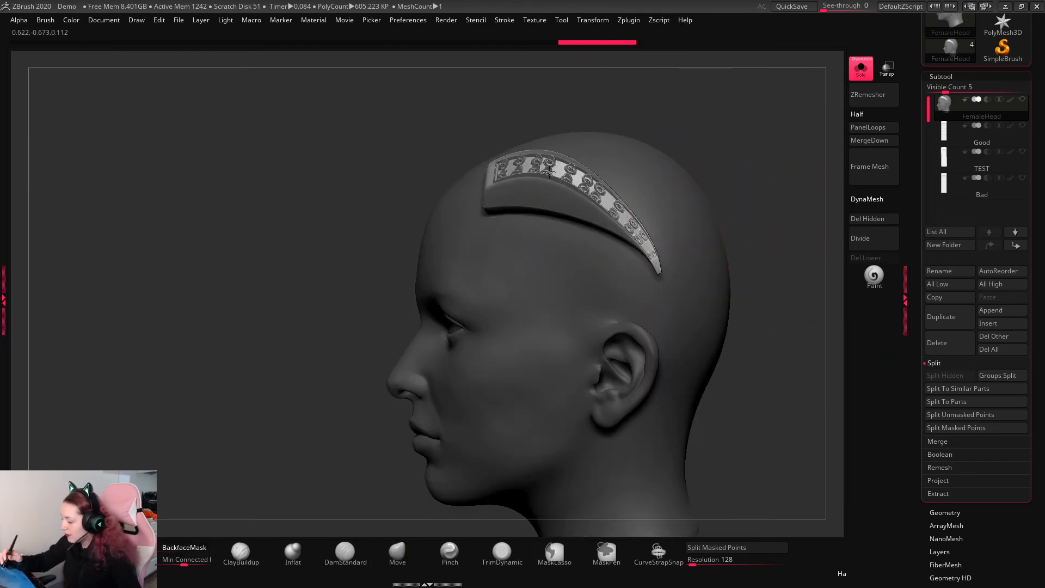
Step: Clear the mask from the head and return from the transform gizmo to Draw mode
mouse_move(769, 303)
left_mouse_down("ctrl")
mouse_move(759, 294)
mouse_move(788, 320)
mouse_move(743, 307)
left_mouse_up("ctrl")
key("space")
key("w")
key("q")
left_click_drag(782, 255, 788, 325, "ctrl")
key("w")
left_click_drag(713, 268, 700, 309, "ctrl")
key("ctrl+z")
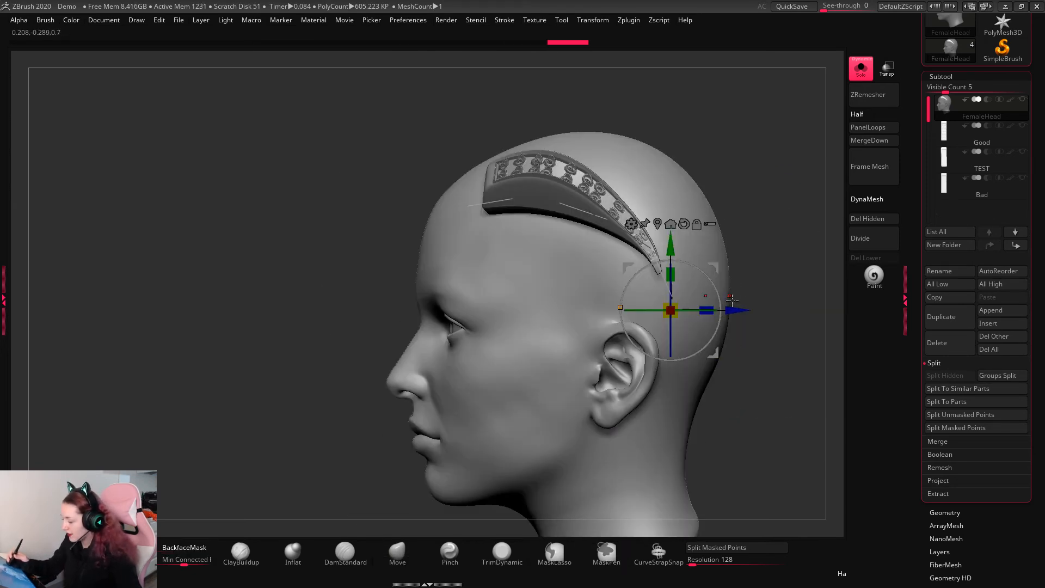
key("q")
Step: Examine the deformed straps from the front and side, and display the polygroup wireframe
key("shift+f")
key("shift+f")
left_click_drag(788, 277, 838, 292)
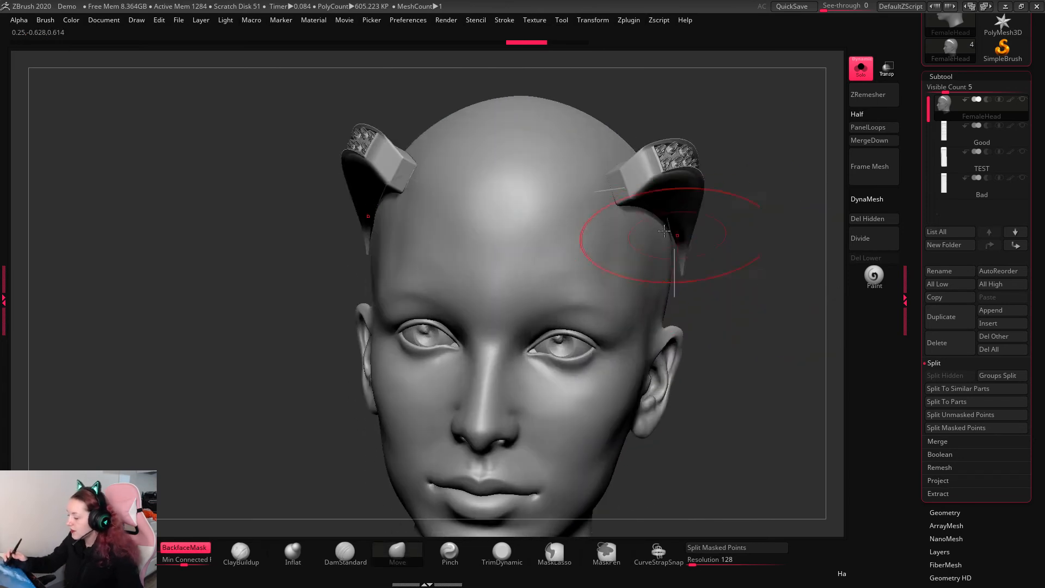
left_click_drag(774, 262, 691, 261, "shift")
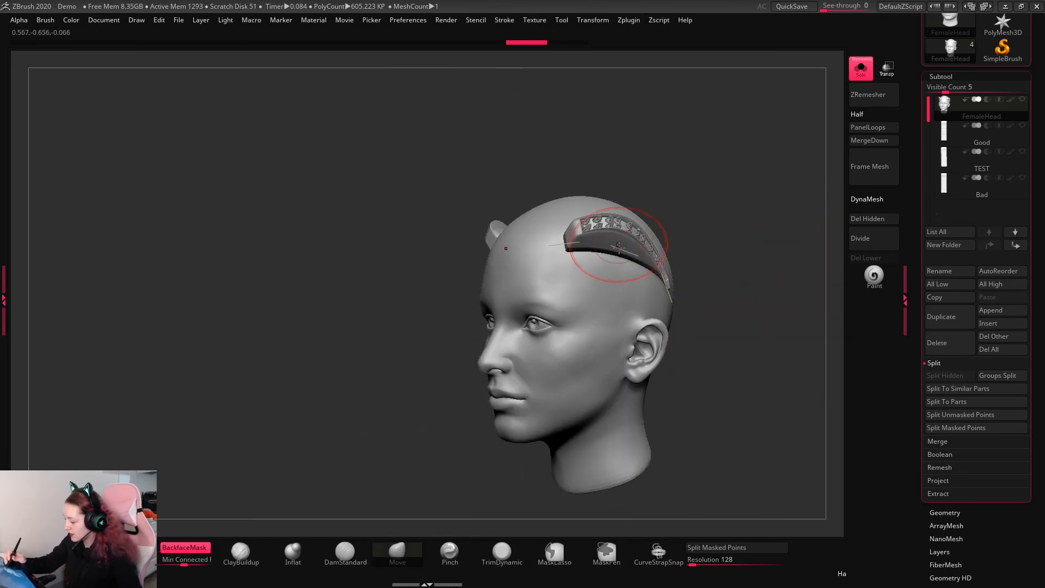
left_click_drag(742, 226, 772, 287)
key("shift+f")
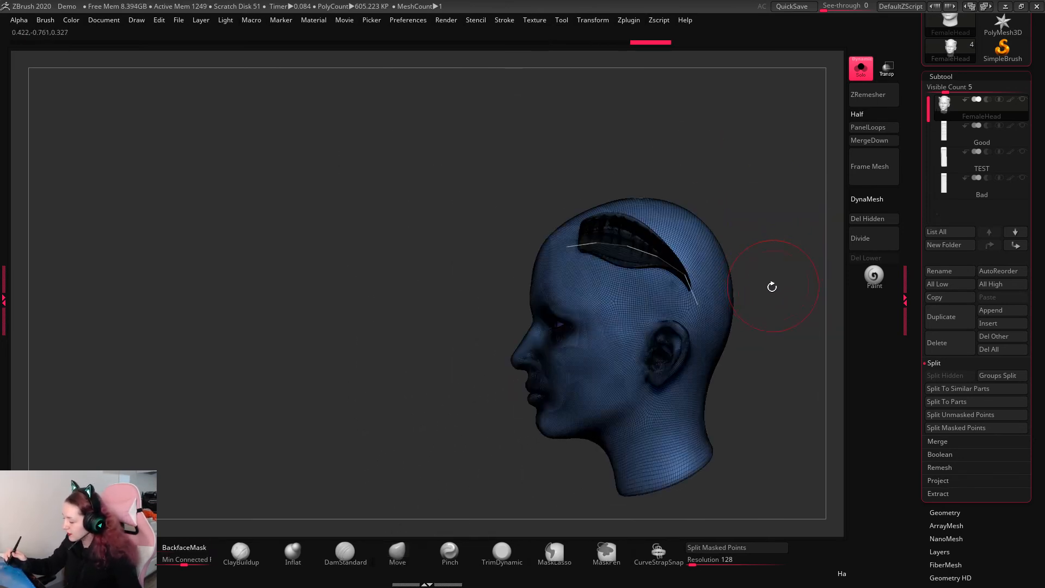
Step: Isolate the middle section of the inserted straps and turn off the polygroup wireframe
left_click(630, 243, "ctrl+shift")
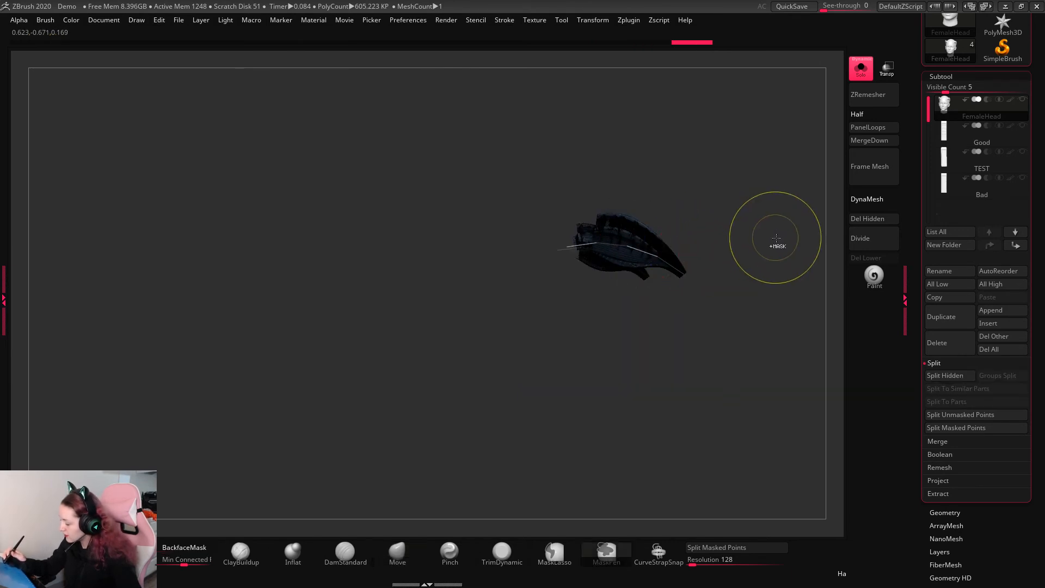
mouse_move(776, 238)
left_mouse_down()
mouse_move(685, 256)
mouse_move(790, 348)
mouse_move(759, 302)
mouse_move(742, 385)
left_mouse_up()
left_click(727, 304, "ctrl")
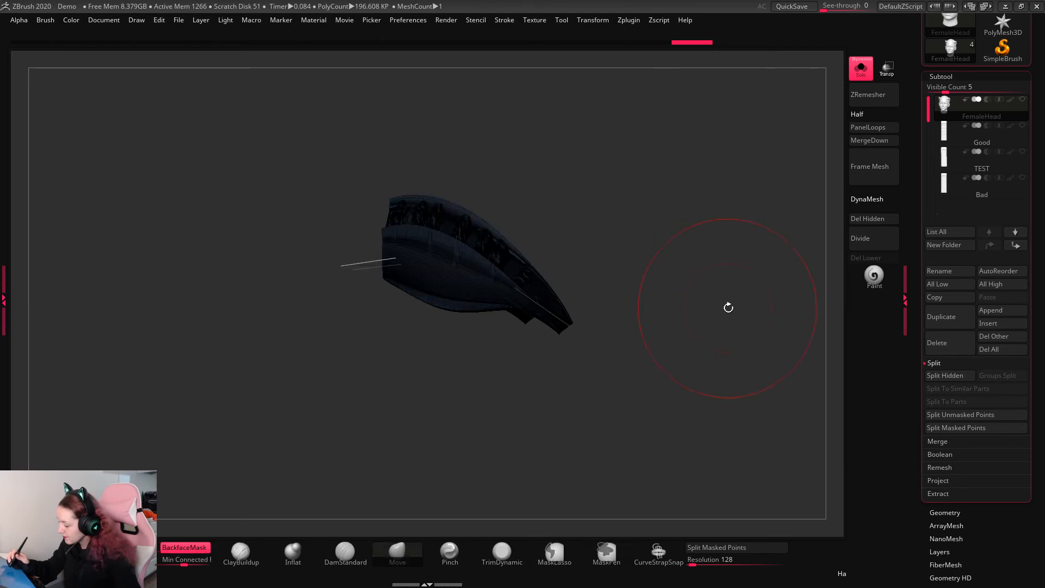
key("shift+f")
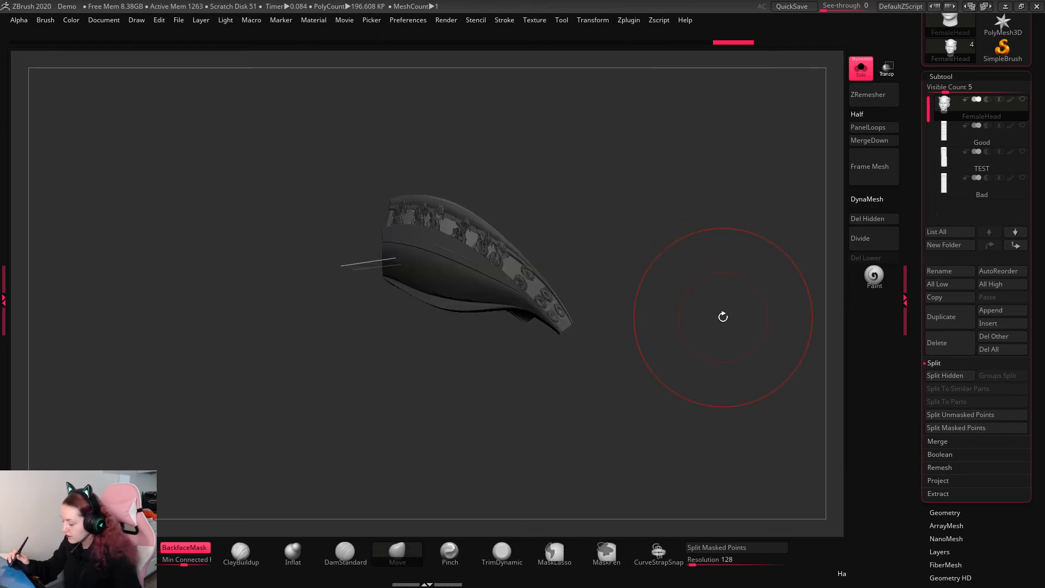
Step: Show the whole head together with the straps again and clear the mask
left_click(733, 311, "ctrl+shift")
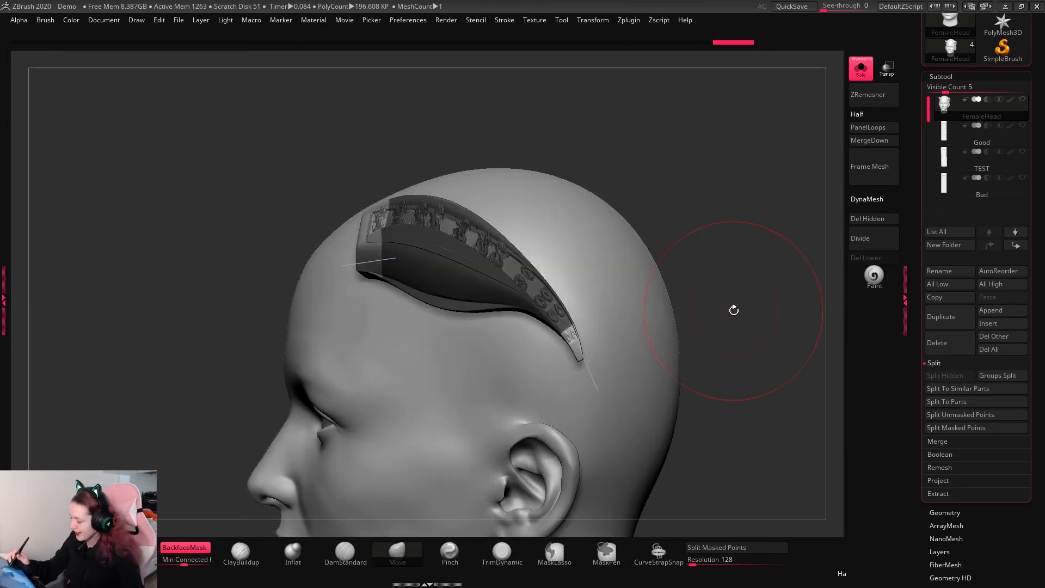
left_click_drag(733, 311, 832, 299, "ctrl")
left_click_drag(767, 296, 723, 175, "alt")
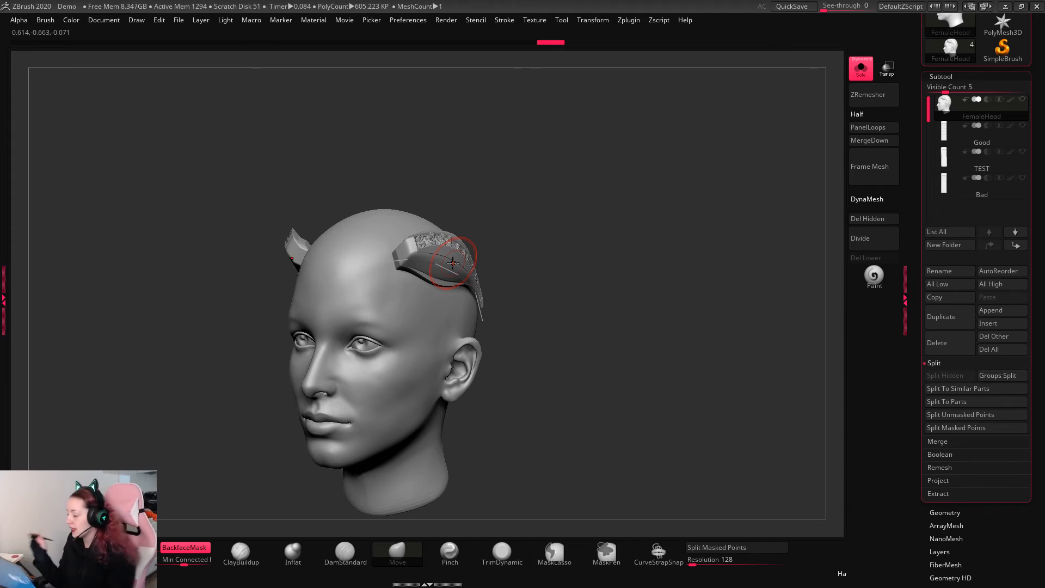
Step: Review the stroke's curve settings and the Good strap subtool, ending with FemaleHead as the active subtool
left_click(508, 20)
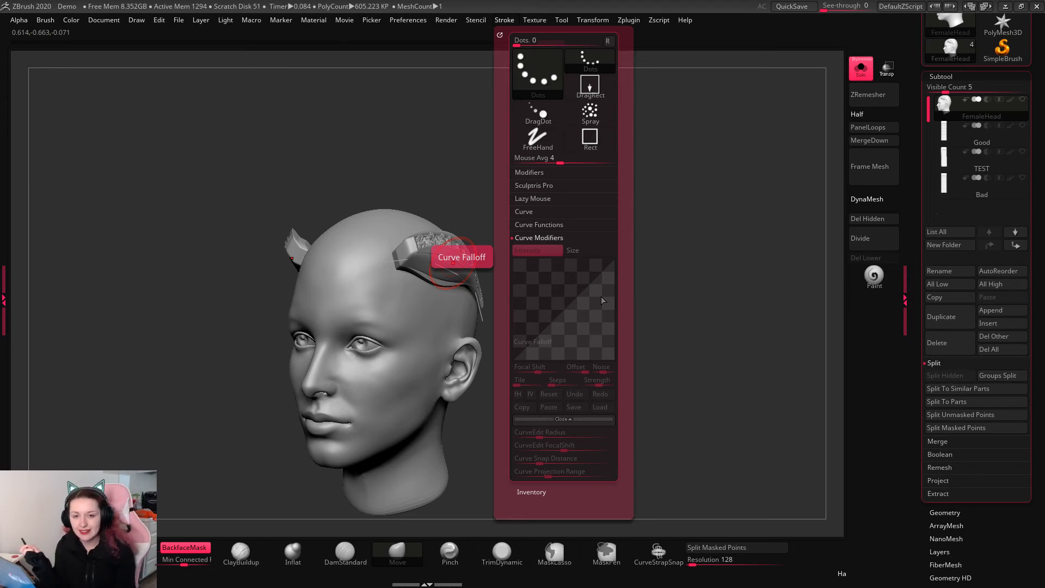
left_click(950, 127)
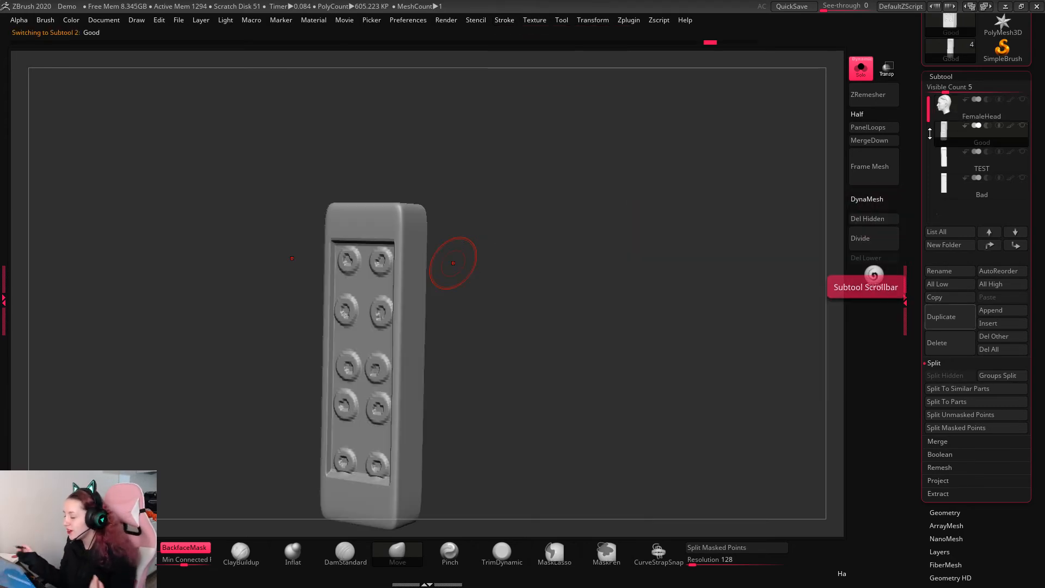
left_click(938, 100)
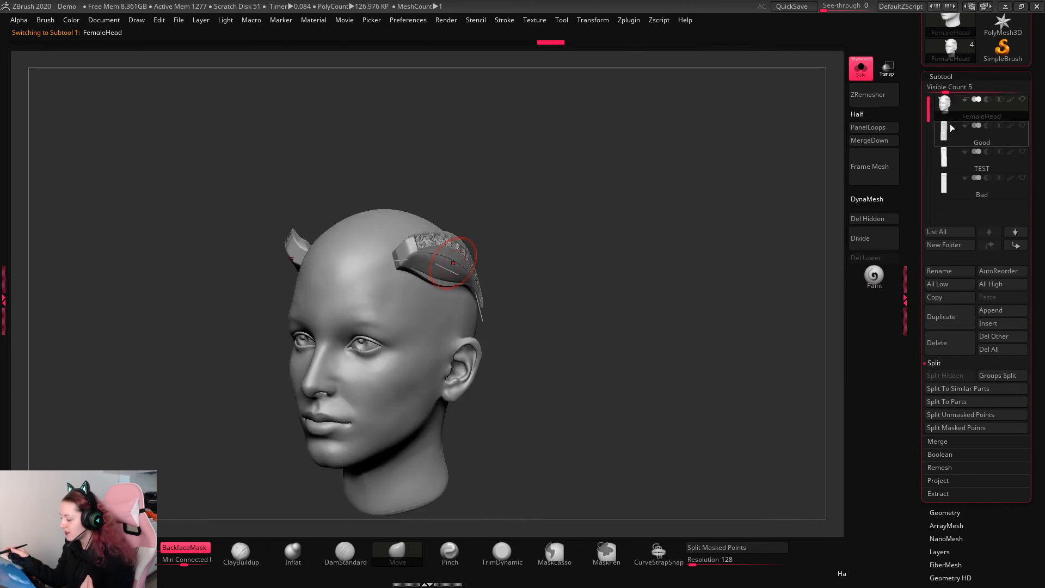
mouse_move(936, 129)
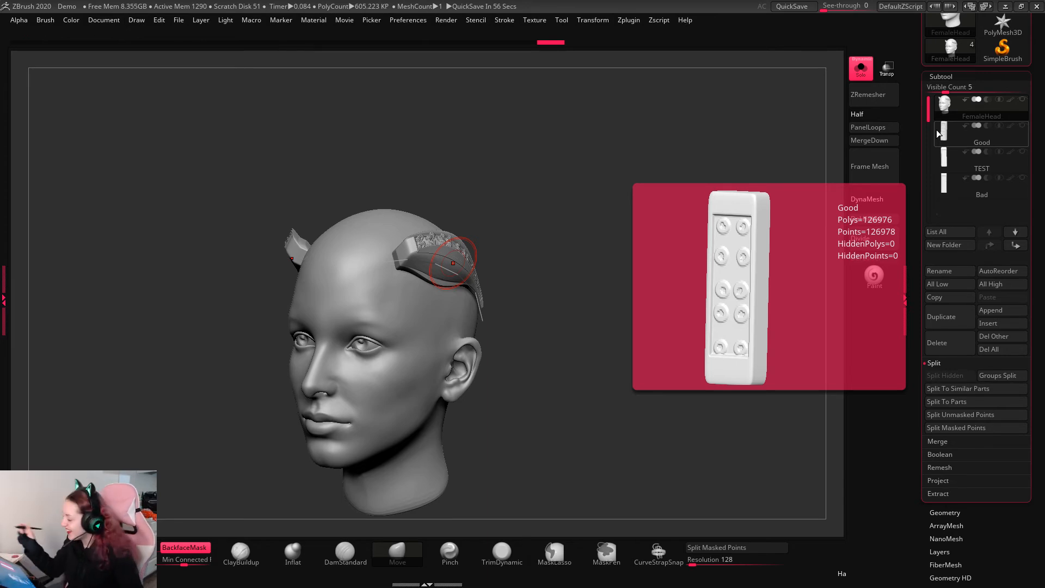
Step: Step back through the undo history of FemaleHead to before the straps were inserted
left_click_drag(687, 282, 708, 273)
left_click(442, 255, "ctrl+shift")
key("ctrl+z")
key("ctrl+z")
key("ctrl+z")
key("ctrl+z")
key("ctrl+z")
key("ctrl+z")
key("ctrl+z")
key("ctrl+z")
key("ctrl+z")
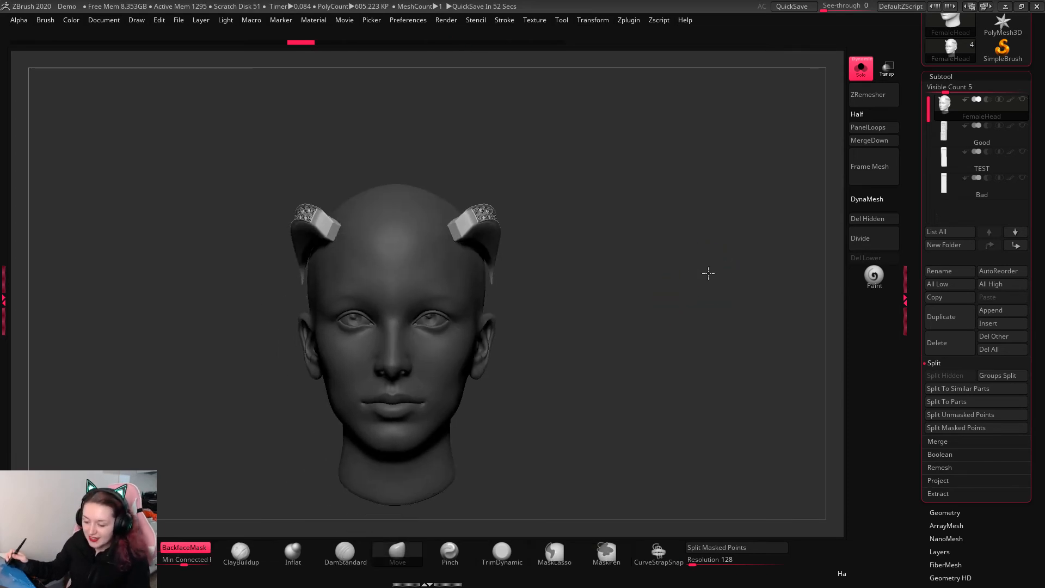
key("ctrl+z")
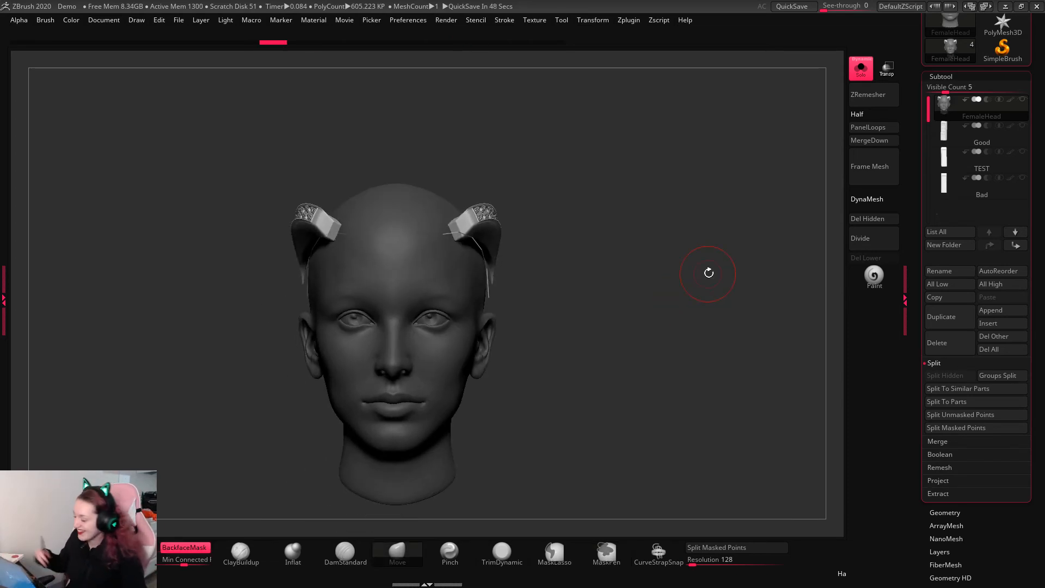
left_click_drag(709, 272, 625, 293, "alt")
key("ctrl+z")
key("ctrl+z")
key("ctrl+z")
key("ctrl+z")
key("ctrl+z")
key("ctrl+z")
key("ctrl+z")
Step: Try symmetrical DamStandard strokes across the cheeks and chin, and undo the cheek grooves
left_click_drag(306, 272, 450, 408)
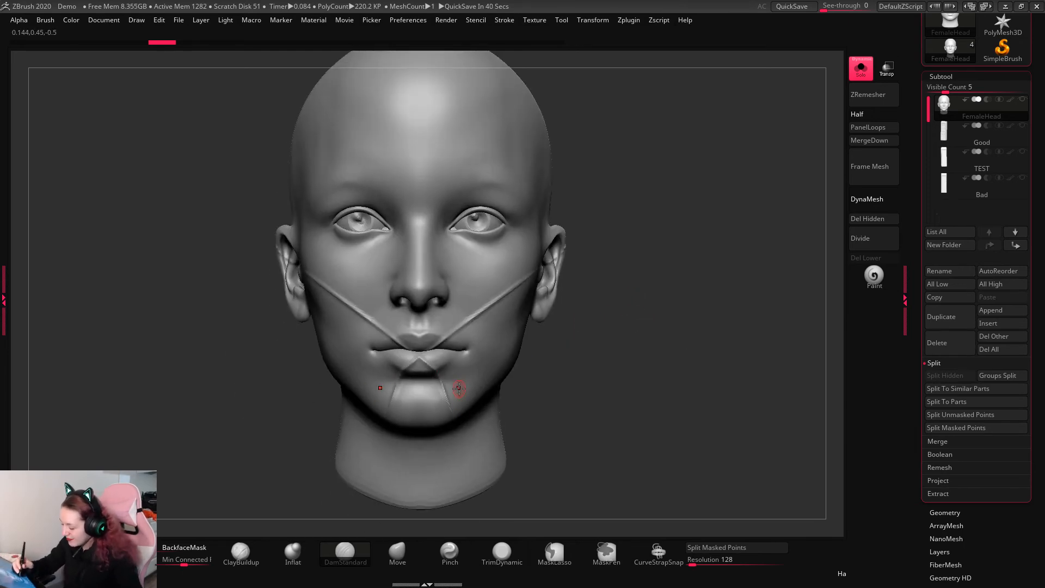
key("ctrl+z")
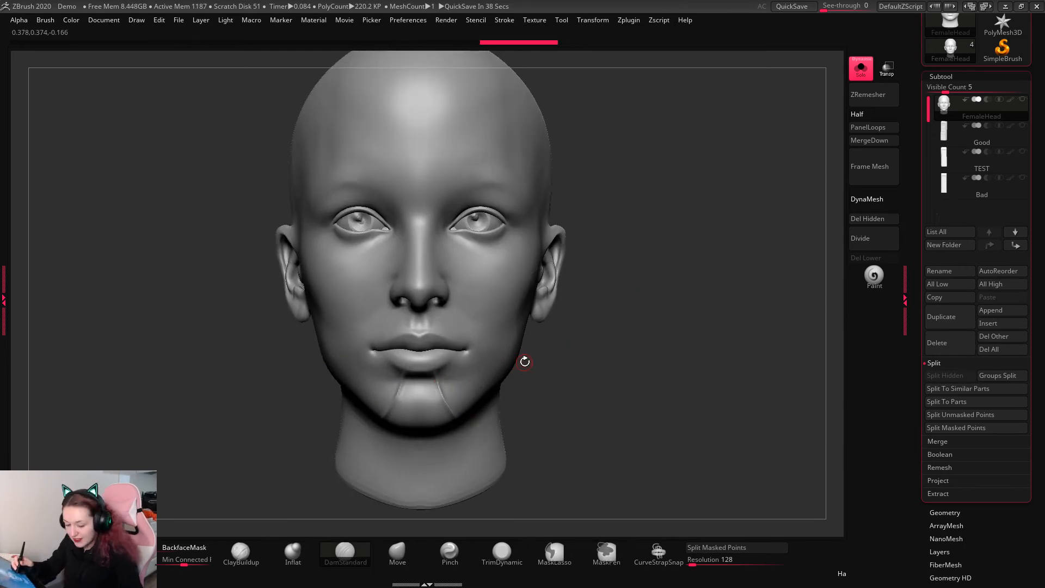
left_click_drag(644, 305, 693, 266)
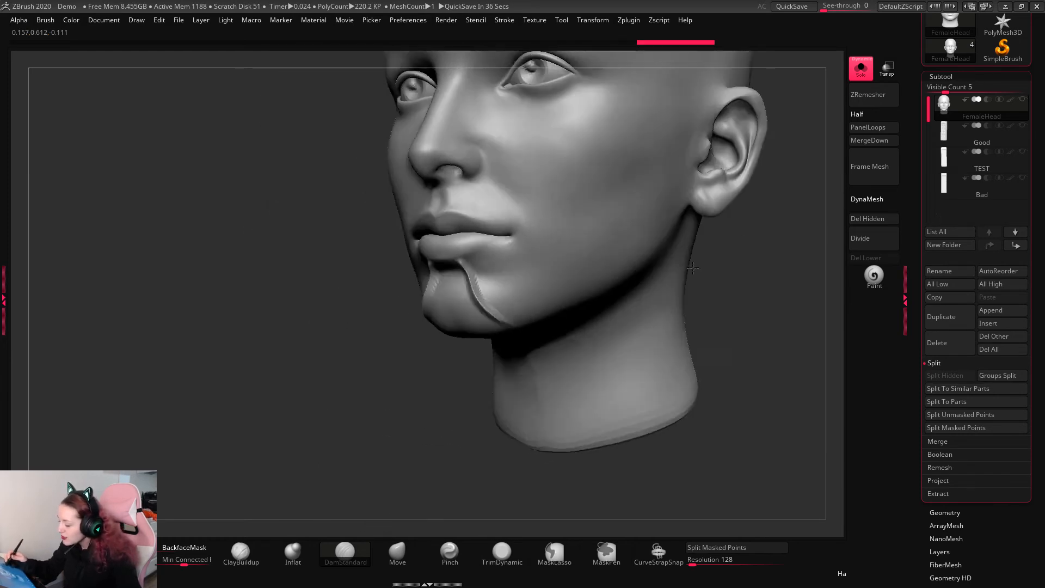
key("ctrl+z")
key("ctrl+z")
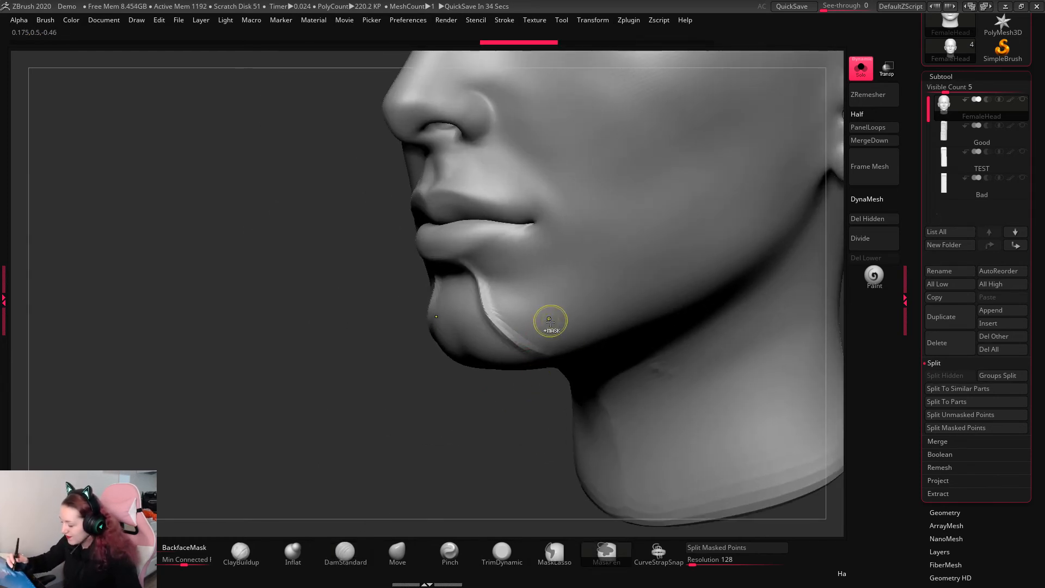
left_click_drag(459, 401, 530, 394)
Step: Try deepening the grooves from the lower lip to the jaw with DamStandard and undo the strokes
left_click_drag(471, 264, 534, 357)
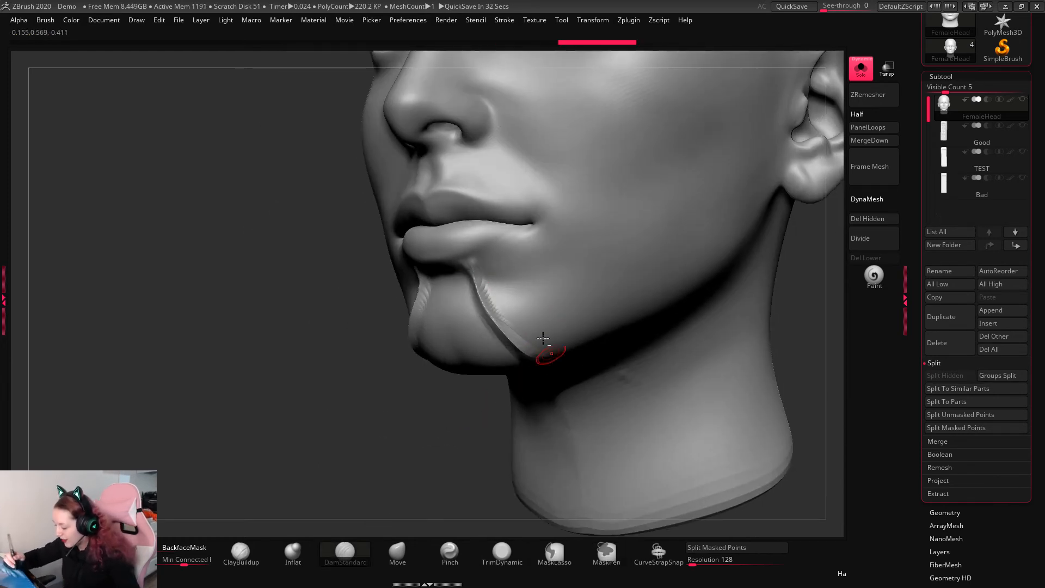
key("ctrl+z")
key("ctrl+z")
key("ctrl+z")
key("ctrl+z")
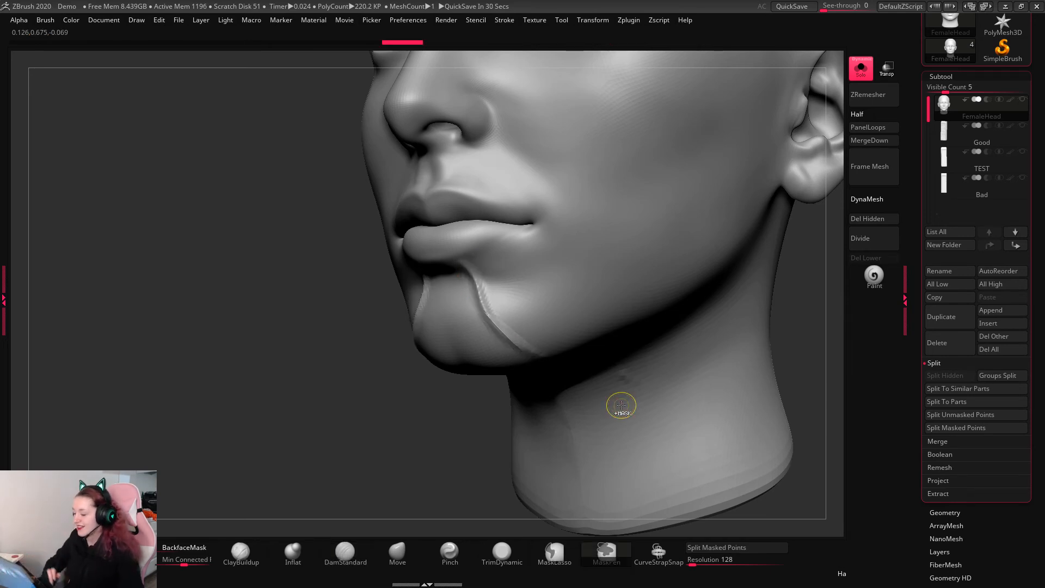
key("ctrl+z")
key("ctrl+z")
key("ctrl+z")
Step: Carve repeated symmetrical DamStandard grooves from below the lower lip down to the jaw
left_click_drag(462, 264, 529, 356)
left_click_drag(463, 263, 533, 357)
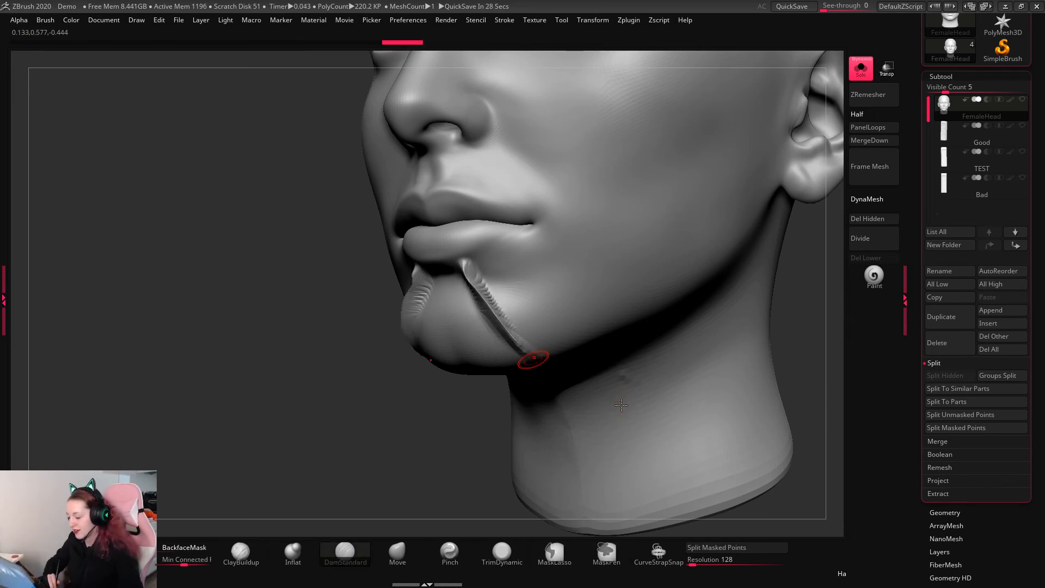
left_click_drag(793, 342, 756, 368)
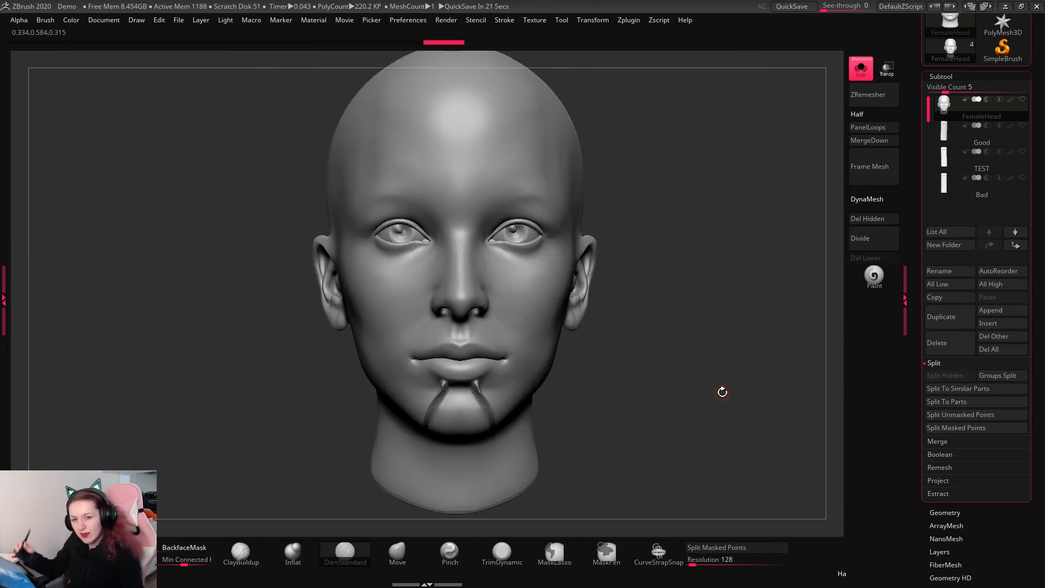
left_click_drag(730, 315, 724, 305)
left_click_drag(789, 358, 711, 334)
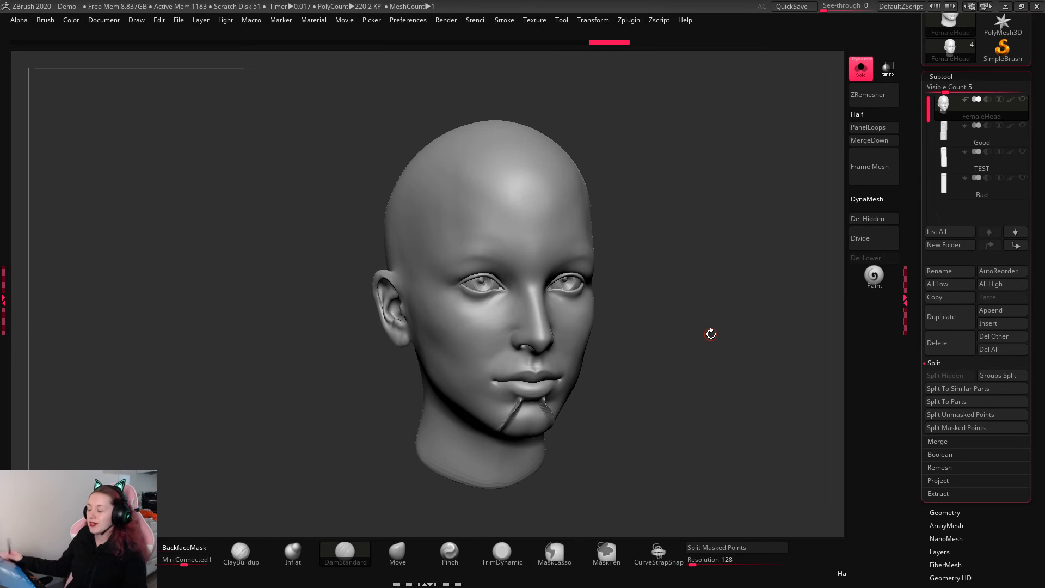
Step: Try a CurveStrapSnap stroke across the head and undo it
mouse_move(732, 269)
left_mouse_down("shift")
mouse_move(720, 312)
mouse_move(663, 310)
left_mouse_up("shift")
key("b")
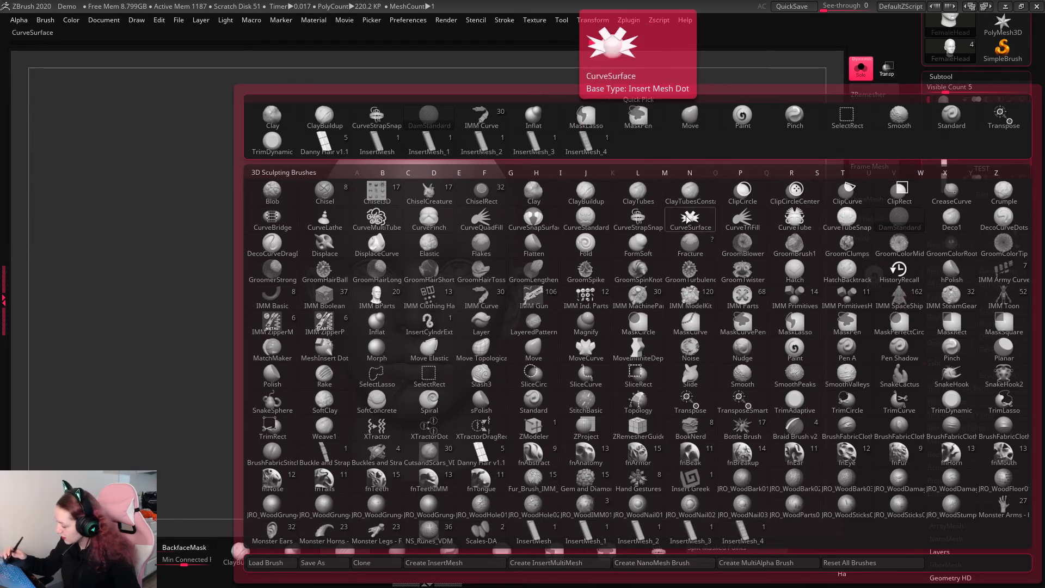
left_click(638, 219)
mouse_move(737, 244)
left_mouse_down("shift")
mouse_move(718, 277)
mouse_move(717, 343)
left_mouse_up("shift")
mouse_move(386, 190)
left_mouse_down()
mouse_move(756, 328)
mouse_move(746, 327)
left_mouse_up()
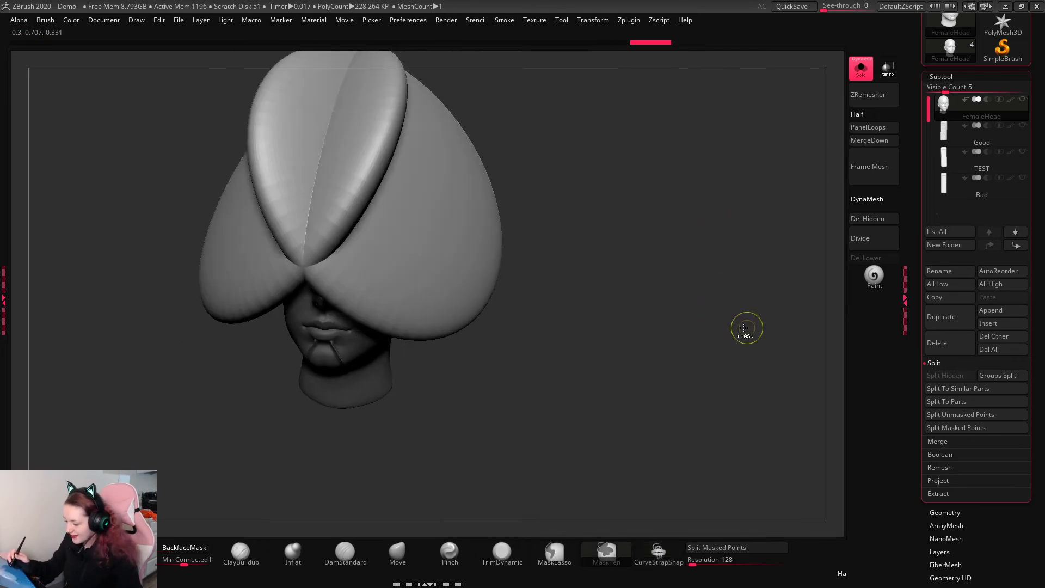
key("ctrl+z")
Step: Test another CurveStrapSnap stroke on the side of the head and undo it
key("b")
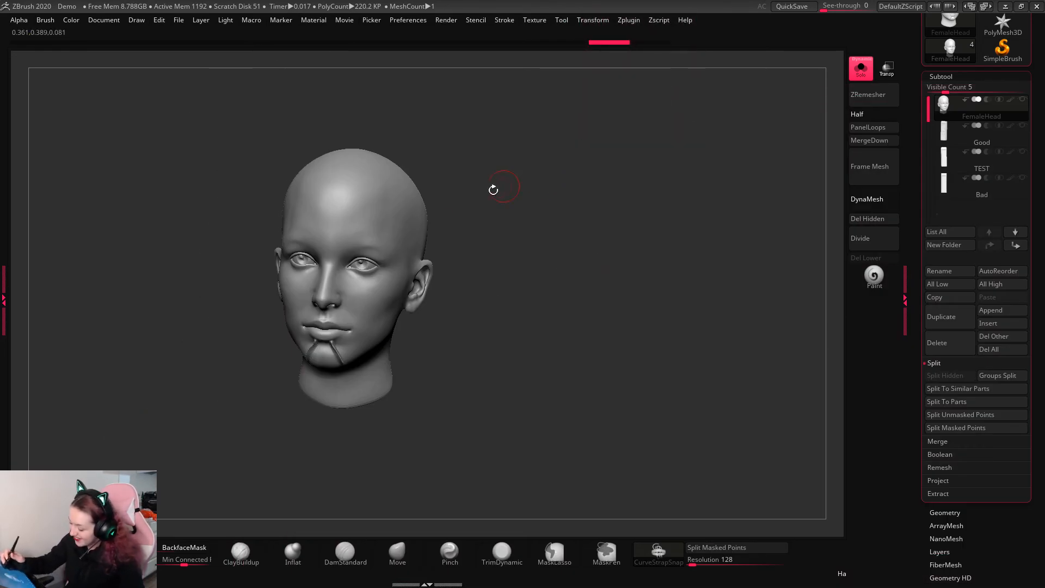
left_click_drag(412, 195, 507, 246)
mouse_move(694, 217)
left_mouse_down()
mouse_move(641, 205)
mouse_move(674, 271)
left_mouse_up()
key("space")
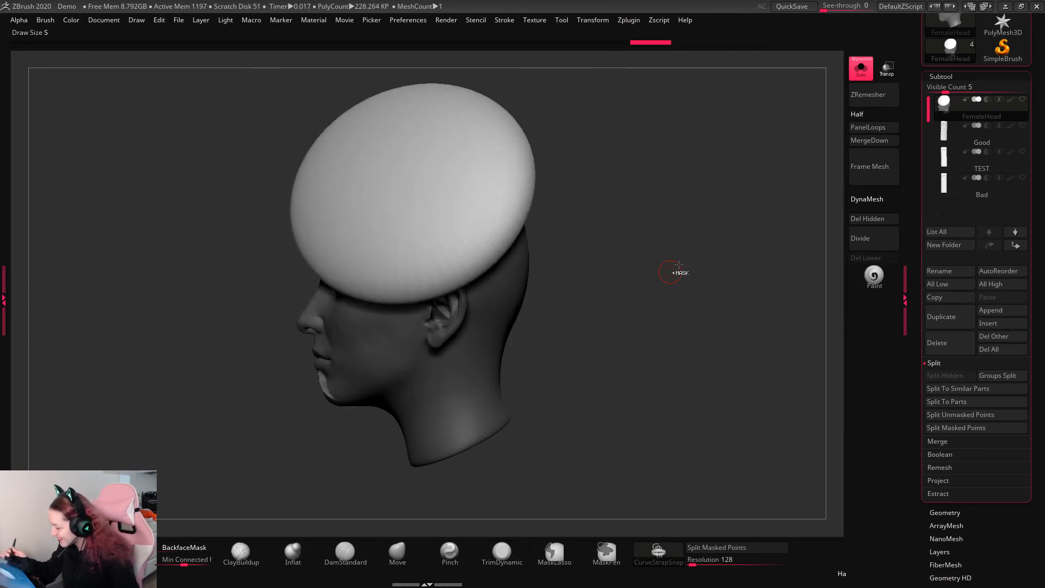
key("ctrl+z")
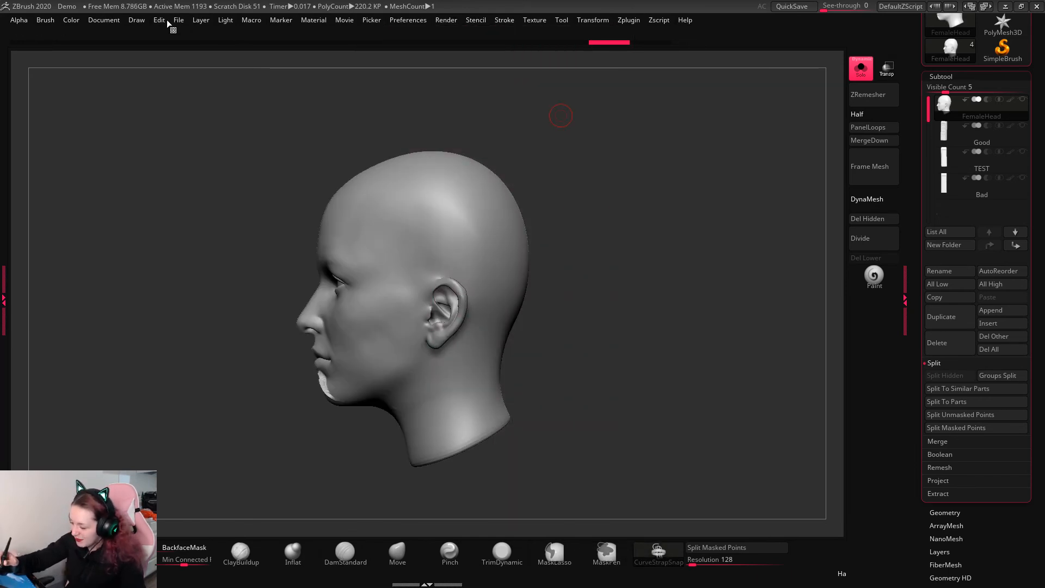
Step: Reload the Demo project file
mouse_move(179, 20)
left_click(201, 42)
left_click(558, 321)
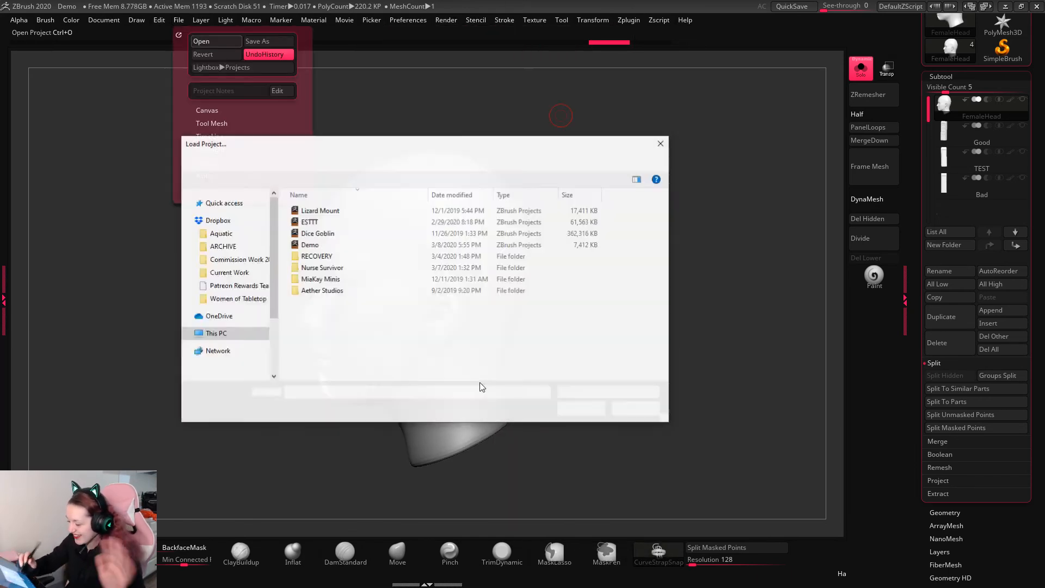
double_click(310, 245)
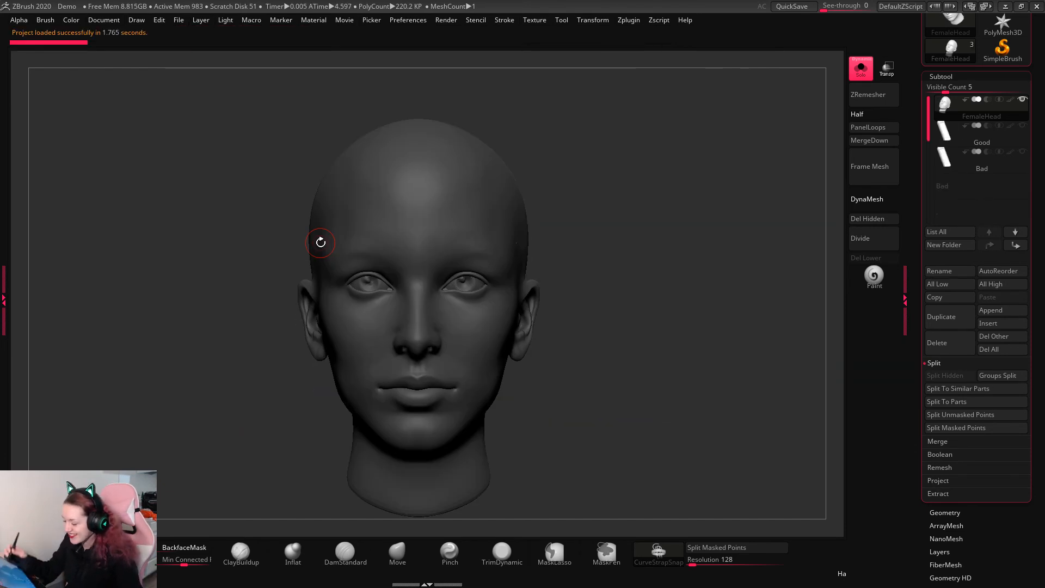
Step: Choose the CurveStrapSnap brush and try a stroke along the side of the head
left_click_drag(778, 211, 687, 230)
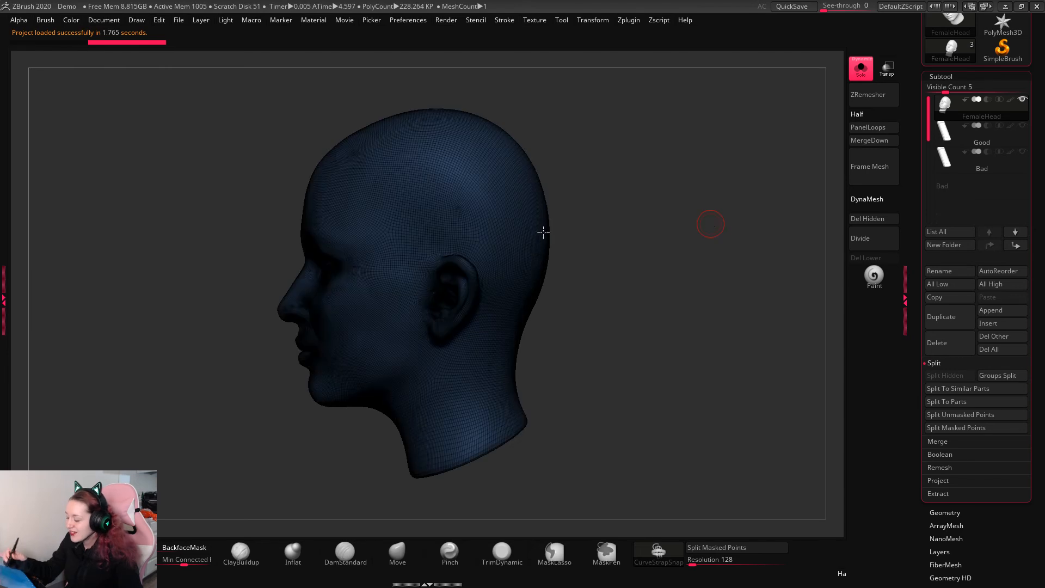
key("b")
key("c")
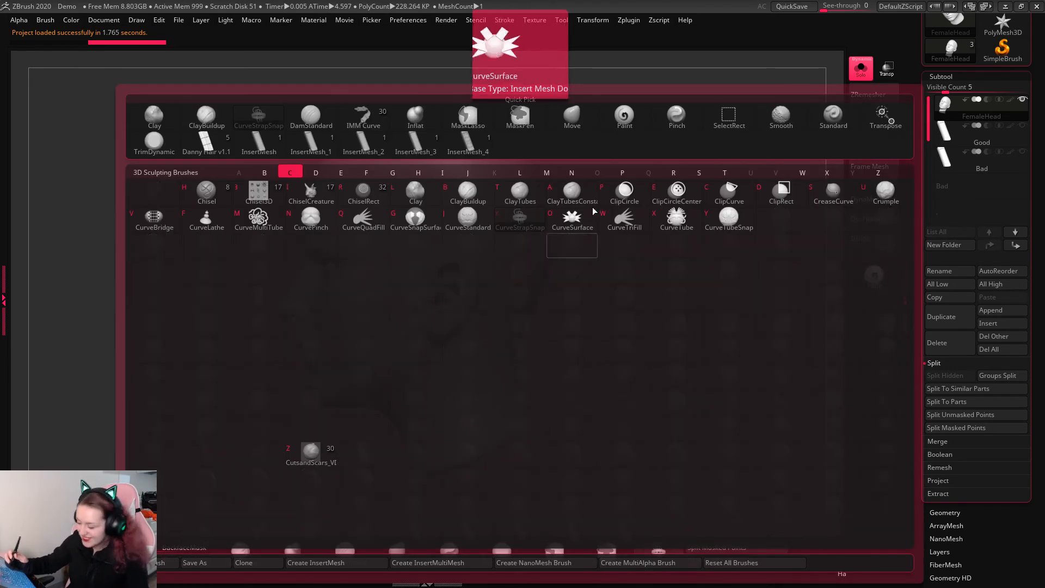
left_click(532, 228)
mouse_move(416, 216)
right_mouse_down()
mouse_move(576, 269)
mouse_move(577, 257)
right_mouse_up()
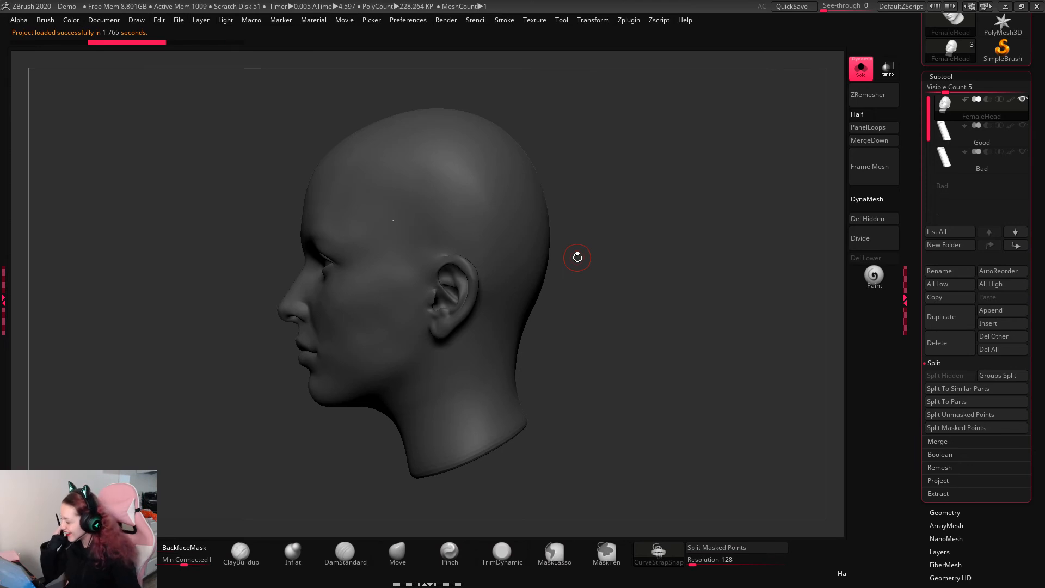
Step: Turn on Curve Mode for the CurveStrapSnap brush stroke
key("b")
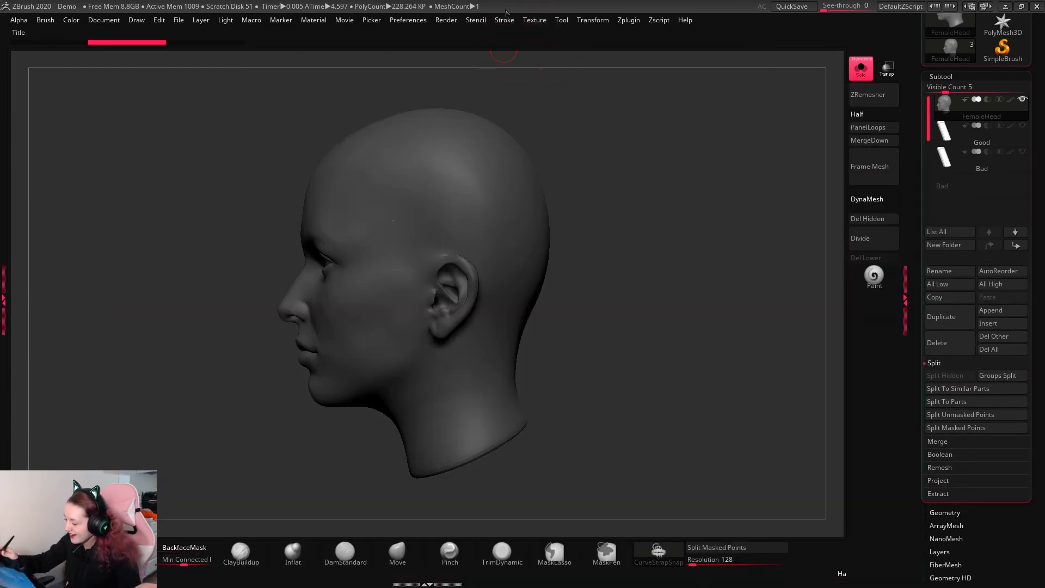
left_click(503, 20)
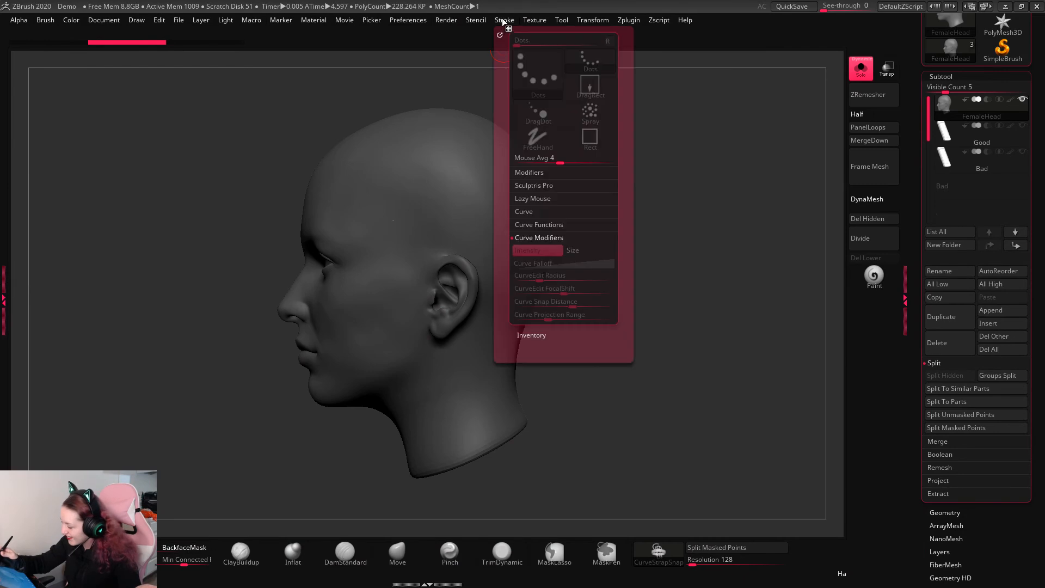
left_click(552, 238)
left_click(543, 212)
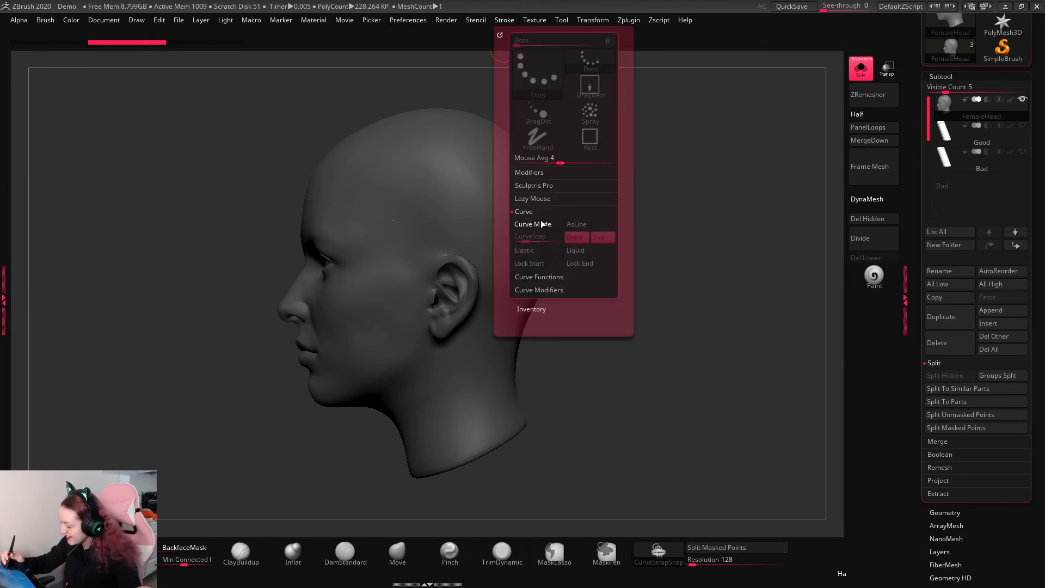
left_click(540, 224)
Step: Replace a narrow test strap with a wider one curving from above the temple behind the ear to the neck
left_click_drag(376, 184, 511, 301)
right_click(527, 312)
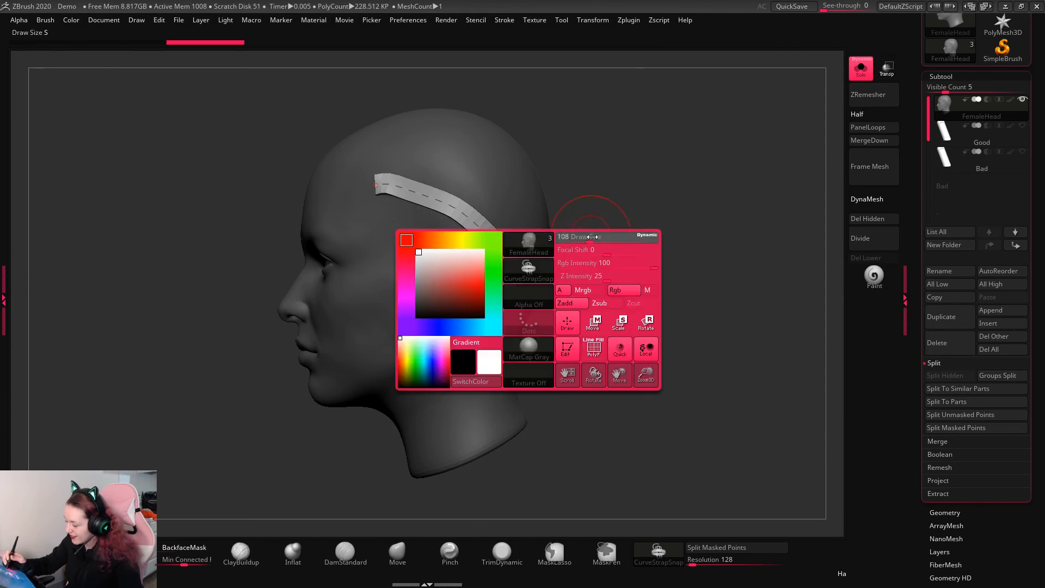
key("ctrl+z")
right_click(340, 258)
mouse_move(381, 173)
left_mouse_down()
mouse_move(497, 355)
mouse_move(493, 370)
left_mouse_up()
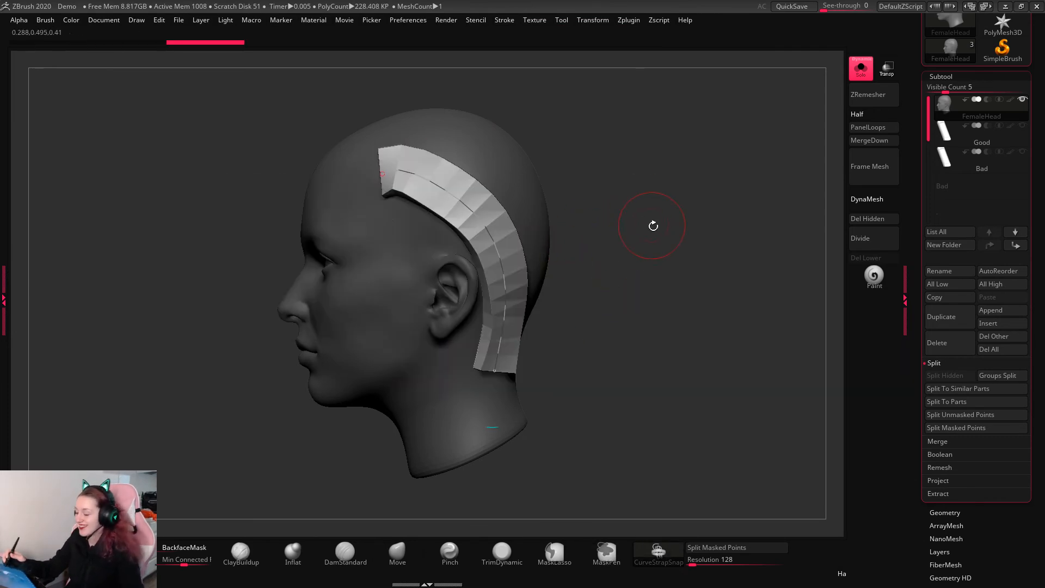
Step: Undo the previous strap and draw a new one curving from the forehead over the temple to behind the ear
left_click_drag(653, 227, 666, 257, "alt")
key("ctrl+z")
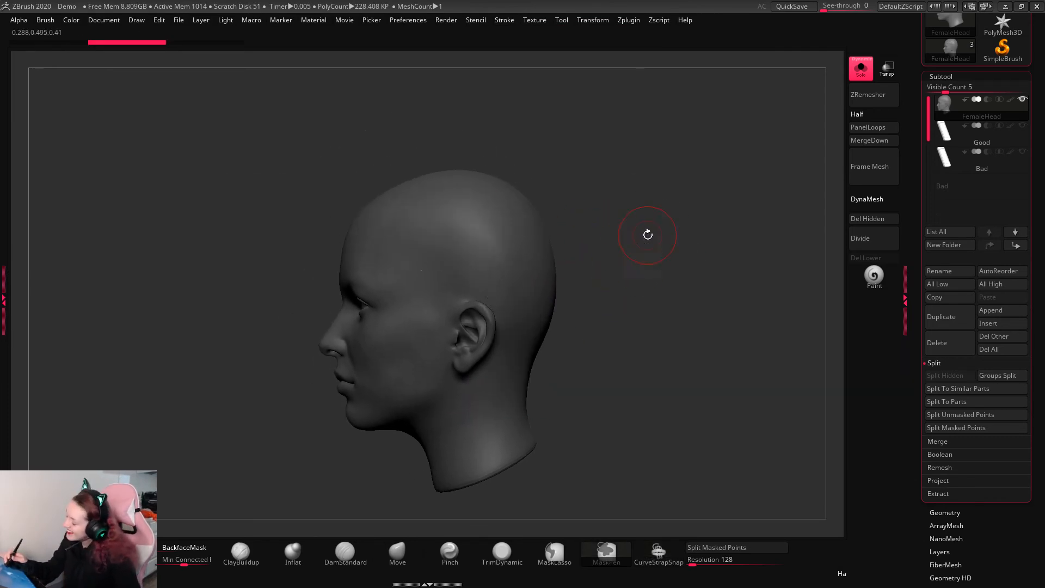
right_click(648, 234)
right_click(649, 235)
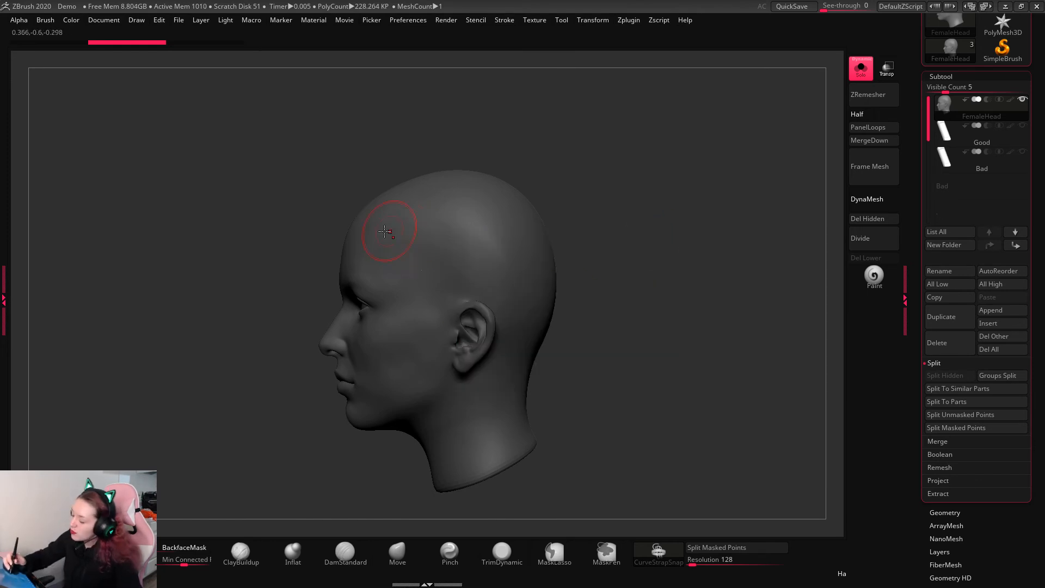
left_click_drag(379, 229, 509, 379)
Step: Regenerate the strap along its curve at several draw sizes, from very wide down to a narrow band
mouse_move(671, 275)
left_mouse_down("alt")
mouse_move(671, 256)
mouse_move(709, 252)
left_mouse_up("alt")
right_click(708, 253)
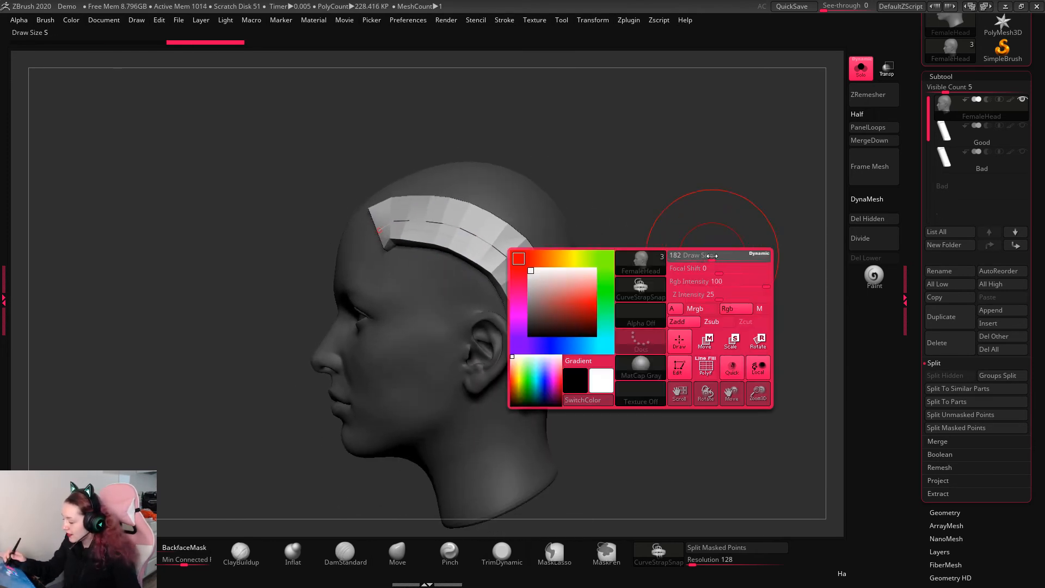
left_click(521, 283)
right_click(665, 249)
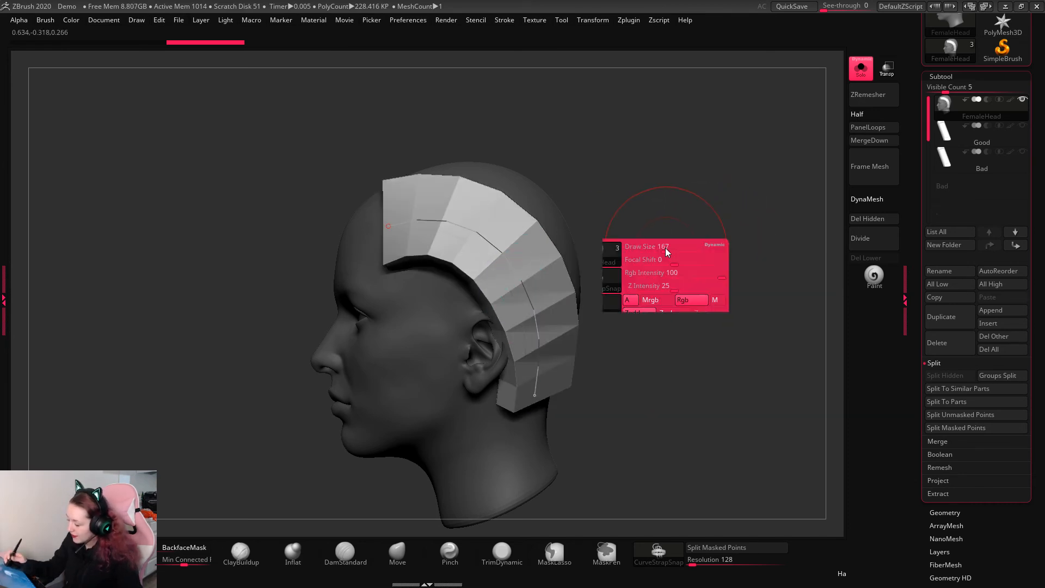
mouse_move(664, 249)
left_mouse_down()
mouse_move(674, 249)
mouse_move(644, 233)
mouse_move(609, 259)
mouse_move(645, 261)
mouse_move(726, 306)
left_mouse_up()
left_click(529, 297)
right_click(668, 231)
left_click(520, 278)
right_click(619, 258)
left_click(523, 283)
right_click(654, 261)
left_click(531, 299)
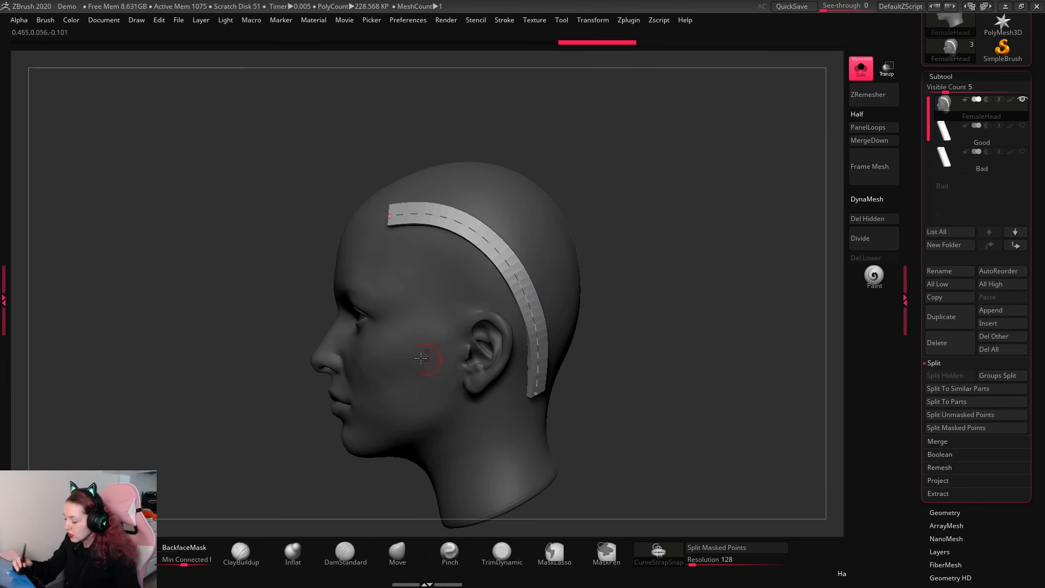
Step: Try drawing a second strap from beside the eye down the cheek to the neck, and undo back to the first strap's curve
left_click(412, 382)
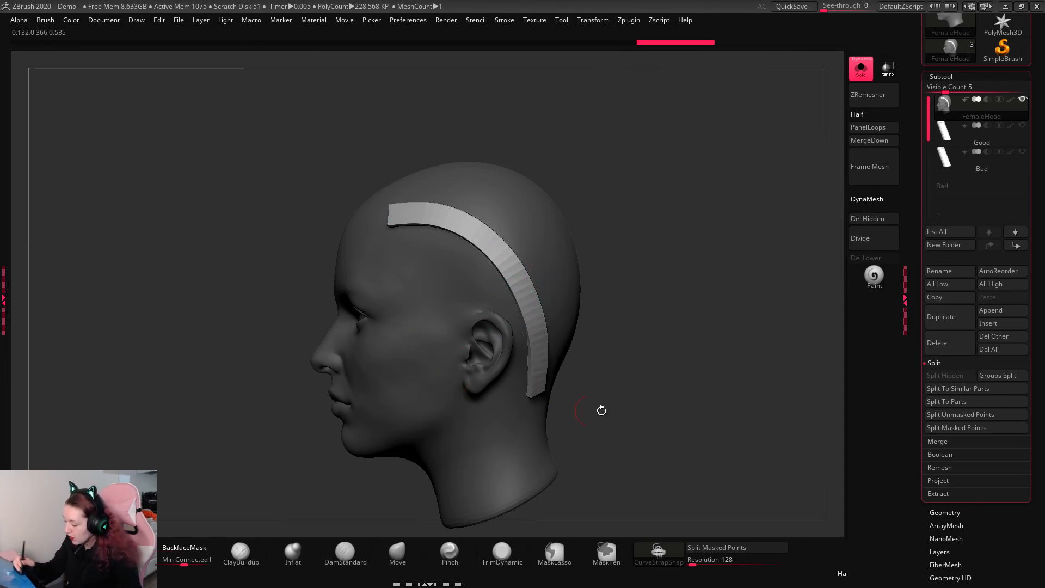
key("ctrl+z")
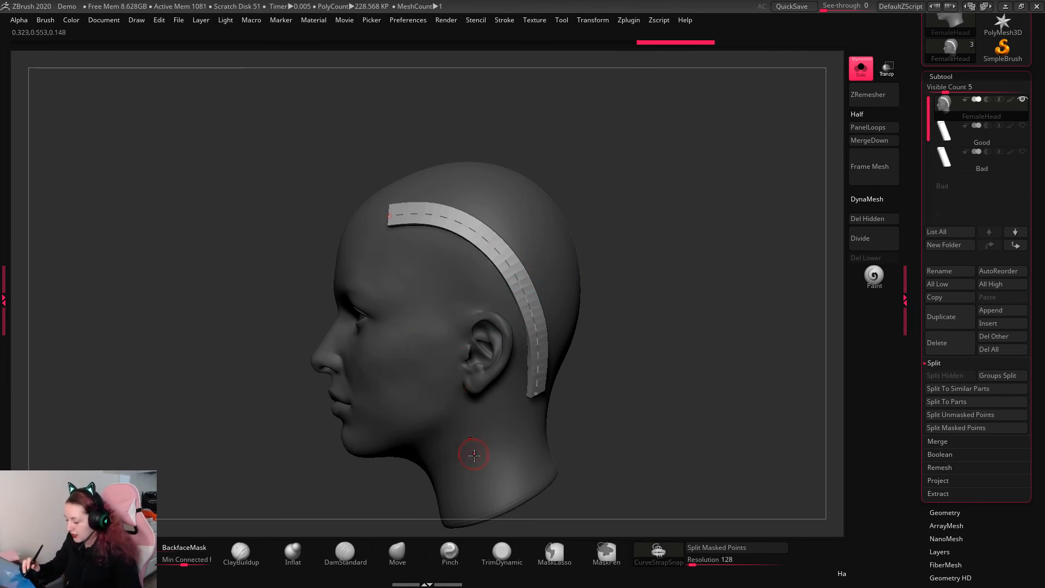
left_click(359, 450)
key("ctrl+z")
key("ctrl+z")
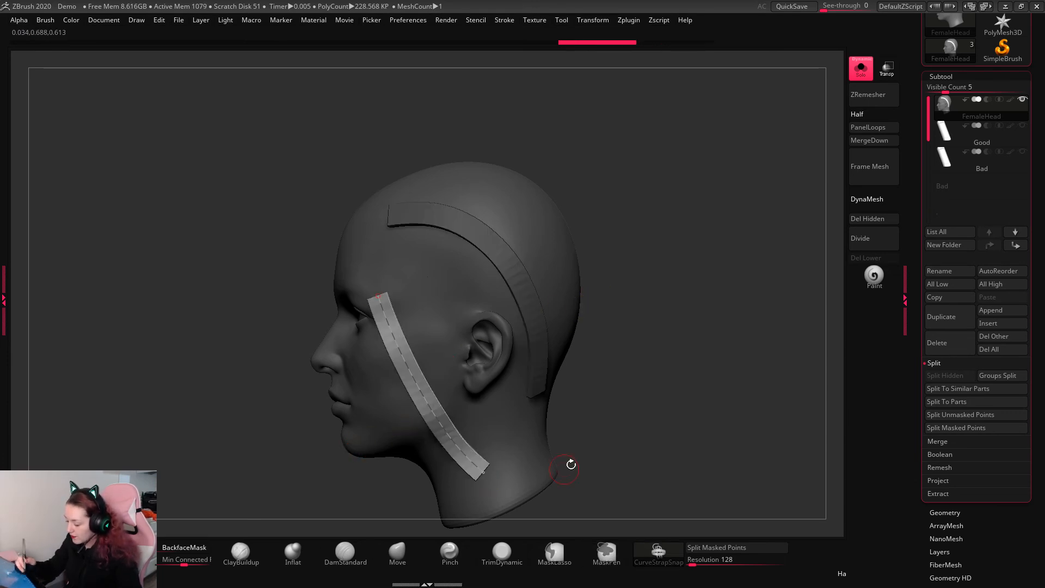
key("ctrl+shift+z")
left_click_drag(685, 273, 702, 290)
key("ctrl+z")
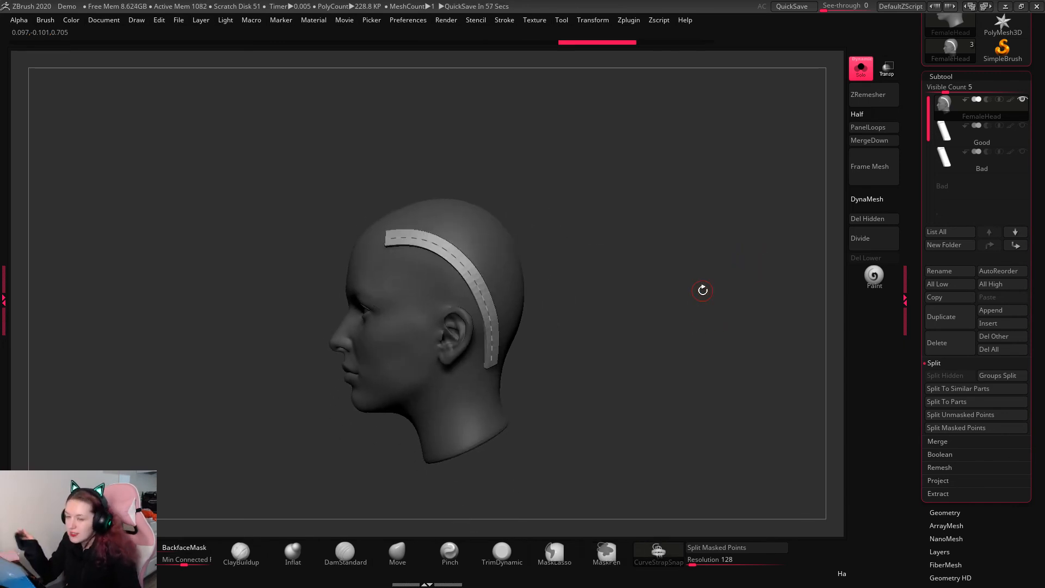
Step: Split the strap into its own subtool with Split Masked Points and turn off Solo mode, reselecting the FemaleHead subtool
left_click(738, 547)
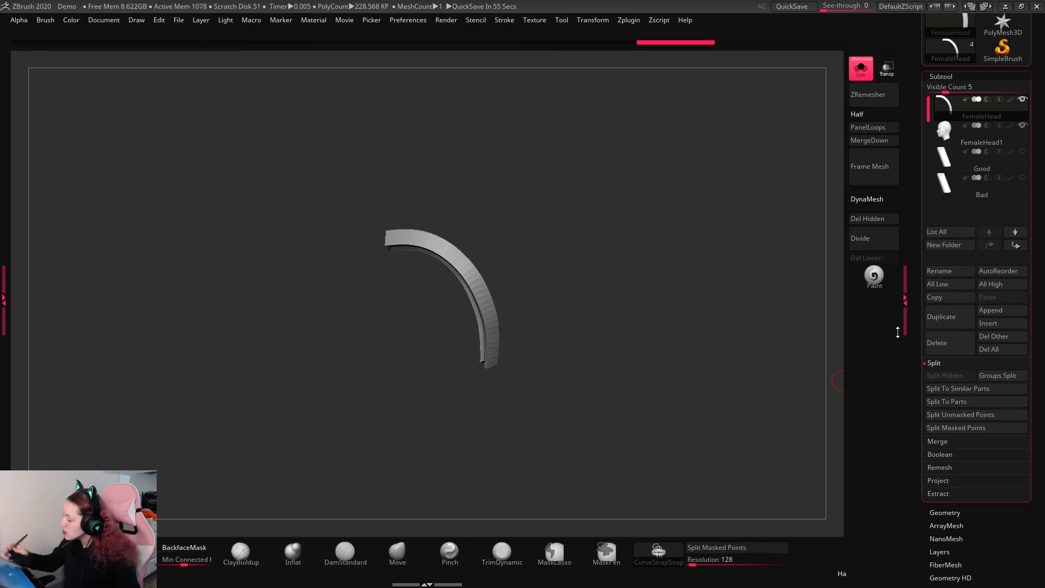
key("ctrl+z")
left_click(938, 136)
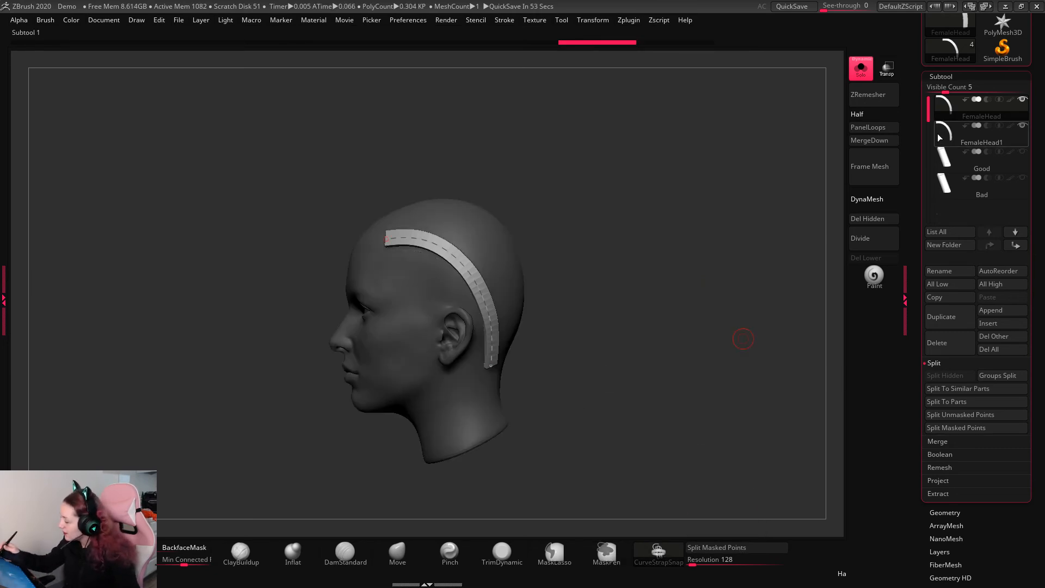
left_click(860, 67)
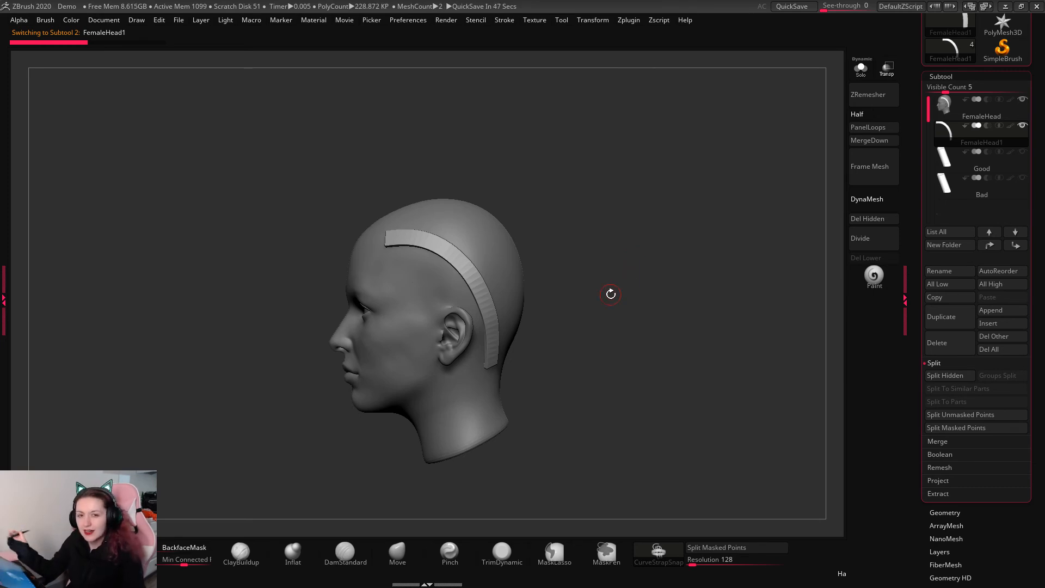
left_click(936, 105)
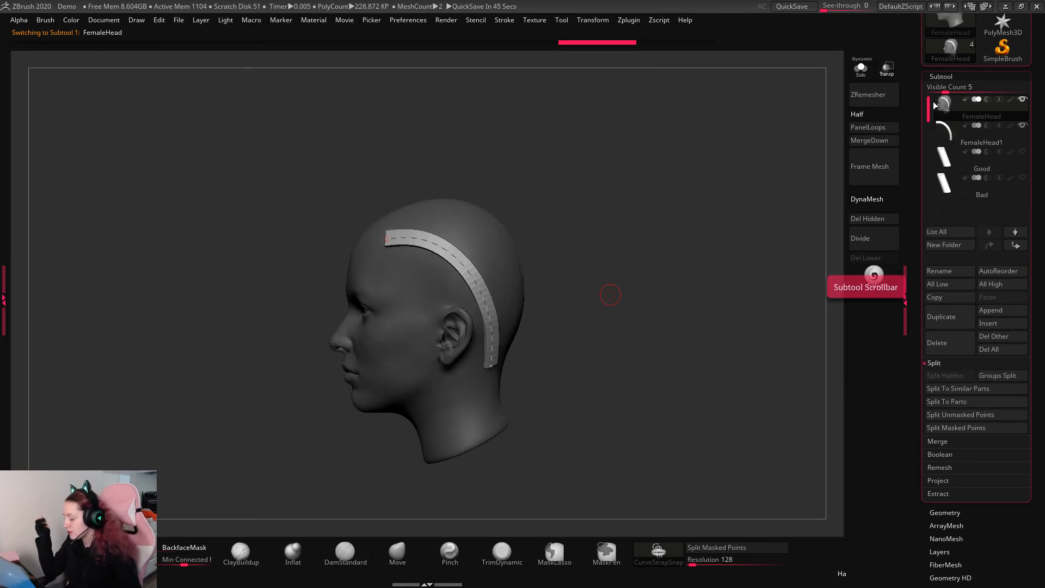
mouse_move(609, 295)
left_mouse_down()
mouse_move(701, 305)
mouse_move(697, 297)
mouse_move(695, 348)
mouse_move(709, 292)
left_mouse_up()
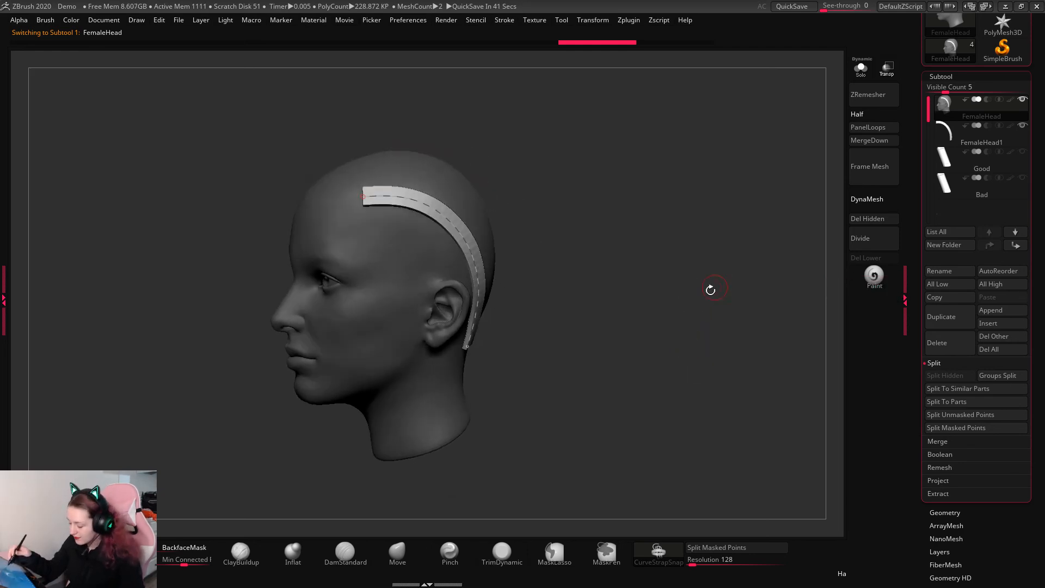
key("b")
left_click(638, 221)
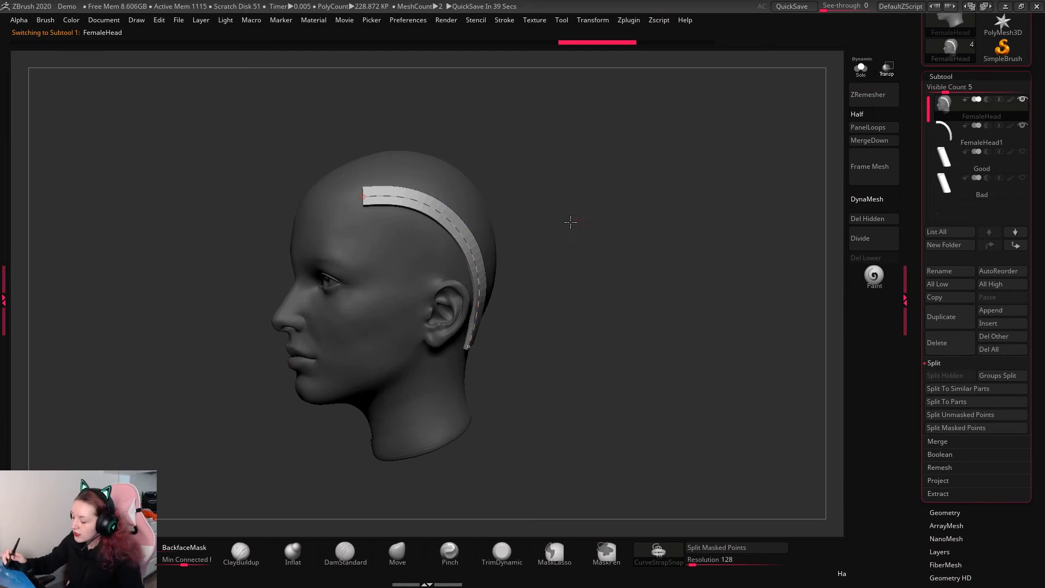
left_click_drag(571, 223, 588, 227)
key("b")
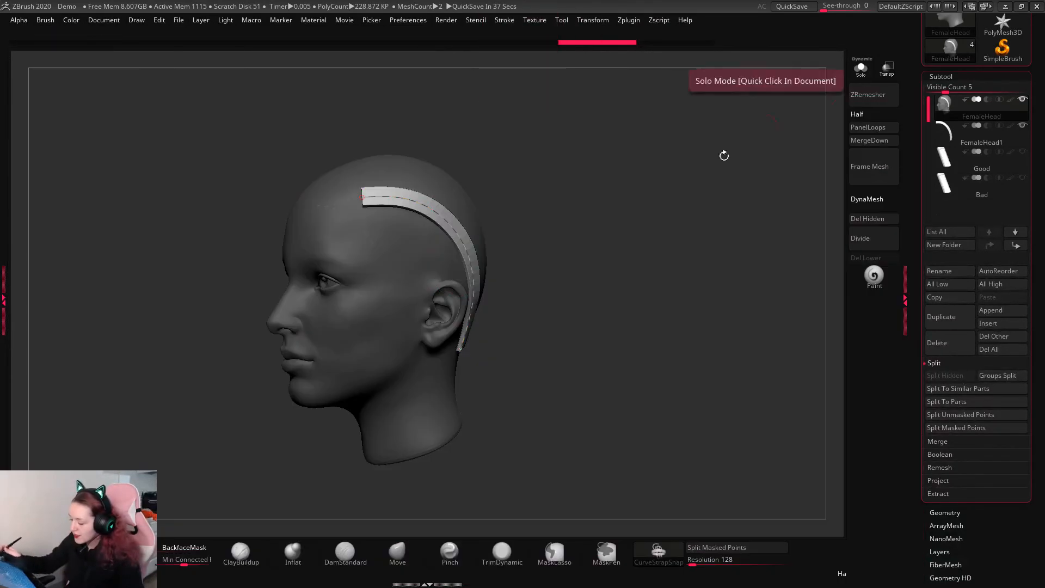
left_click_drag(539, 220, 652, 231)
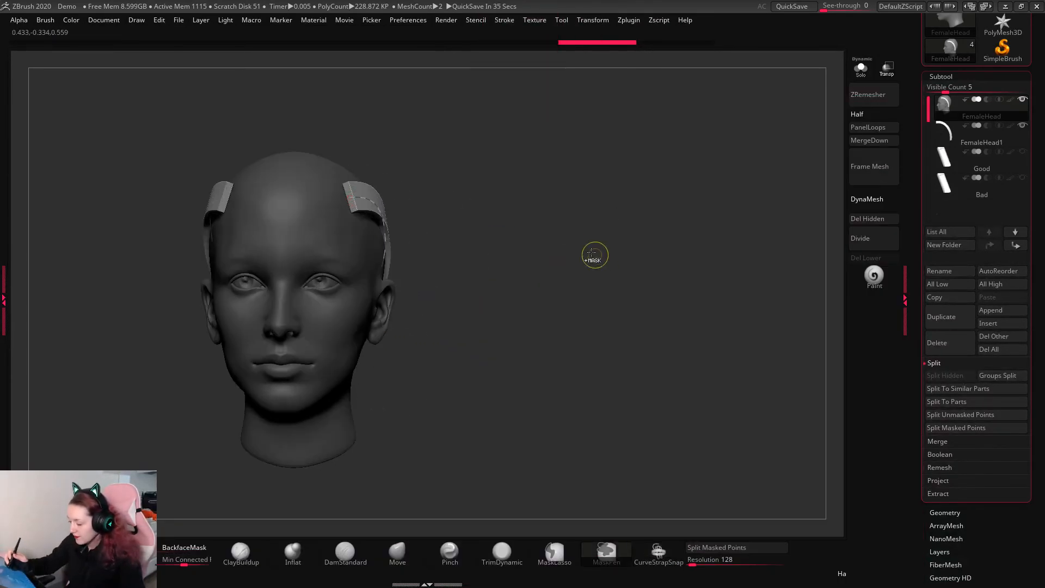
Step: Clear the mask, delete the FemaleHead1 strap subtool and reselect the FemaleHead subtool
left_click_drag(595, 254, 562, 279)
left_click(965, 132)
left_click(948, 342)
left_click(948, 364)
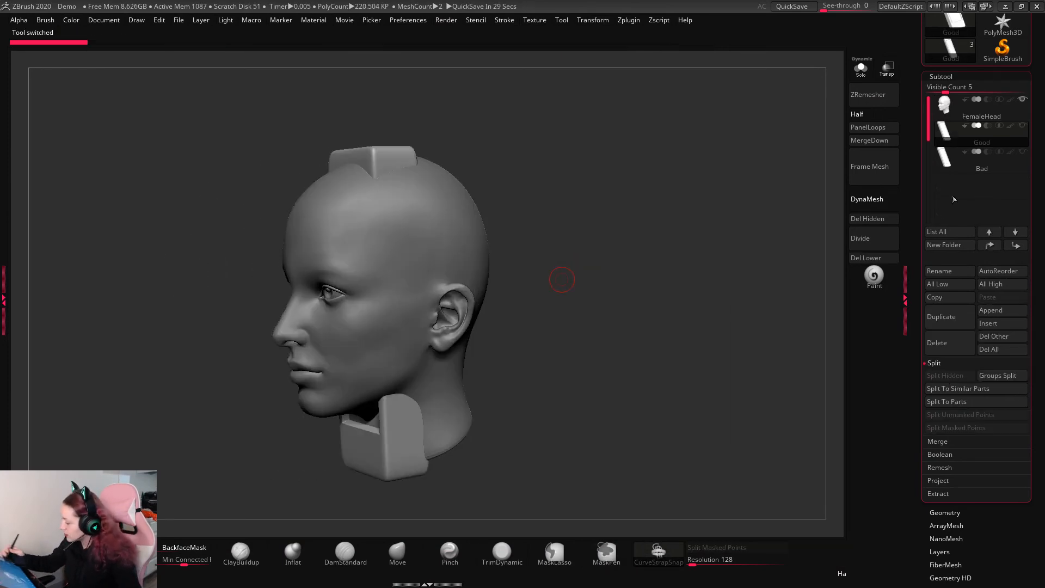
left_click(965, 107)
Step: Try to wrap a strap around the forehead by running its curve off the side of the head, and undo the attempts
left_click_drag(687, 288, 655, 250)
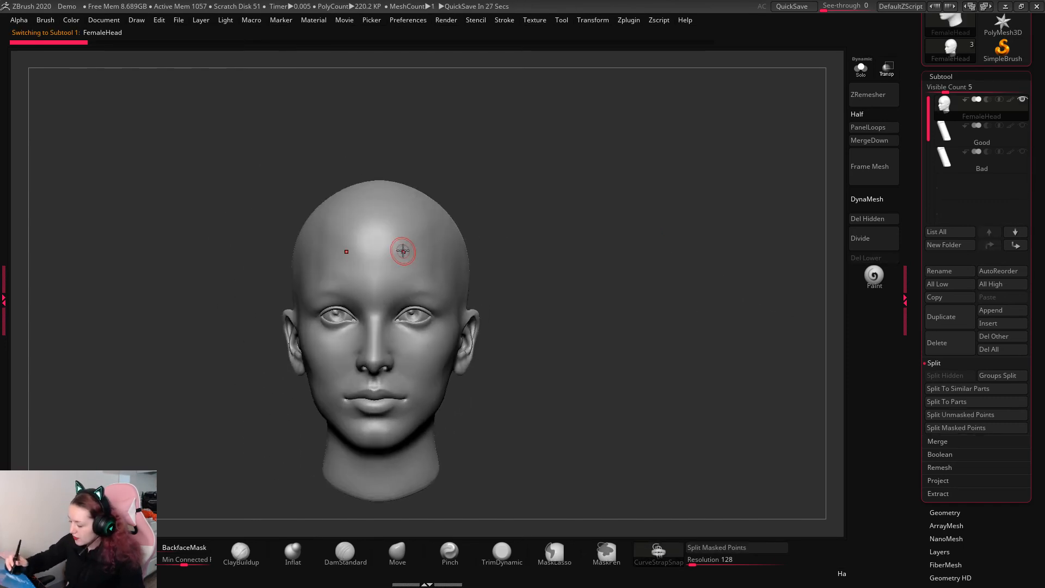
left_click_drag(552, 241, 546, 279)
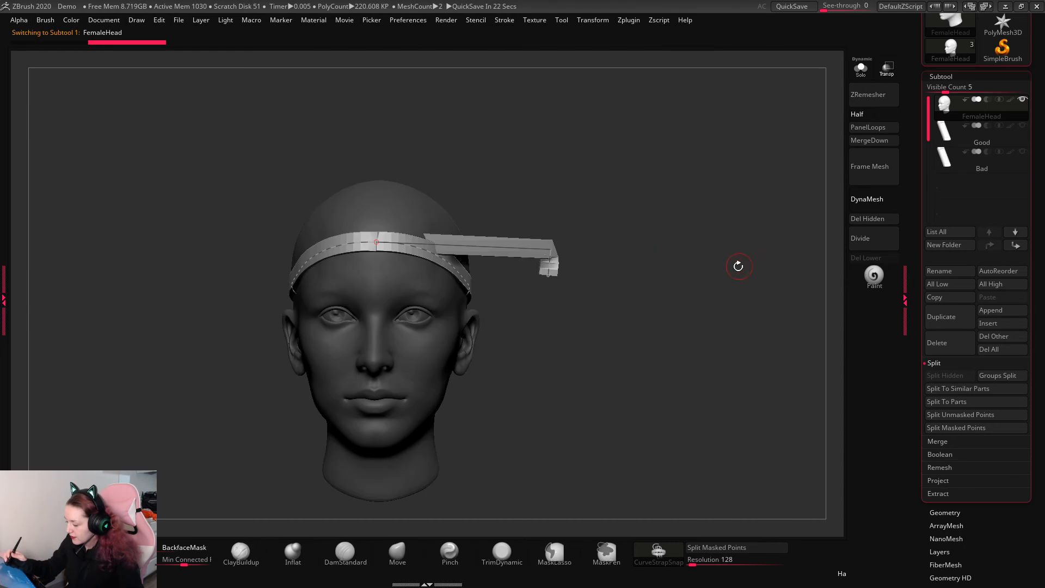
left_click_drag(736, 263, 720, 282)
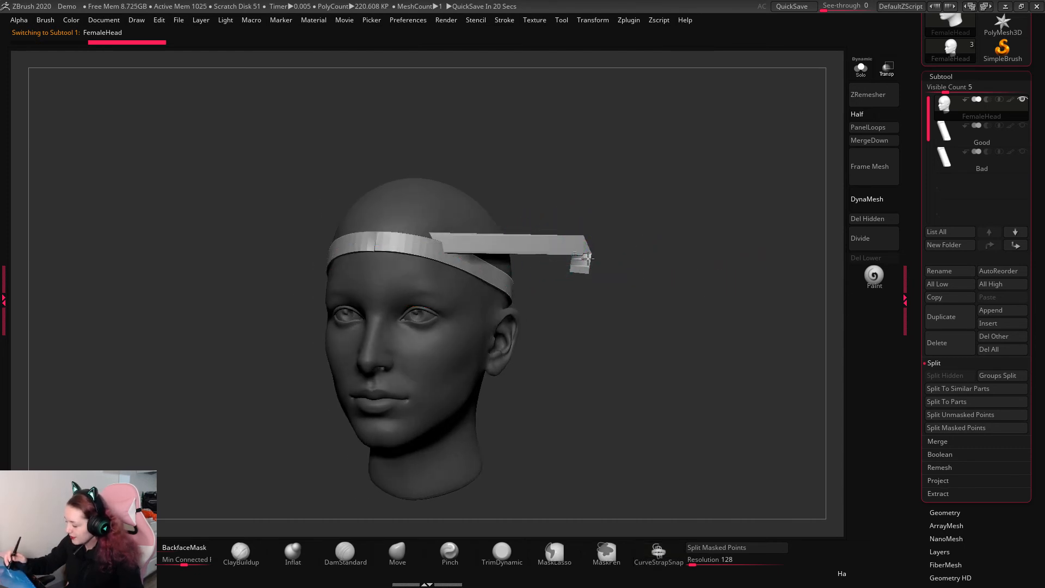
left_click_drag(642, 245, 676, 238, "shift")
key("ctrl+z")
mouse_move(403, 240)
left_mouse_down()
mouse_move(532, 238)
mouse_move(529, 278)
mouse_move(534, 265)
left_mouse_up()
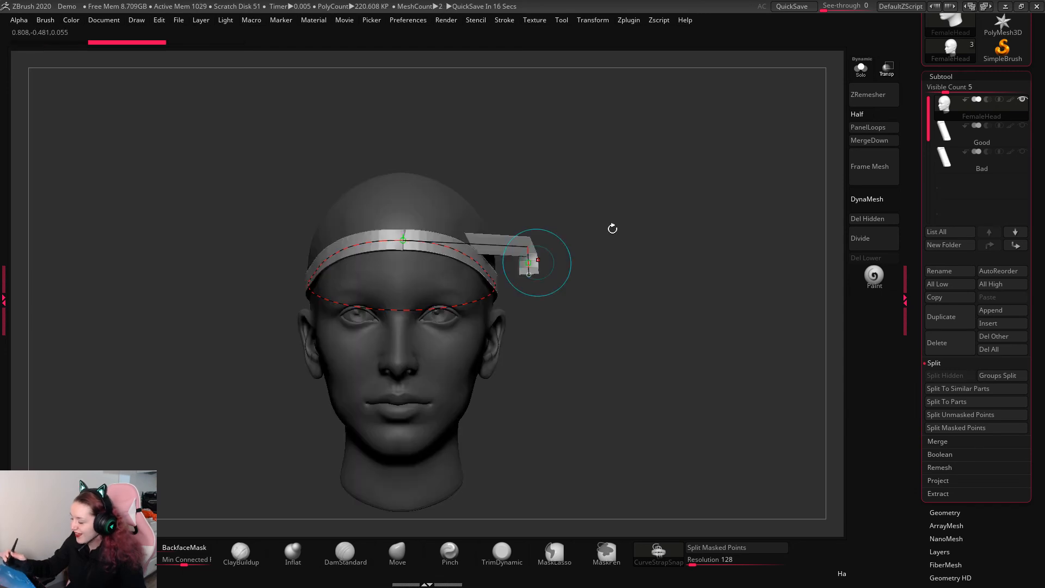
key("ctrl+z")
Step: Draw a headband strap around the whole head at forehead height and rotate it slightly with the gizmo
mouse_move(252, 211)
left_mouse_down()
mouse_move(223, 227)
mouse_move(232, 260)
left_mouse_up()
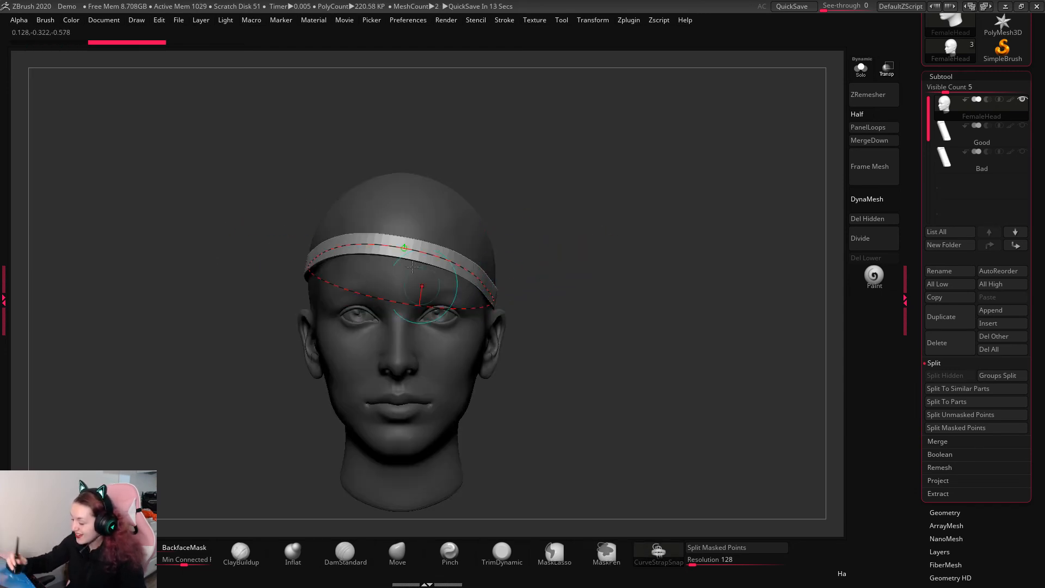
key("w")
left_click_drag(422, 258, 679, 339, "alt")
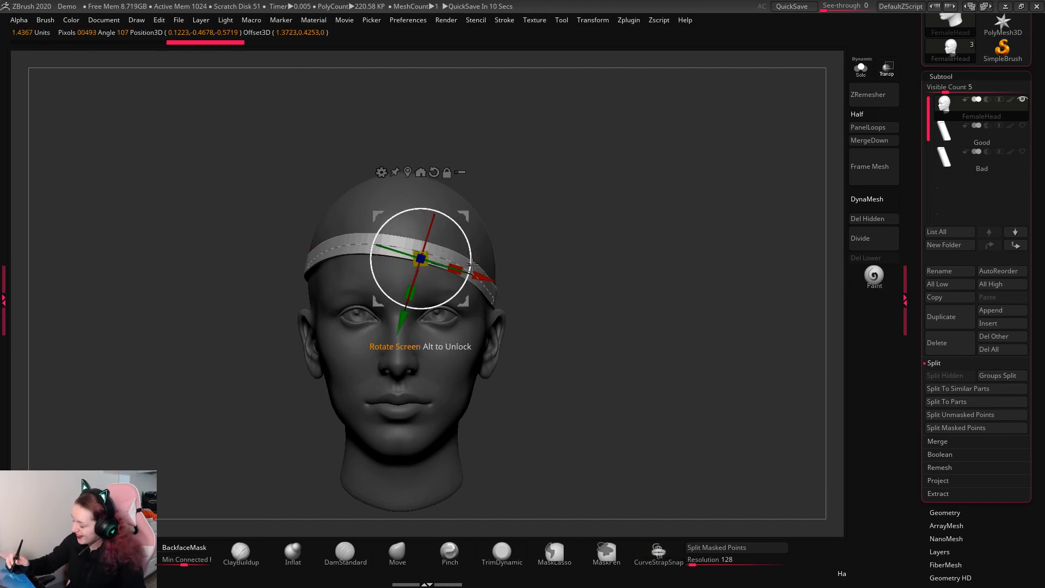
left_click_drag(470, 252, 470, 246)
key("q")
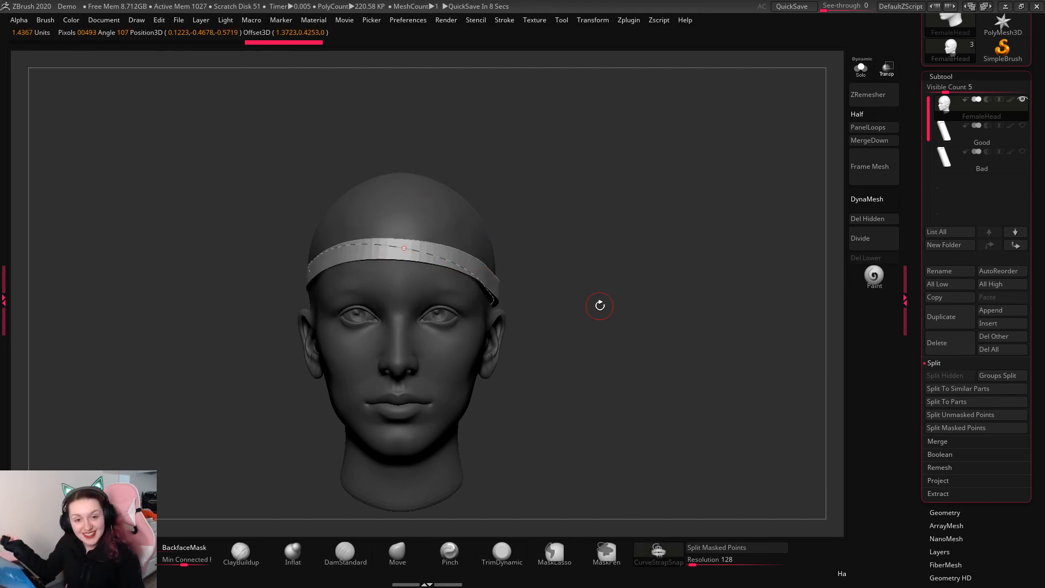
left_click_drag(621, 261, 612, 291)
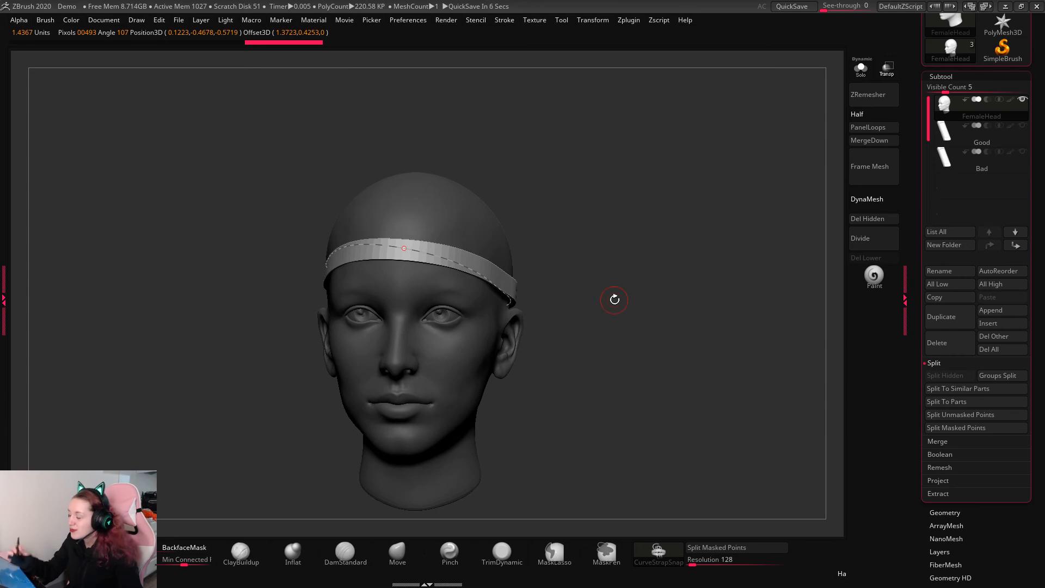
Step: Choose the Scales-DA brush and apply its scale mesh along the headband curve
key("b")
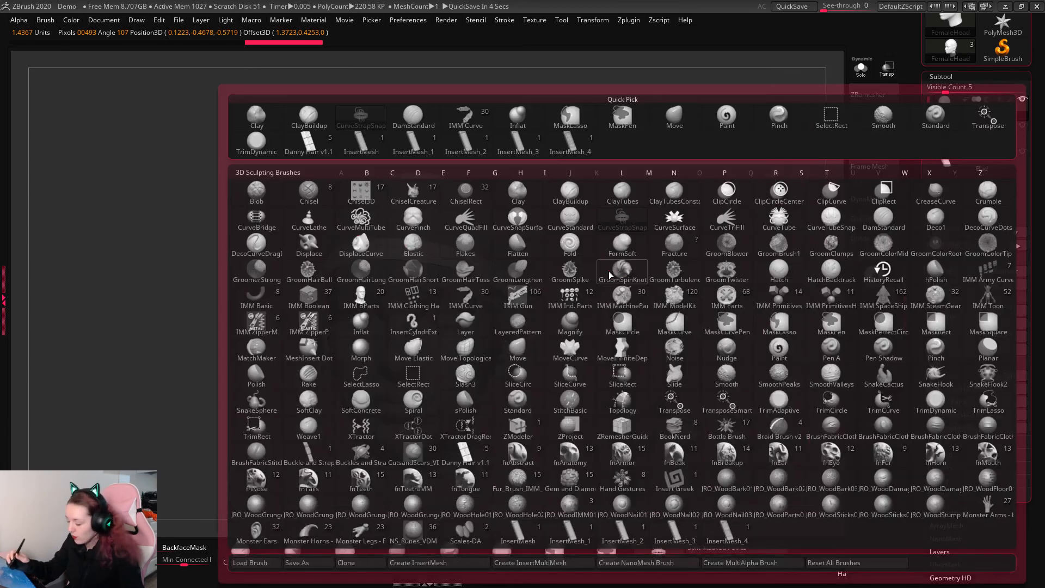
left_click(622, 224)
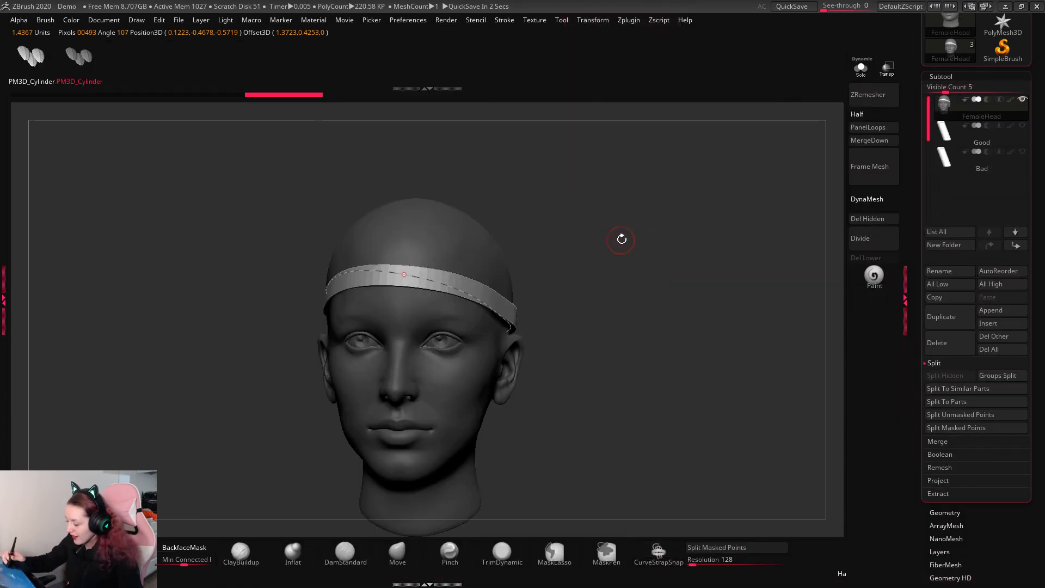
left_click_drag(634, 227, 626, 248, "alt")
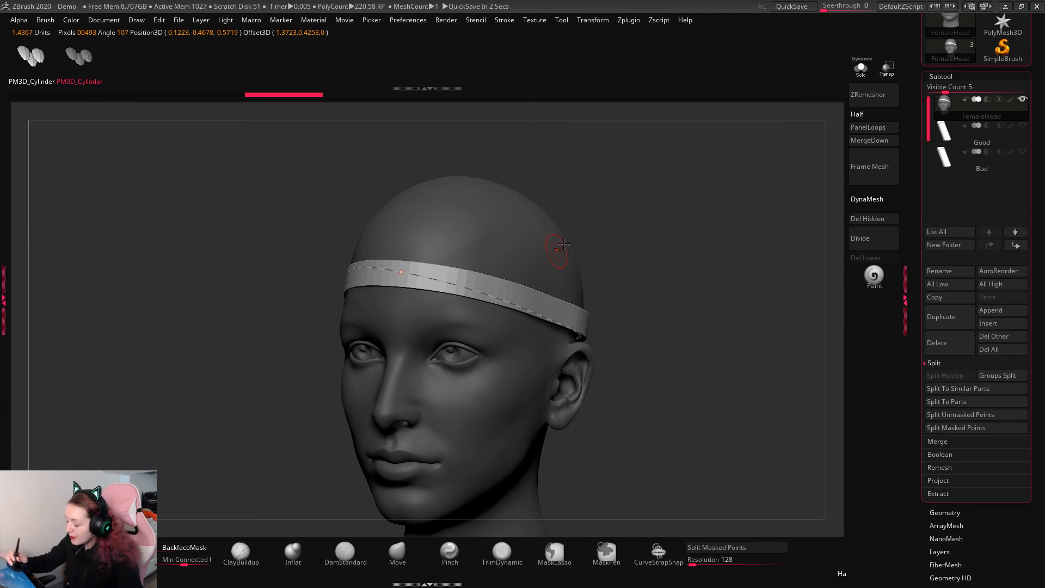
left_click(525, 308)
left_click_drag(686, 319, 531, 445)
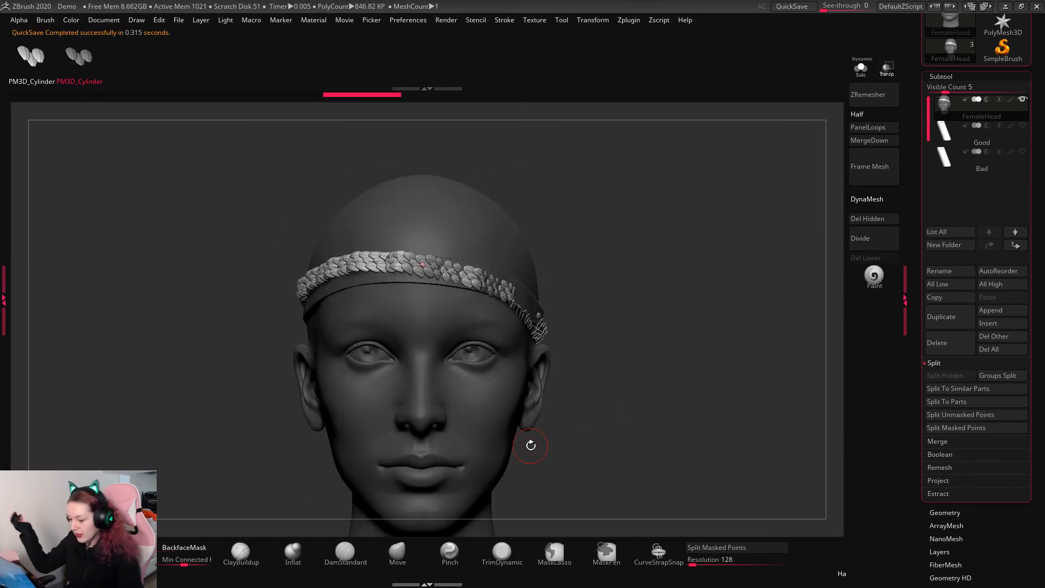
Step: Choose the IMM Curve brush and try its Extension Cord mesh along the headband curve
key("b")
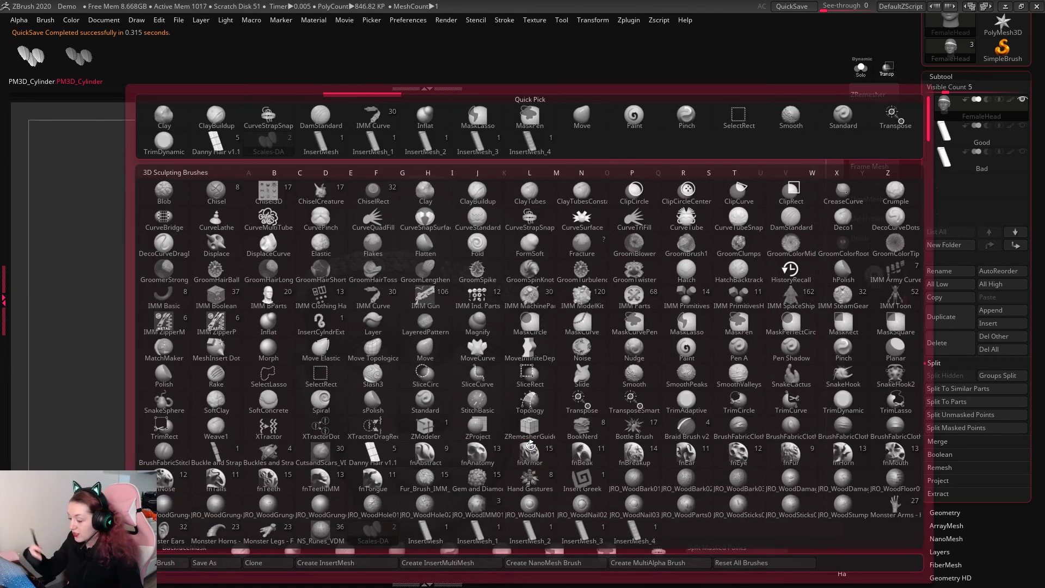
left_click(373, 296)
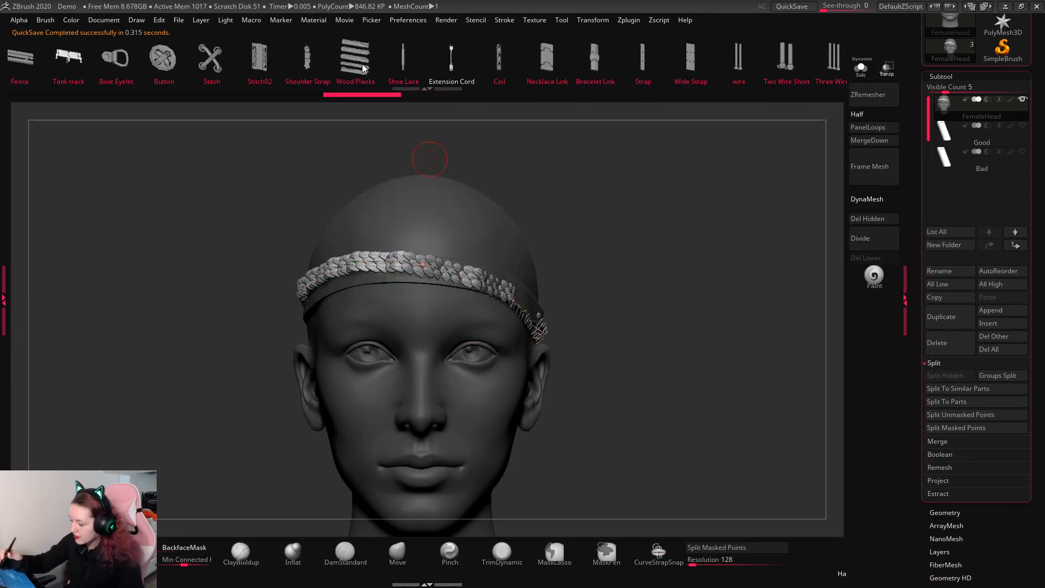
left_click(487, 276)
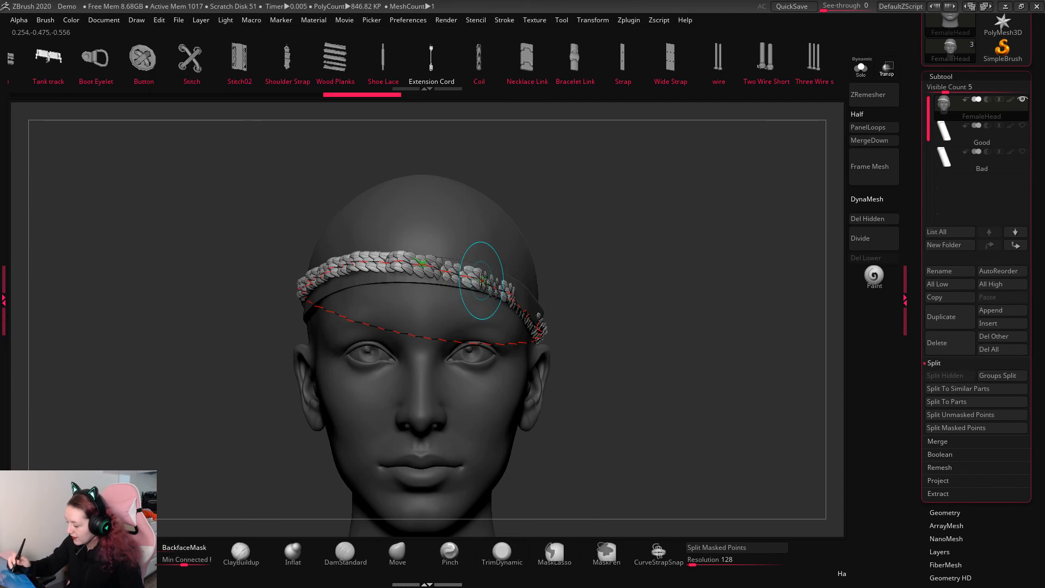
left_click_drag(683, 266, 925, 212)
key("ctrl+z")
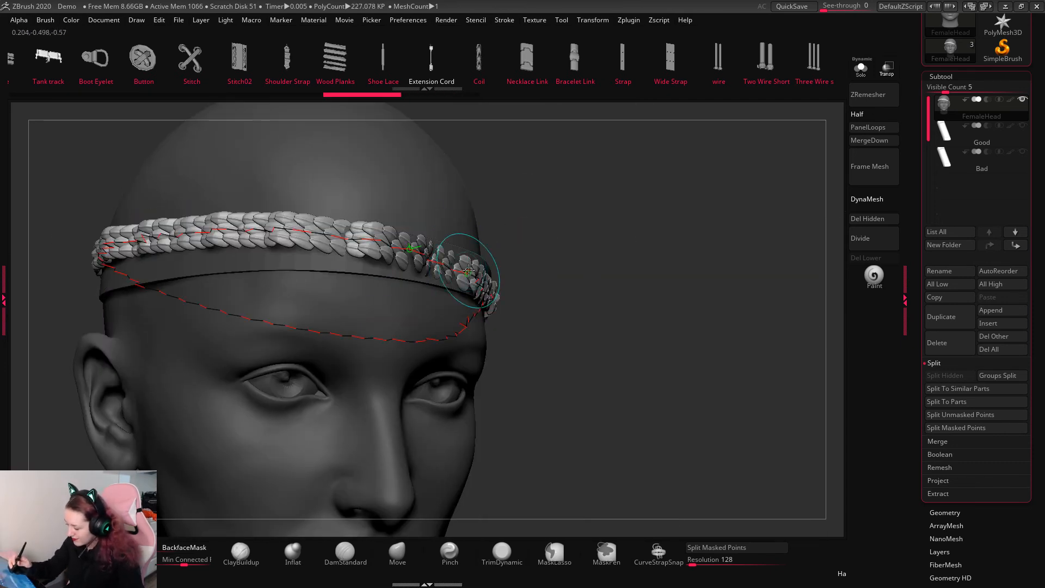
left_click(466, 268)
left_click_drag(717, 238, 618, 250)
Step: Undo the meshes applied to the headband curve and the headband strap itself, back to the bare head
key("ctrl+z")
left_click_drag(720, 212, 726, 295)
key("ctrl+z")
key("ctrl+z")
key("ctrl+z")
key("ctrl+z")
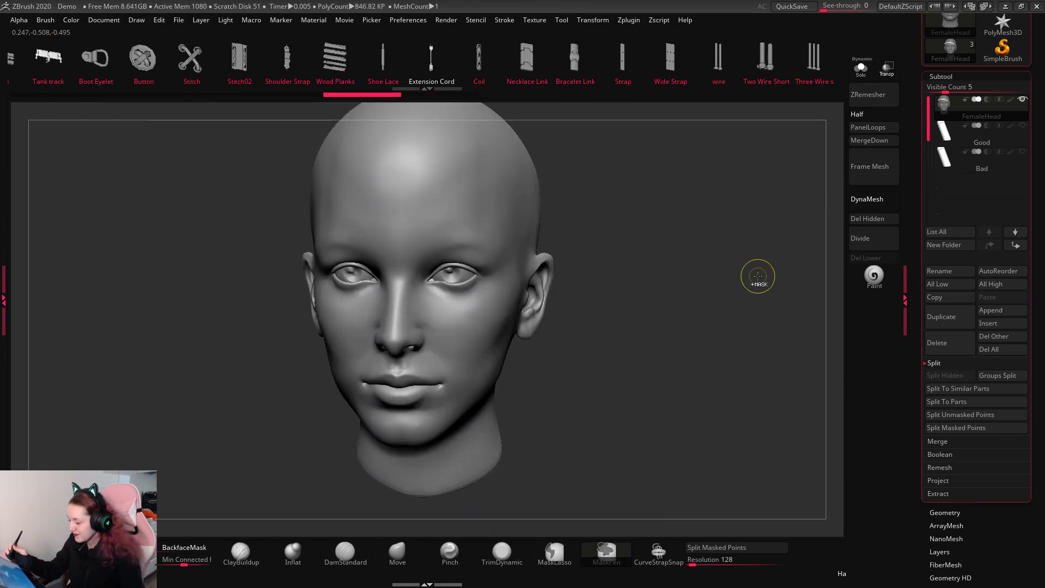
key("Down")
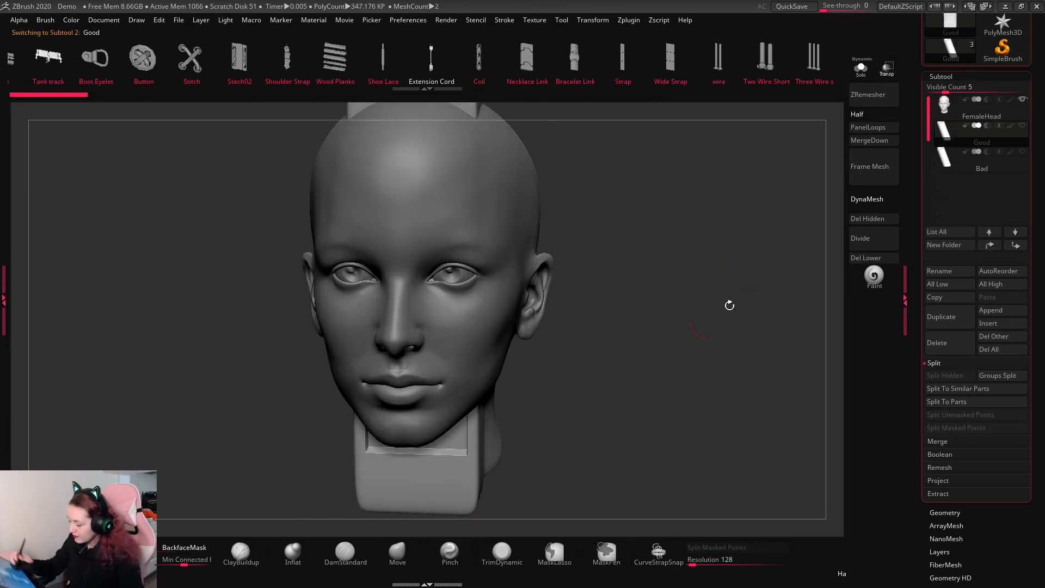
left_click(951, 110)
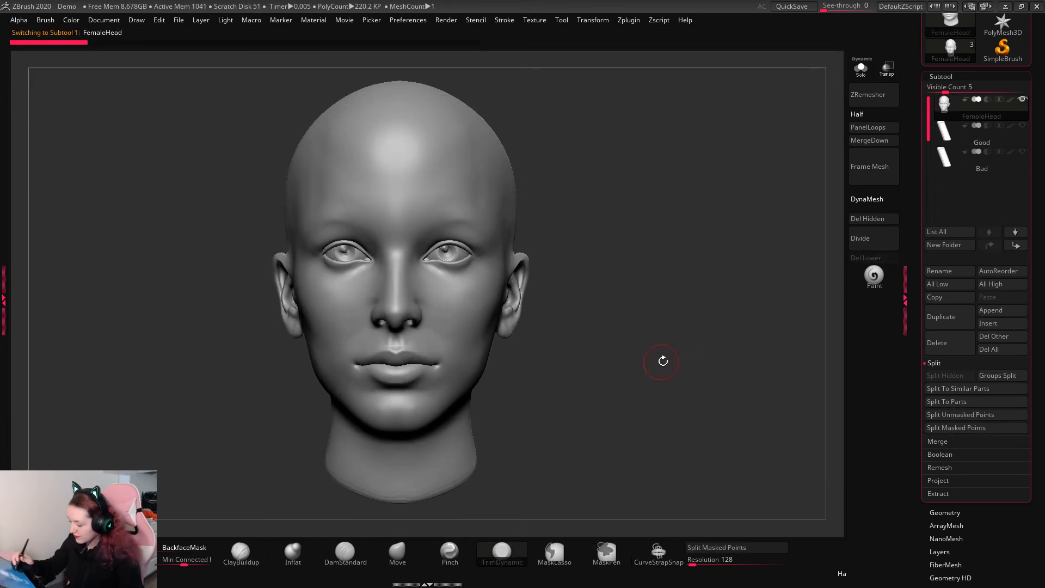
left_click_drag(659, 360, 667, 363)
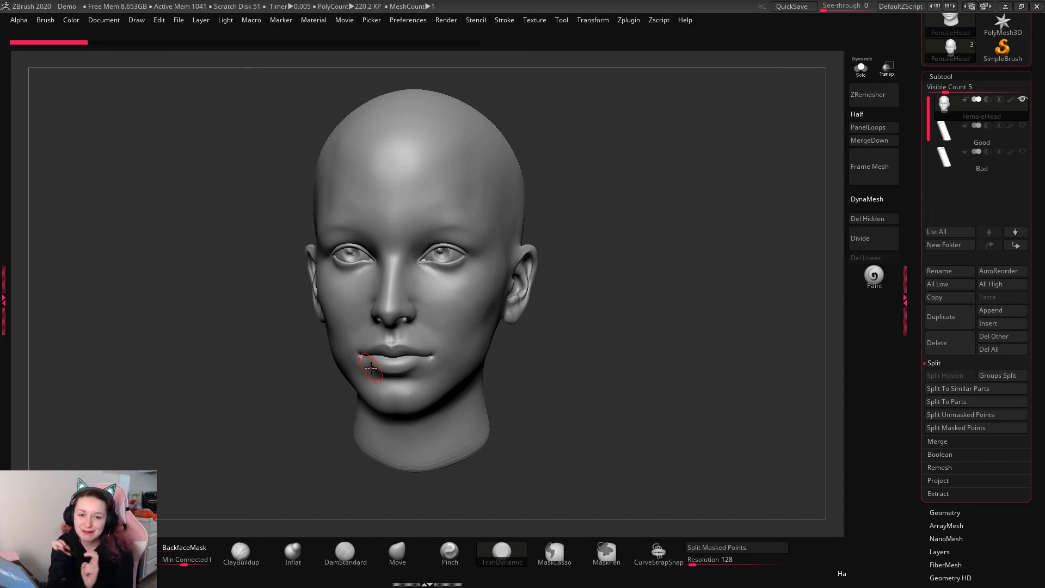
Step: Open the Owlbear project from the Owlbear folder
left_click(177, 21)
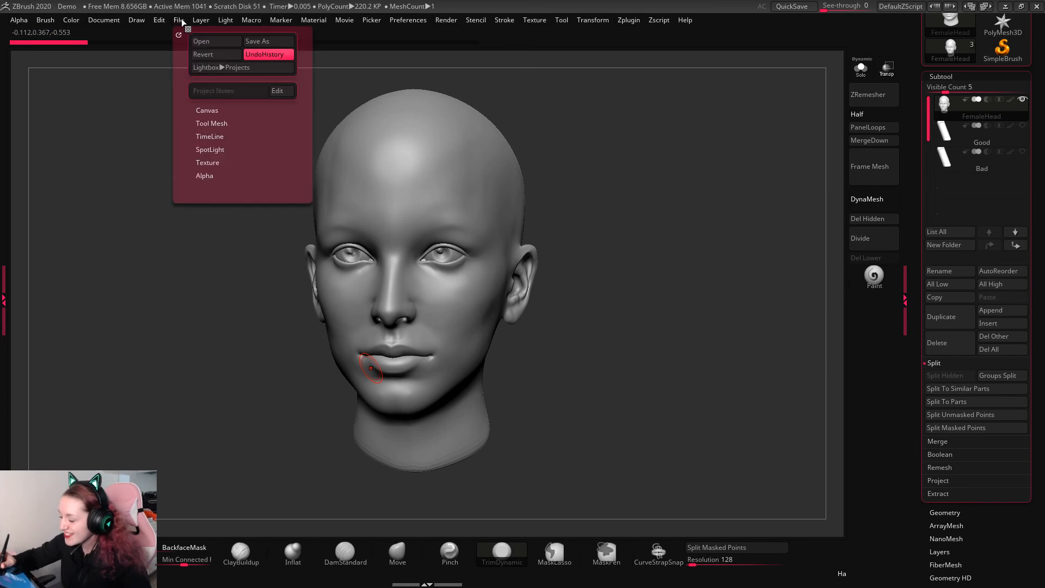
left_click(210, 42)
left_click(561, 323)
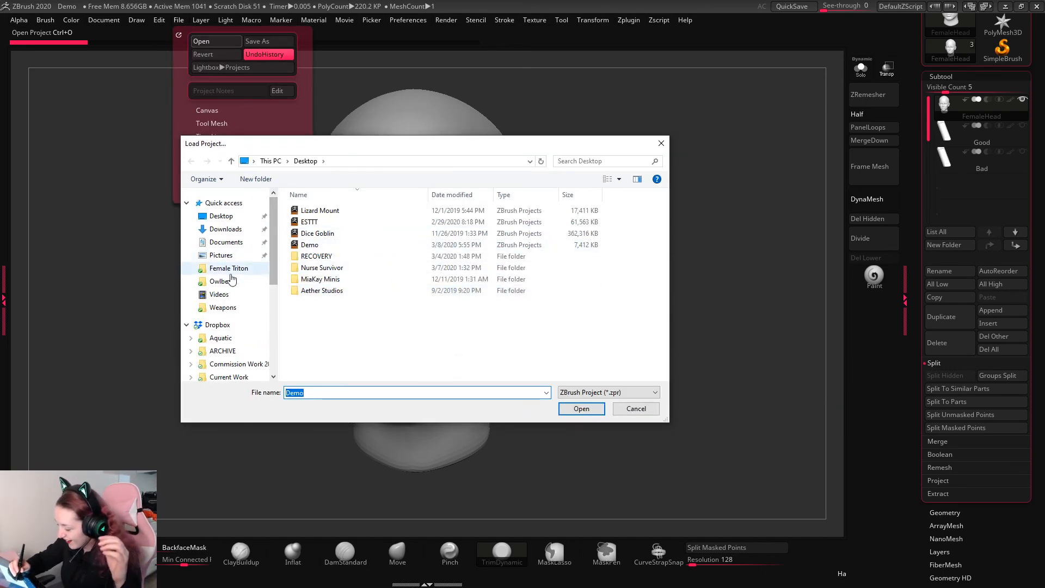
left_click(221, 280)
double_click(313, 211)
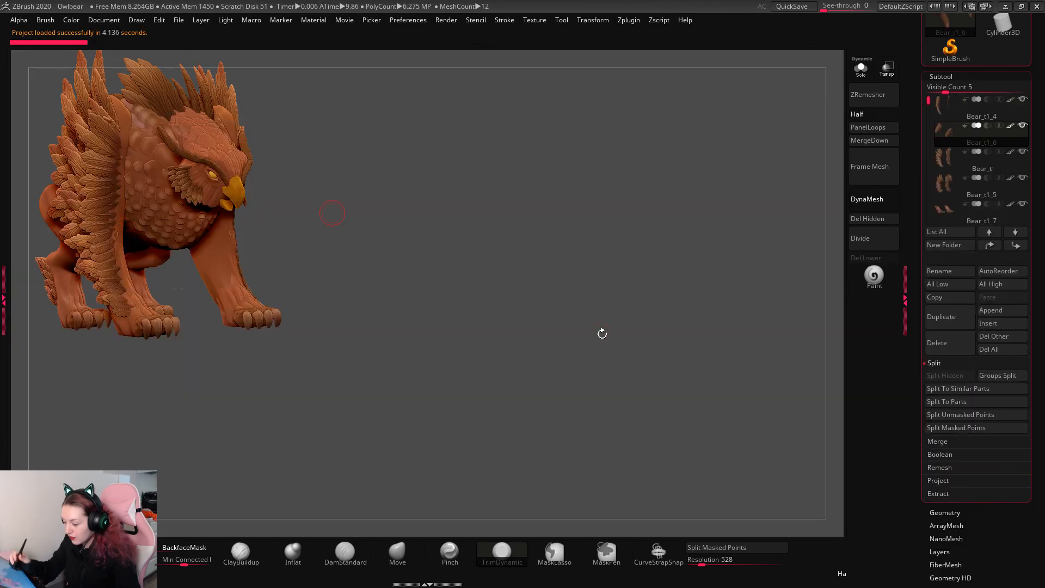
Step: Raise the subtool list's visible count to 15 and select the single-feather subtool PM3D_Sphere3D1_1
mouse_move(603, 334)
left_mouse_down()
mouse_move(615, 356)
mouse_move(650, 333)
mouse_move(760, 411)
left_mouse_up()
mouse_move(637, 328)
left_mouse_down("alt")
mouse_move(722, 350)
mouse_move(684, 346)
left_mouse_up("alt")
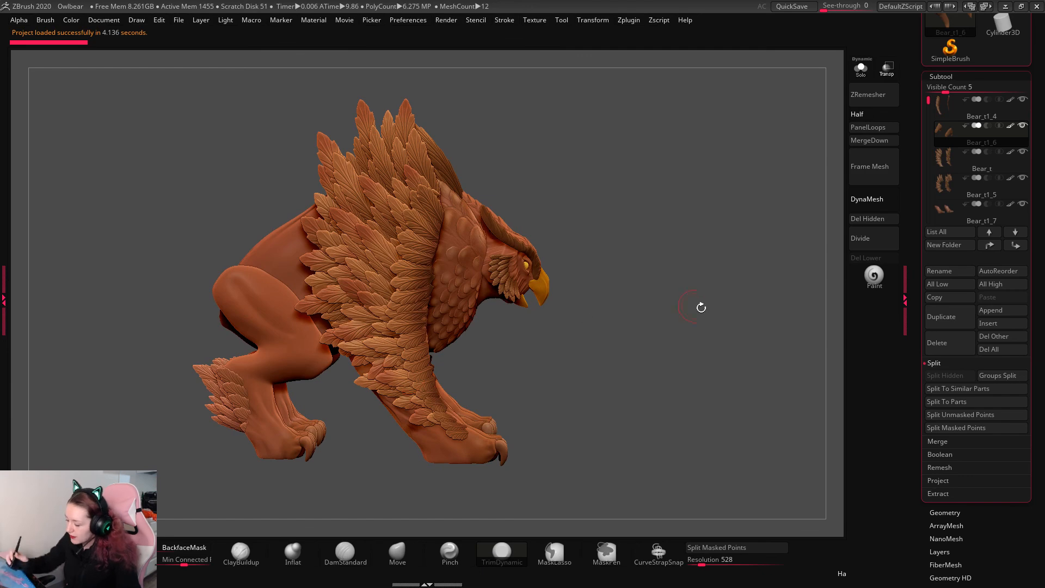
left_click_drag(700, 307, 731, 359)
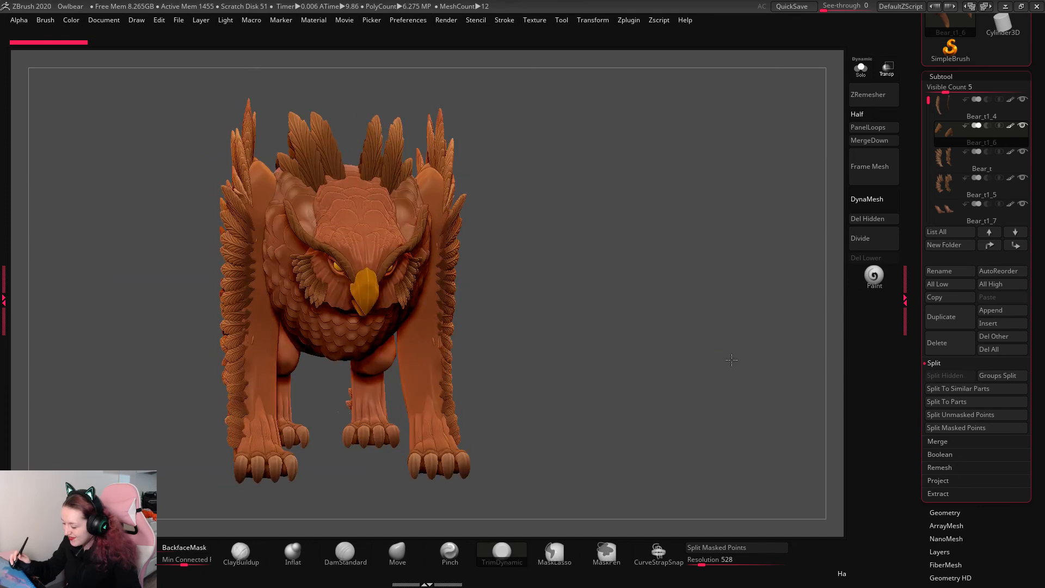
left_click_drag(731, 360, 755, 386, "shift")
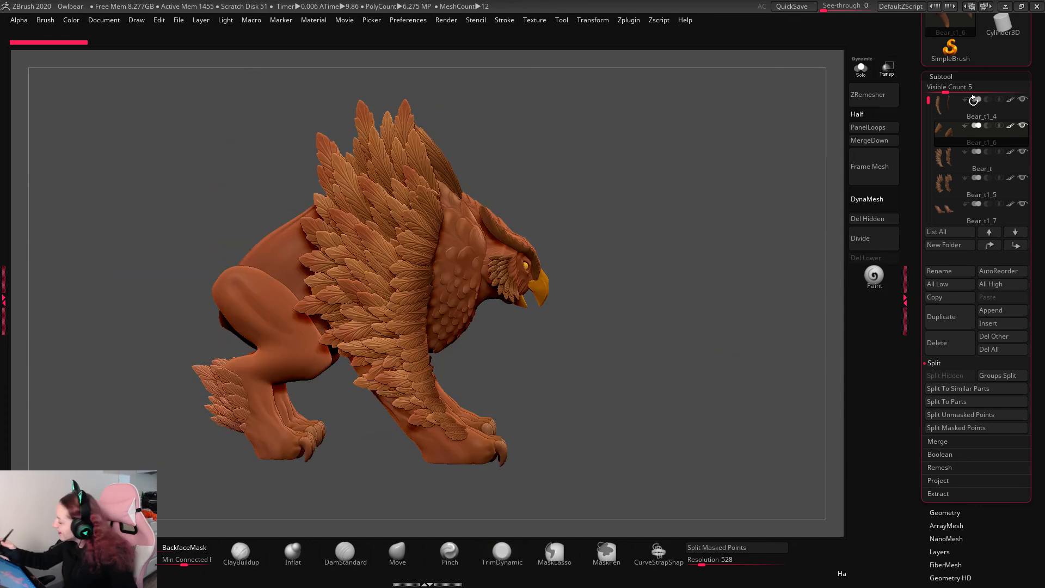
left_click_drag(974, 94, 986, 98)
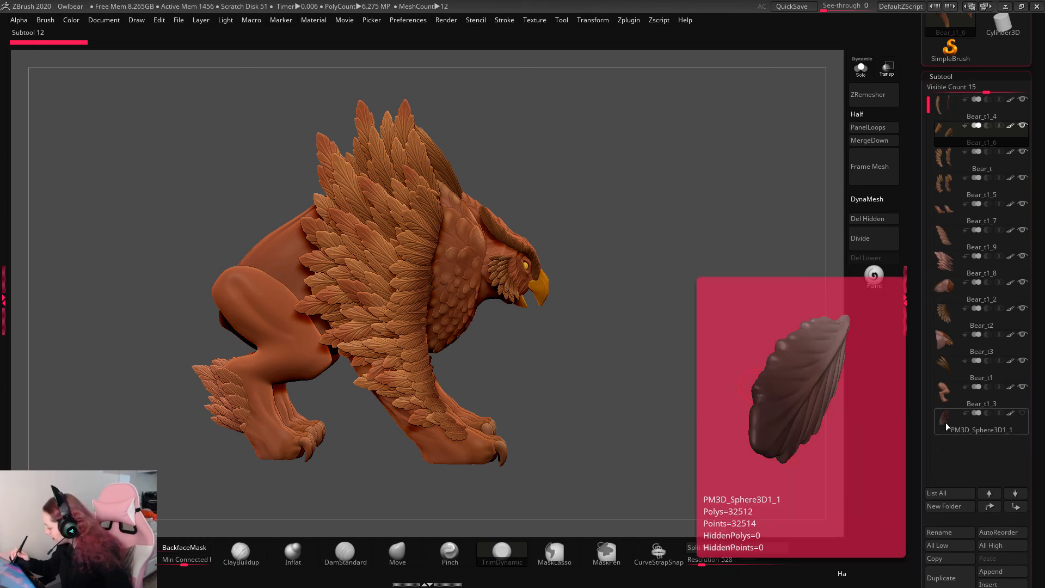
left_click(980, 430)
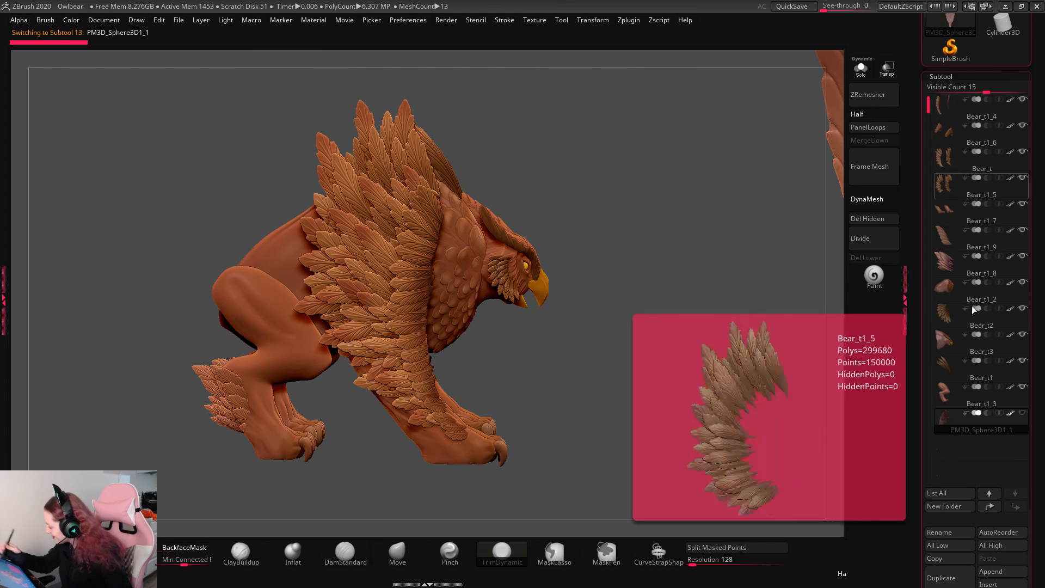
key("f")
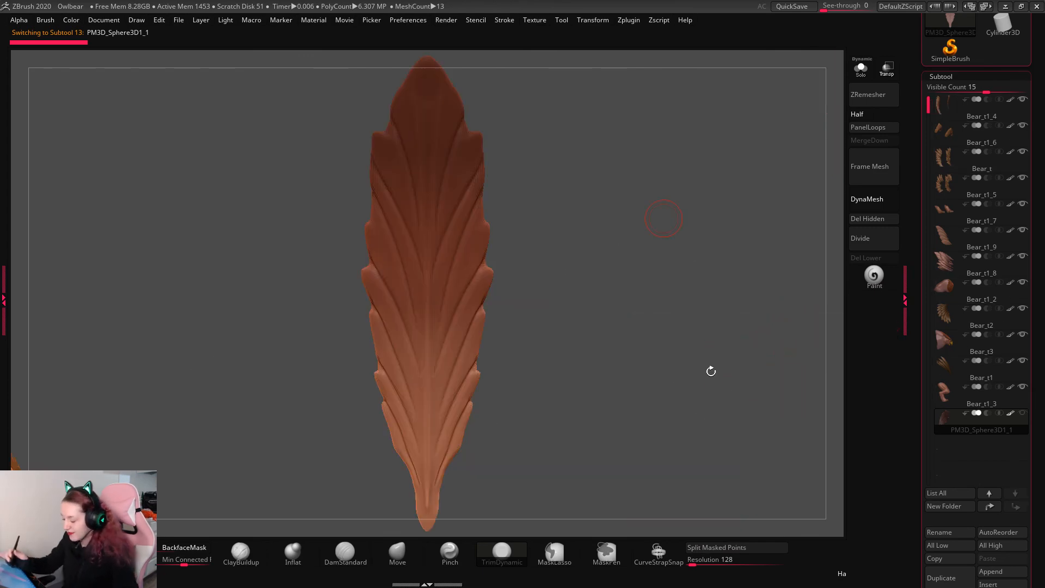
key("f")
left_click_drag(714, 370, 685, 401, "alt")
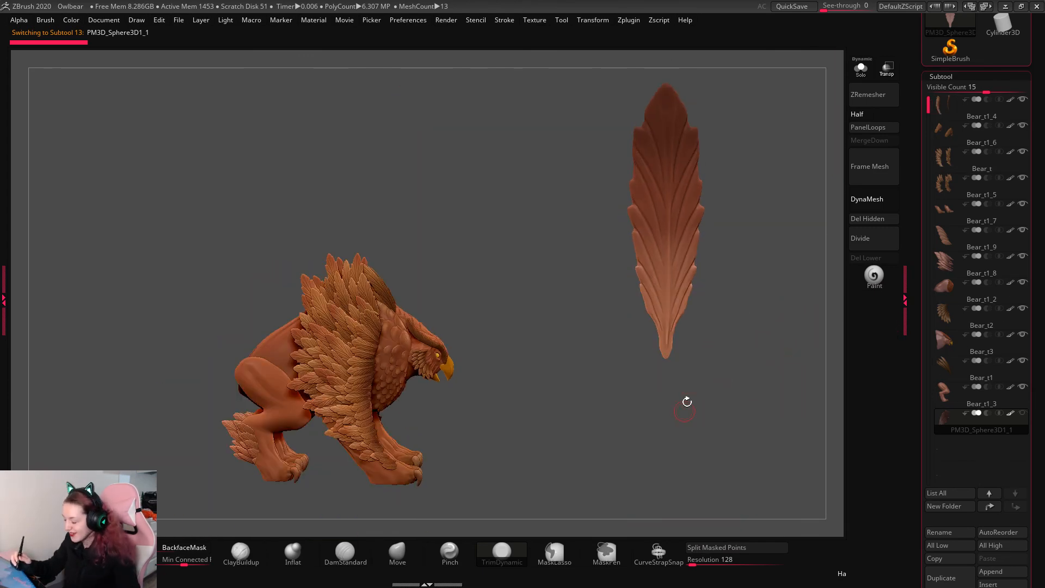
Step: Create a new InsertMesh brush from the single-feather subtool
left_click(860, 69)
mouse_move(765, 215)
left_mouse_down()
mouse_move(792, 217)
mouse_move(773, 218)
mouse_move(783, 220)
left_mouse_up()
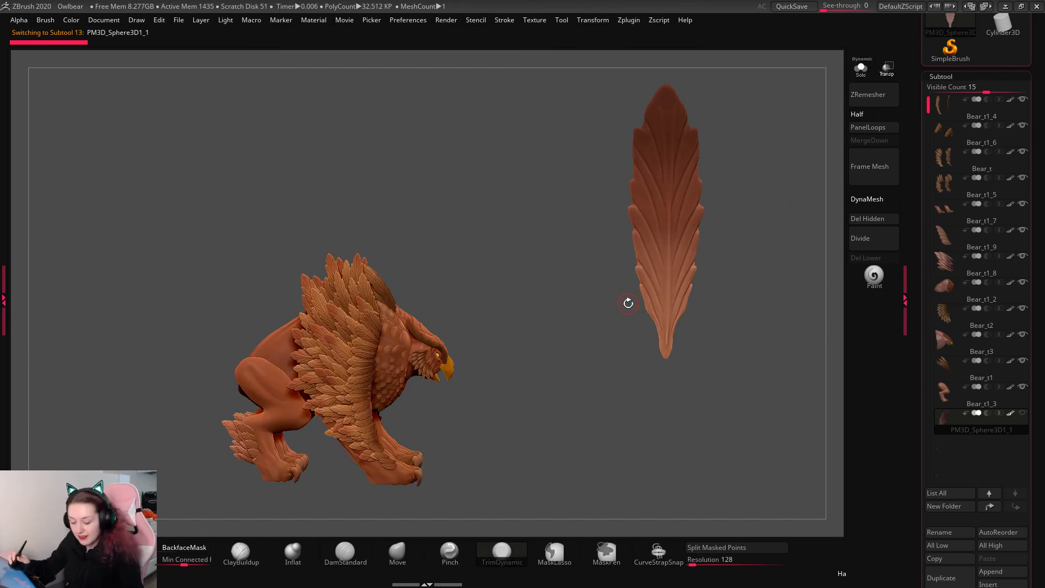
key("b")
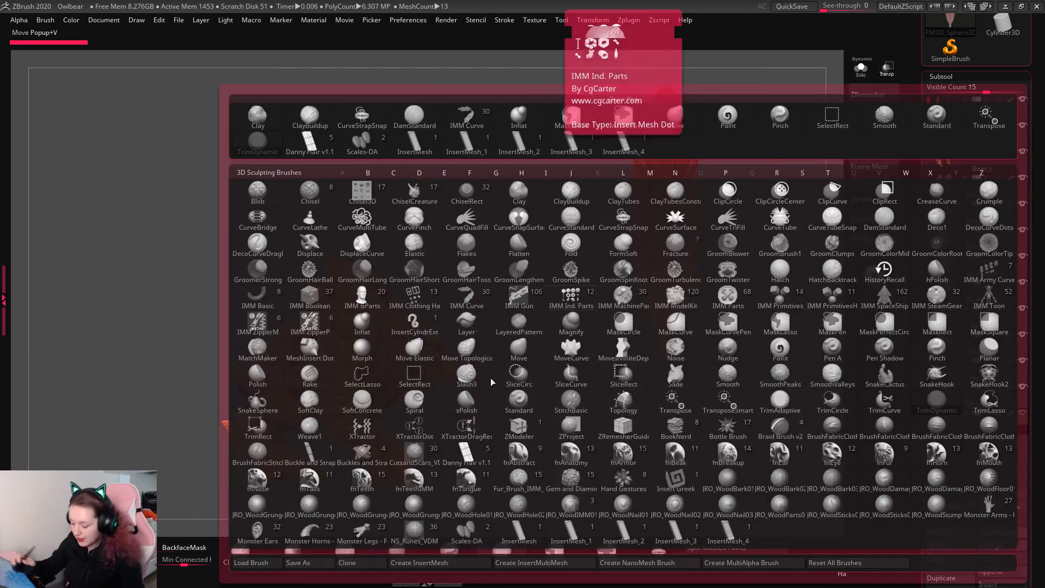
left_click(420, 568)
left_click(464, 201)
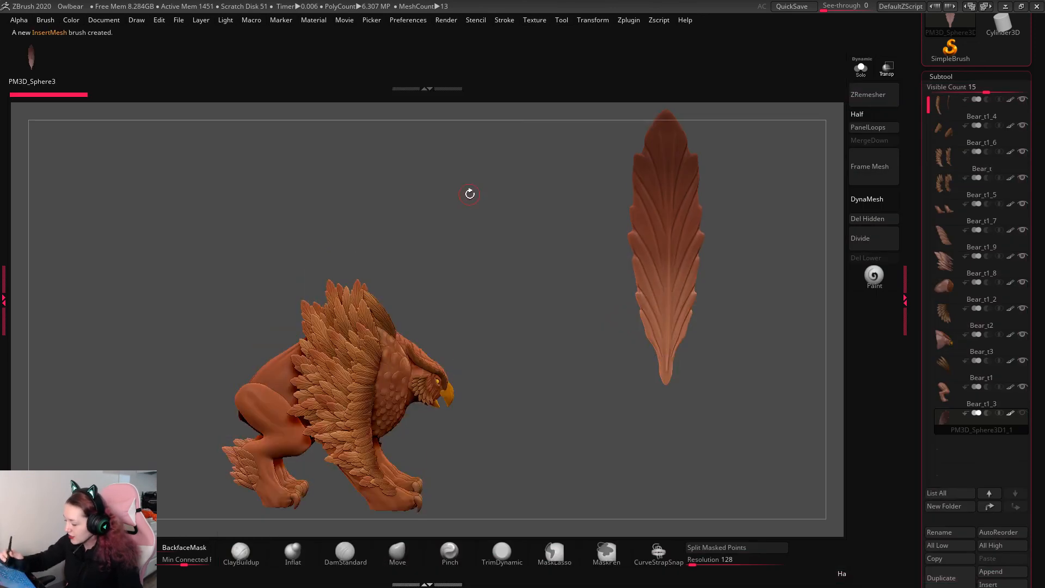
Step: Select the wing base subtool Bear_t1_6 and hide the feather subtools Bear_t, Bear_t1_5 and Bear_t1_4
left_click_drag(583, 471, 825, 341, "alt")
left_click(1022, 413)
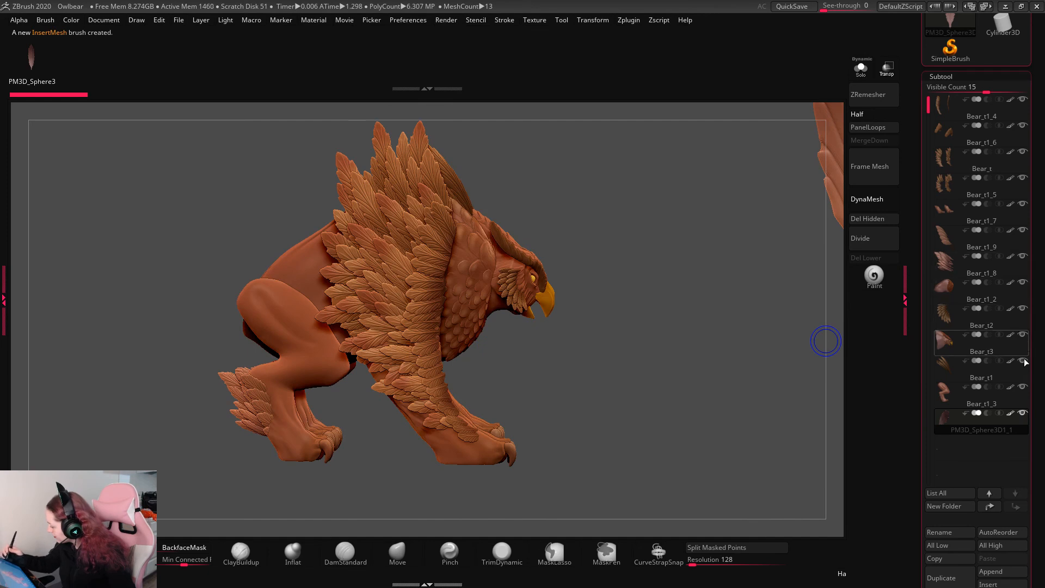
left_click(1022, 413, "shift")
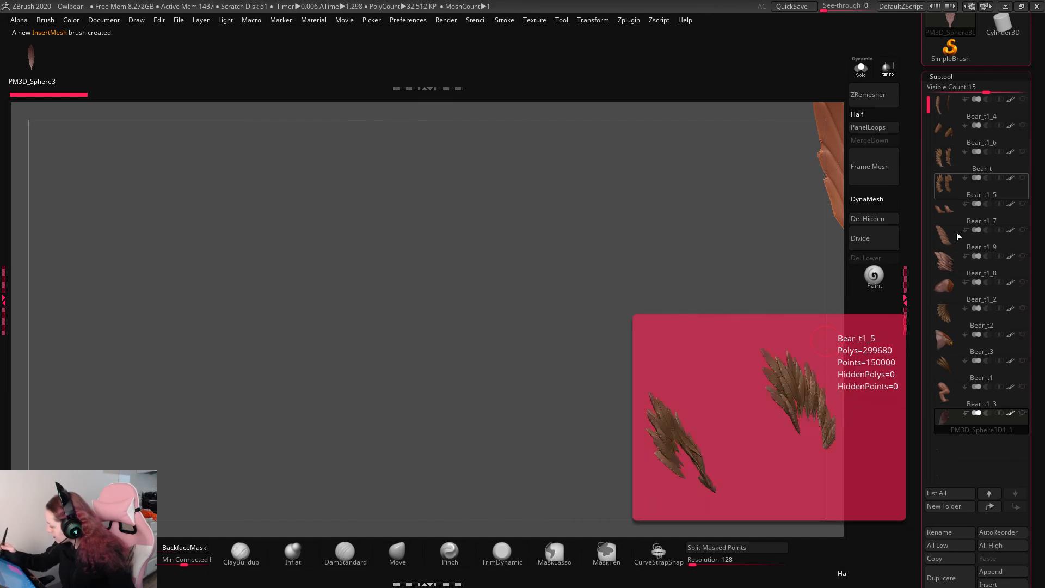
left_click(947, 137)
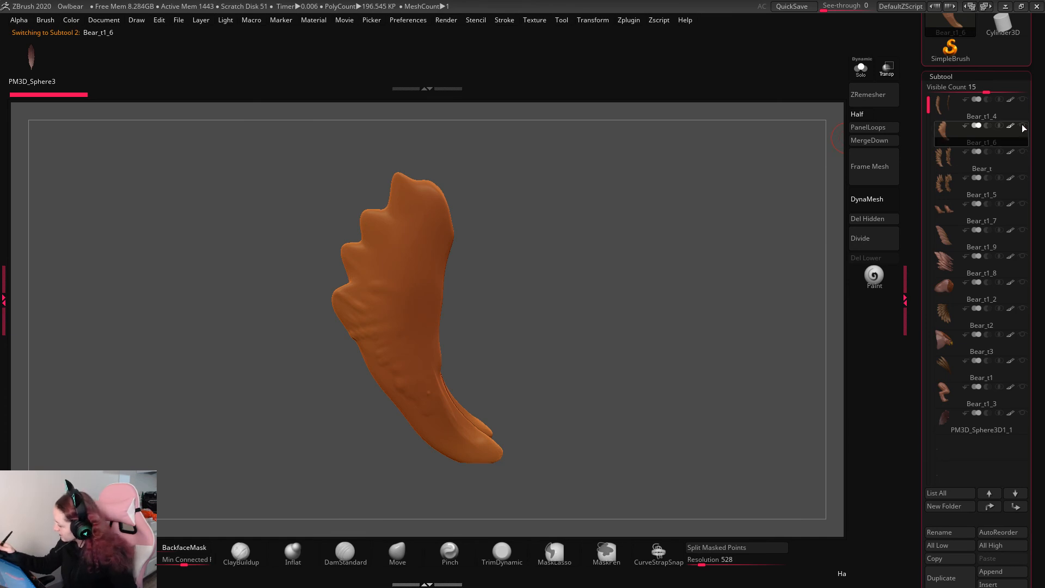
left_click(1022, 125, "shift")
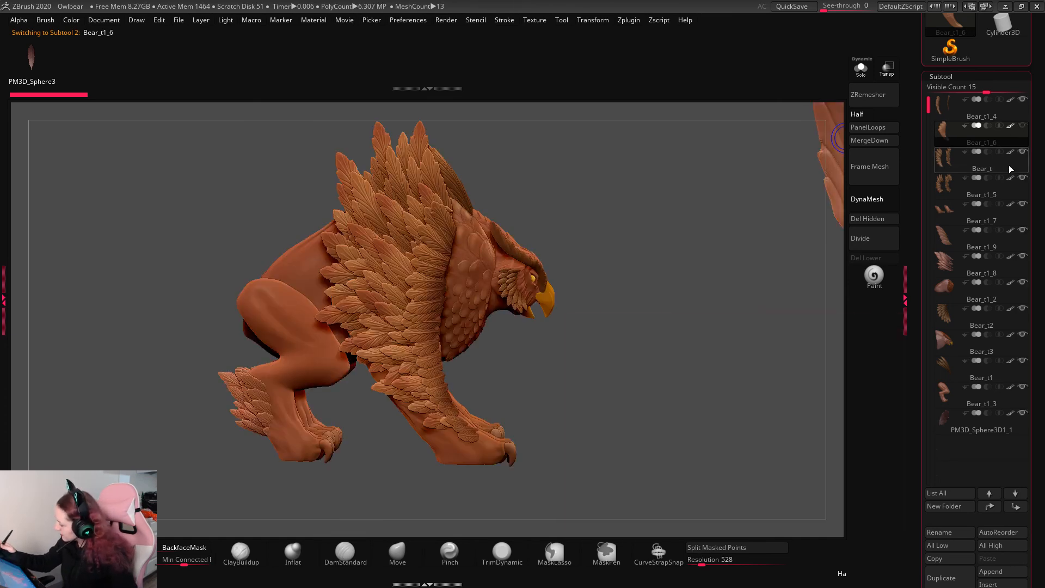
left_click(1022, 153)
left_click(1023, 178)
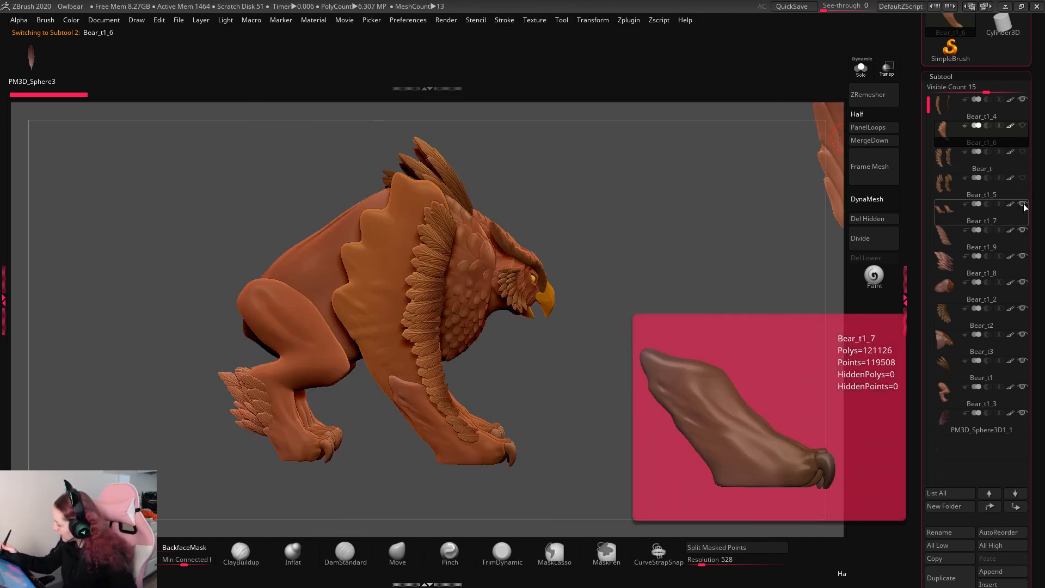
left_click(1022, 100)
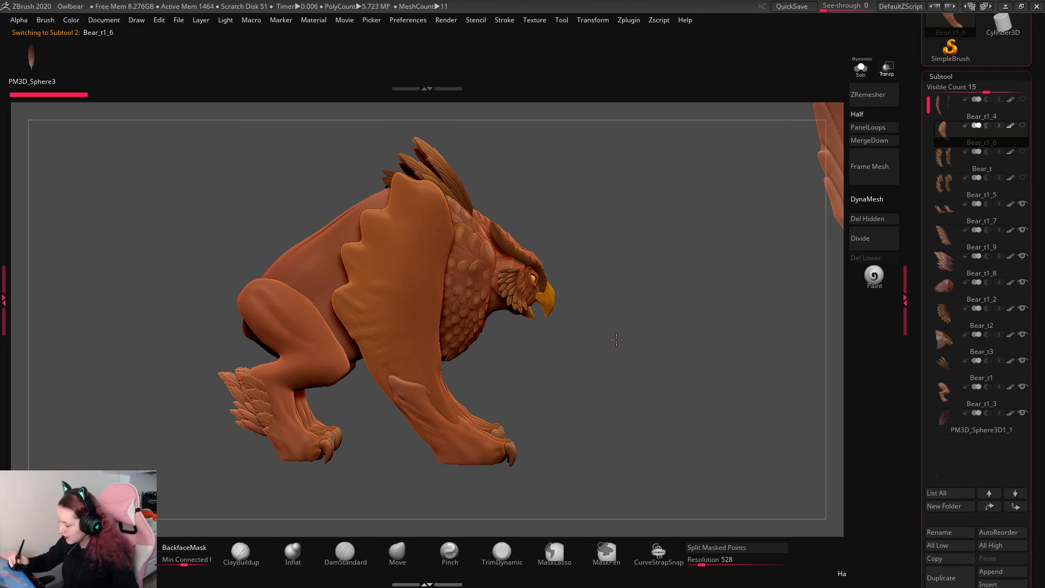
Step: Insert a column of feathers with the new InsertMesh brush along the wing's front edge, from the shoulder down to the foreleg
left_click_drag(616, 340, 596, 375, "alt")
left_click_drag(583, 324, 632, 262, "alt")
left_click_drag(390, 330, 413, 338)
left_click_drag(382, 300, 416, 317)
left_click_drag(391, 271, 417, 299)
left_click_drag(395, 242, 418, 264)
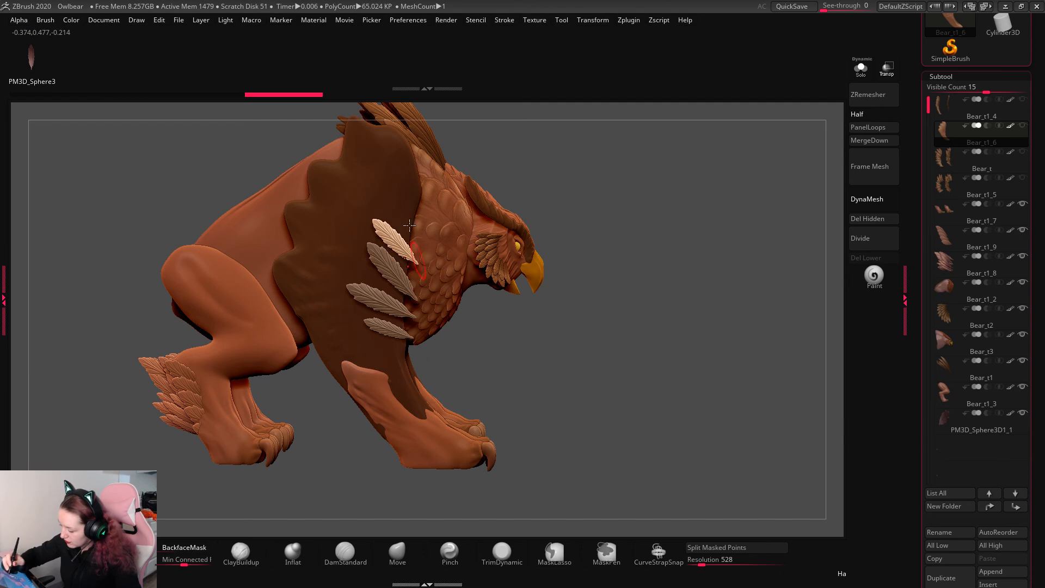
left_click_drag(400, 211, 419, 240)
mouse_move(406, 185)
left_mouse_down()
mouse_move(420, 207)
mouse_move(424, 194)
left_mouse_up()
mouse_move(376, 344)
left_mouse_down()
mouse_move(411, 352)
mouse_move(410, 368)
left_mouse_up()
left_click_drag(397, 393, 429, 379)
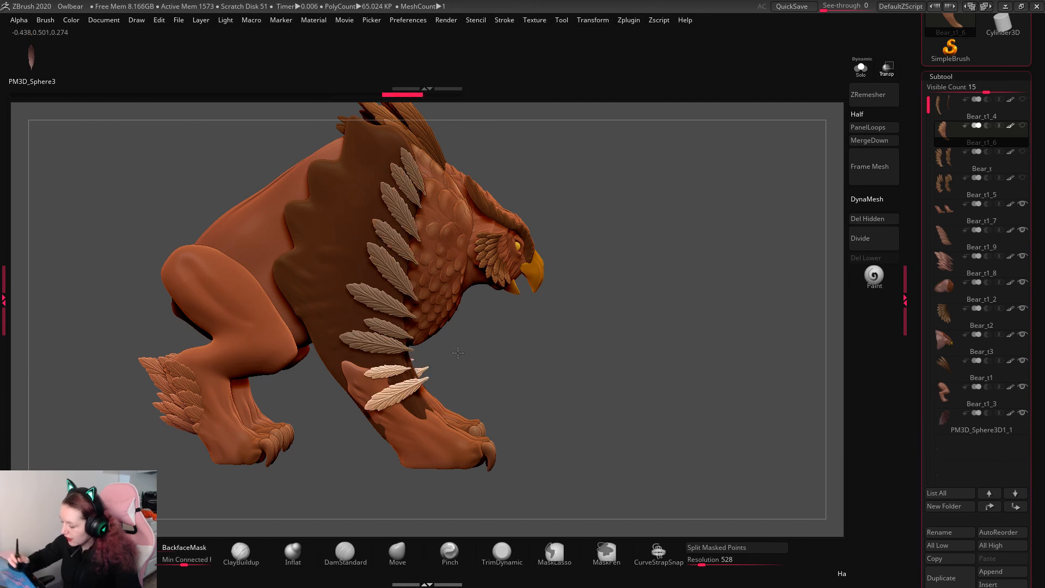
Step: Clear the mask on the wing and try the gizmo's Bend Arc deformer on the inserted feathers
key("w")
left_click_drag(598, 252, 631, 307, "ctrl")
left_click_drag(439, 349, 448, 316, "alt")
left_click(368, 273)
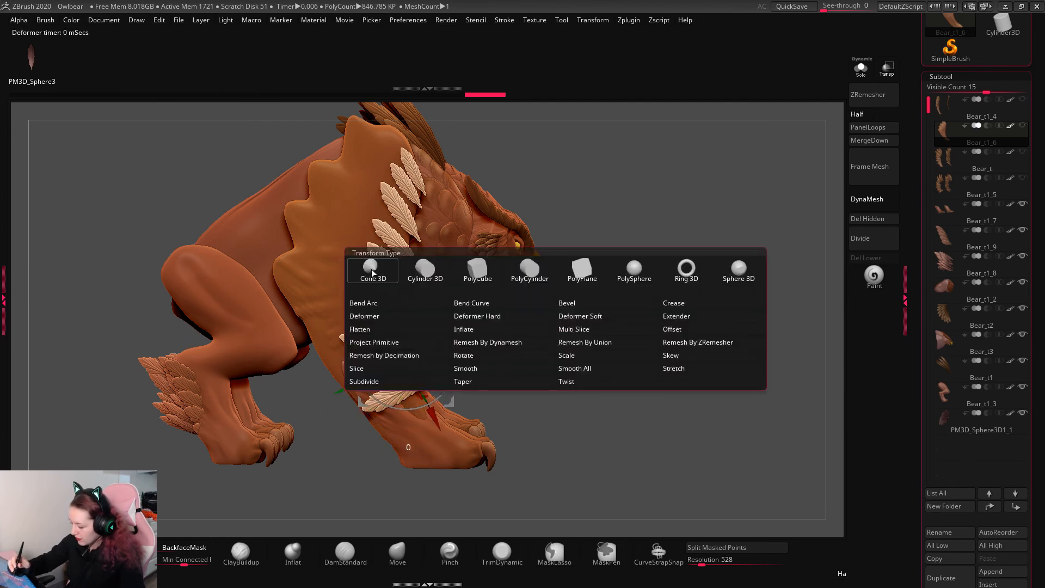
left_click(366, 276)
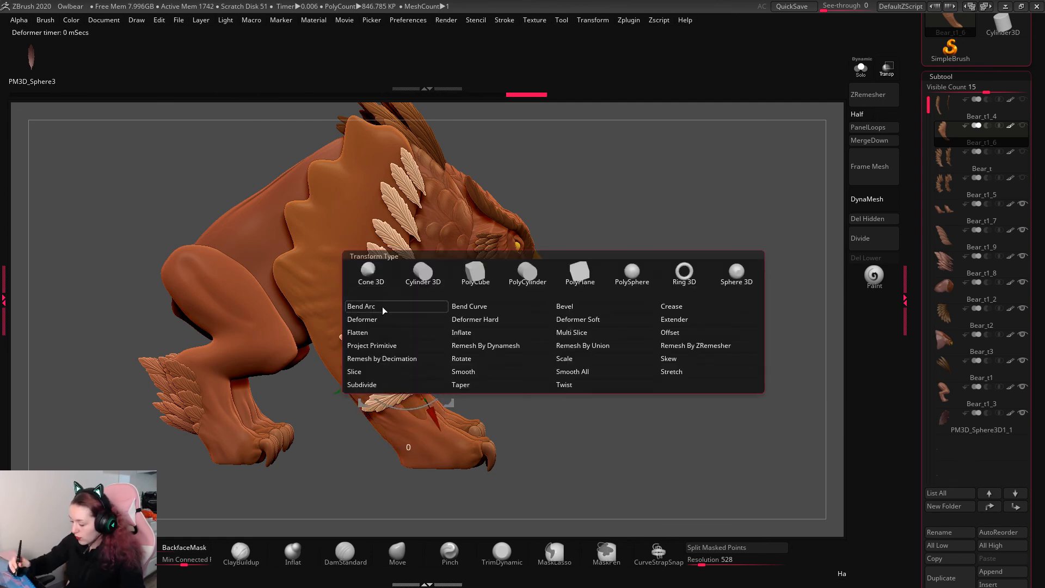
left_click(384, 307)
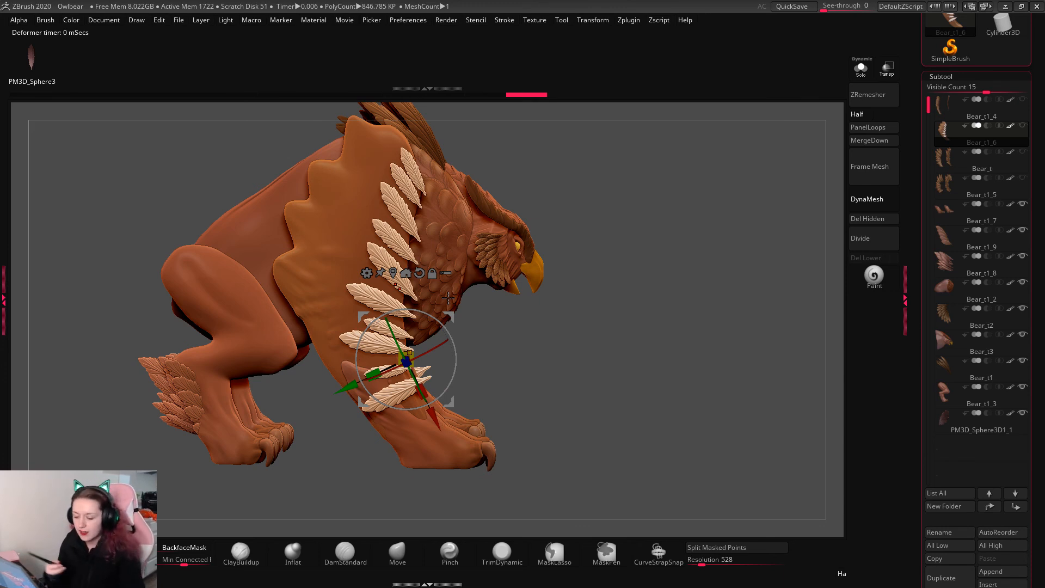
key("q")
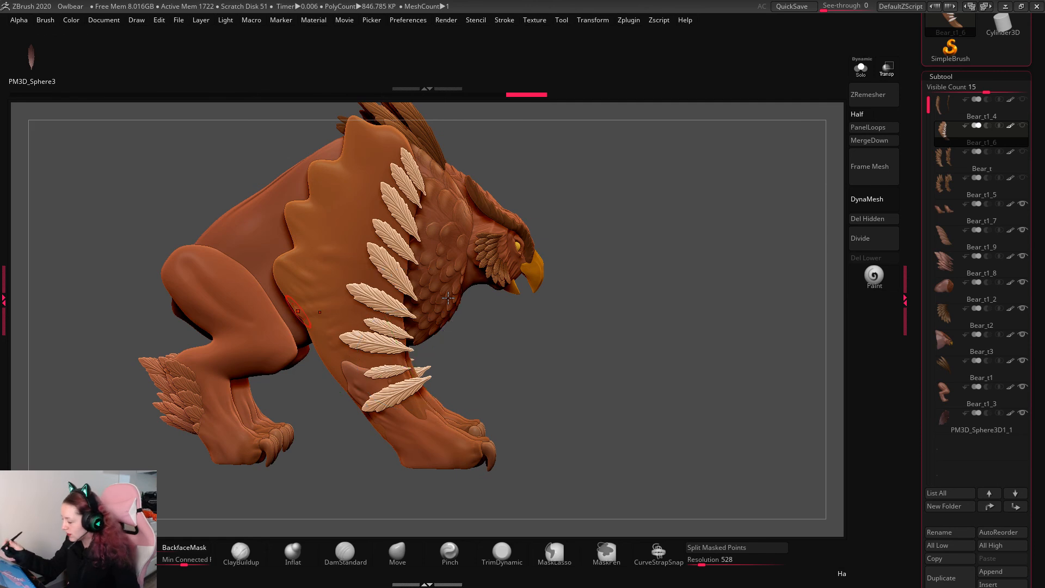
Step: Undo the mask change and all the feathers inserted on the wing, back to the bare wing base
left_click(544, 349, "ctrl")
key("ctrl+z")
key("ctrl+z")
key("ctrl+z")
key("ctrl+z")
key("ctrl+z")
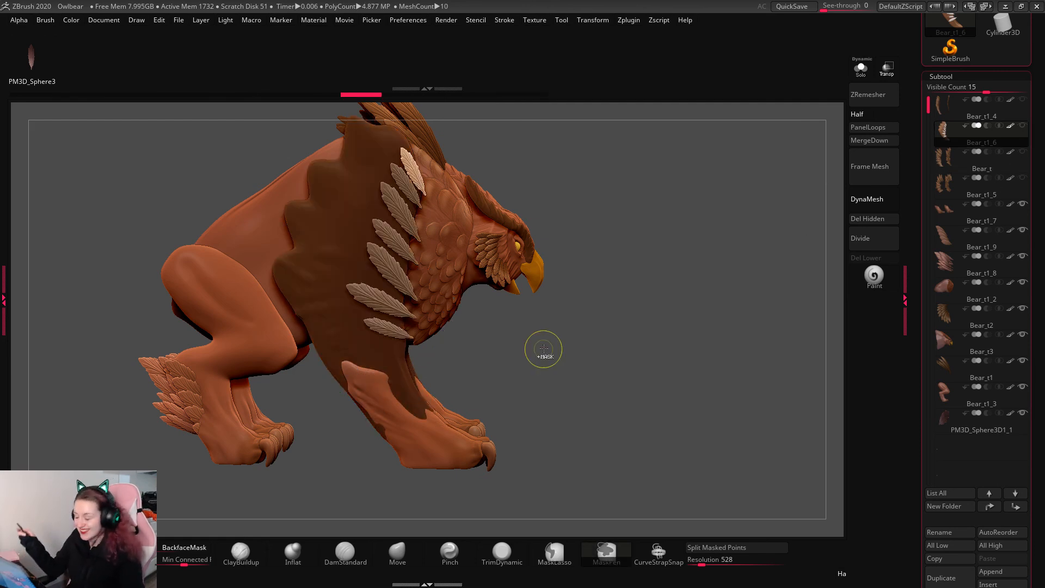
key("ctrl+z")
key("ctrl+z")
left_click_drag(544, 349, 474, 349)
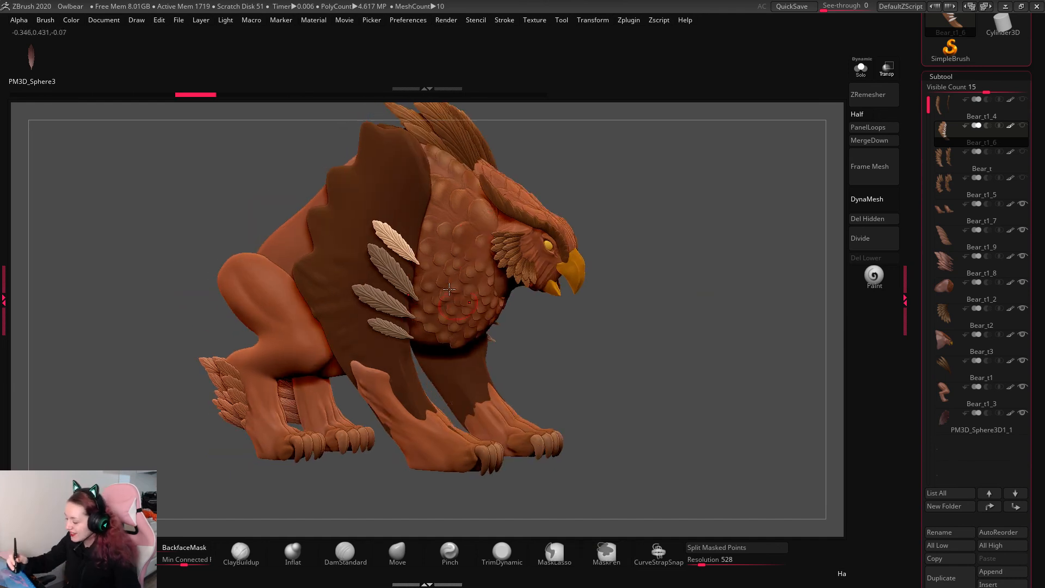
left_click_drag(725, 266, 814, 259)
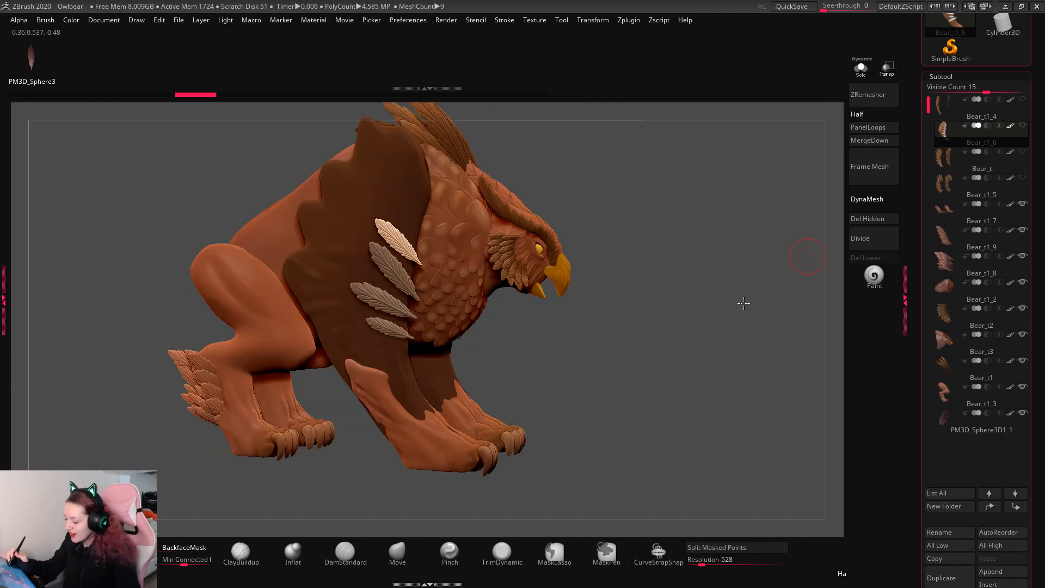
left_click_drag(743, 305, 743, 230, "alt")
key("ctrl+z")
key("ctrl+z")
key("ctrl+z")
key("ctrl+z")
key("ctrl+z")
key("ctrl+z")
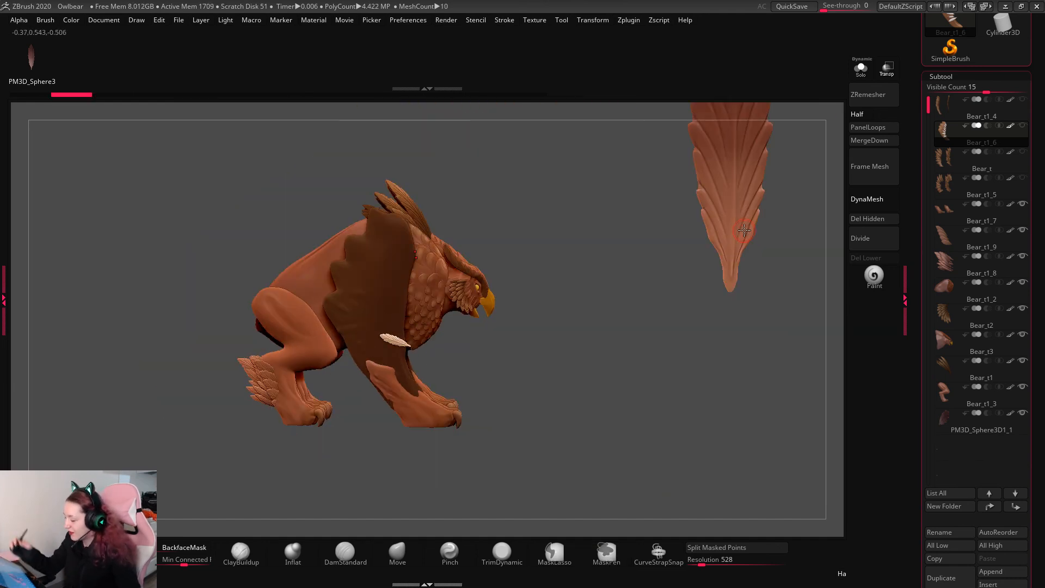
left_click_drag(721, 409, 664, 435)
Step: Load the DynaMesh_Sphere_128 sample project in place of the Owlbear project
left_click(179, 20)
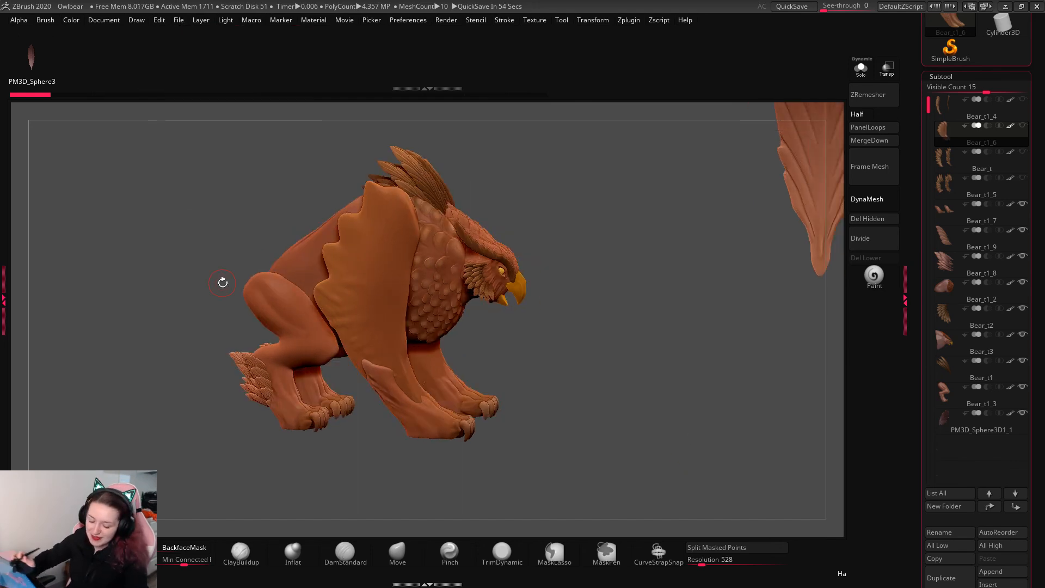
key("comma")
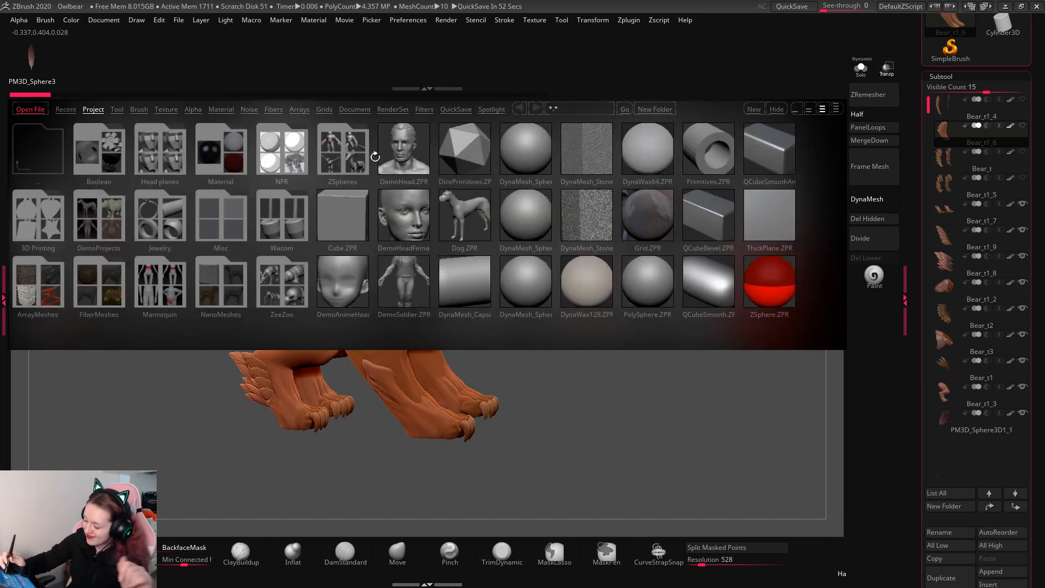
double_click(530, 155)
left_click(550, 325)
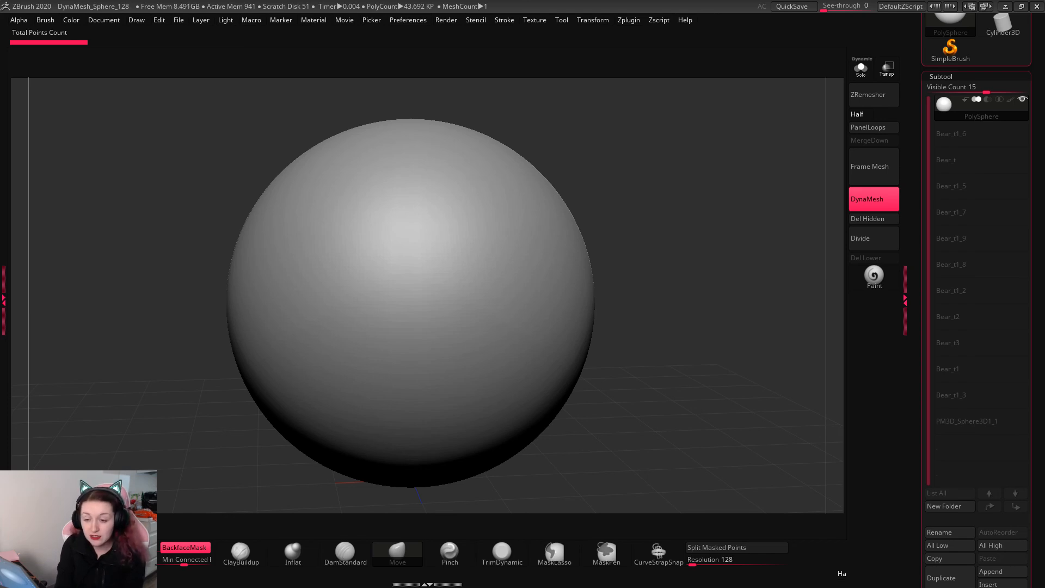
Step: Switch to Photos, view the Painted.png owlbear renders at full window size, and close the viewer
left_click_drag(1, 257, 356, 156)
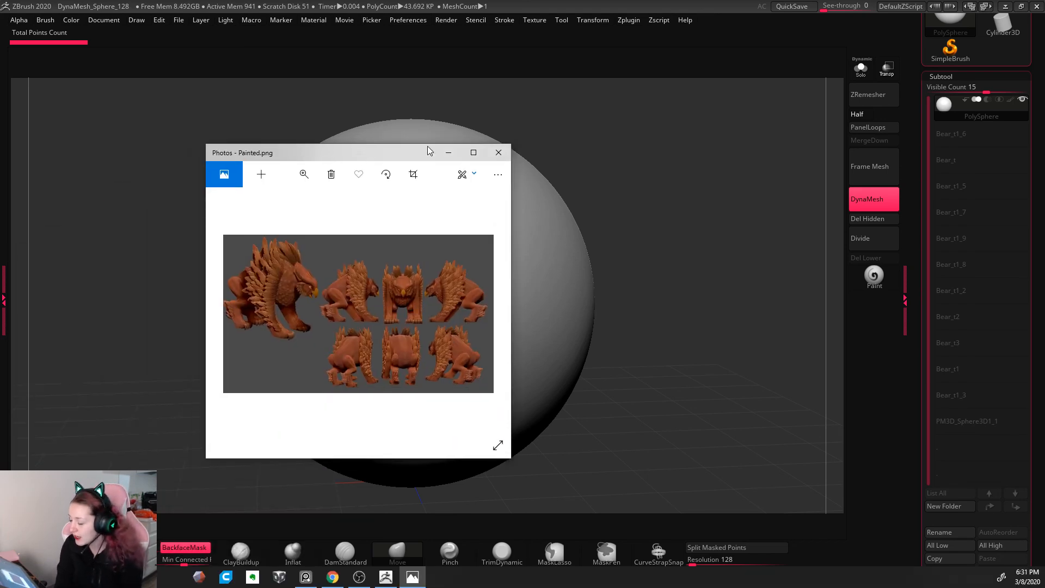
left_click(476, 153)
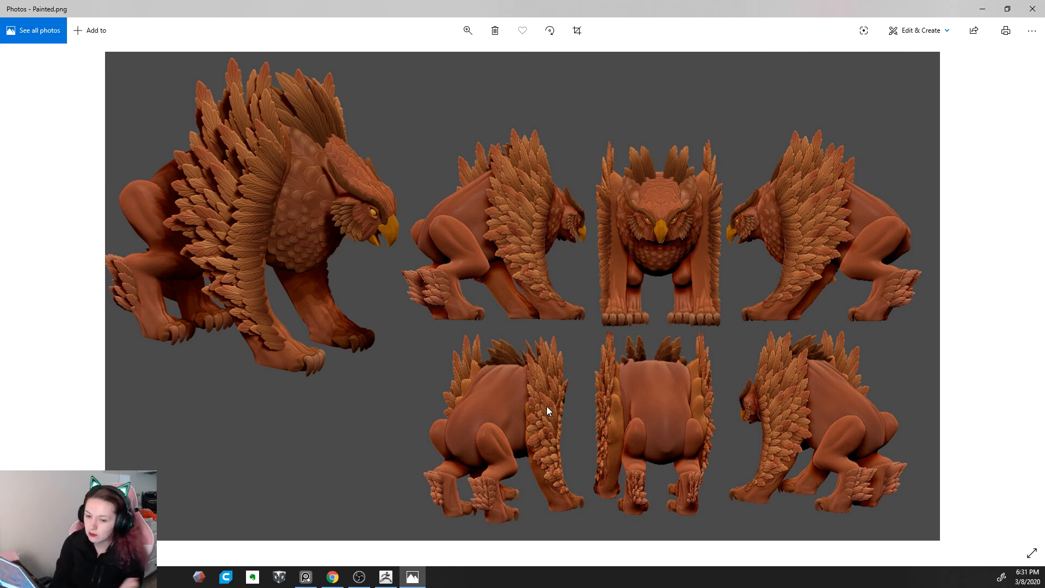
left_click(1031, 9)
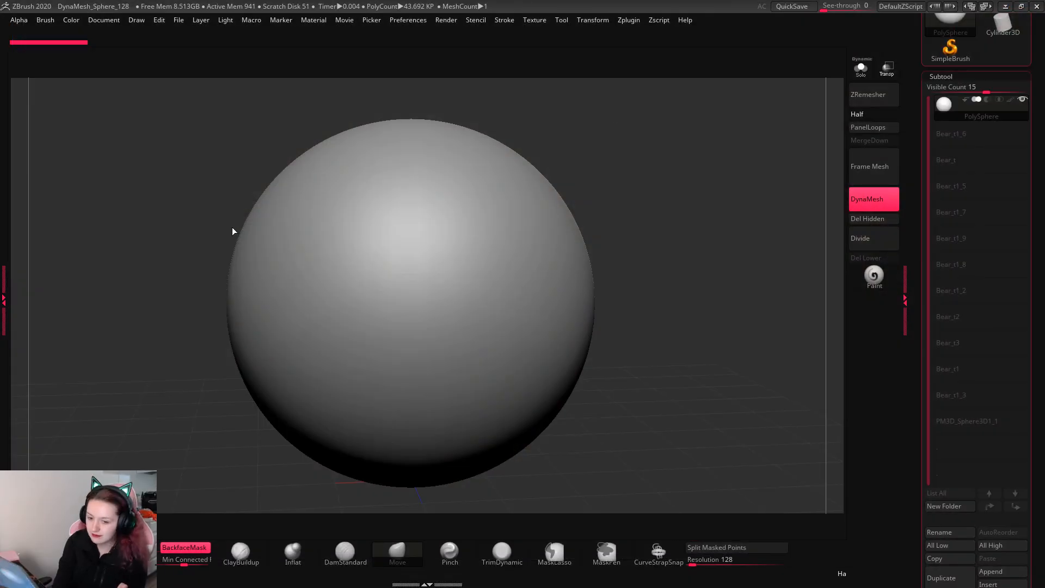